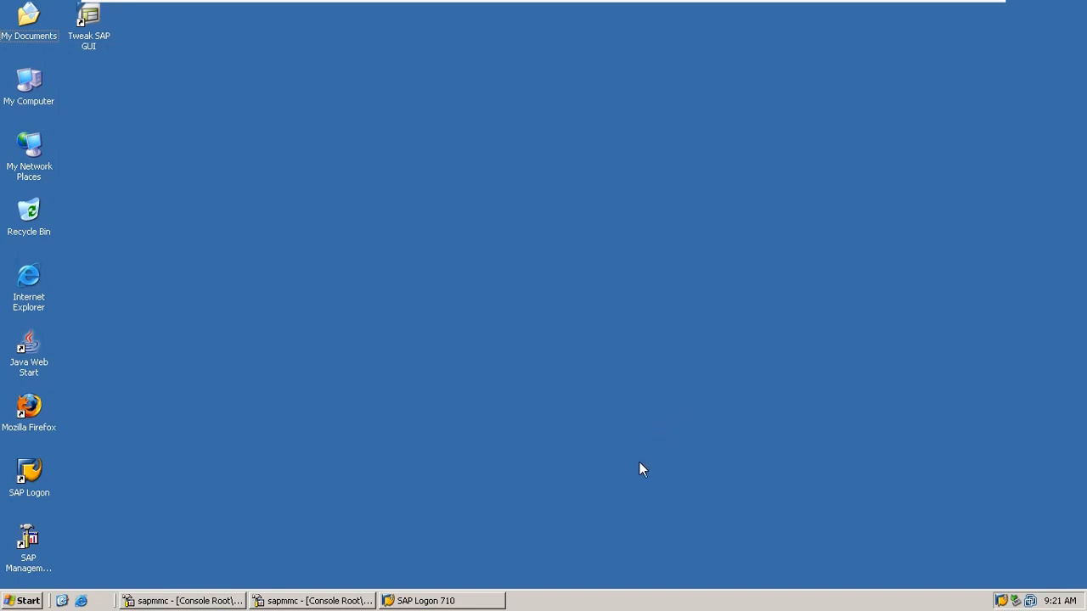
- Refresh the desktop and bring the SAP Logon window back up
right_click(541, 245)
left_click(581, 270)
left_click(422, 600)
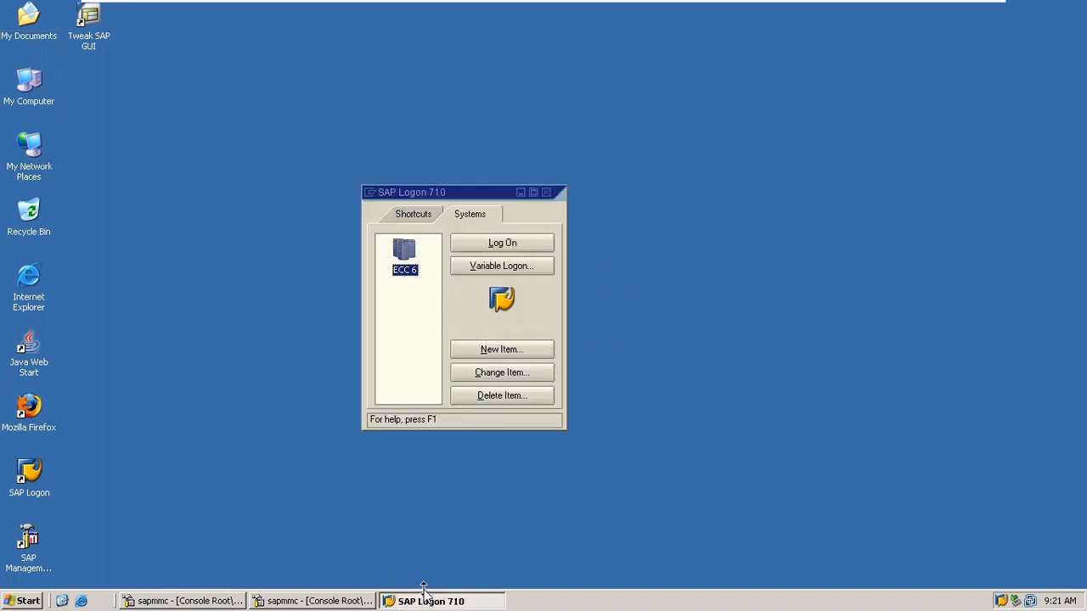
- Log on to ECC 6 with the autocompleted user name and the password
left_click(496, 242)
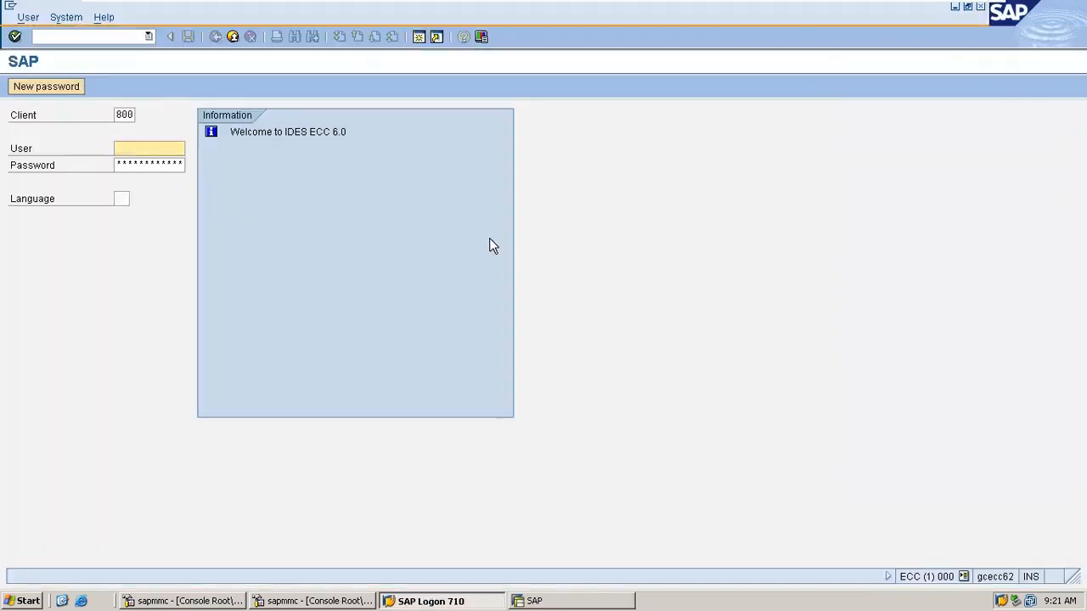
type("sap")
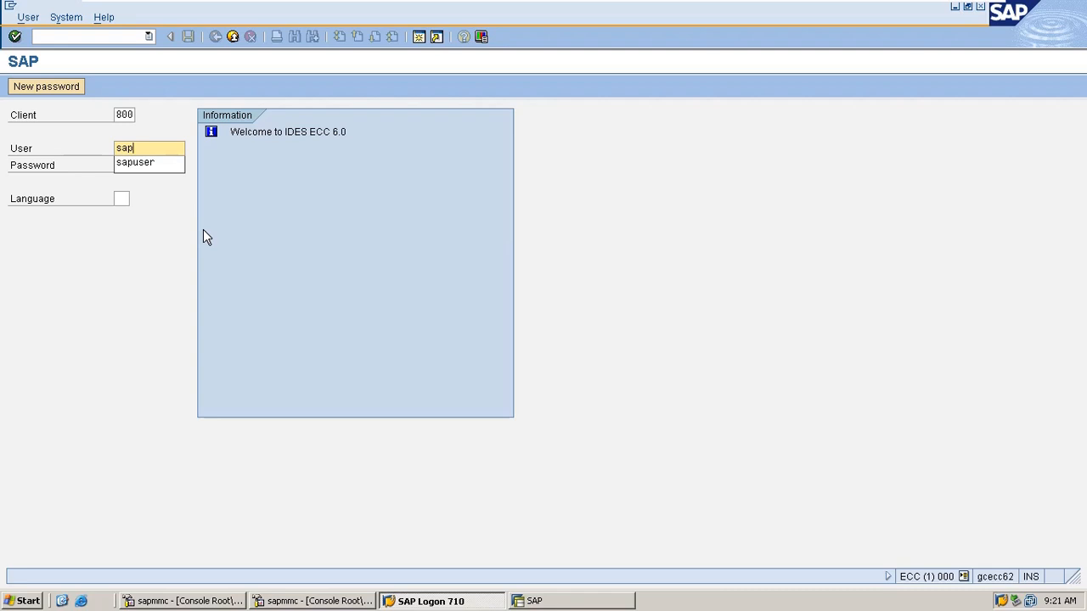
key("Down")
key("Return")
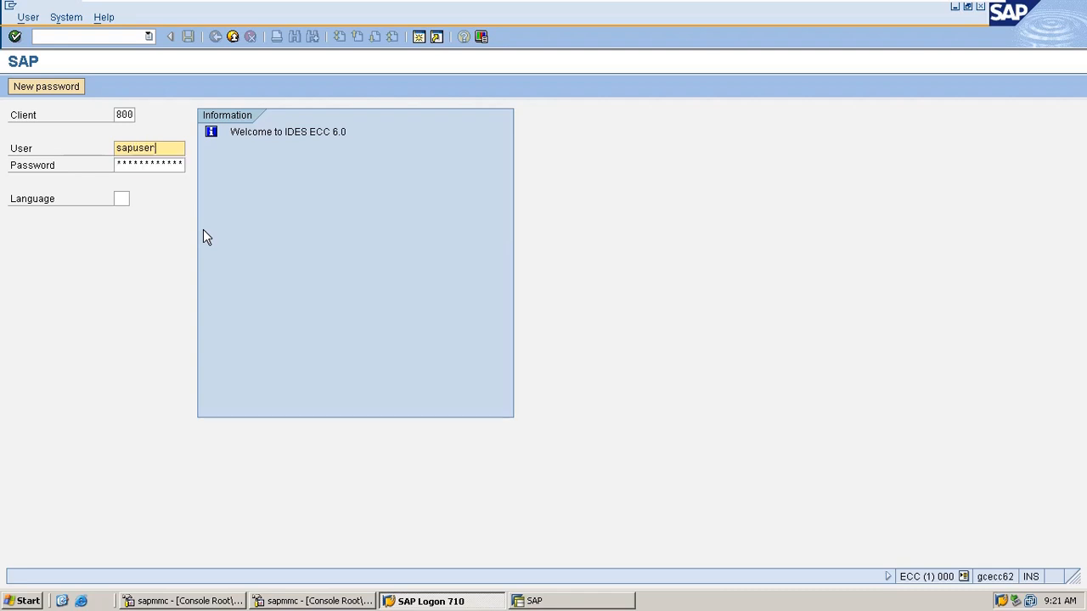
key("Tab")
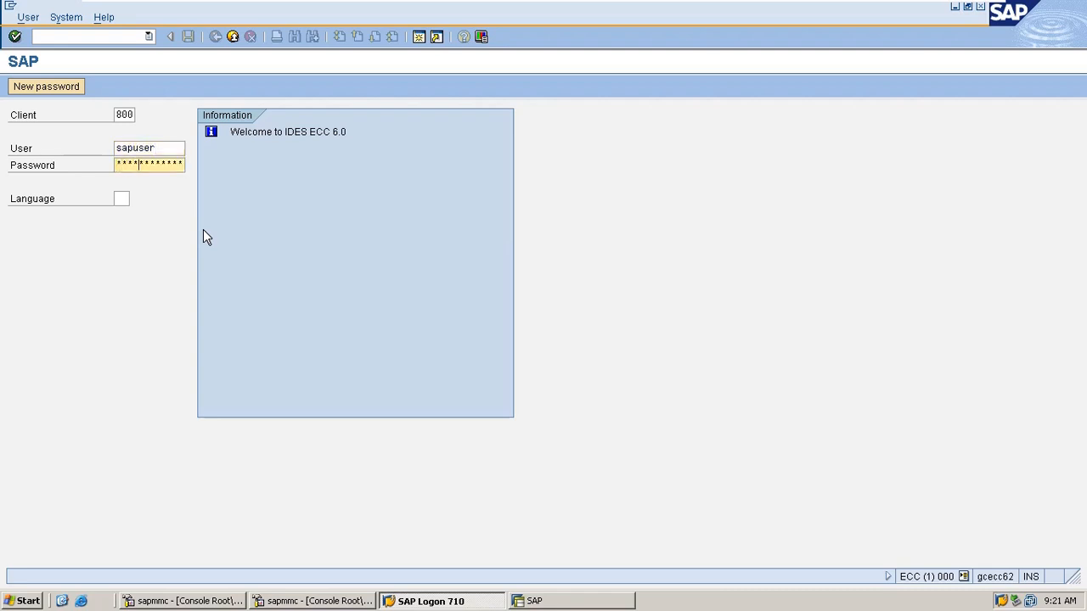
key("Return")
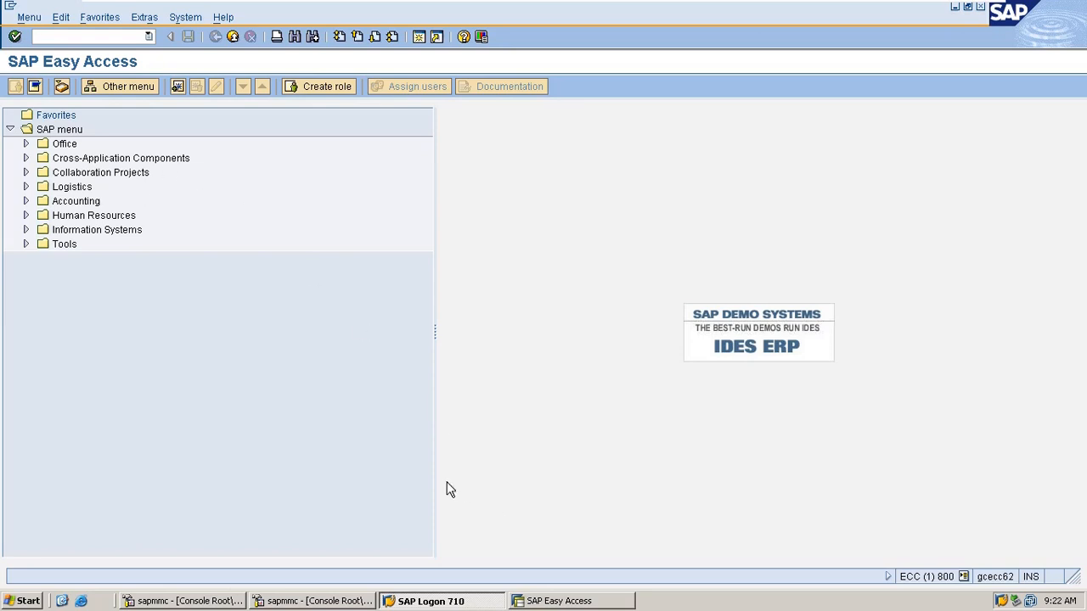
left_click(107, 38)
type("xd01")
key("Return")
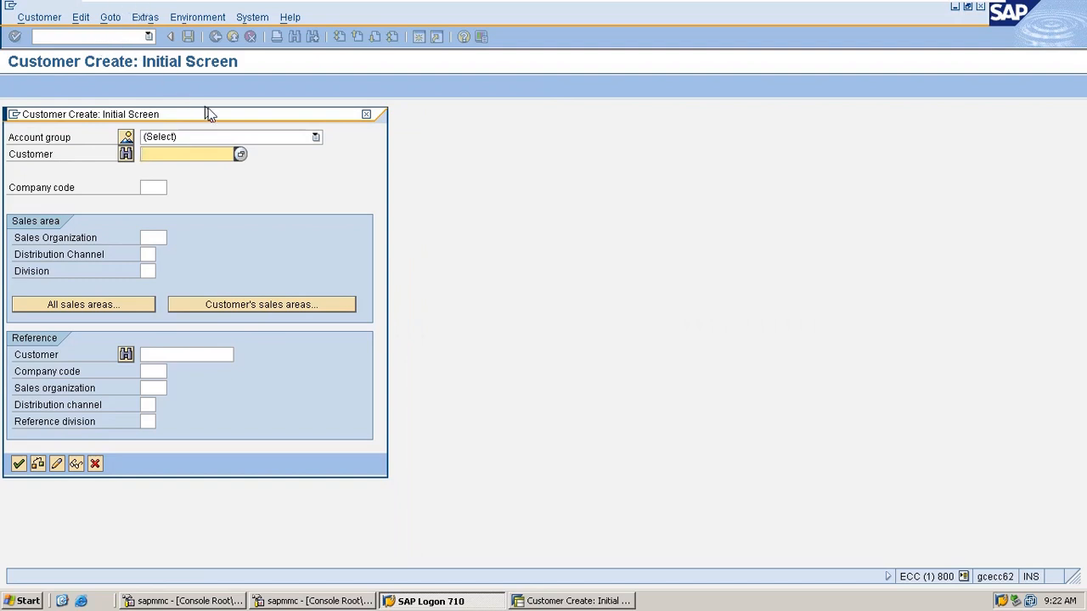
left_click_drag(213, 117, 467, 129)
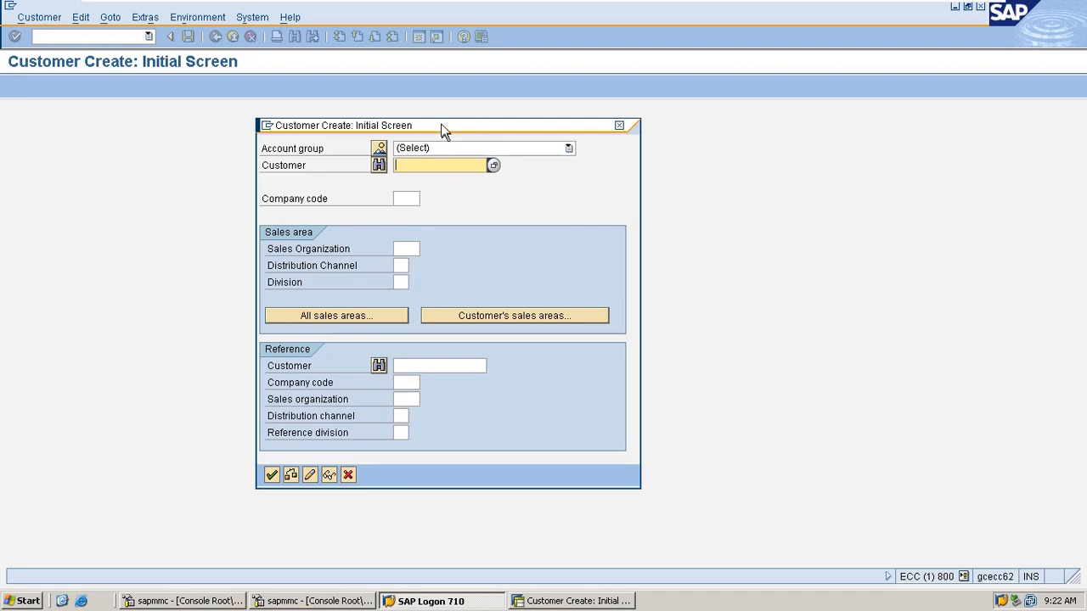
left_click_drag(440, 124, 428, 91)
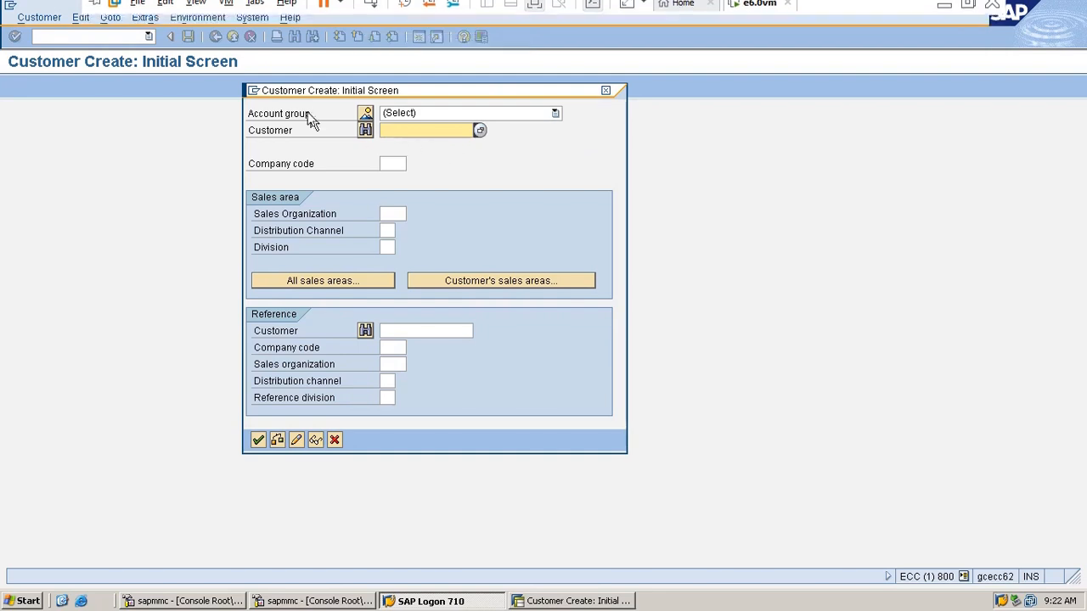
left_click_drag(301, 95, 272, 97)
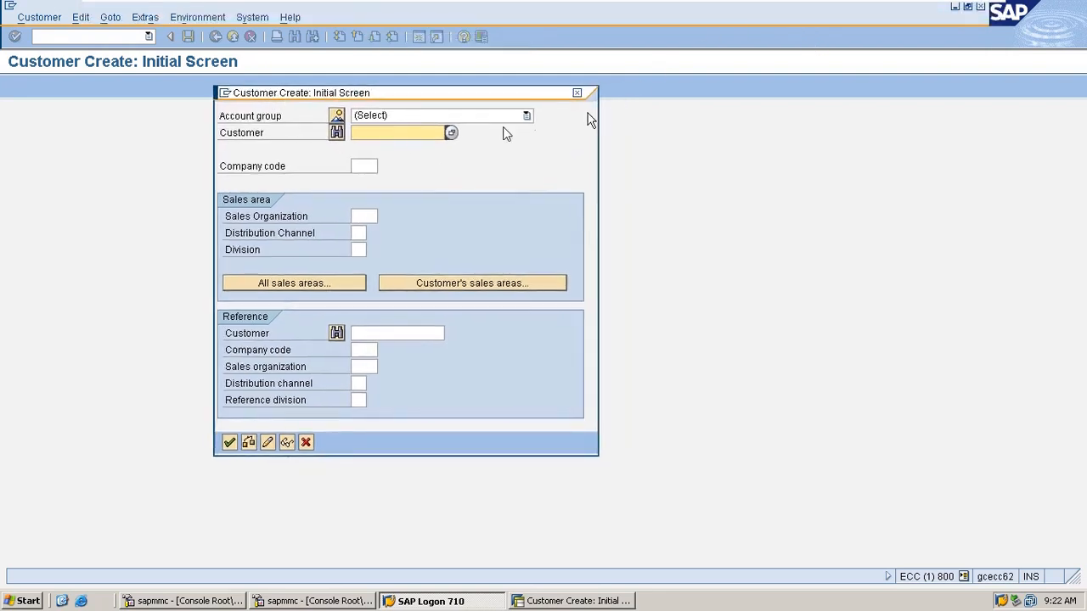
left_click(369, 164)
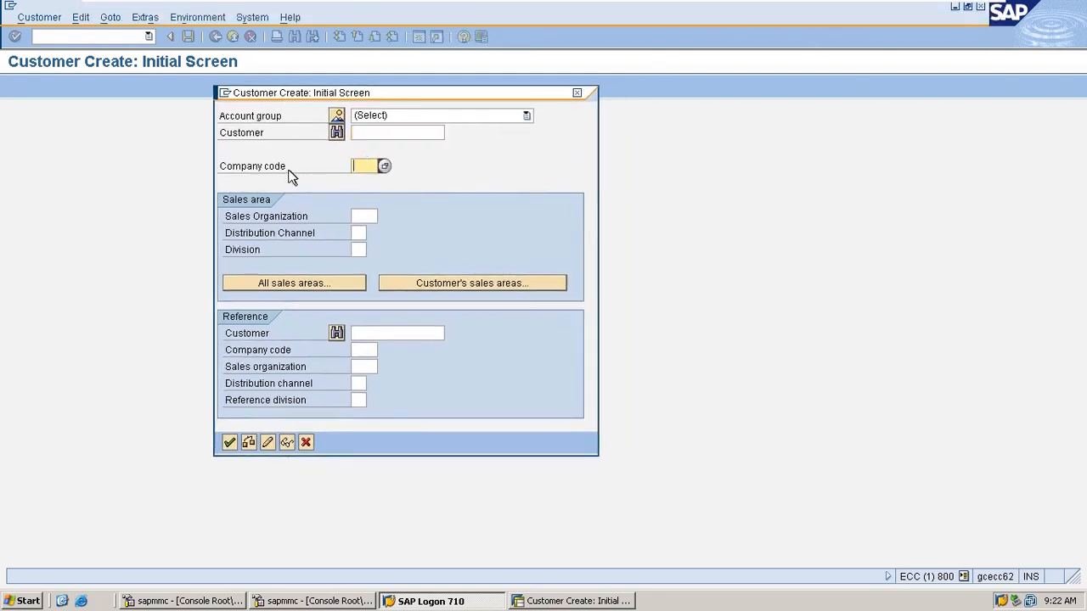
left_click(246, 168)
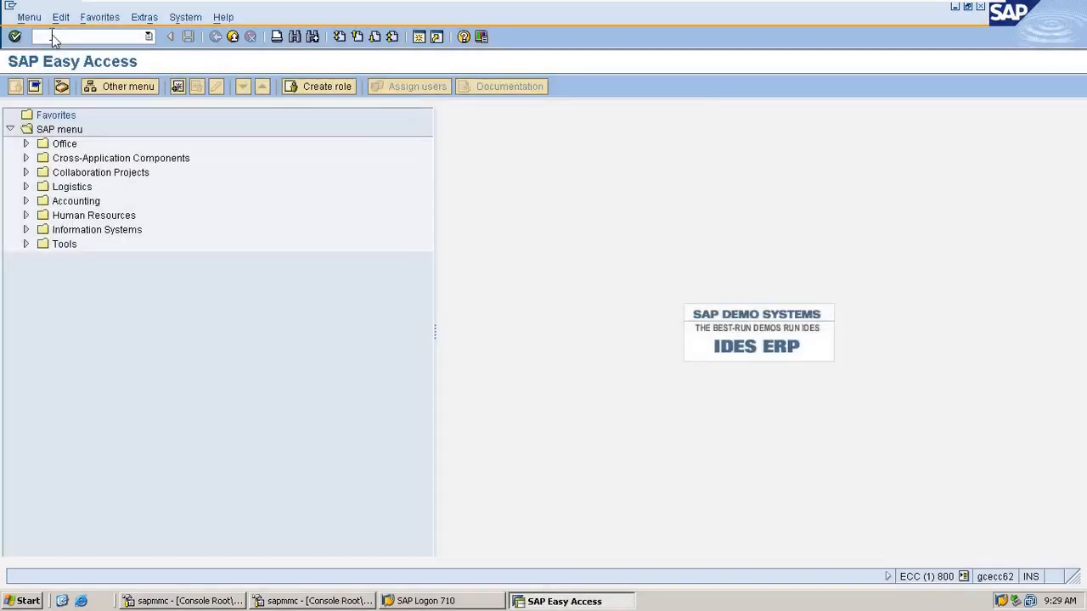
- Start customer creation (xd0) with account group Sold-to party 0001
type("xd0")
key("Return")
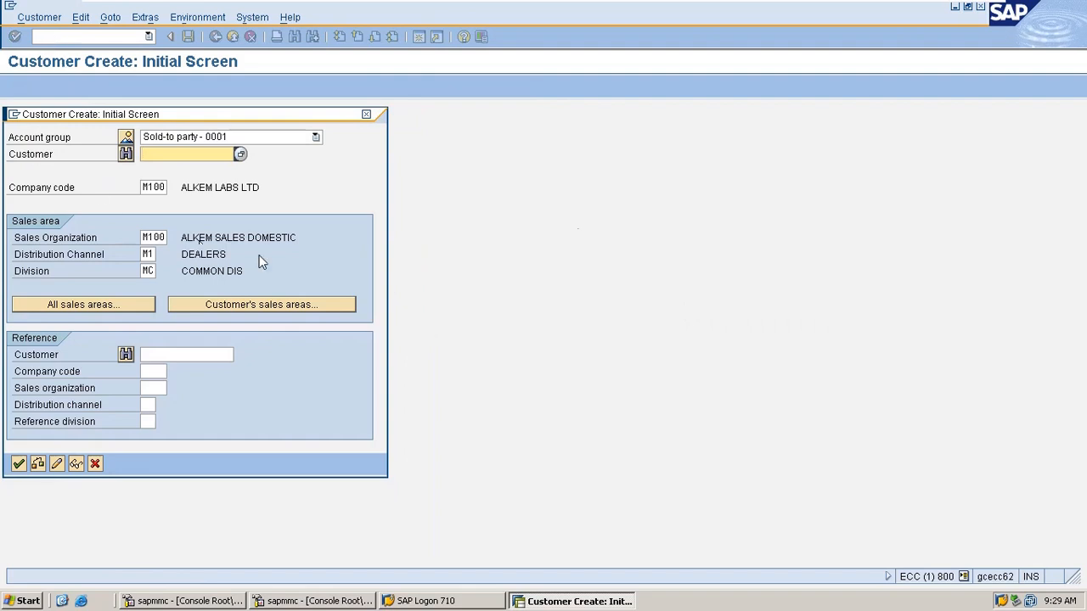
left_click(127, 138)
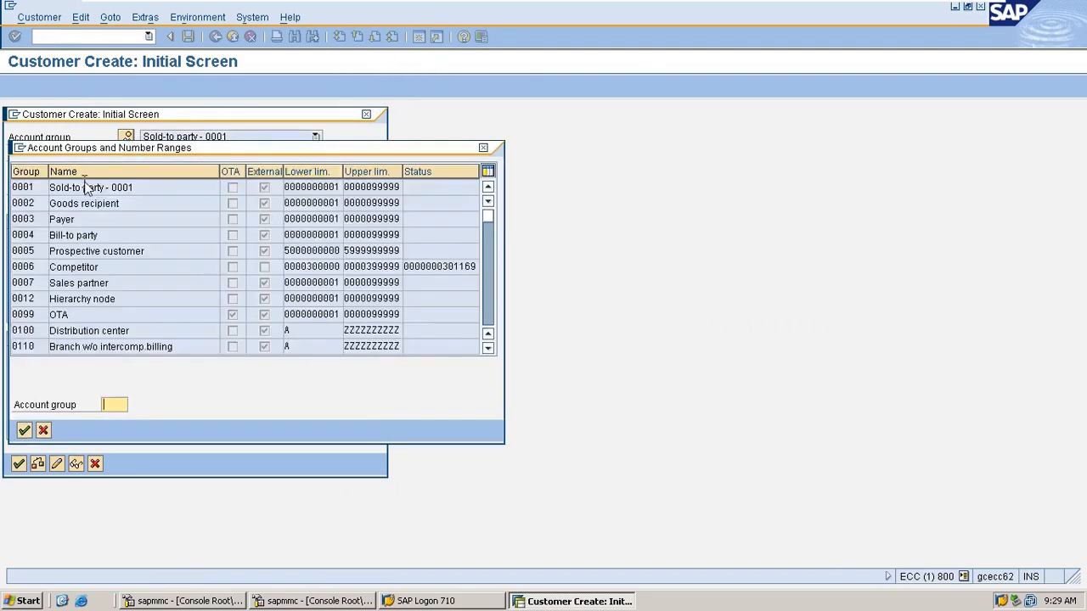
left_click(84, 189)
double_click(84, 188)
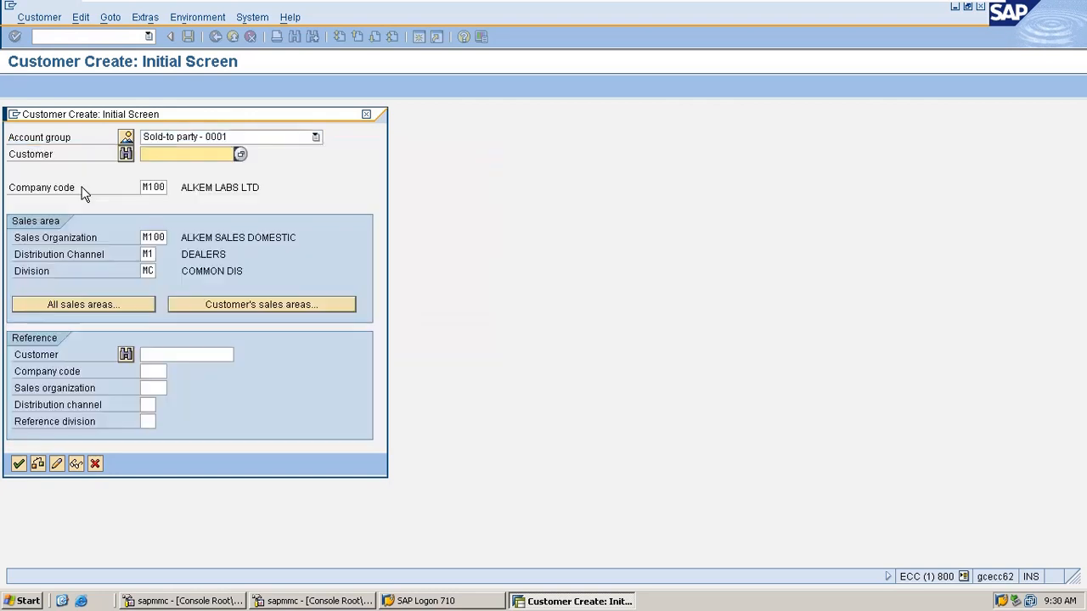
- Enter customer 77778, company code M100, sales org M100, channel M1 and division M1
left_click(176, 151)
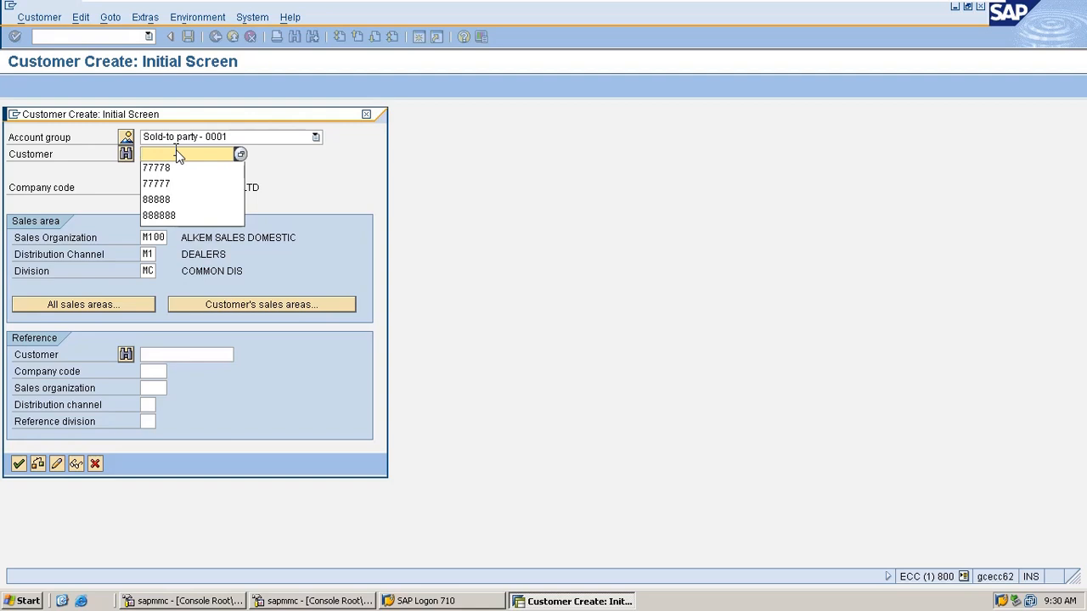
key("Down")
key("Down")
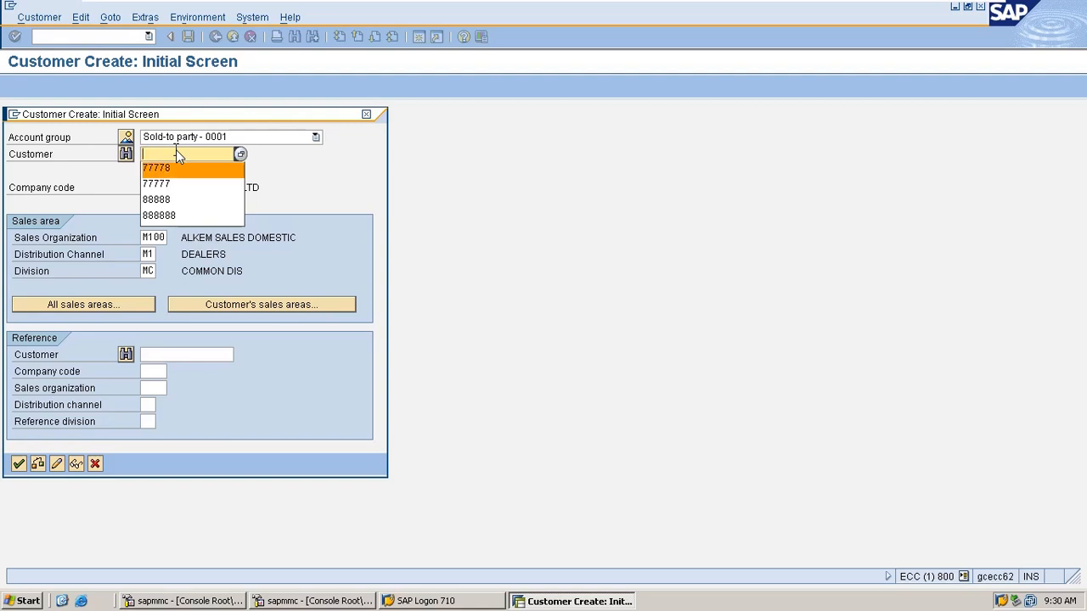
key("Up")
key("Return")
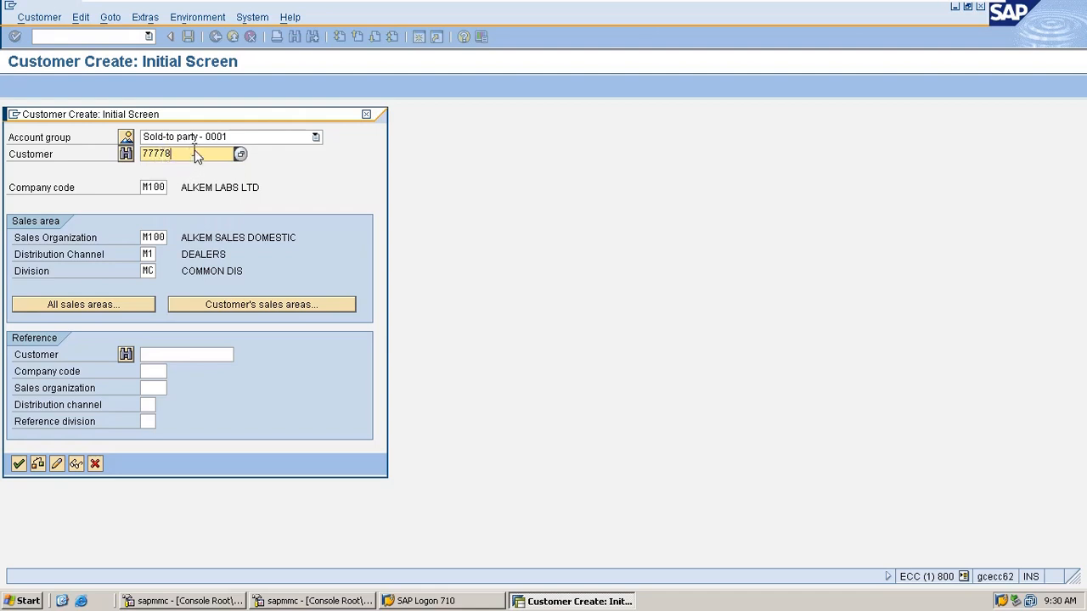
left_click(146, 188)
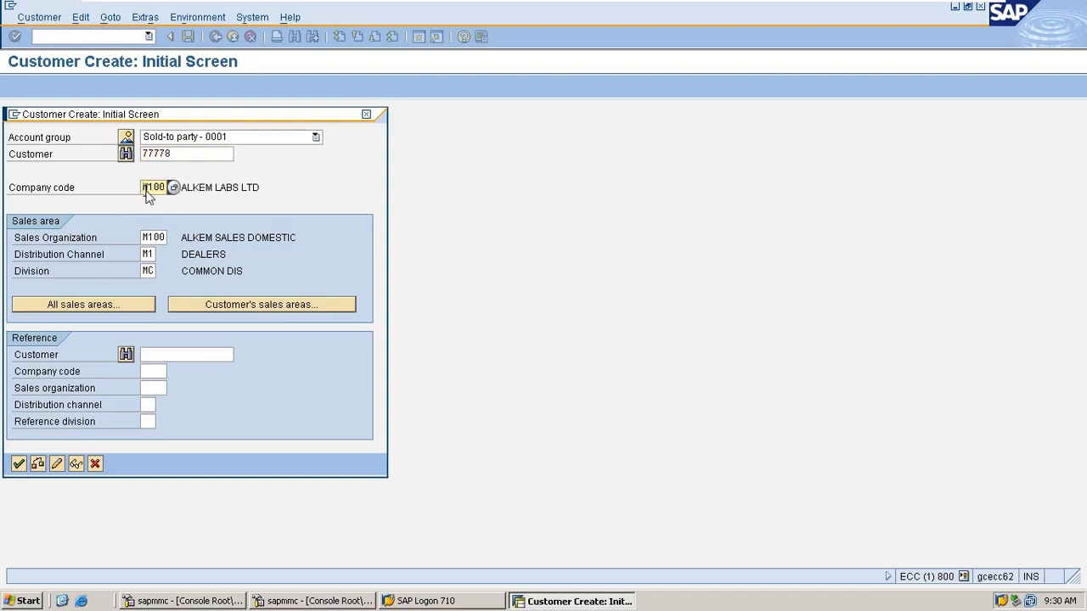
left_click(156, 238)
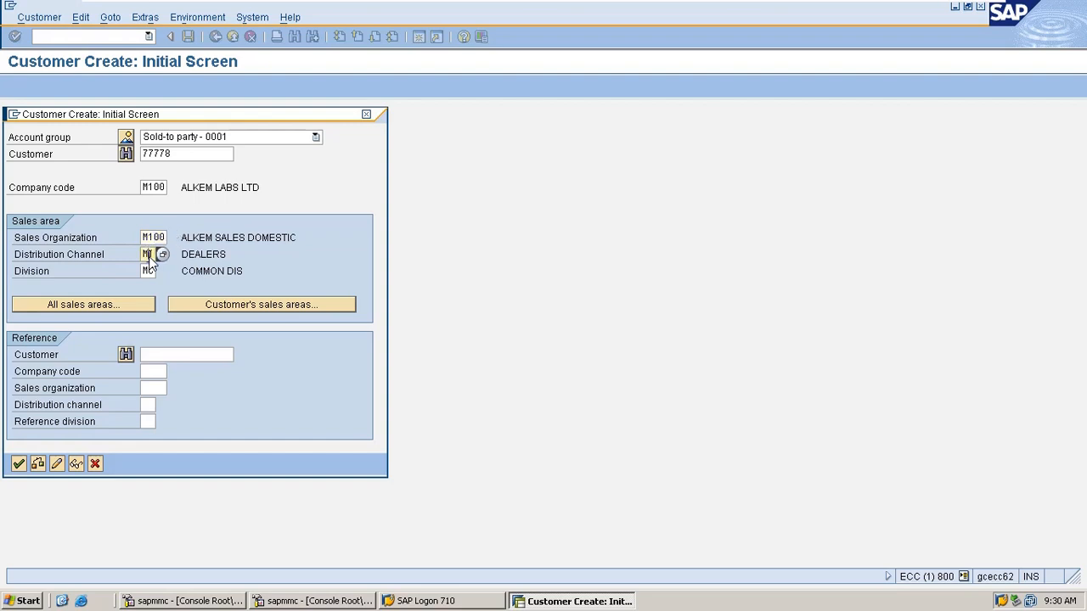
left_click(150, 253)
type("M1")
key("Return")
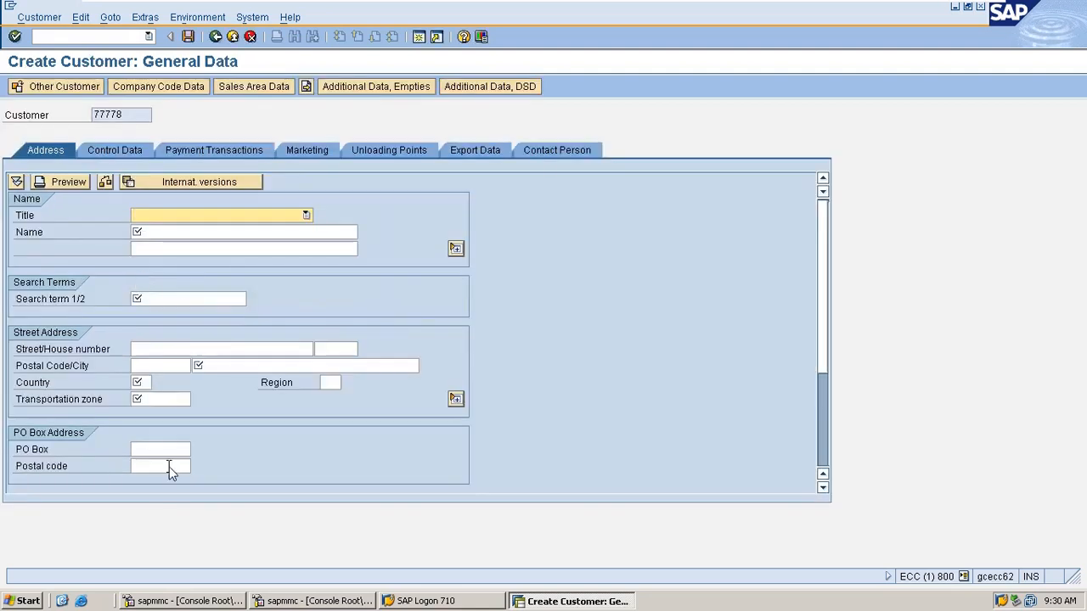
- Cancel the customer's general data screen and discard the entries
left_click(233, 37)
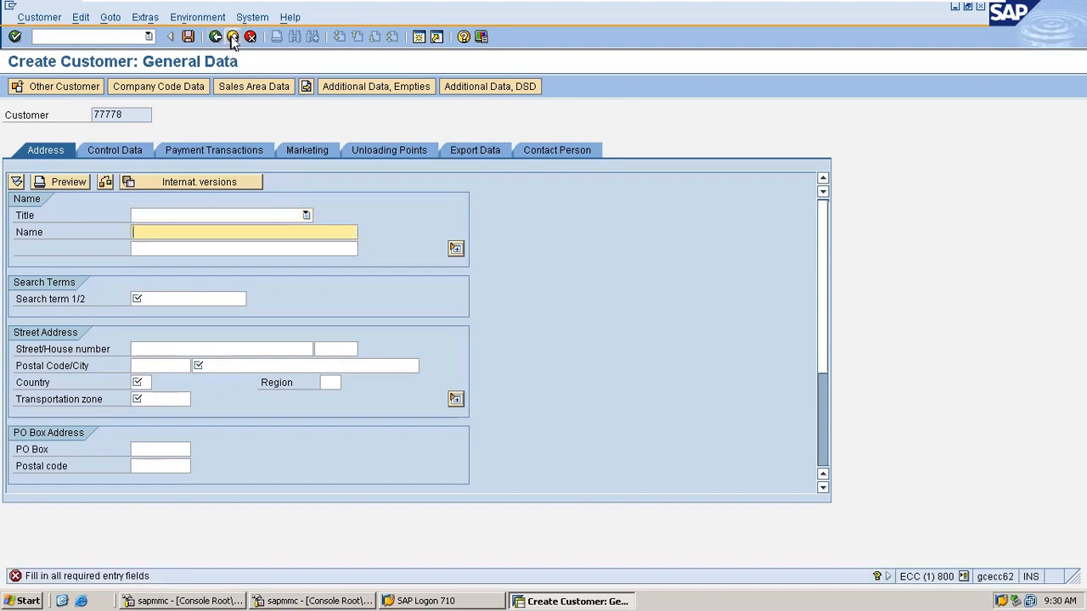
left_click(251, 37)
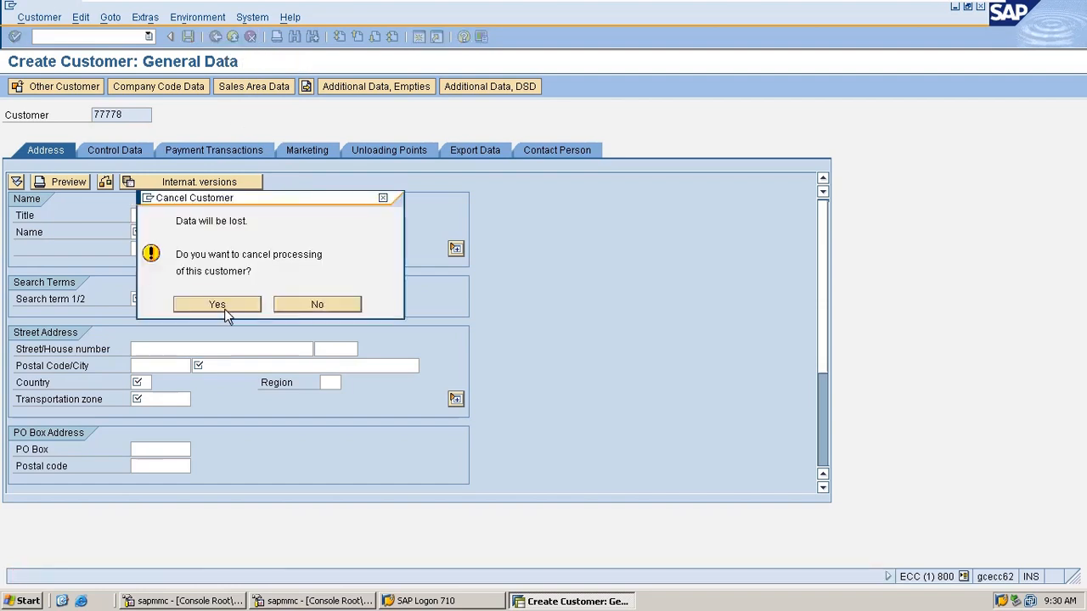
left_click(226, 311)
- Change the division to MC, then close the 'sales area M100/M1/MC not defined' error
left_click(146, 270)
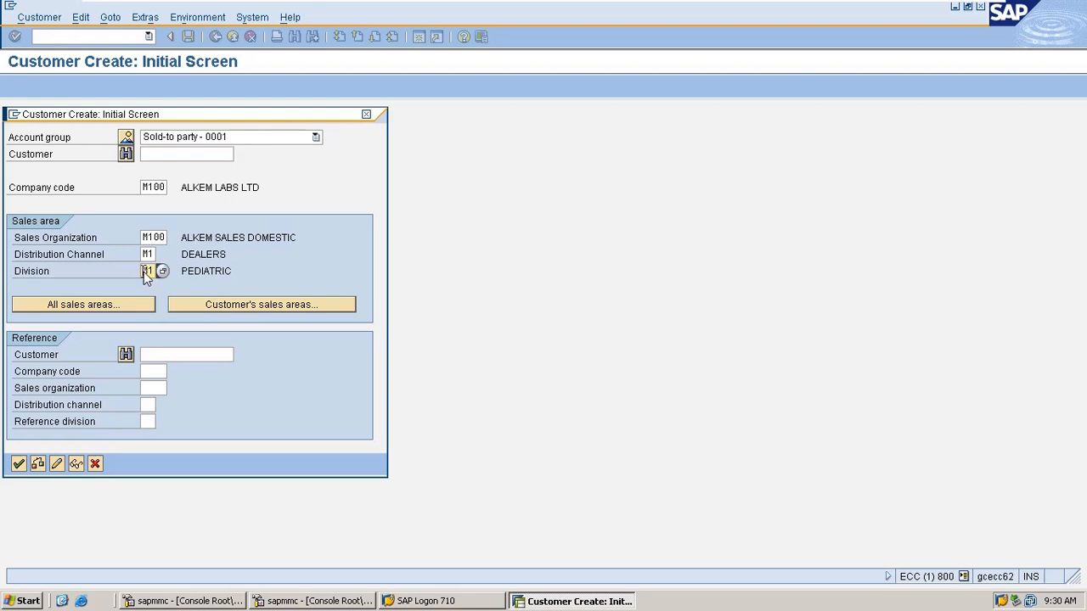
type("MC")
key("Return")
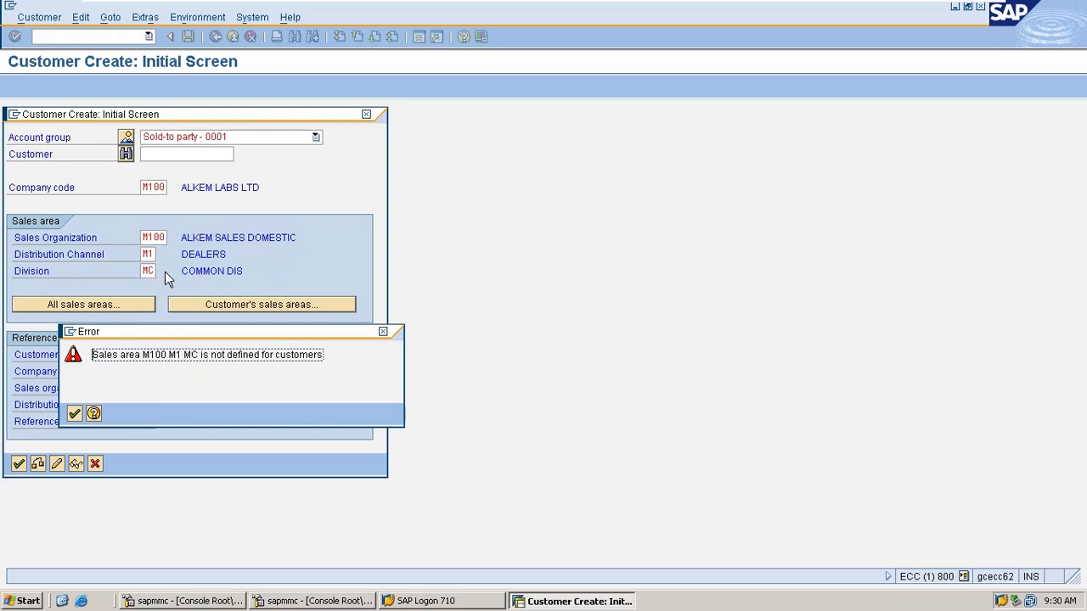
left_click_drag(184, 355, 216, 360)
left_click(200, 353)
left_click_drag(106, 355, 304, 371)
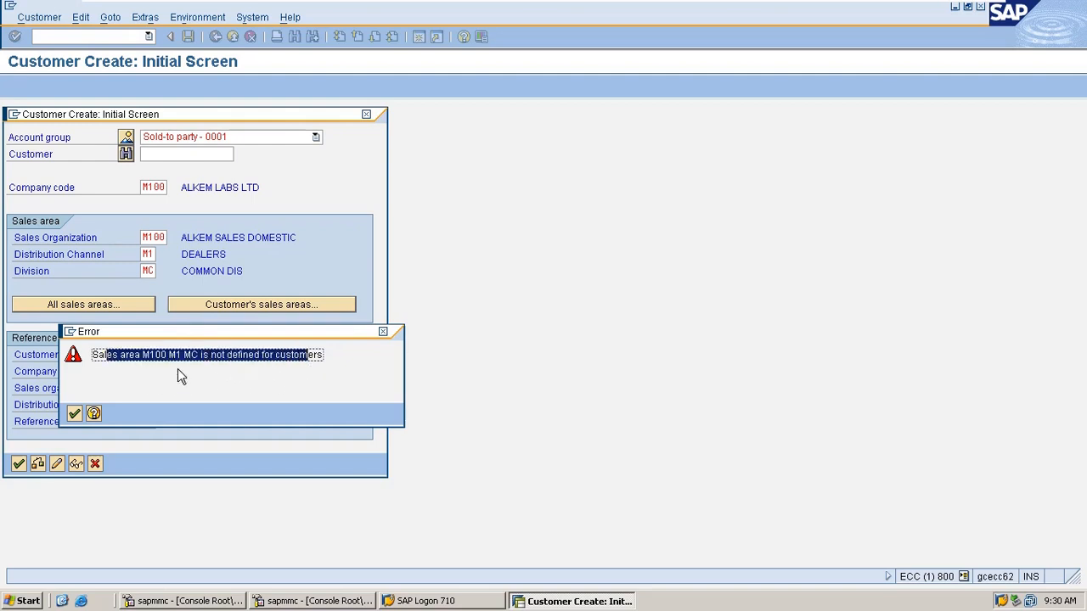
left_click(384, 331)
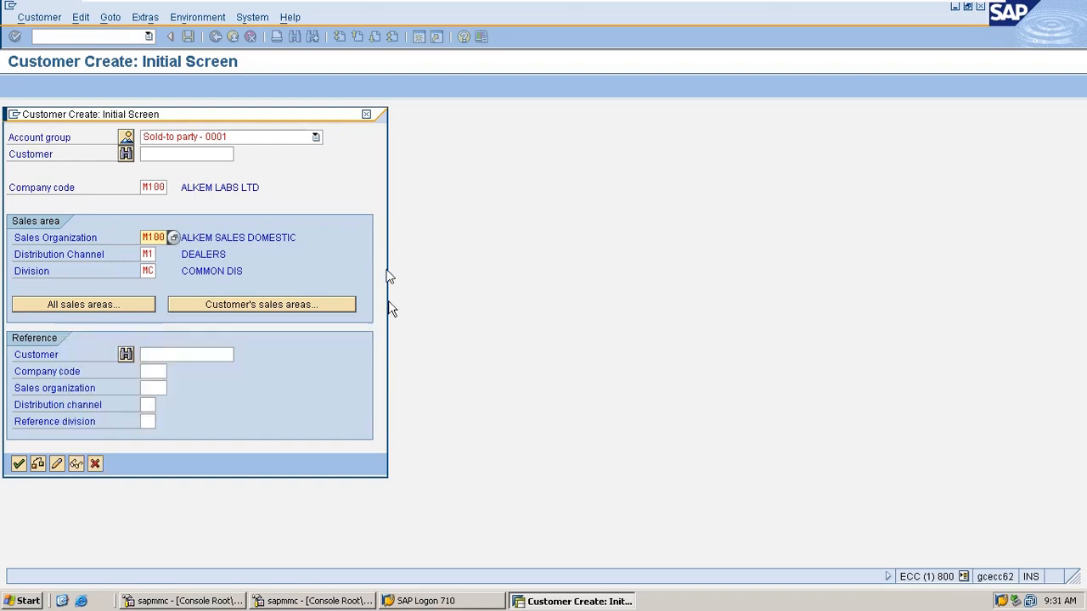
- Run SPRO and expand Sales and Distribution > Master Data in the reference IMG
left_click(367, 114)
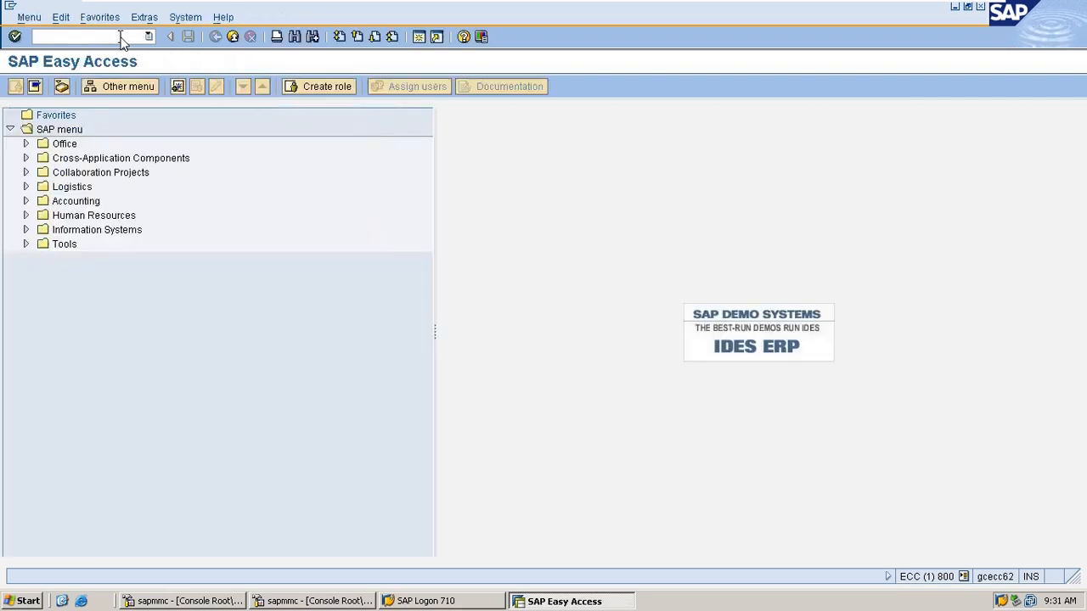
left_click(120, 38)
type("spro")
key("Return")
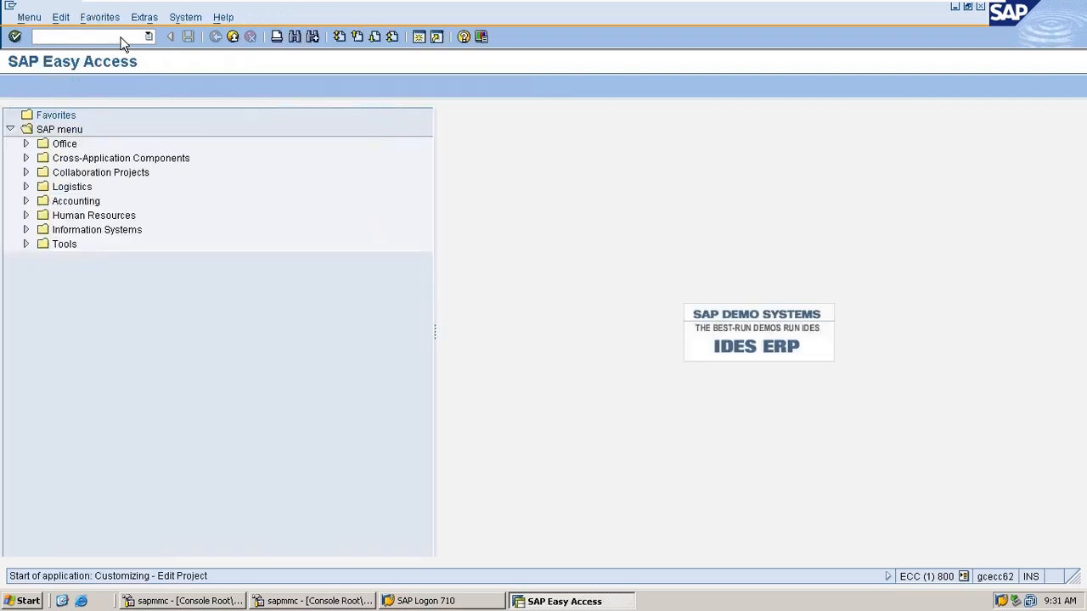
left_click(84, 91)
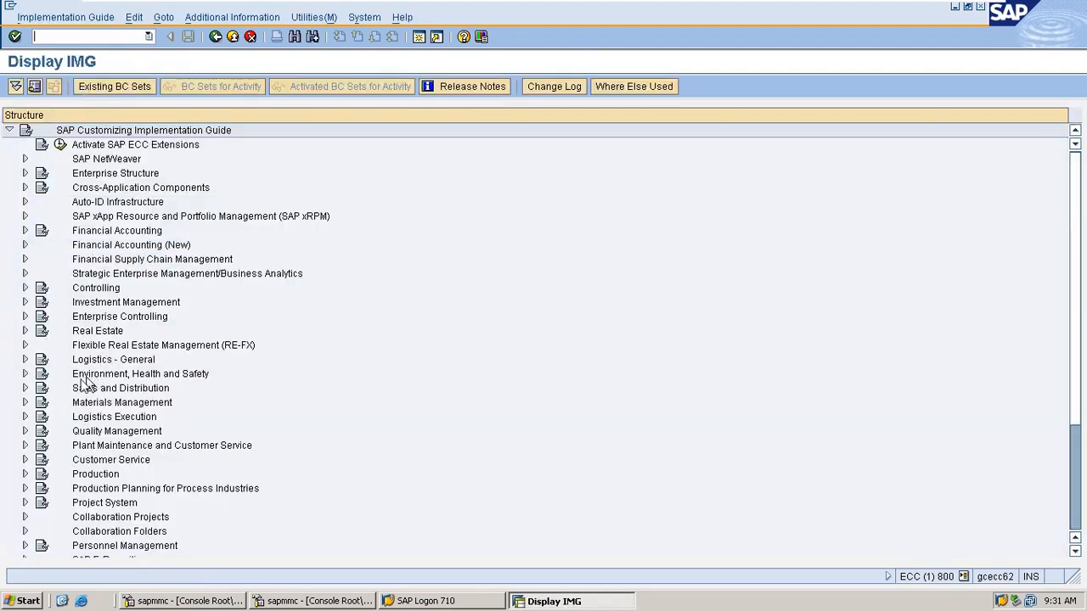
left_click(25, 388)
scroll(215, 389, "down", 1)
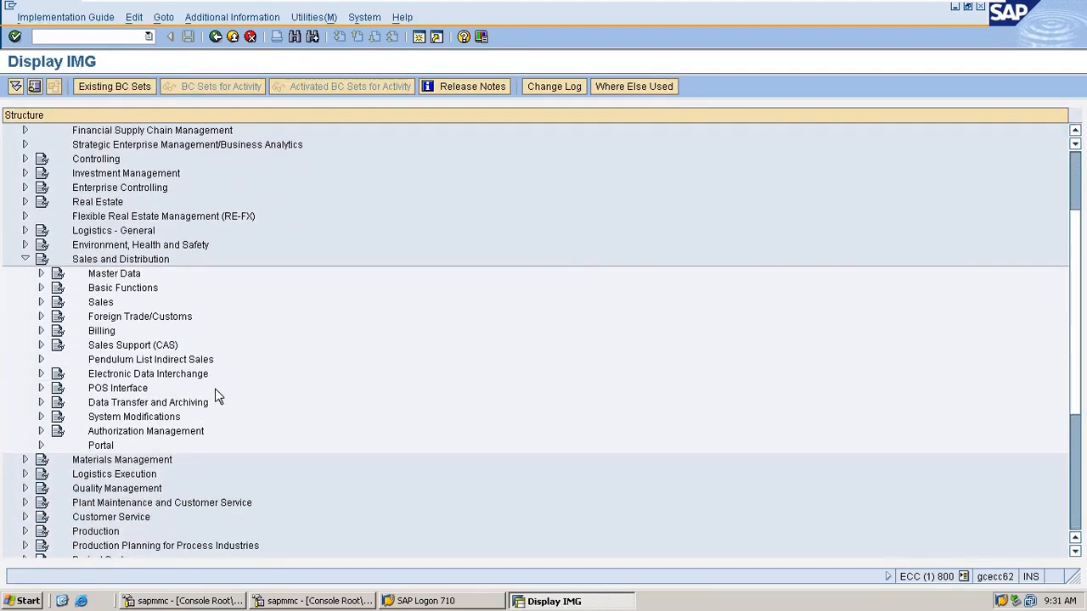
left_click(40, 273)
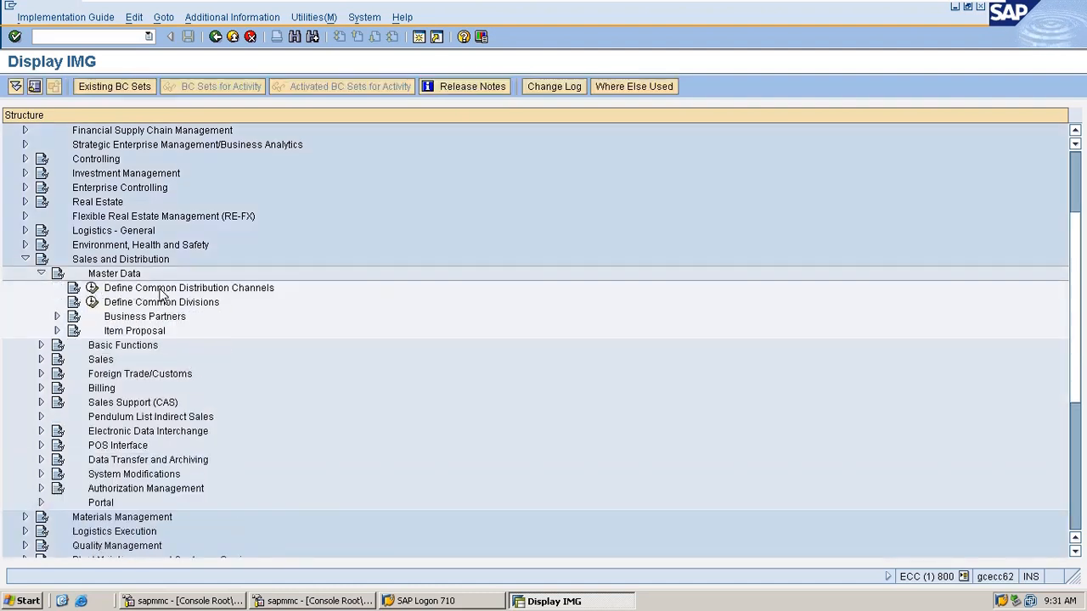
- Open Define Common Distribution Channels and position the table at sales organization M100
left_click(91, 288)
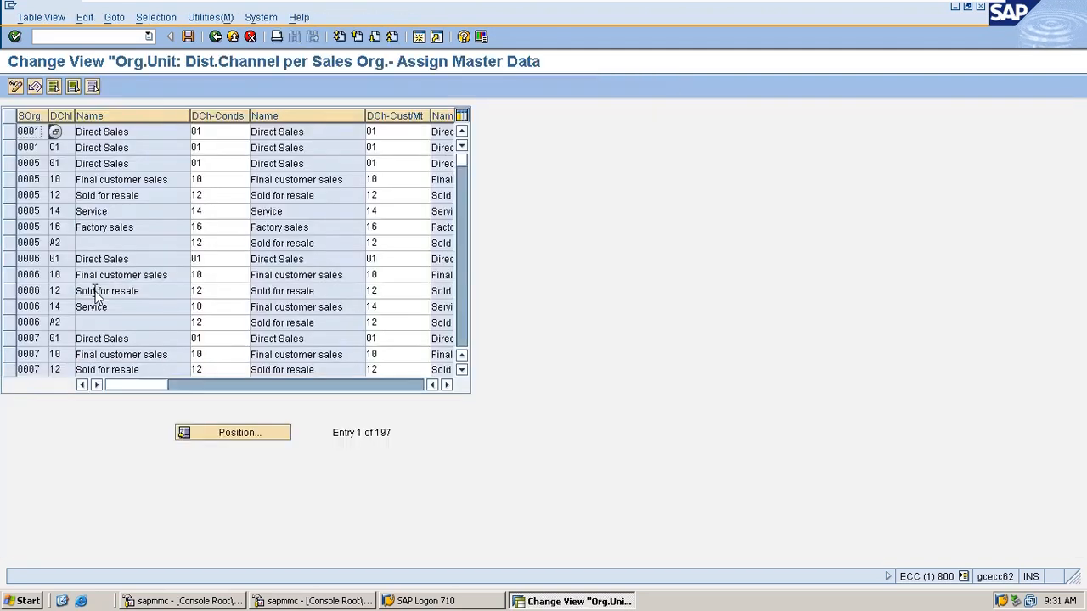
left_click(238, 432)
type("m100")
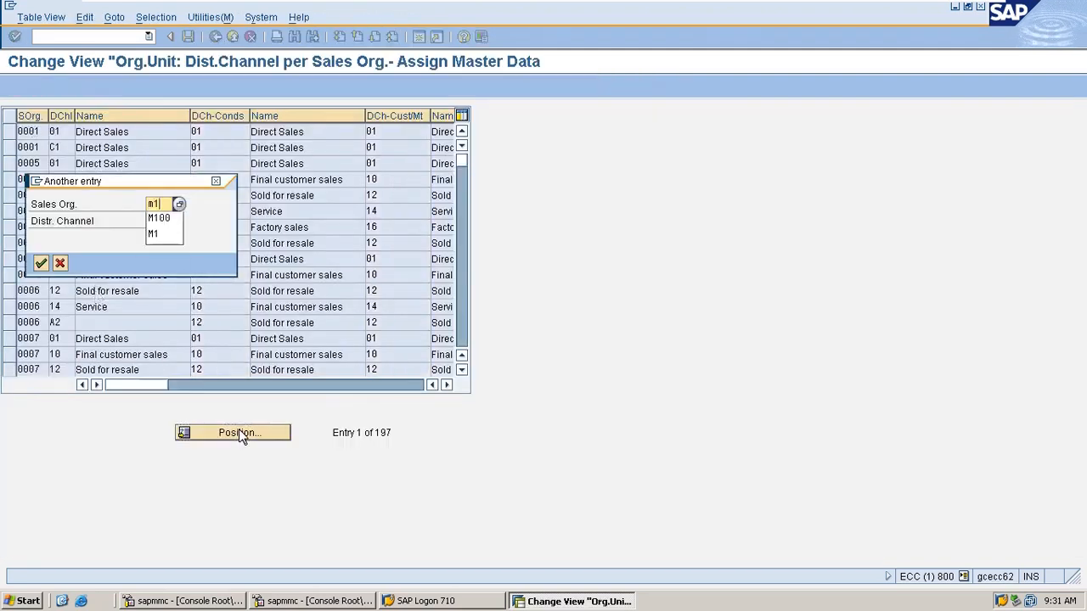
key("Return")
key("Return")
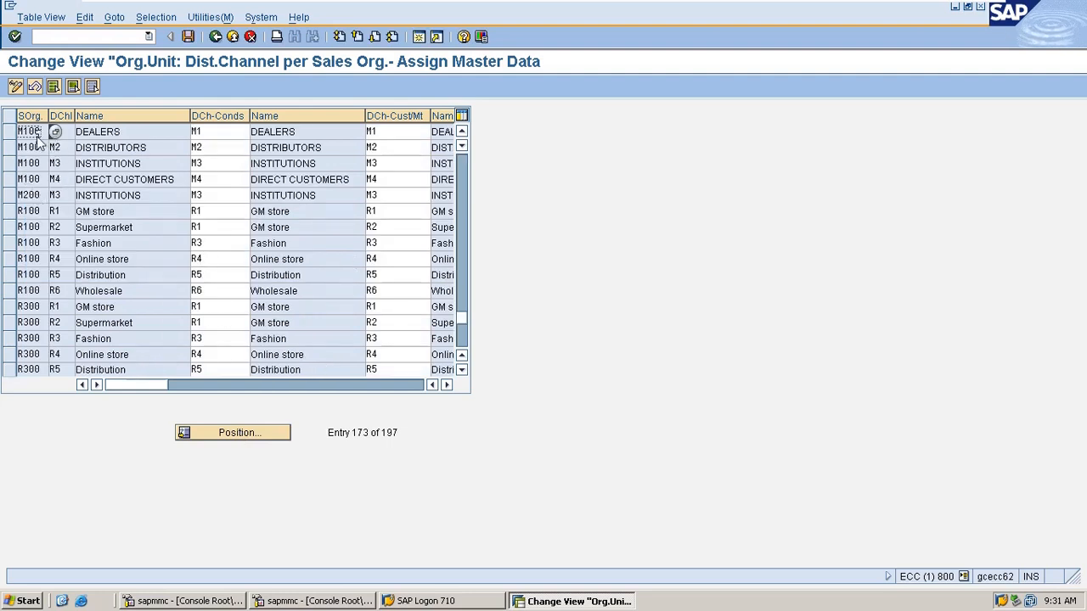
- Review the conditions and customer/material channels of M100's DEALERS, DISTRIBUTORS and INSTITUTIONS rows
left_click(67, 134)
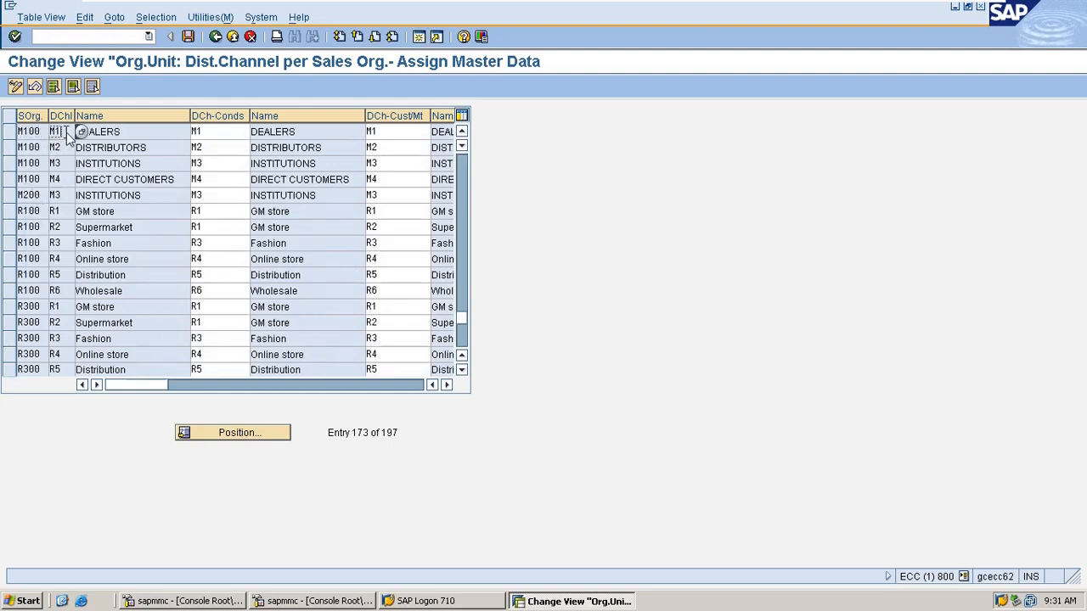
left_click(215, 130)
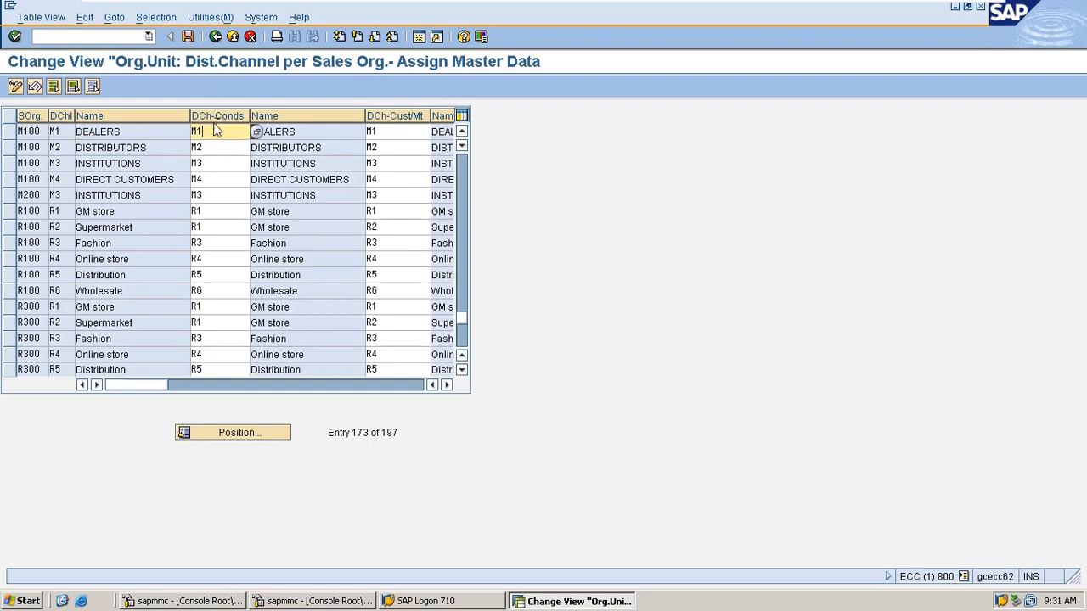
left_click(373, 132)
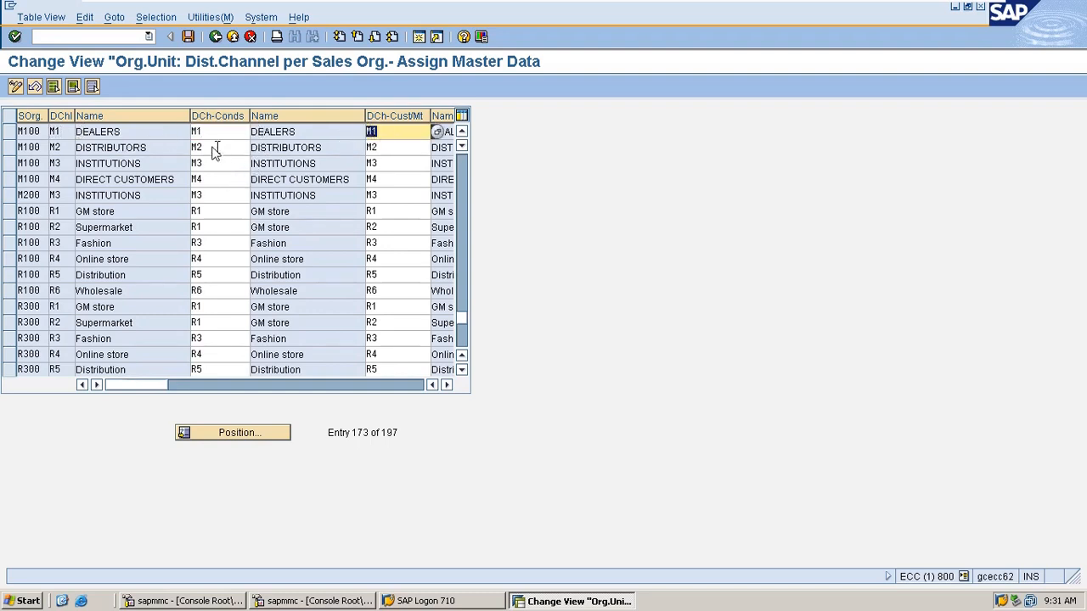
left_click(216, 148)
left_click(217, 163)
left_click(387, 163)
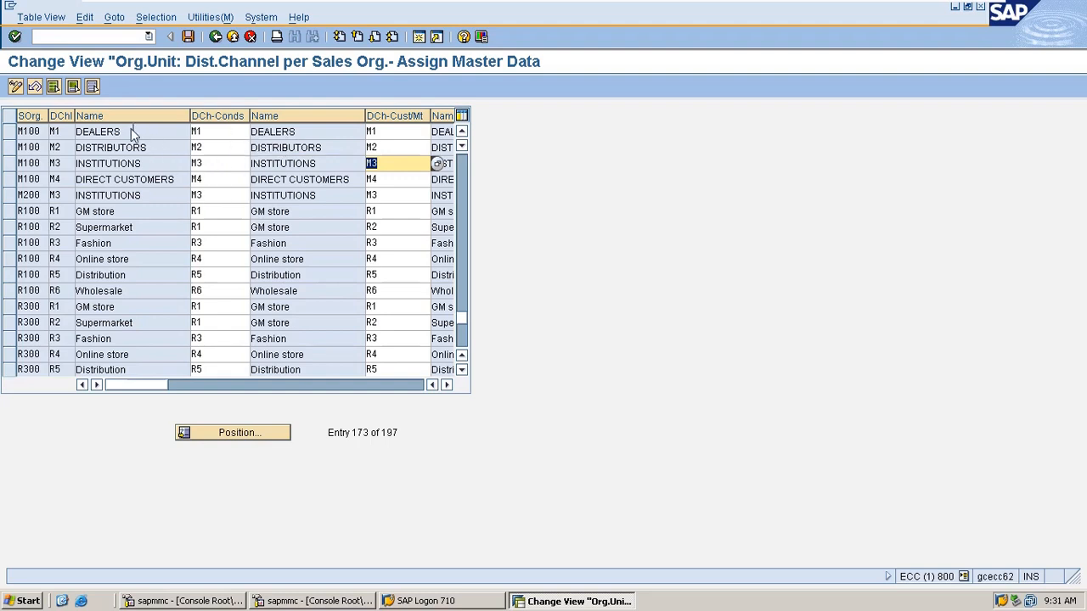
left_click(63, 129)
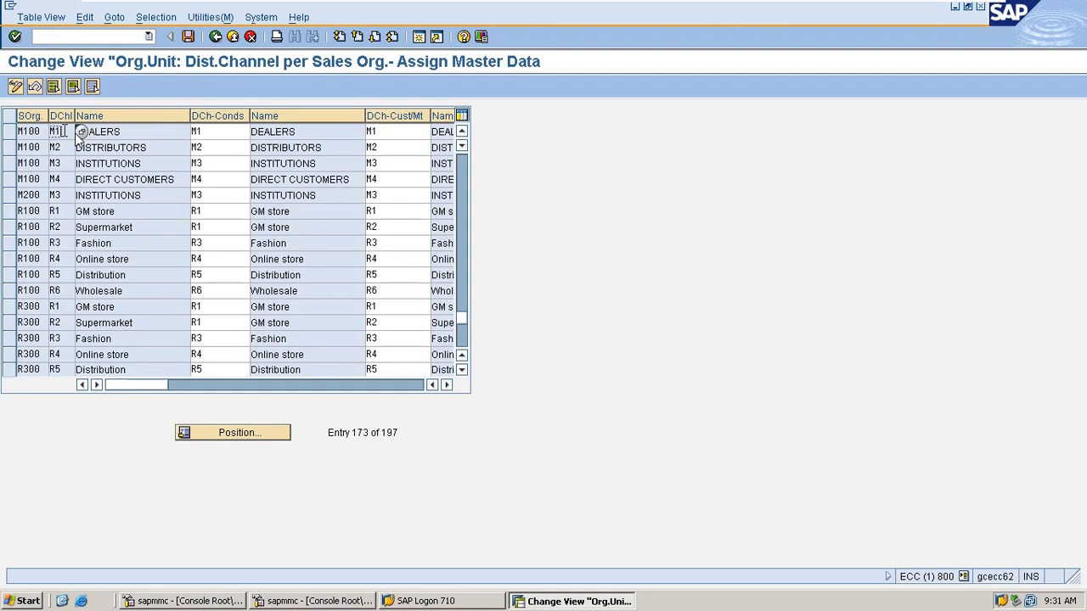
left_click(210, 134)
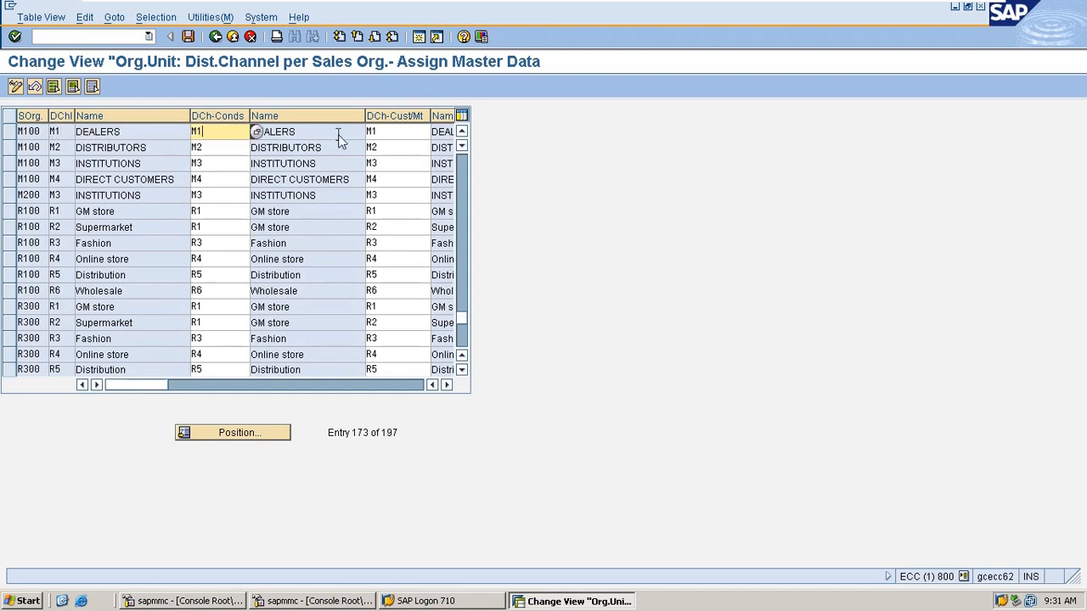
left_click(384, 133)
left_click(214, 148)
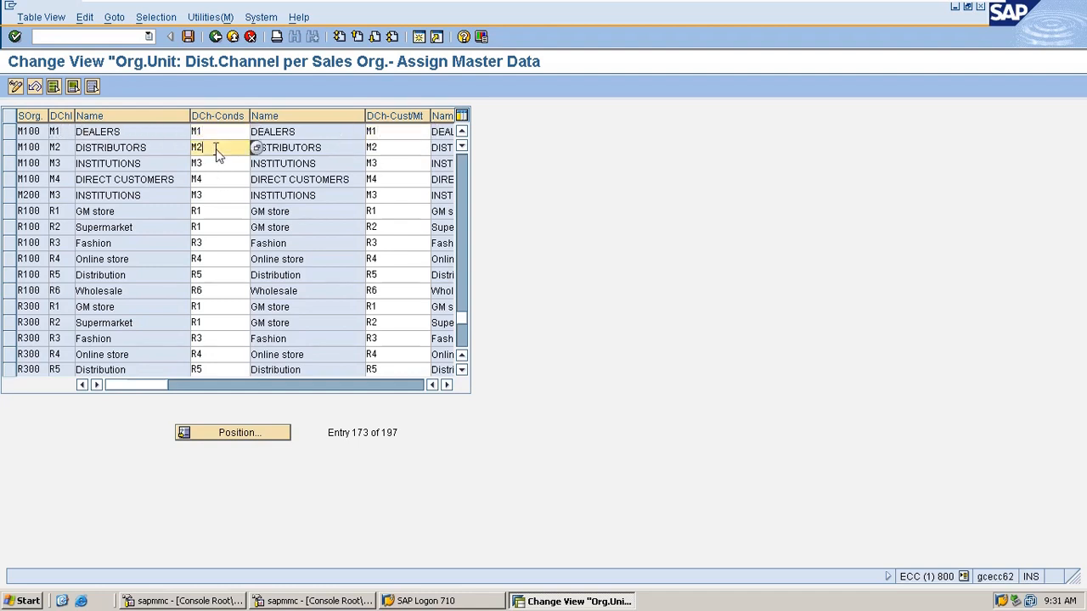
left_click(396, 146)
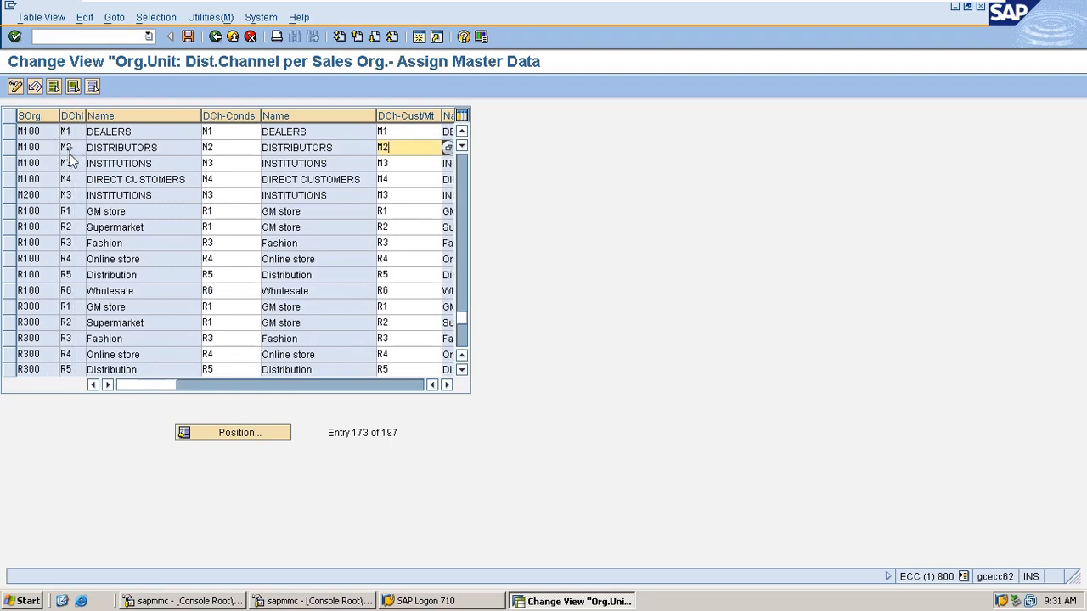
left_click(66, 147)
left_click(214, 148)
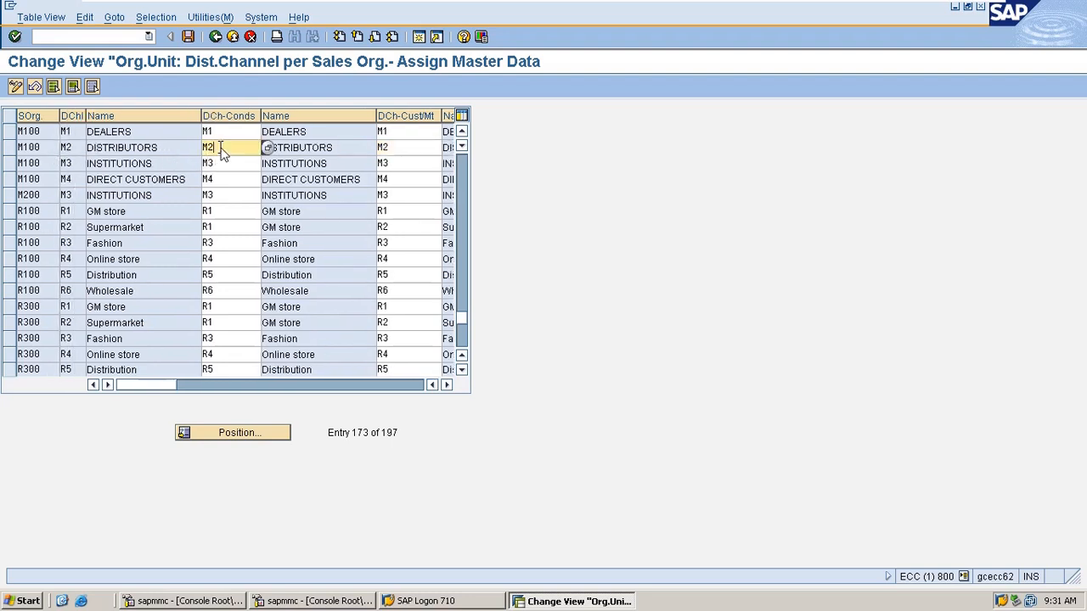
left_click(406, 147)
left_click(65, 164)
left_click(207, 164)
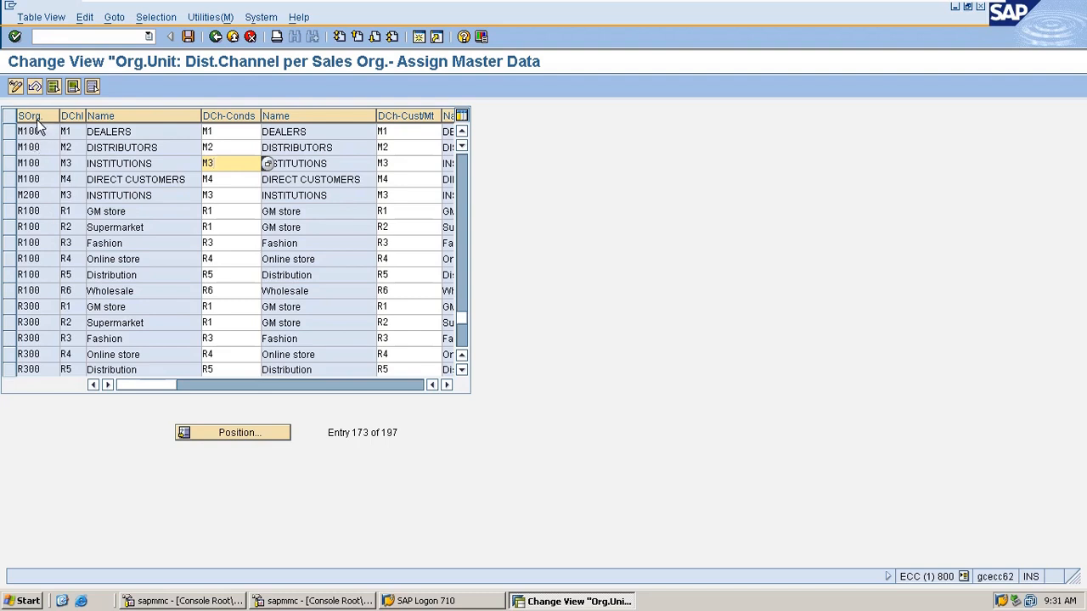
- Inspect the M200 row's channel values, then return to the DEALERS row
double_click(41, 196)
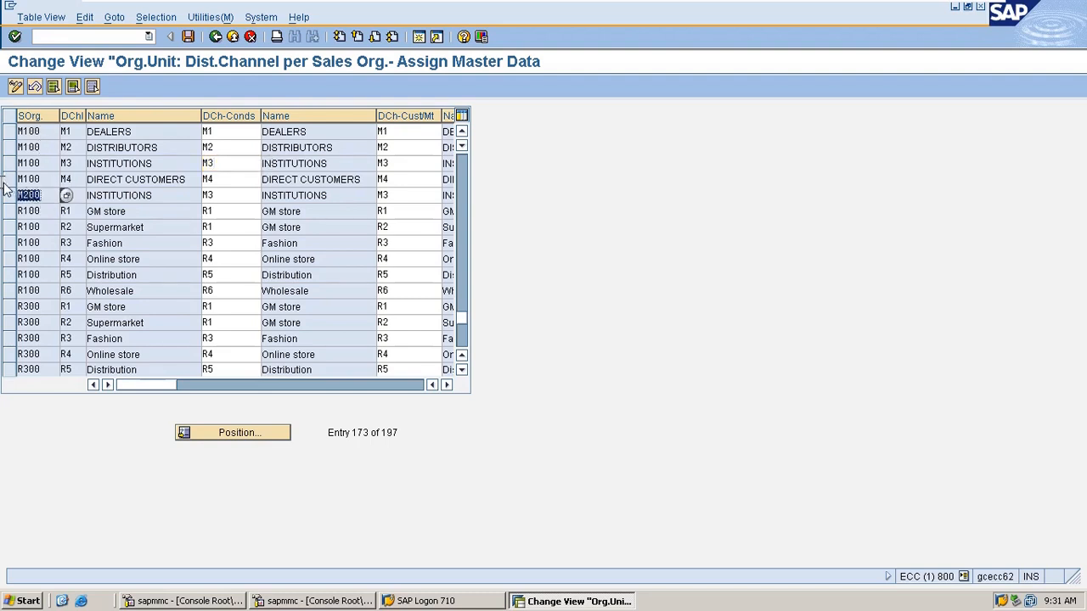
left_click(78, 197)
double_click(77, 196)
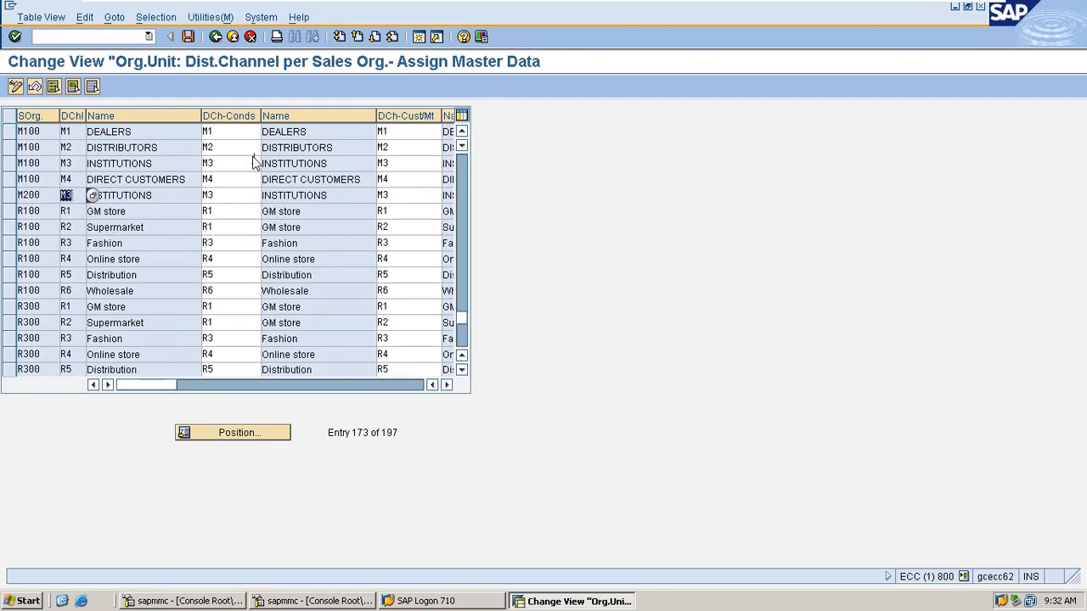
double_click(221, 195)
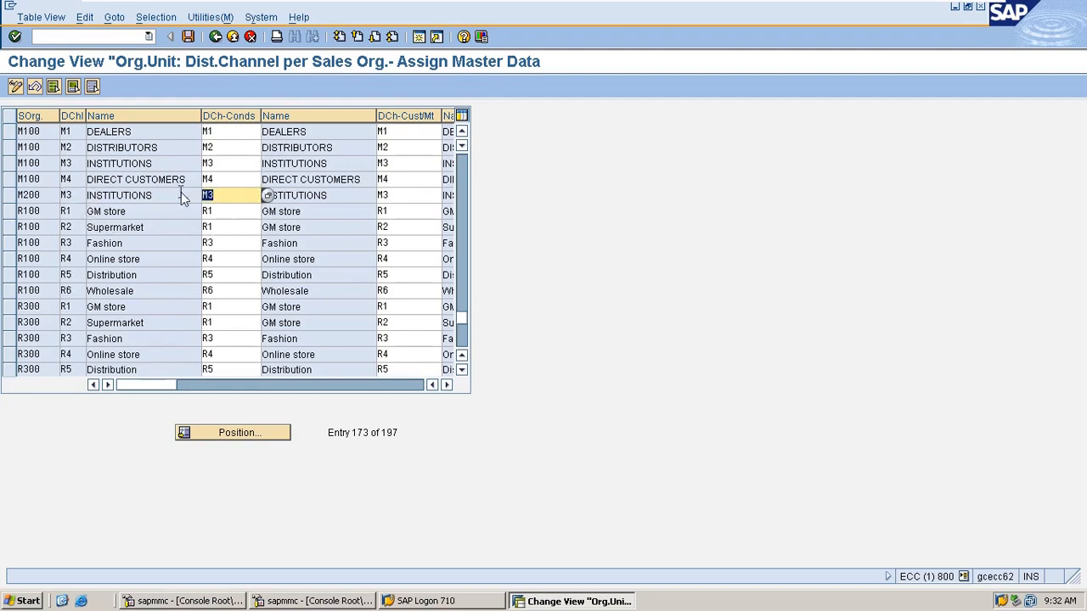
left_click(396, 195)
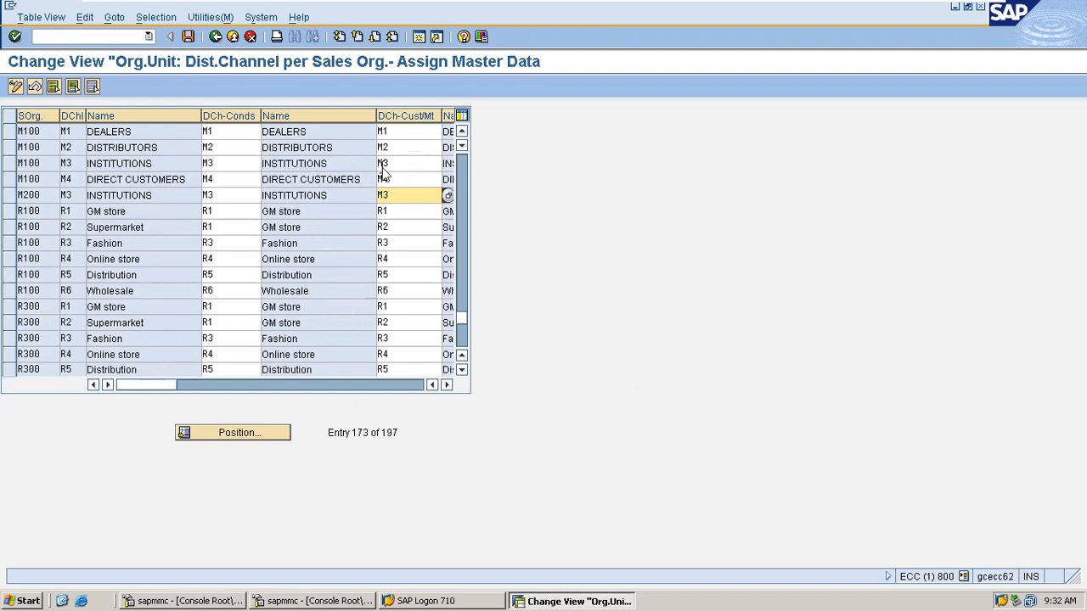
left_click(410, 134)
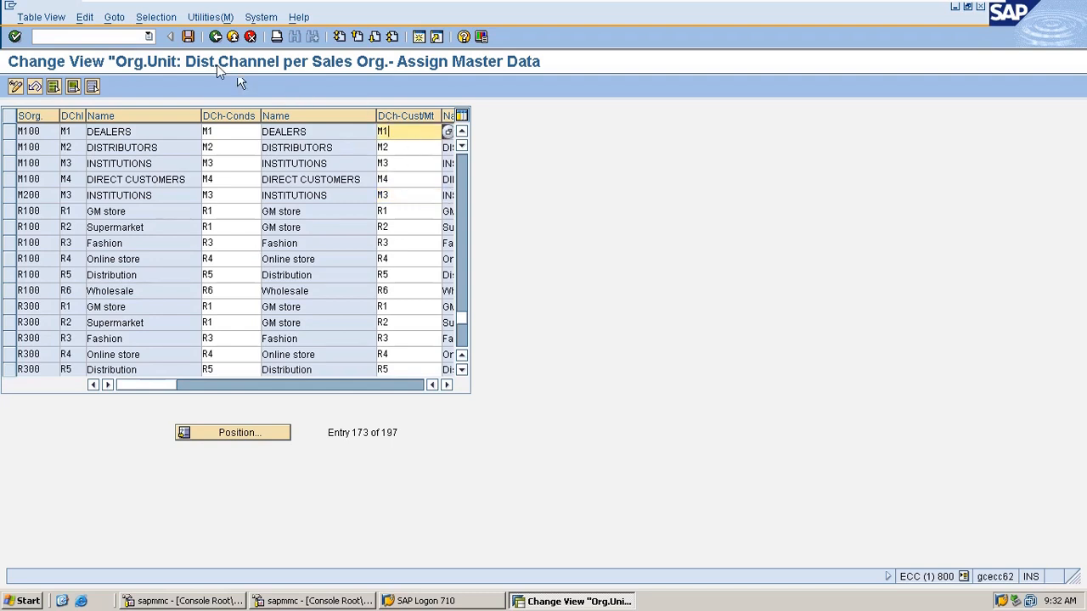
left_click(129, 37)
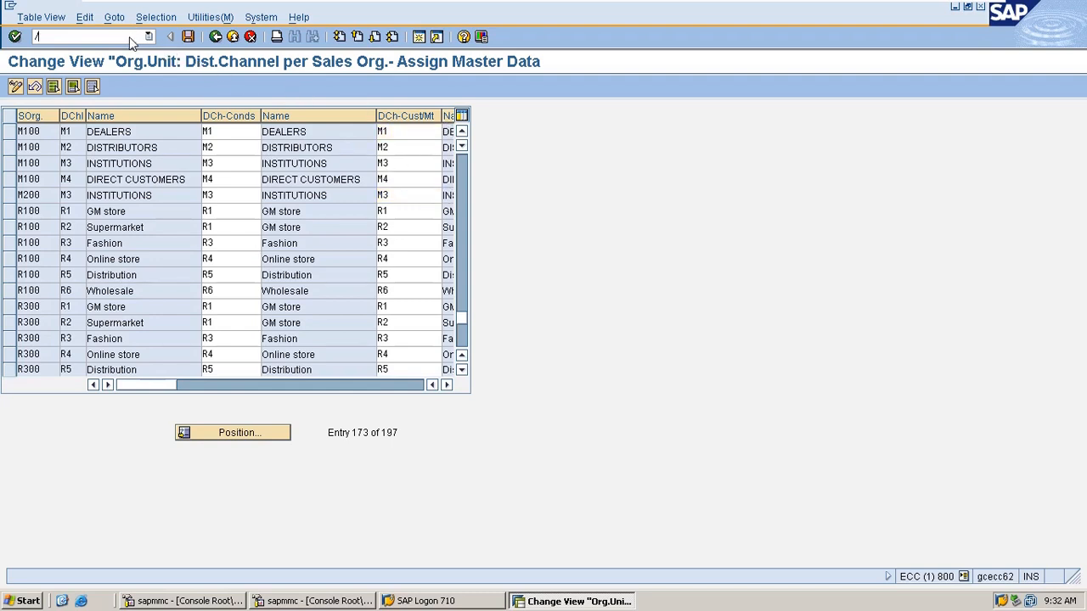
type("/n")
key("Return")
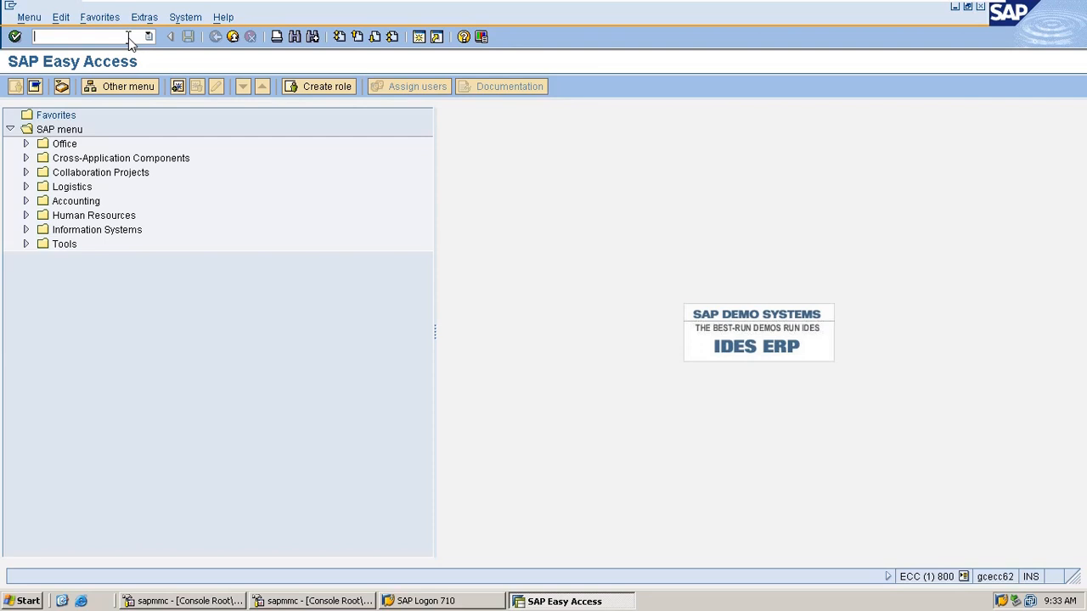
type("spro")
key("Return")
left_click(78, 85)
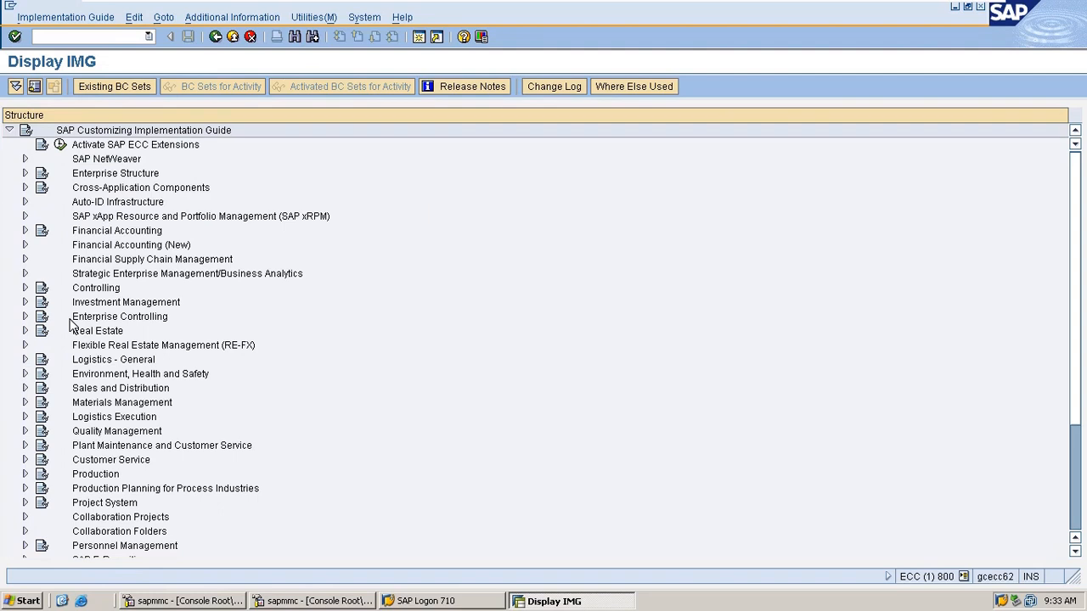
left_click(25, 388)
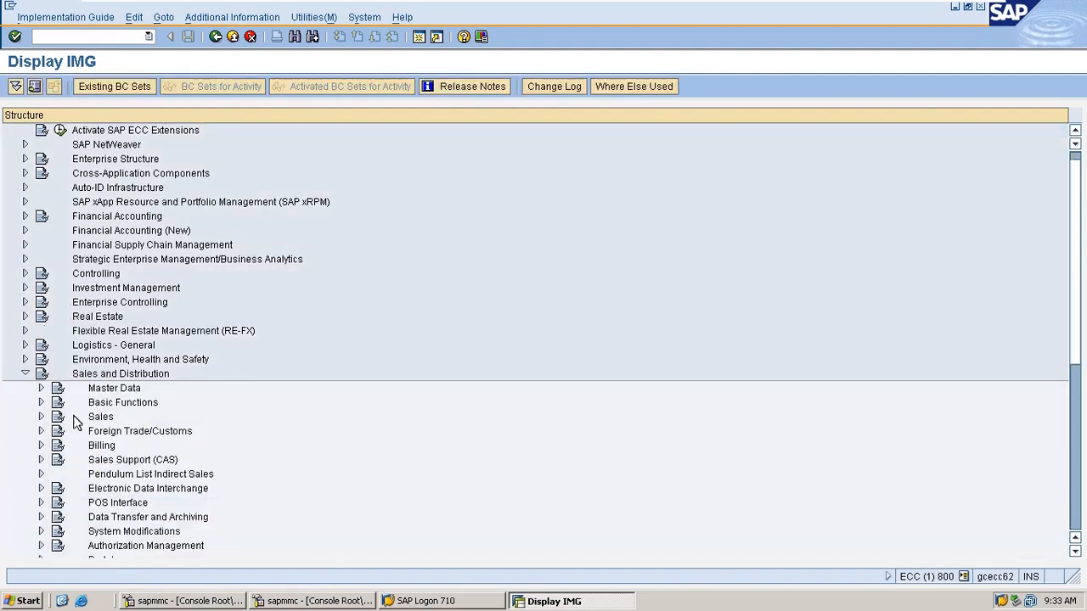
left_click(41, 388)
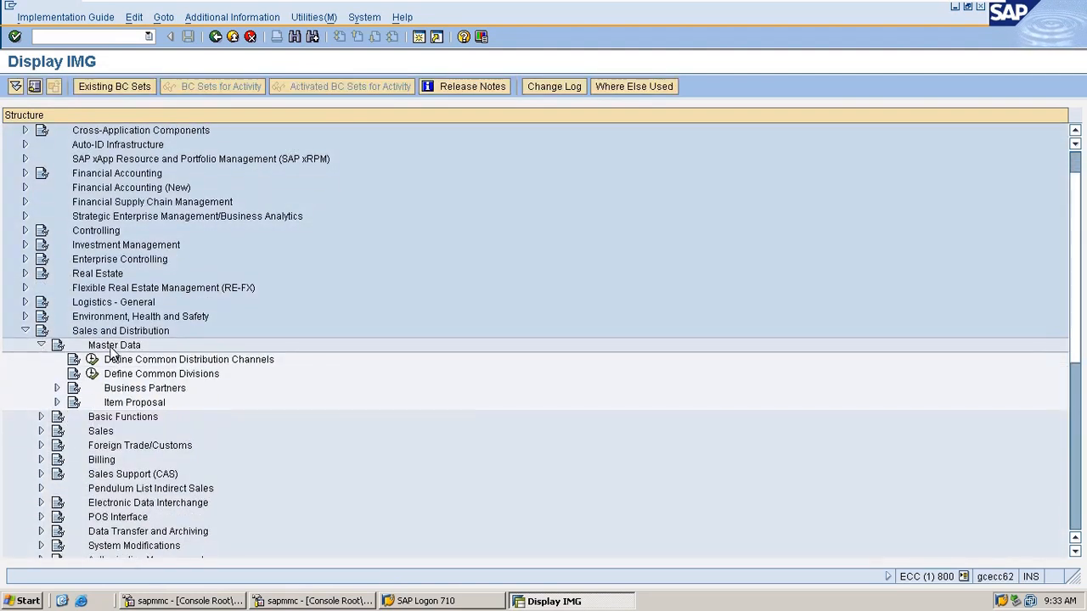
left_click(91, 360)
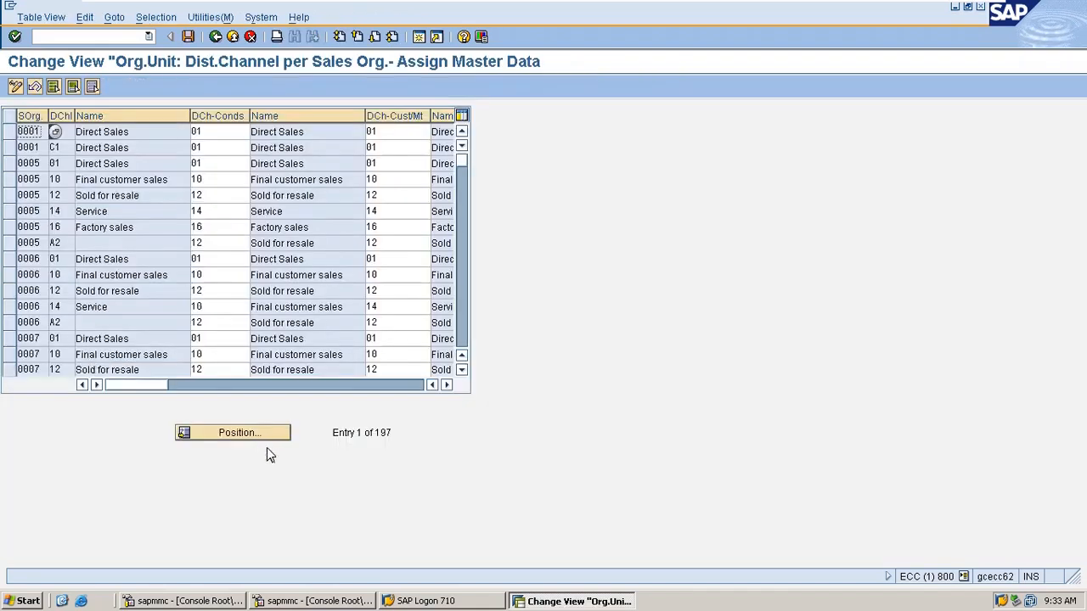
left_click(251, 431)
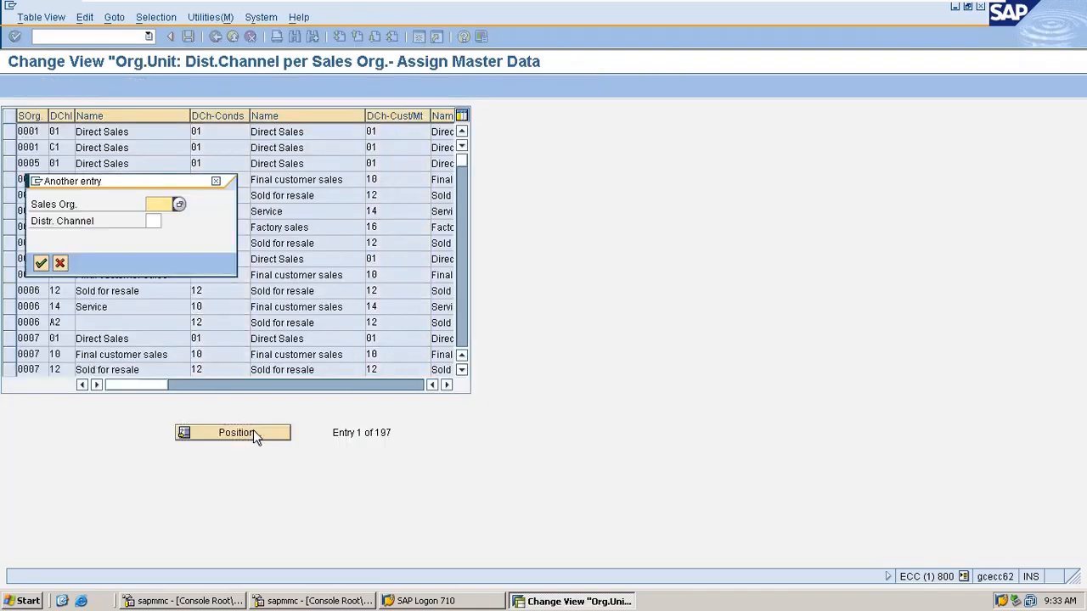
type("M100")
key("Return")
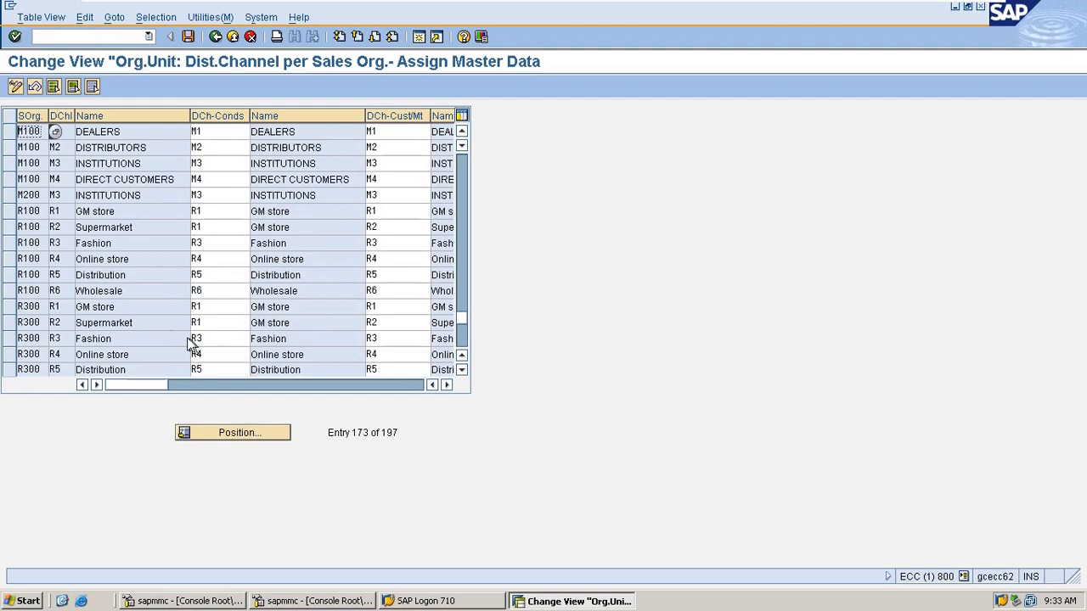
left_click(82, 38)
- Go to Enterprise Structure > Definition > Sales and Distribution > Define distribution channel
type("/n")
key("Return")
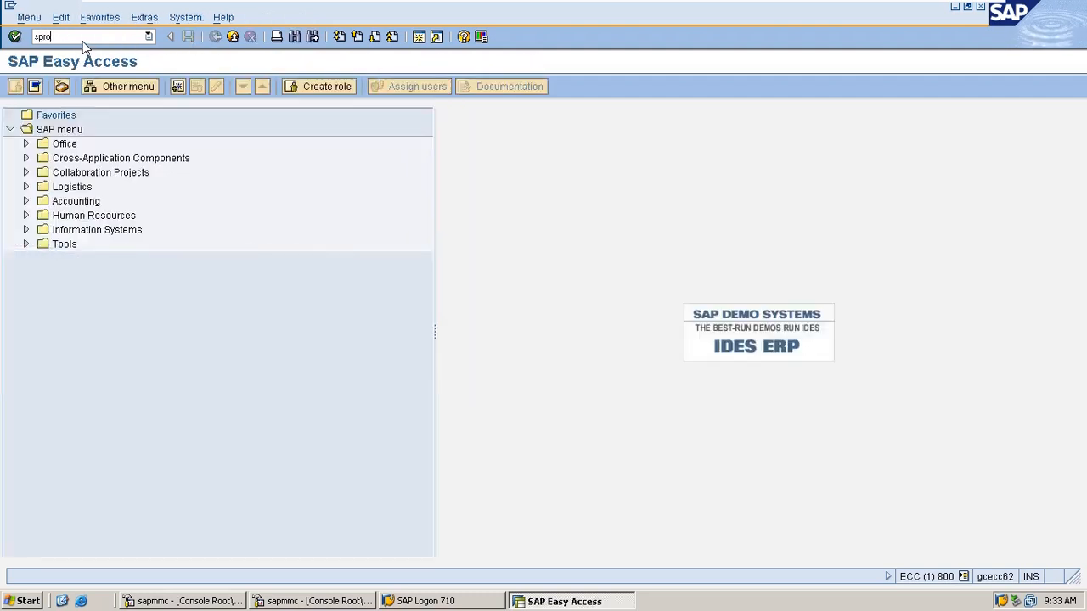
key("Return")
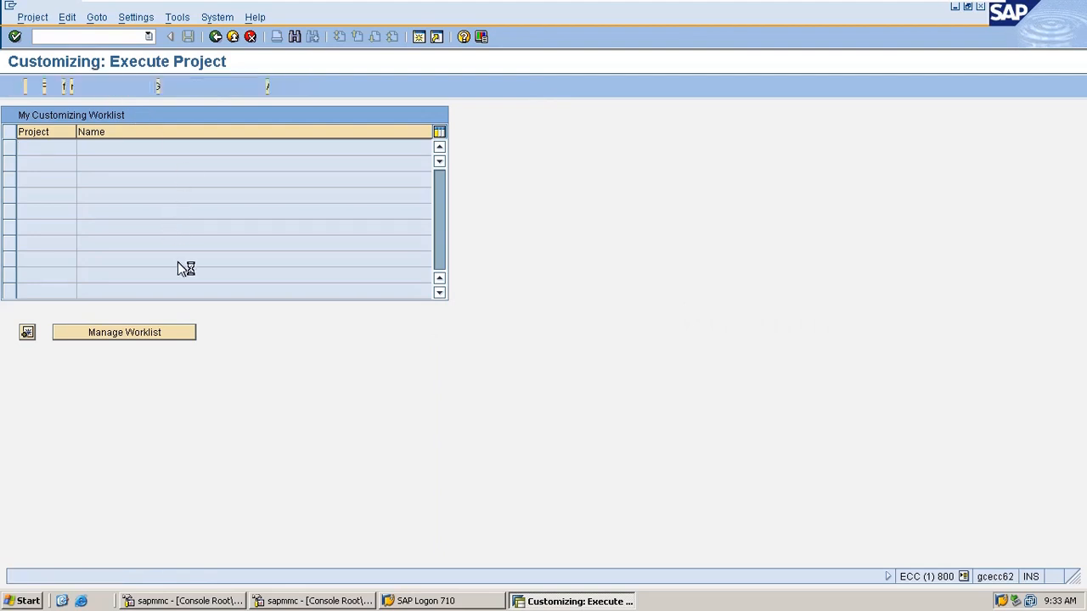
left_click(25, 173)
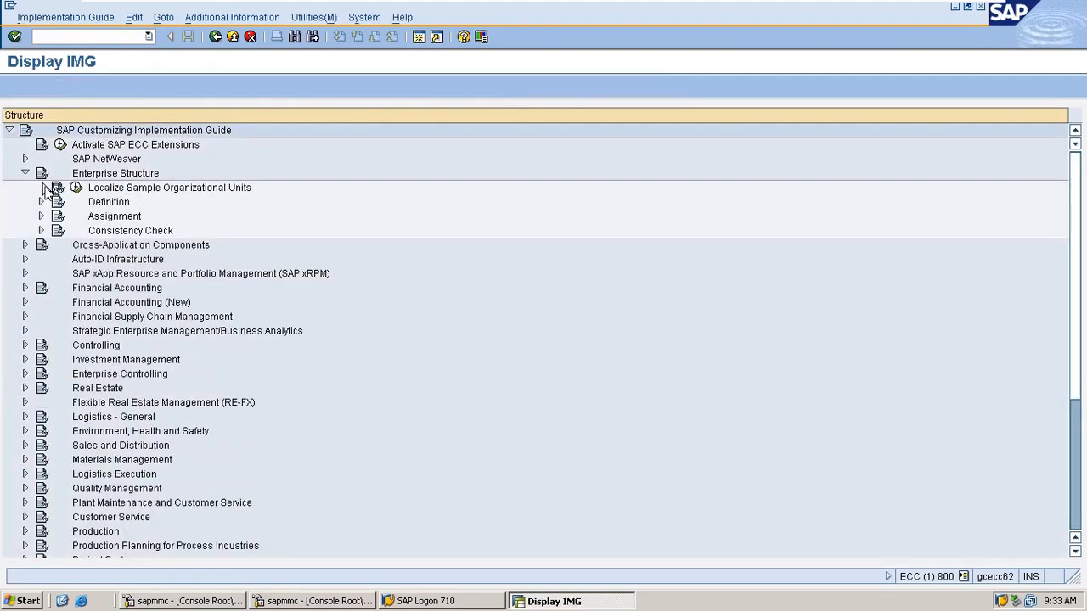
left_click(40, 202)
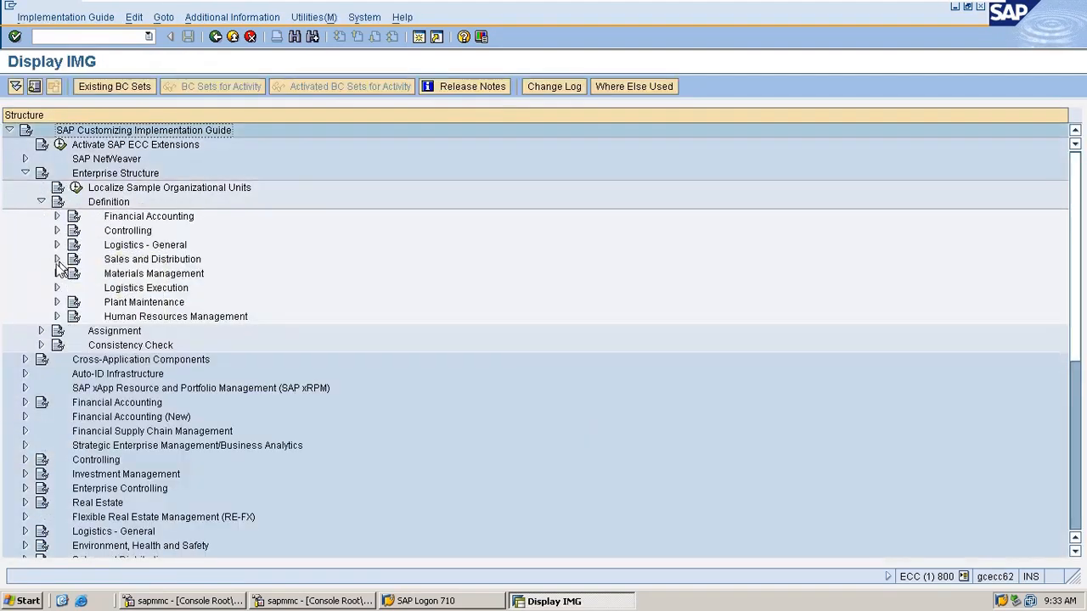
left_click(57, 259)
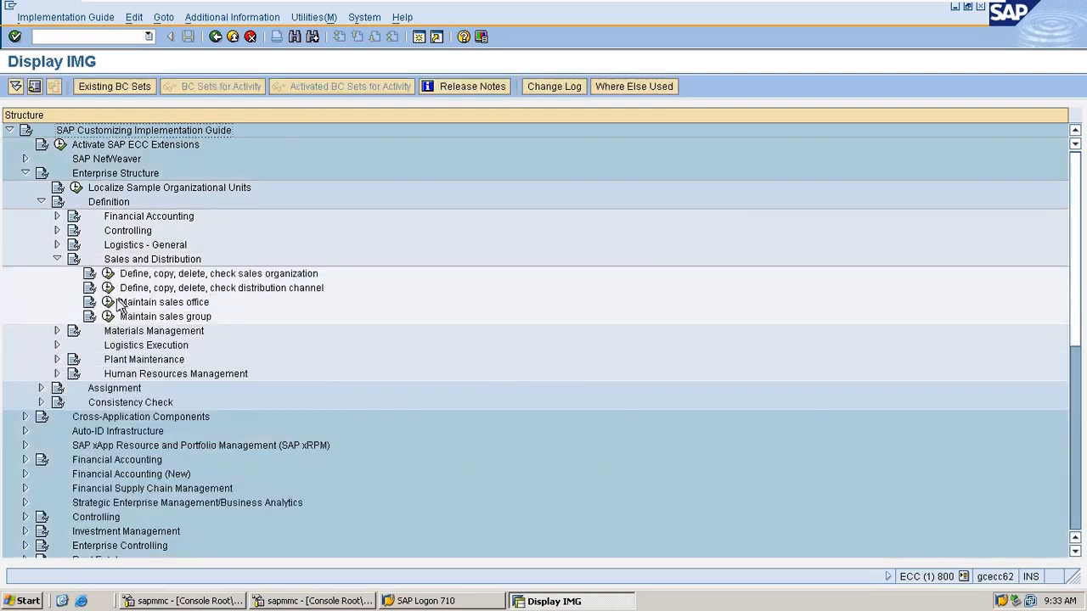
left_click(108, 288)
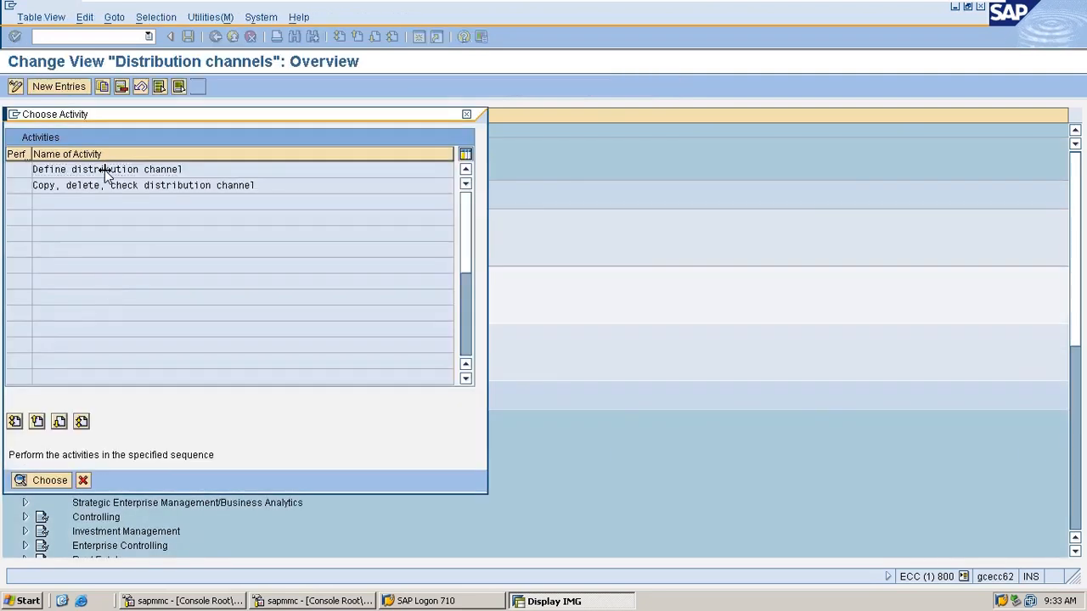
double_click(107, 169)
- Add distribution channel MC named COMMON DIS, save it to the customizing request, and go back
left_click(74, 86)
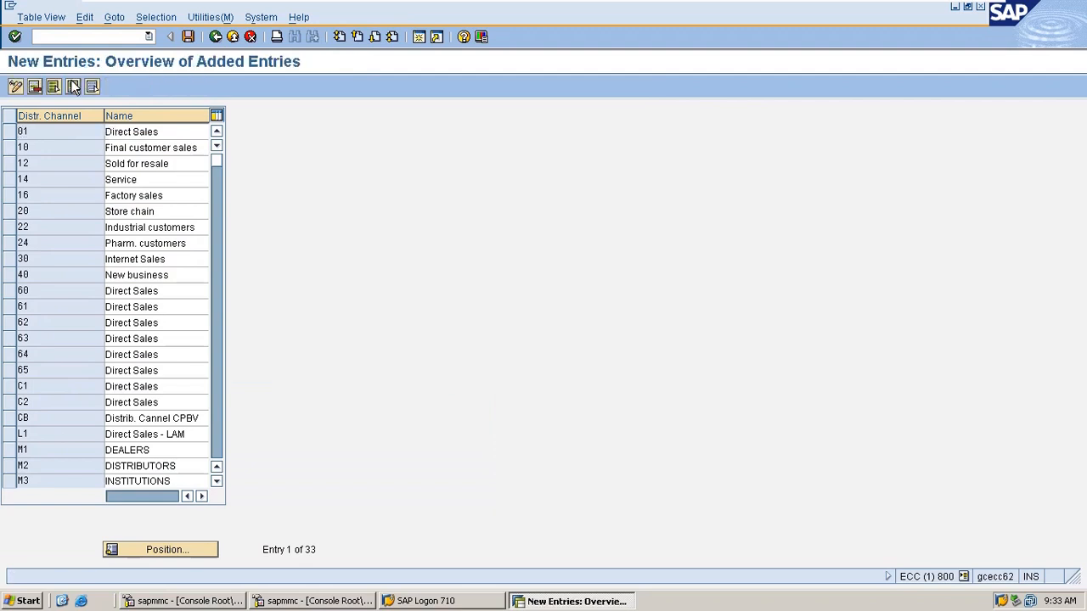
type("mc")
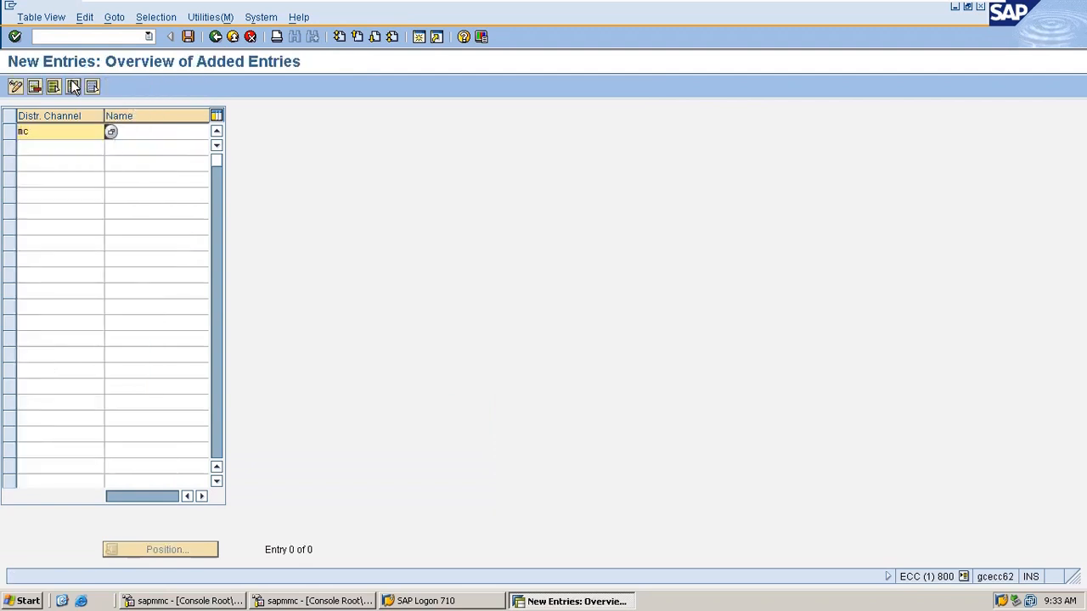
key("Tab")
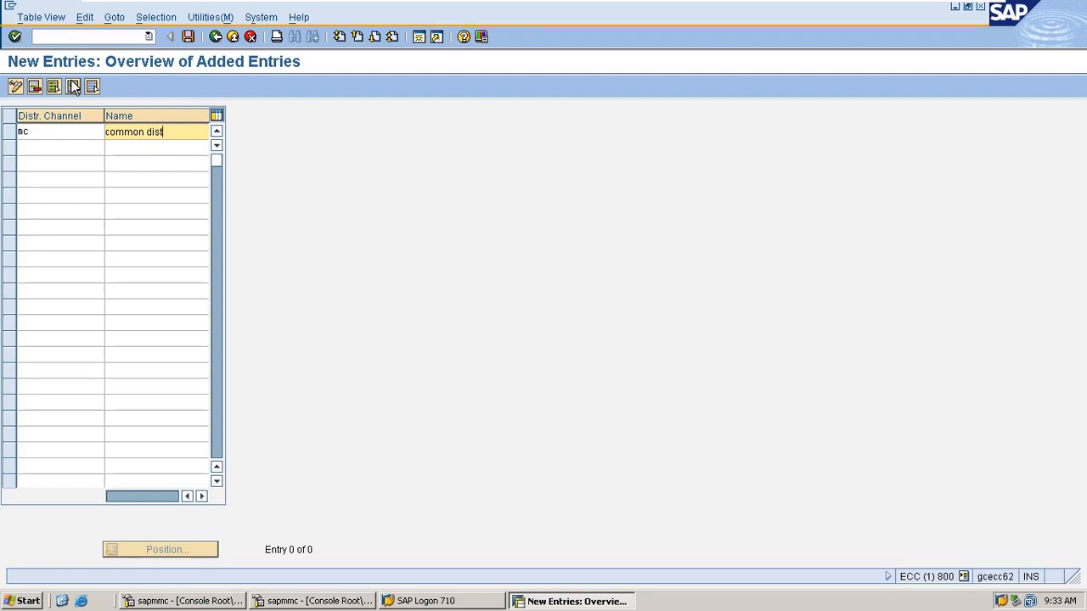
key("Return")
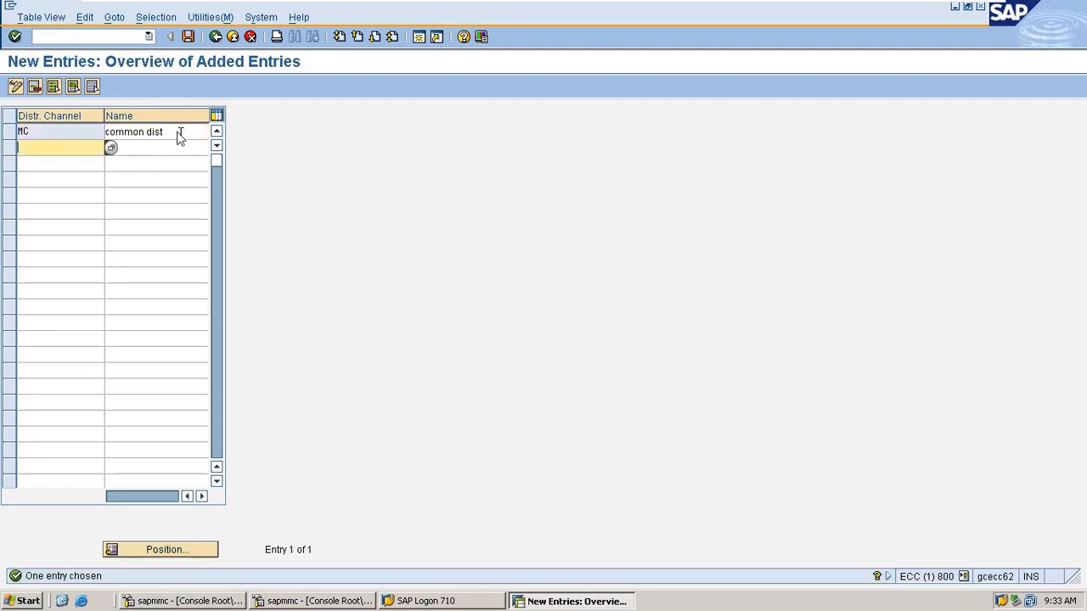
left_click_drag(170, 132, 66, 129)
type("COMMON")
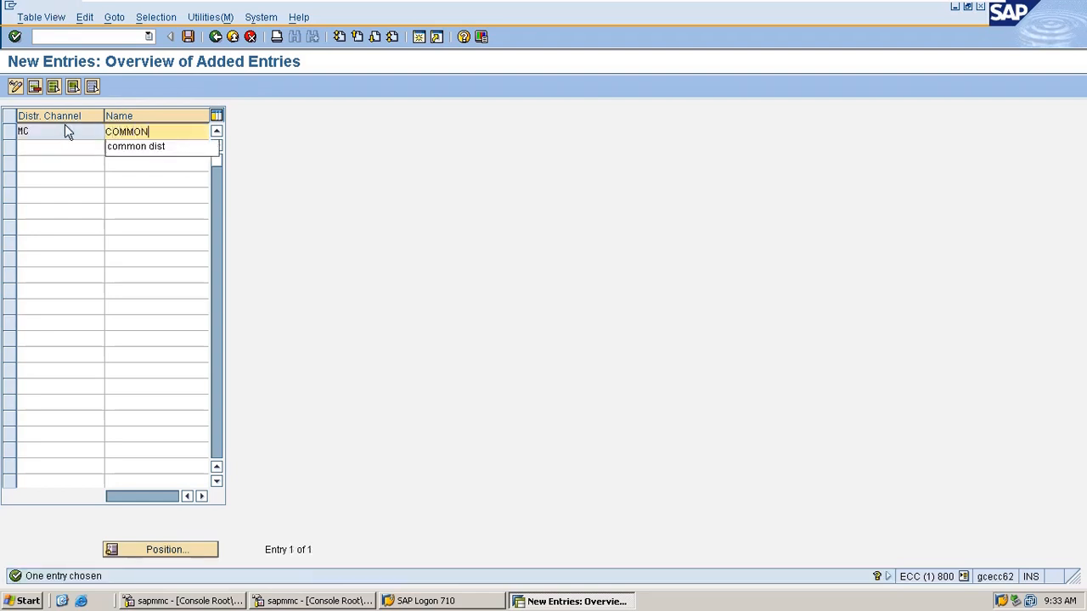
type("DIS")
key("Left")
key("Left")
key("Left")
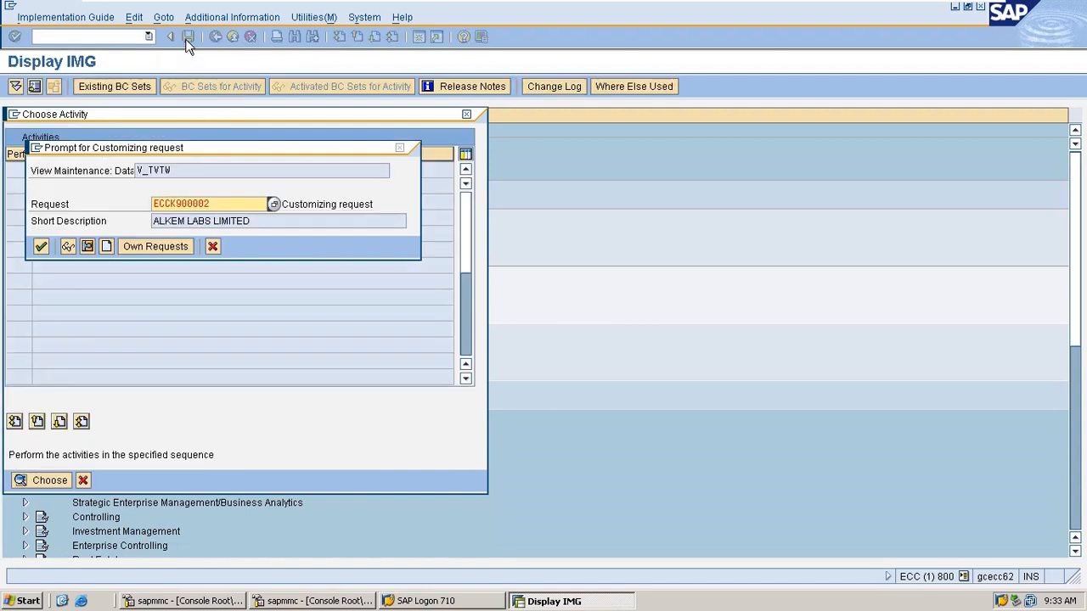
key("Return")
left_click(215, 37)
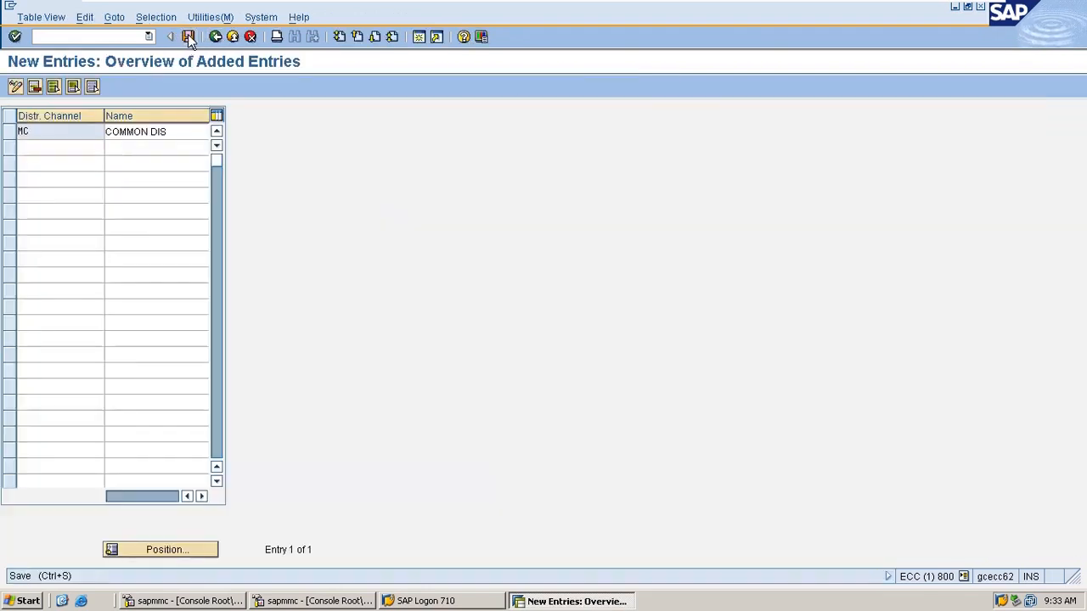
left_click(215, 37)
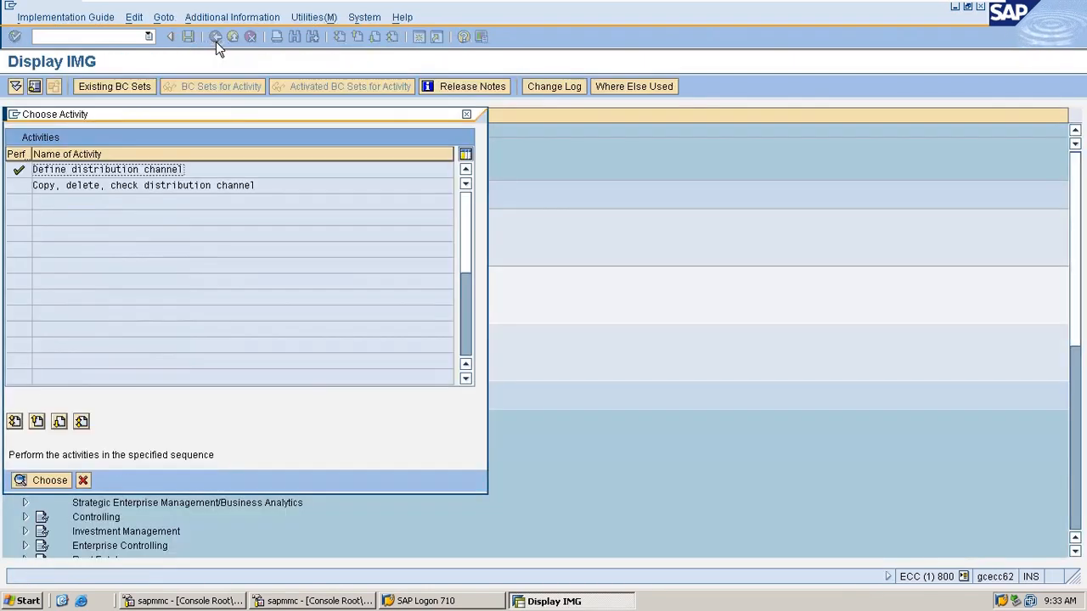
left_click(466, 110)
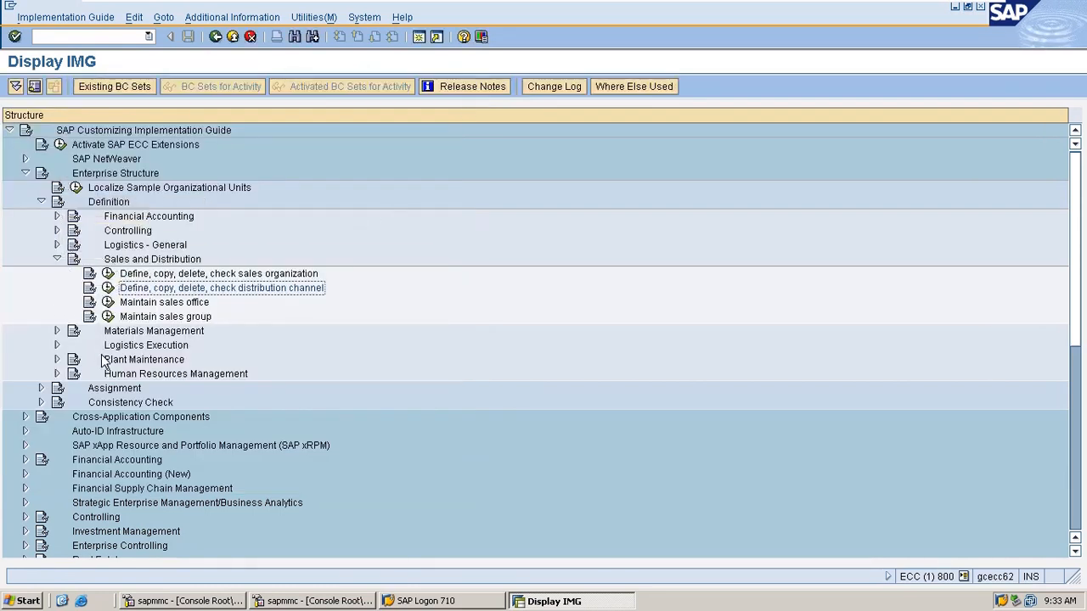
- Open Enterprise Structure > Assignment > Assign distribution channel to sales organization
scroll(58, 348, "down", 1)
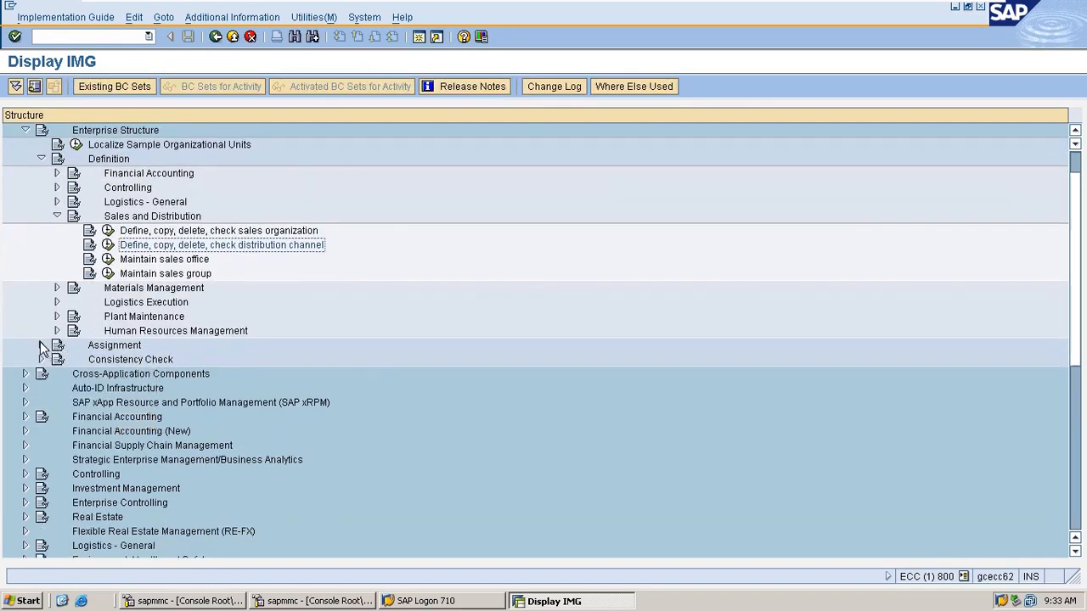
left_click(40, 345)
scroll(68, 373, "down", 1)
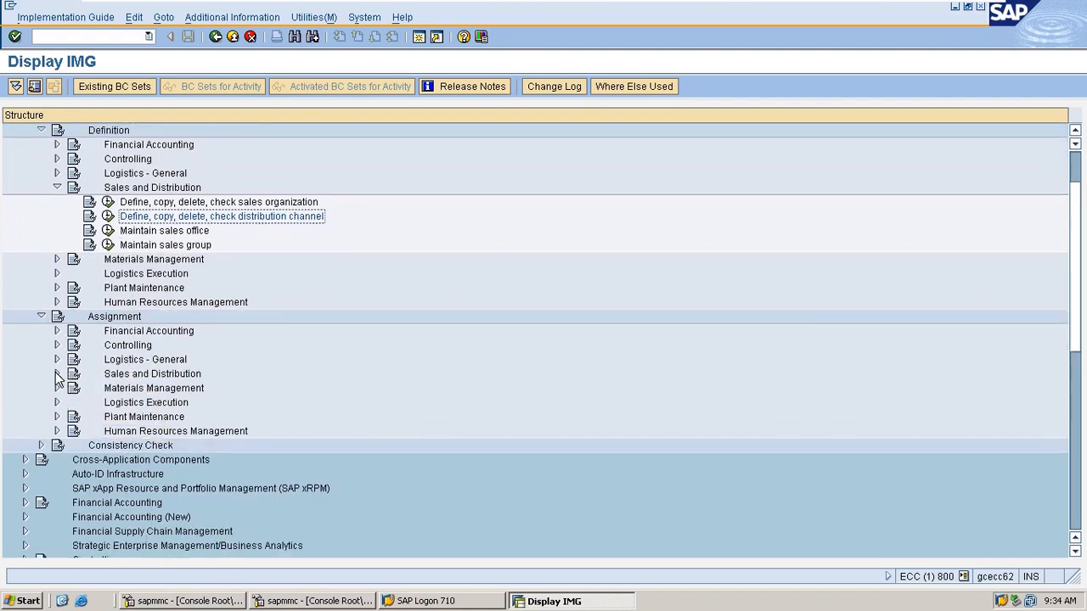
left_click(57, 373)
scroll(226, 303, "down", 3)
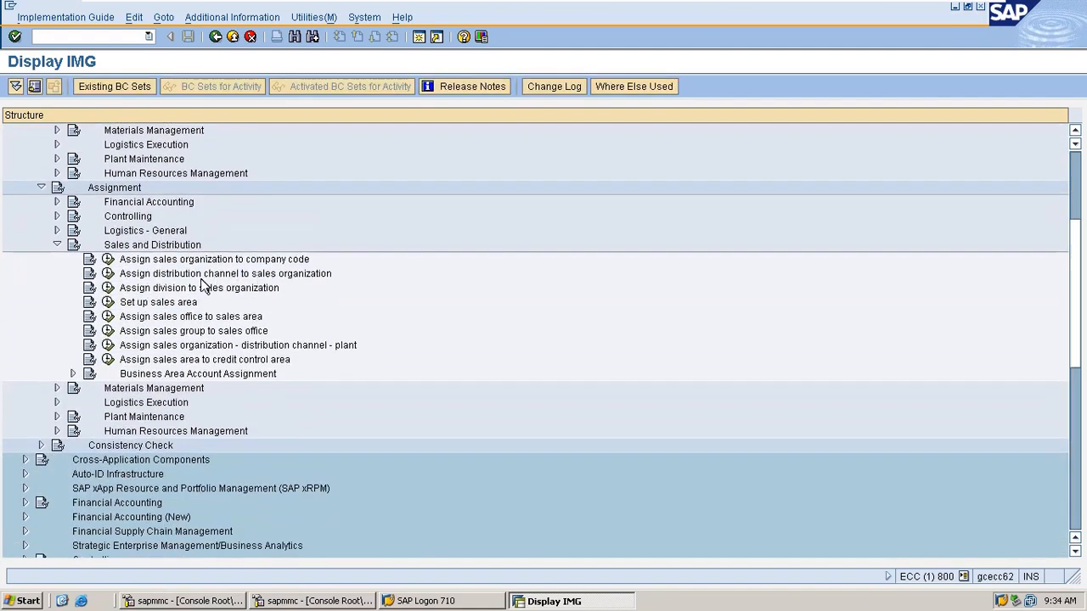
left_click(108, 274)
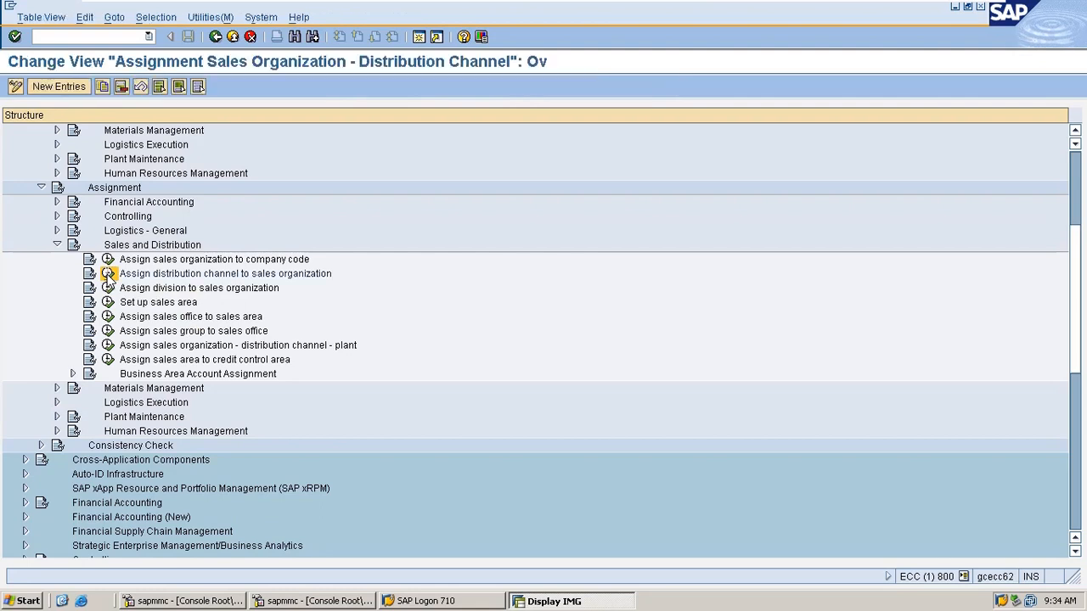
- Add and save the M100 to MC assignment, then exit to the main menu
left_click(49, 92)
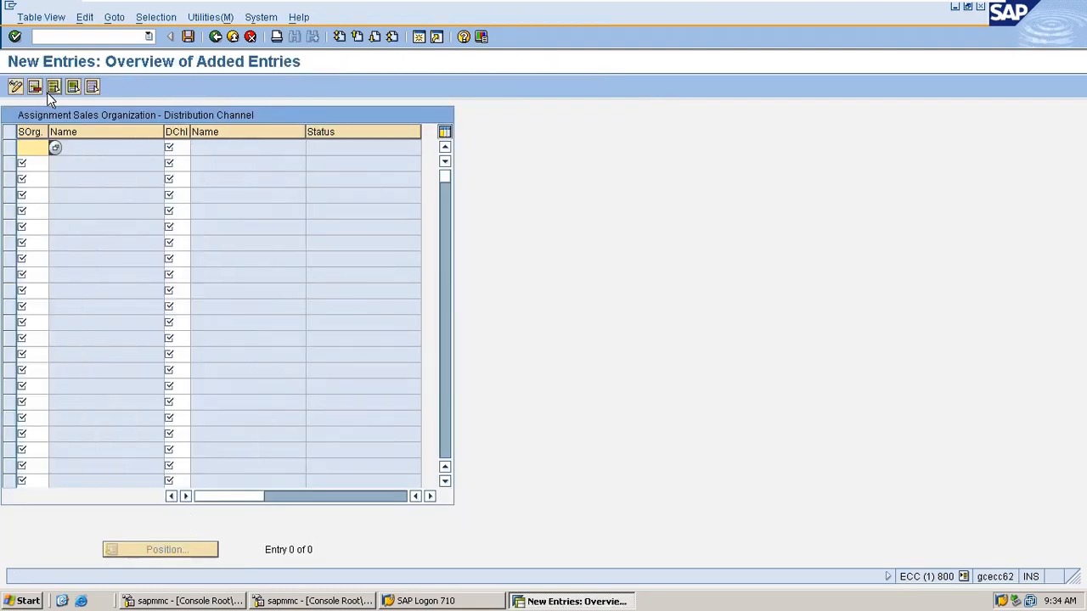
type("m100")
key("Tab")
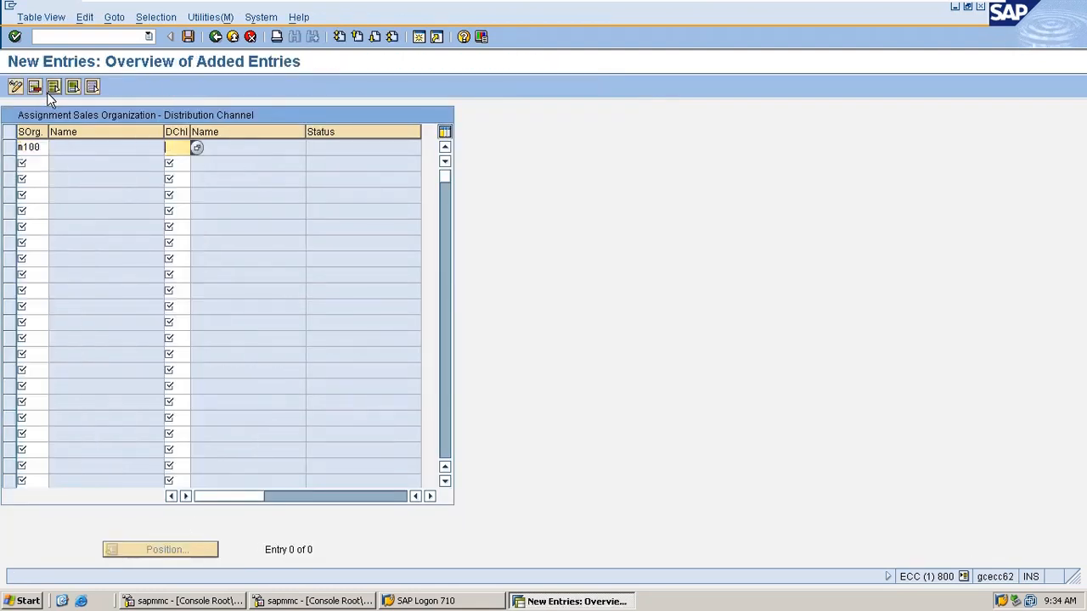
type("mc")
key("Return")
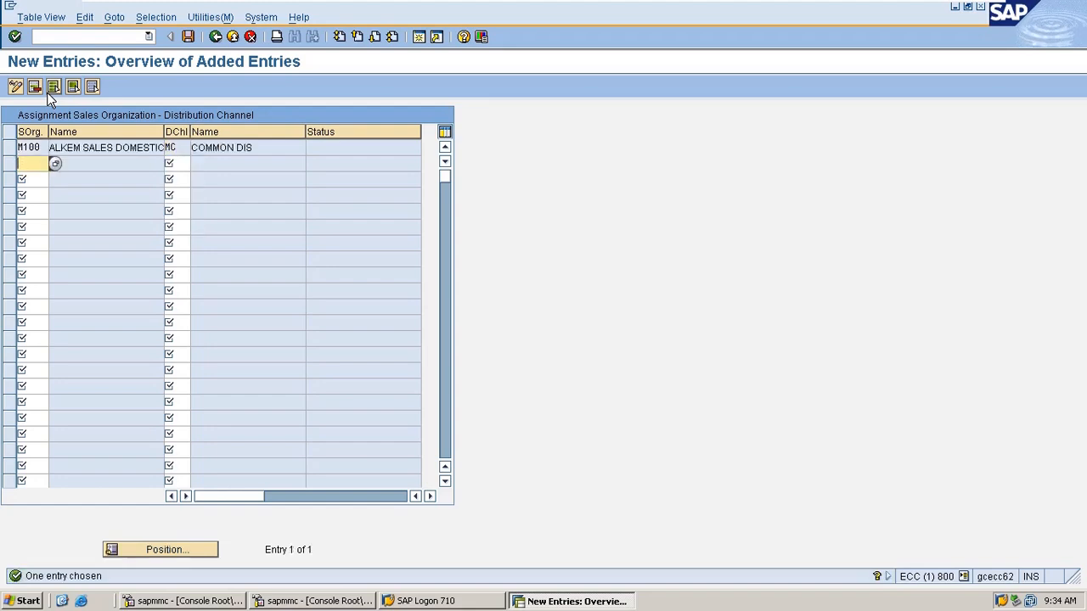
key("ctrl+s")
key("Return")
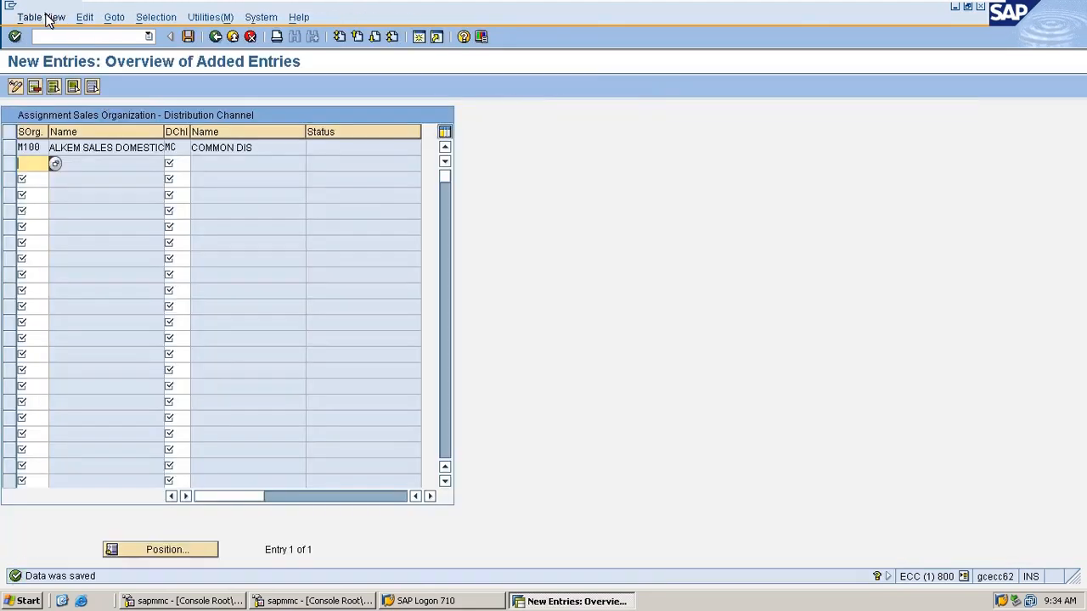
key("shift+F3")
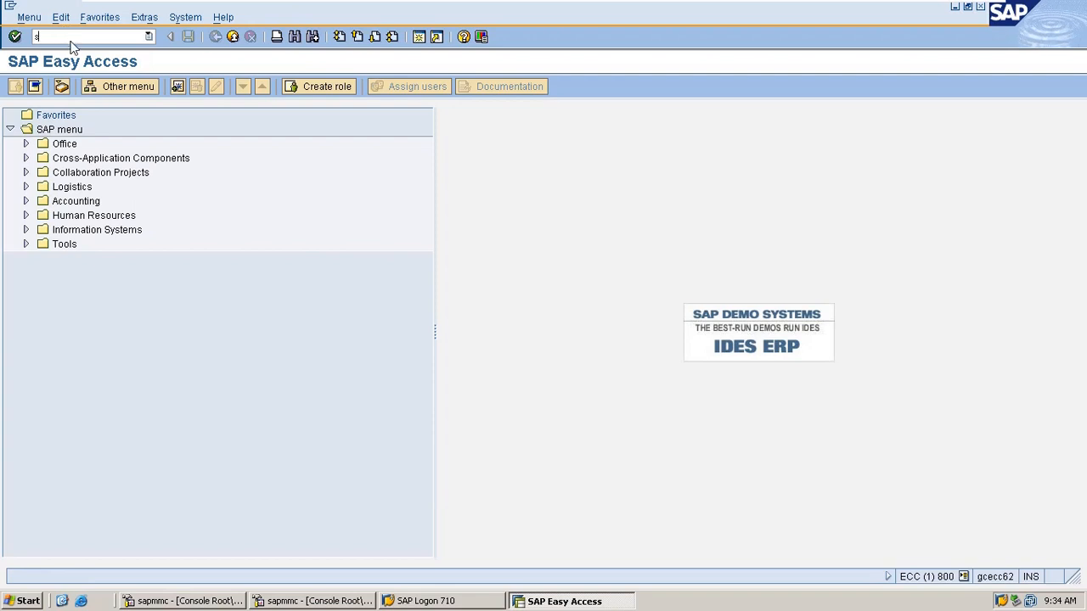
- Run SPRO and open Sales and Distribution > Master Data > Define Common Distribution Channels
left_click(72, 41)
type("spro")
key("Return")
left_click(56, 85)
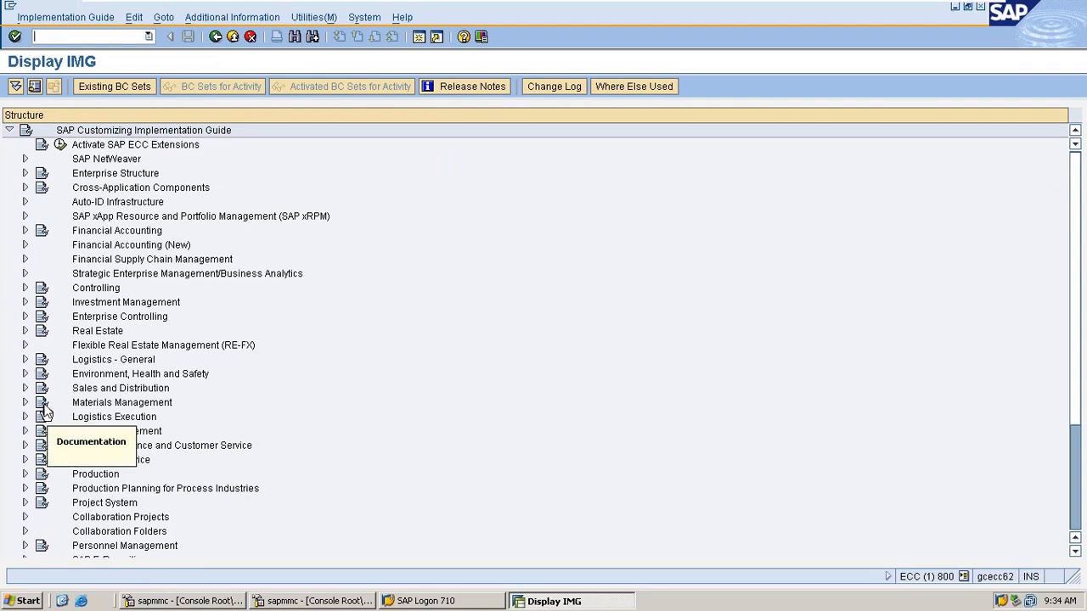
left_click(26, 388)
left_click(40, 374)
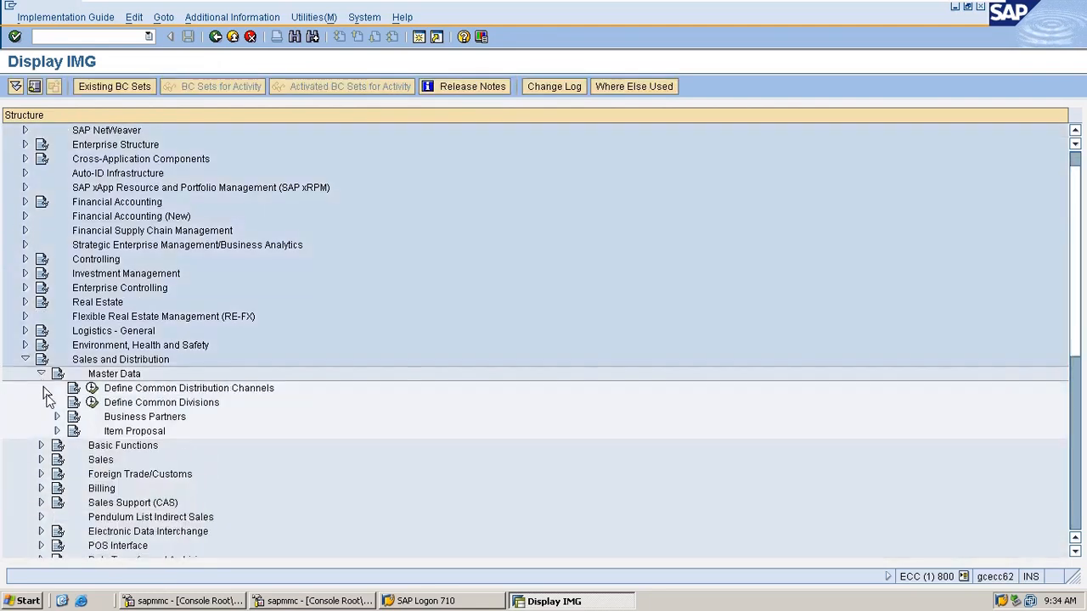
left_click(91, 389)
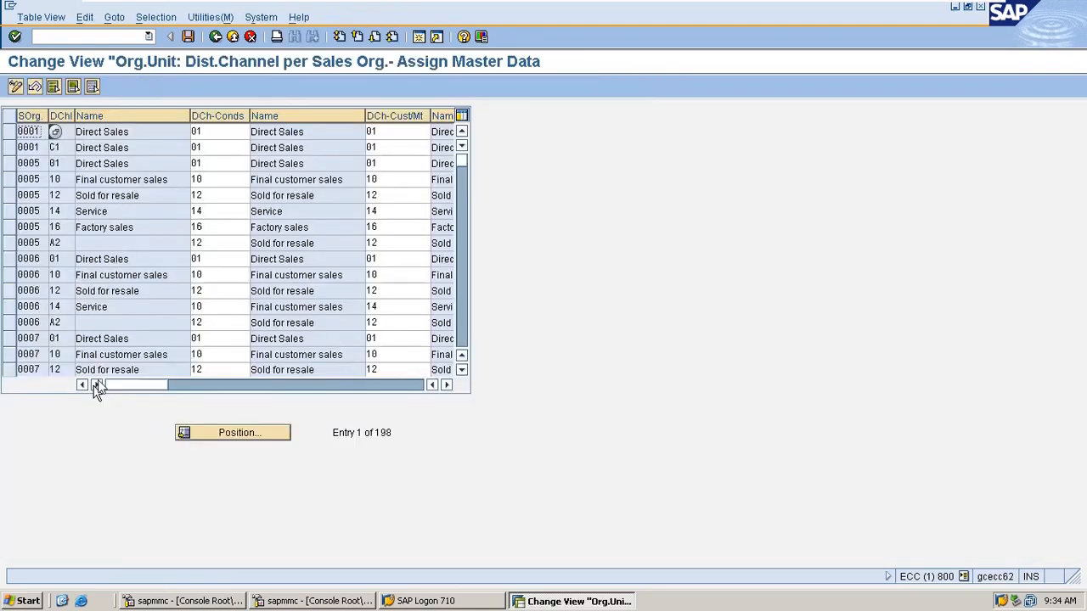
- Position the common channels table at sales organization M100
left_click(240, 435)
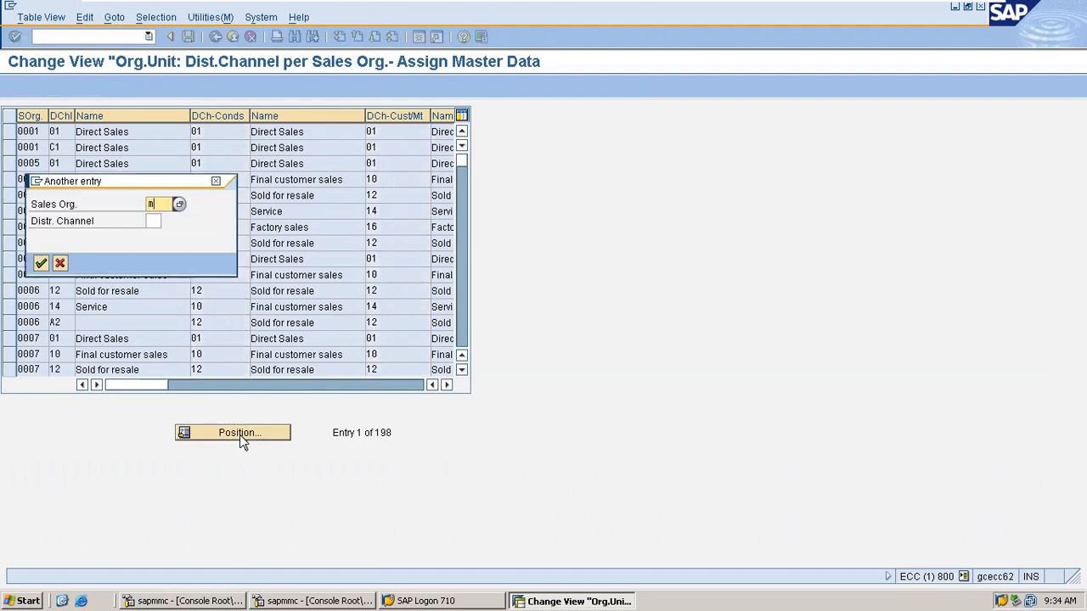
type("M100")
key("Return")
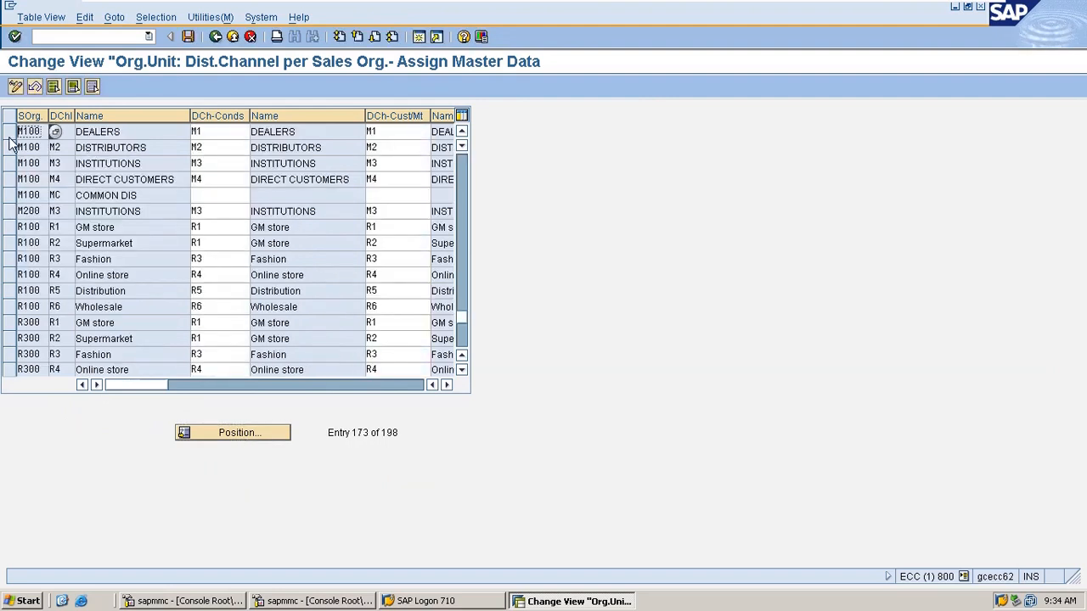
- Replace the customer/material channel of M100 rows M1–M4 with MC
left_click(55, 132)
left_click(218, 134)
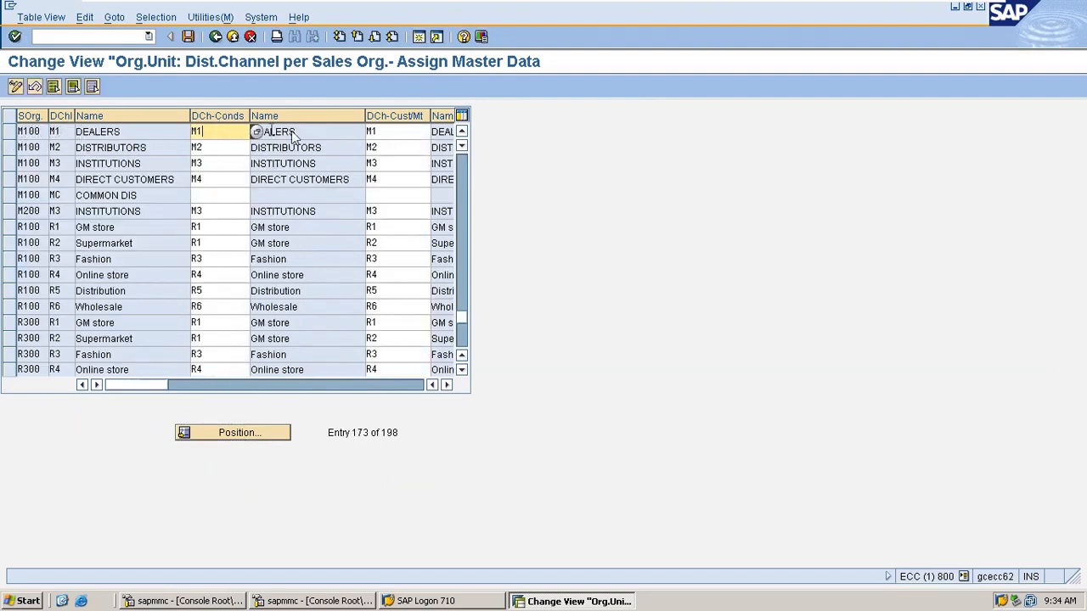
double_click(384, 133)
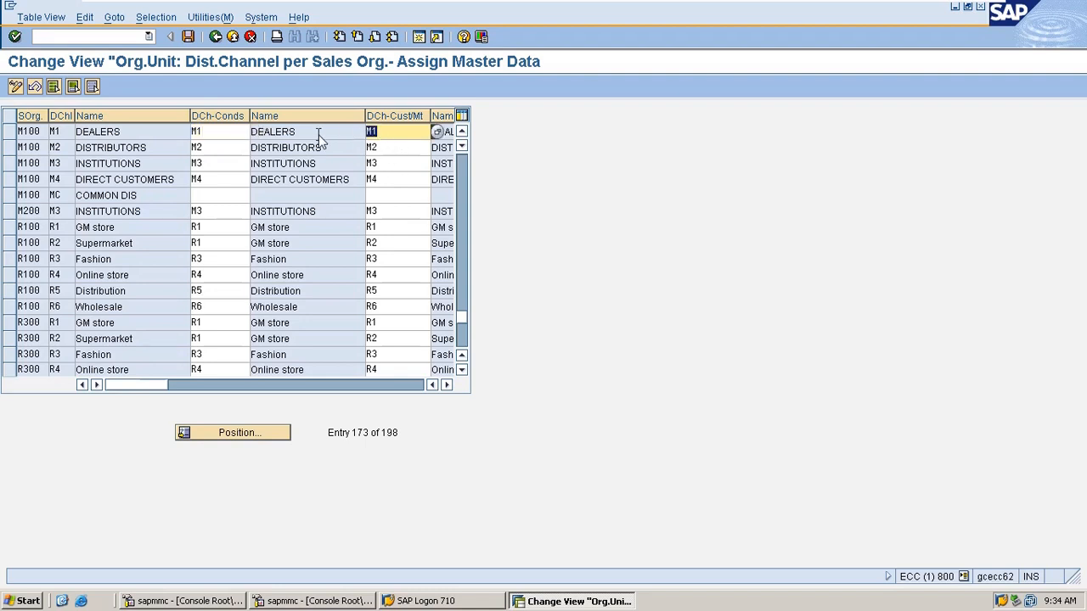
type("MC")
double_click(397, 148)
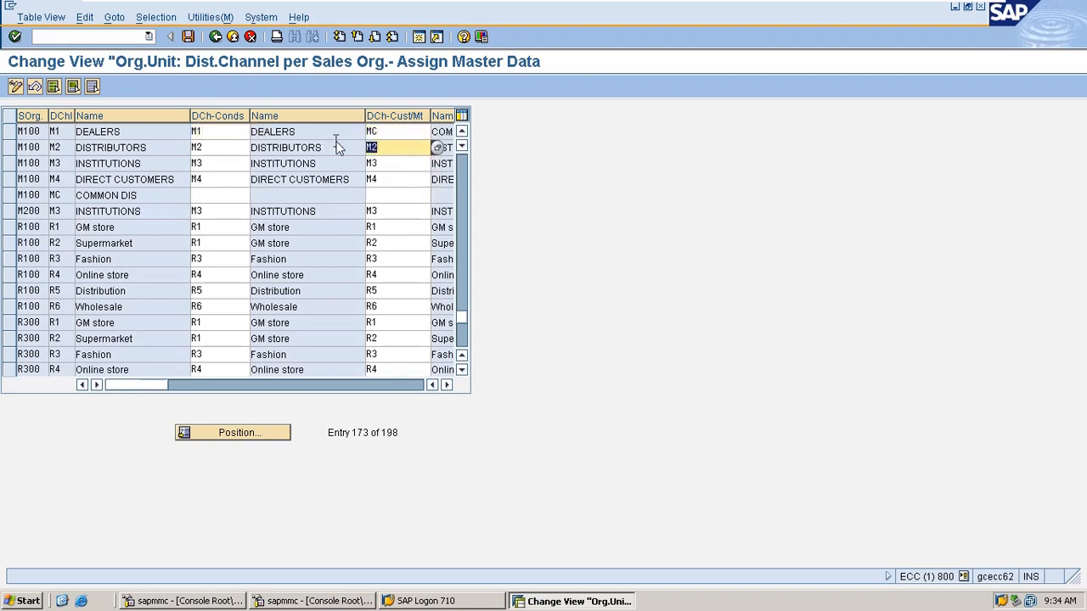
type("MC")
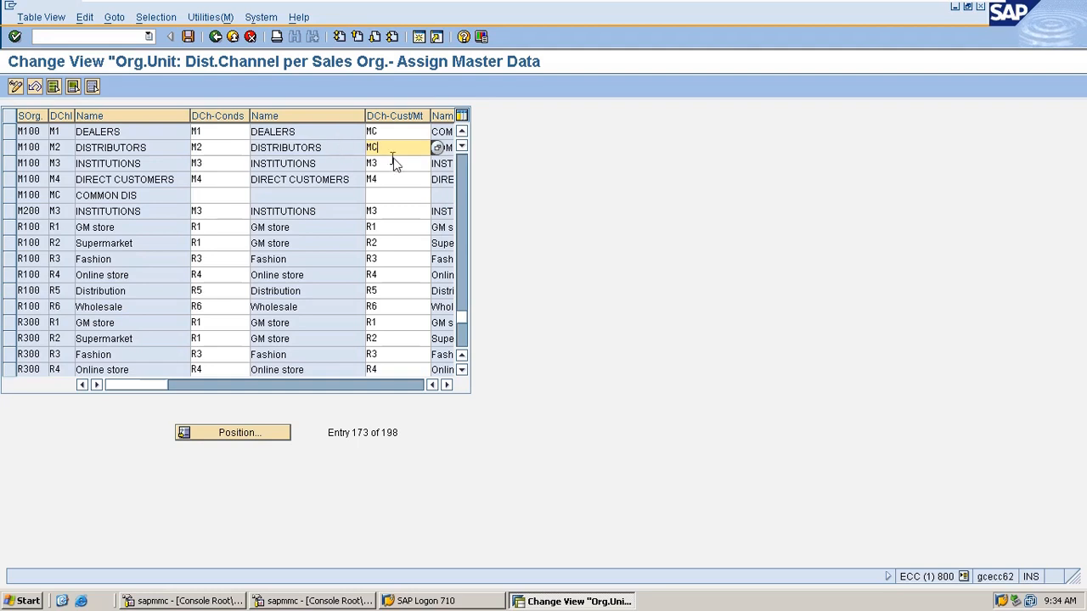
double_click(396, 163)
type("MC")
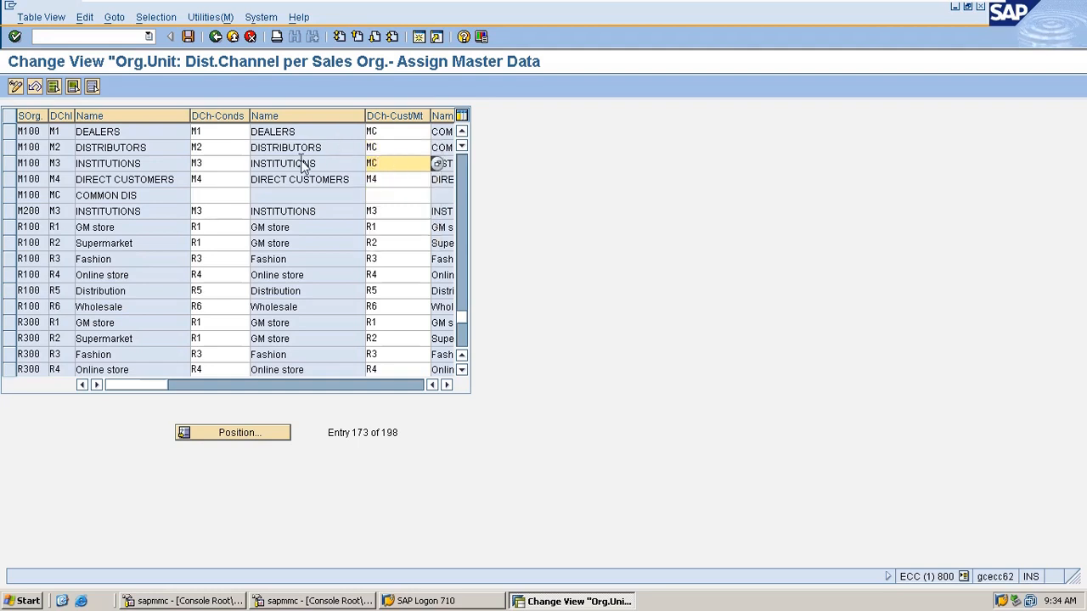
left_click(392, 180)
type("MC")
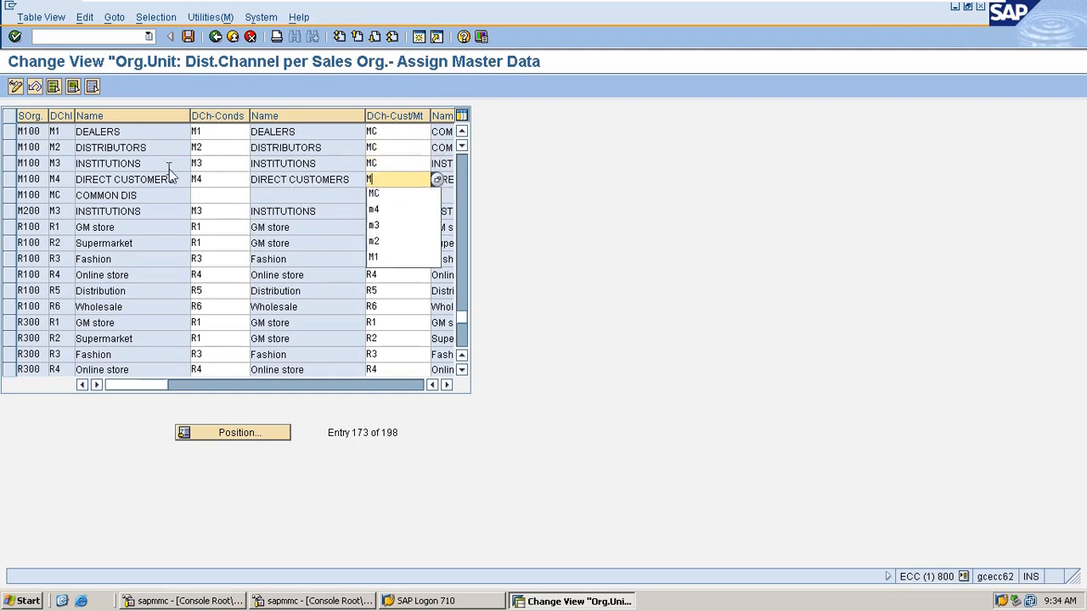
key("Return")
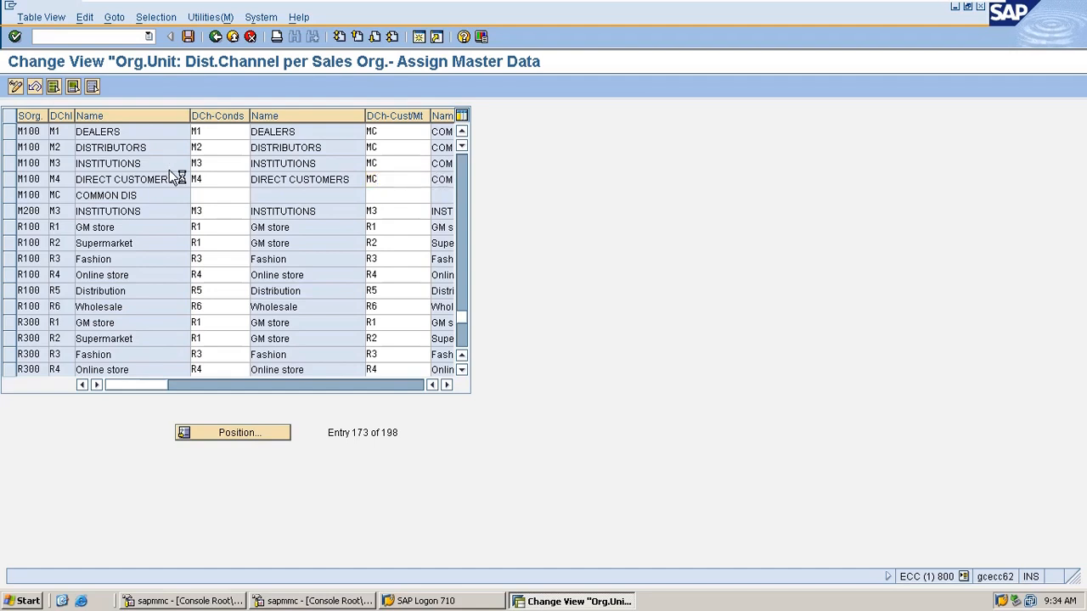
- Save the changes to the customizing request and close the SAP Logon window
key("ctrl+s")
key("Return")
key("alt+Tab")
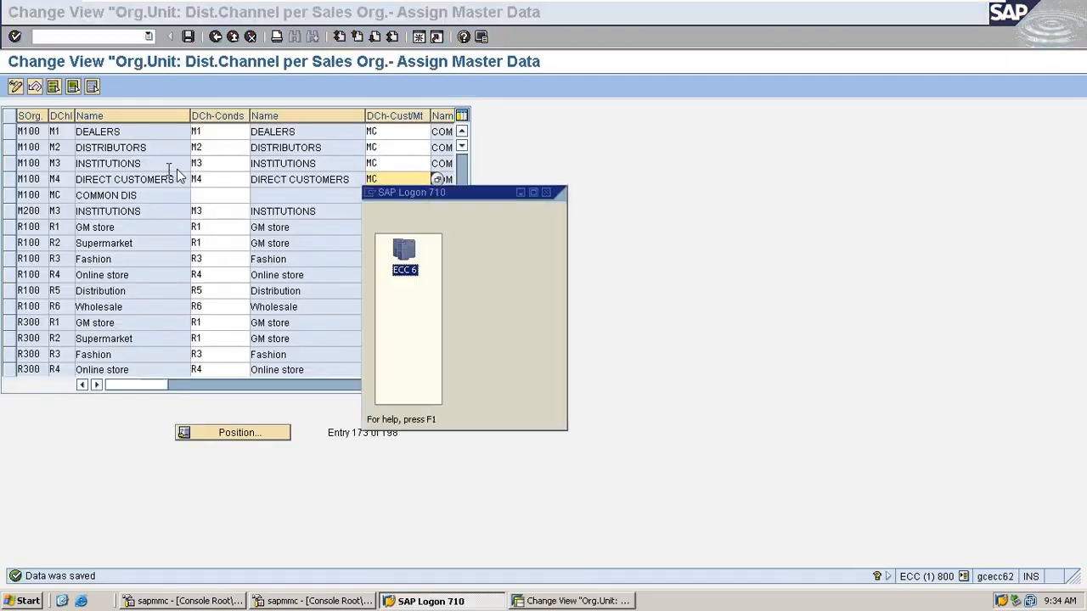
left_click(545, 192)
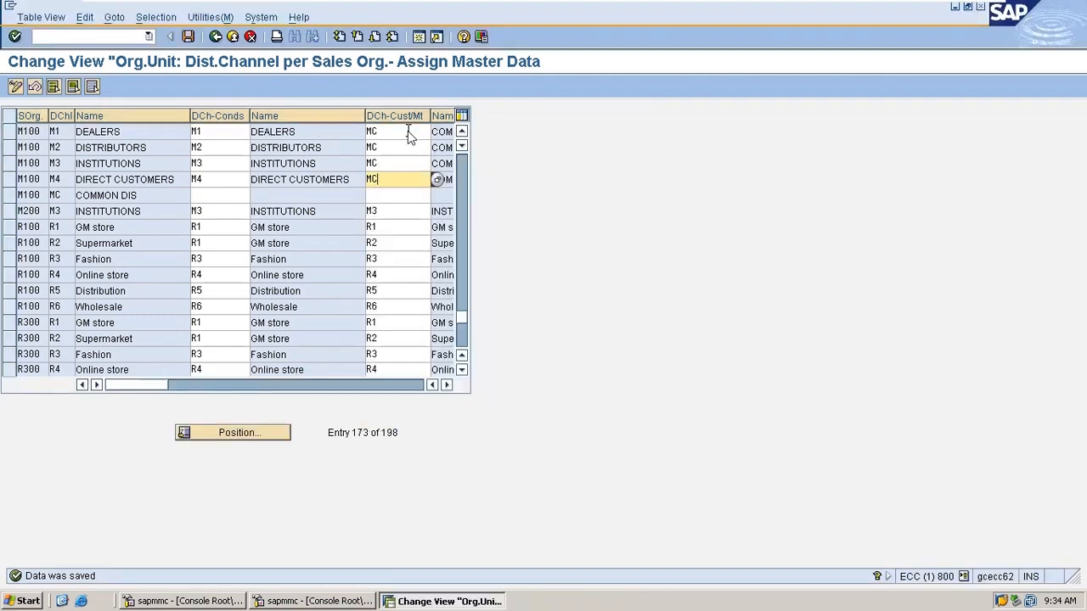
left_click(404, 131)
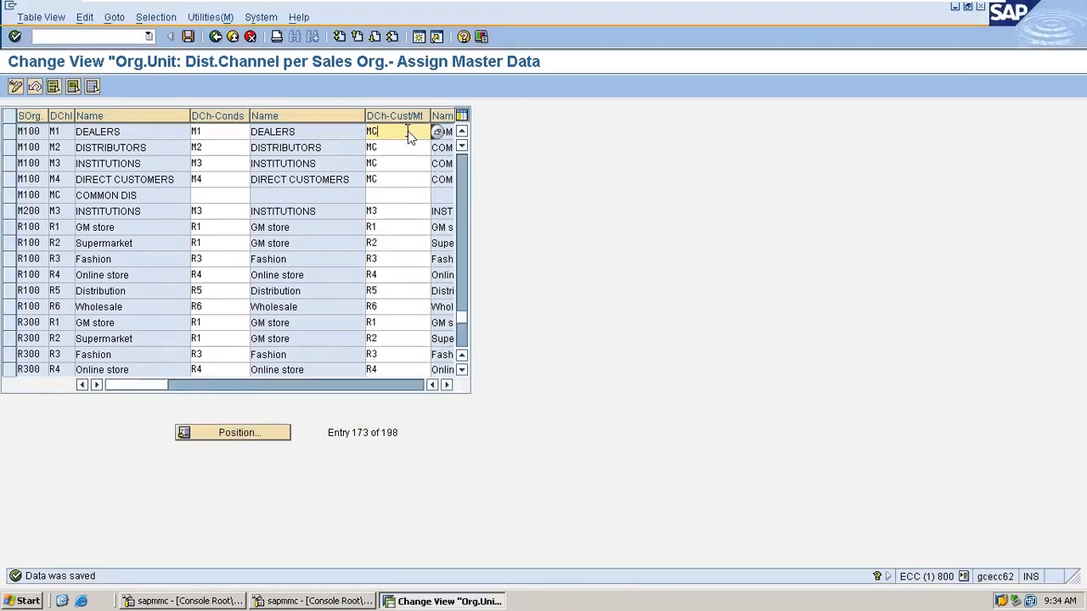
left_click(217, 137)
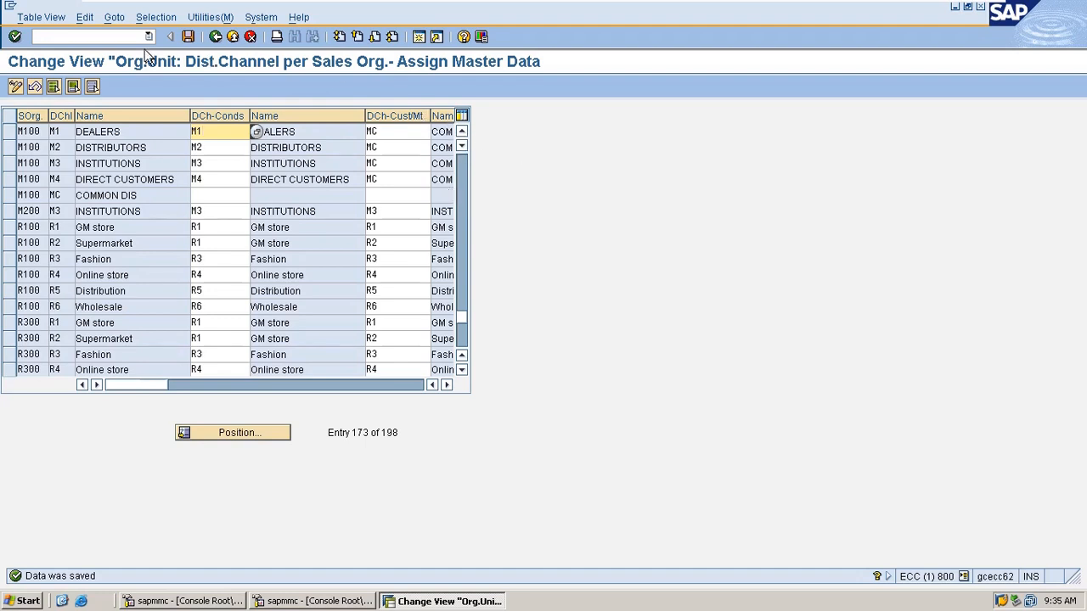
left_click(96, 38)
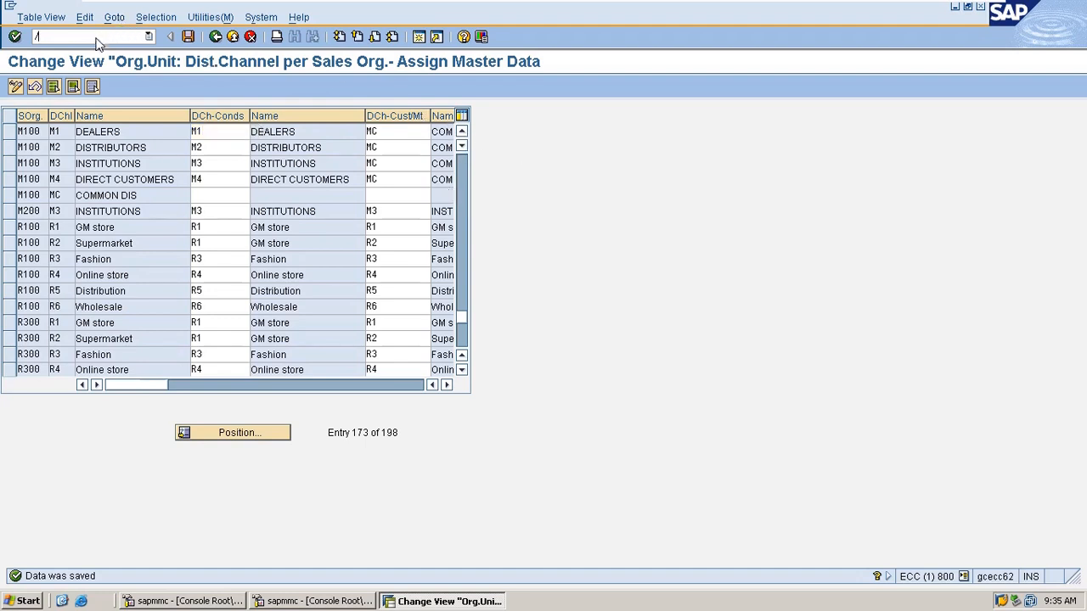
key("Return")
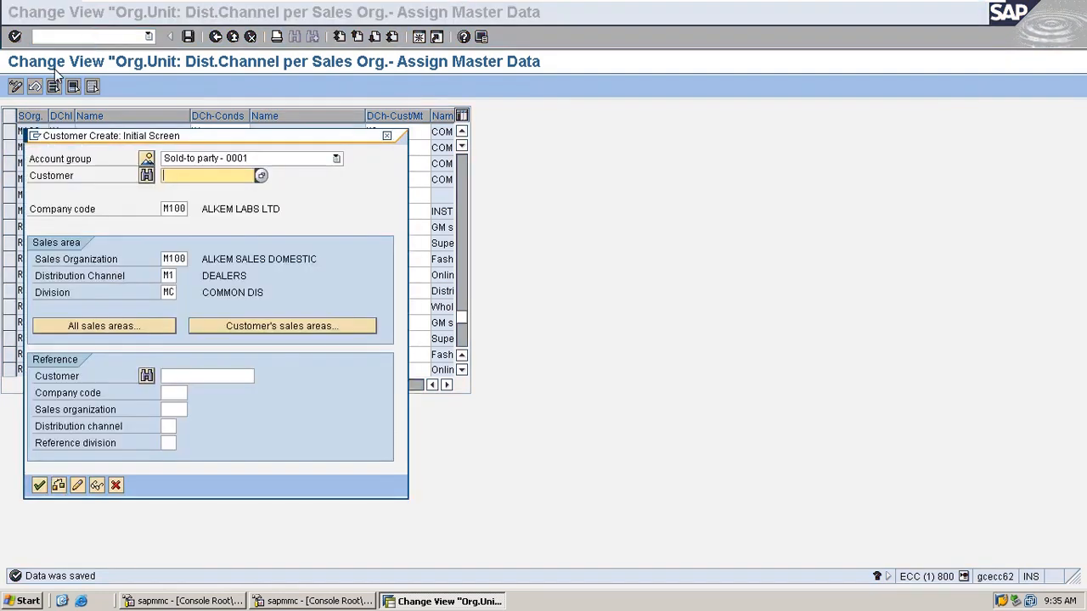
double_click(168, 292)
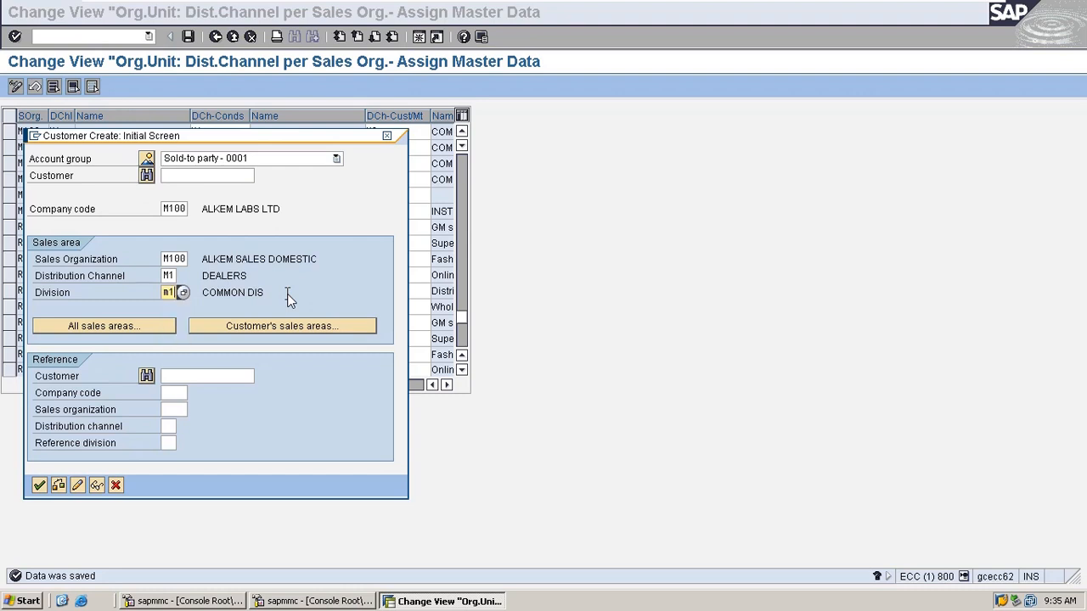
key("Return")
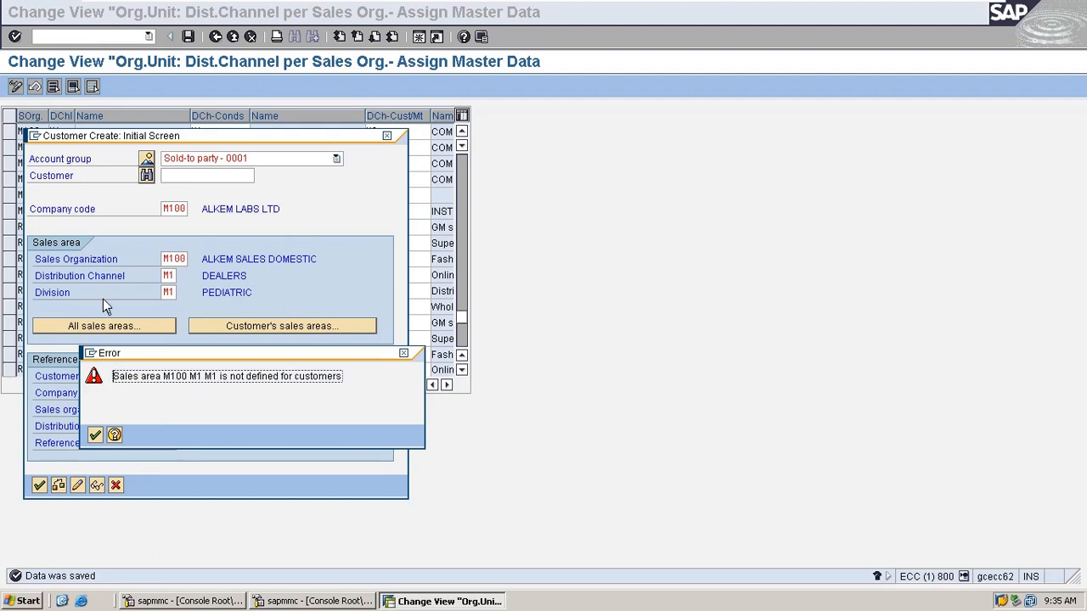
left_click(403, 354)
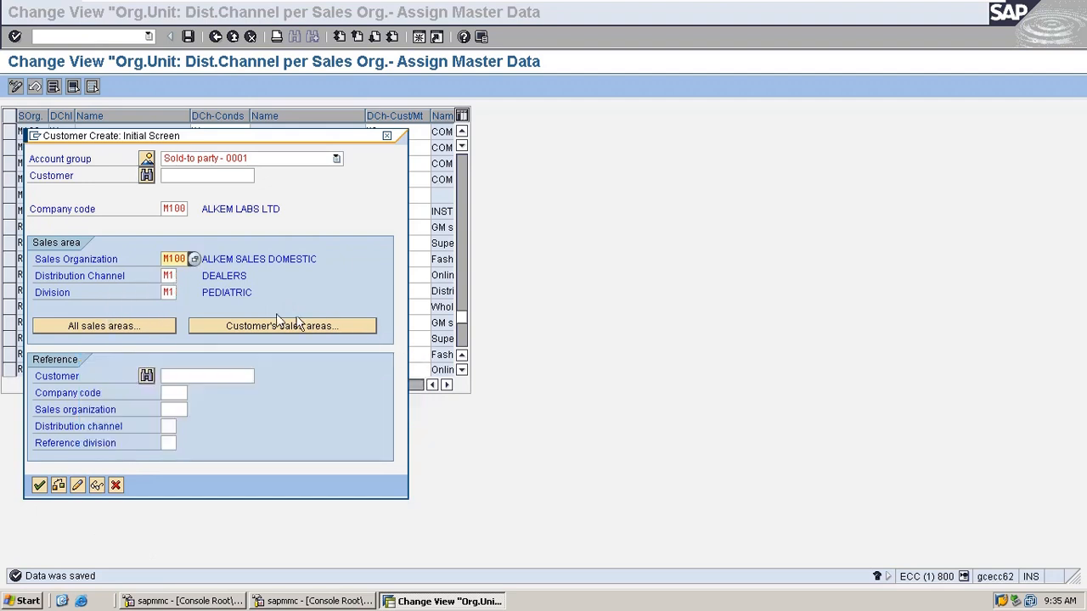
left_click(171, 276)
key("BackSpace")
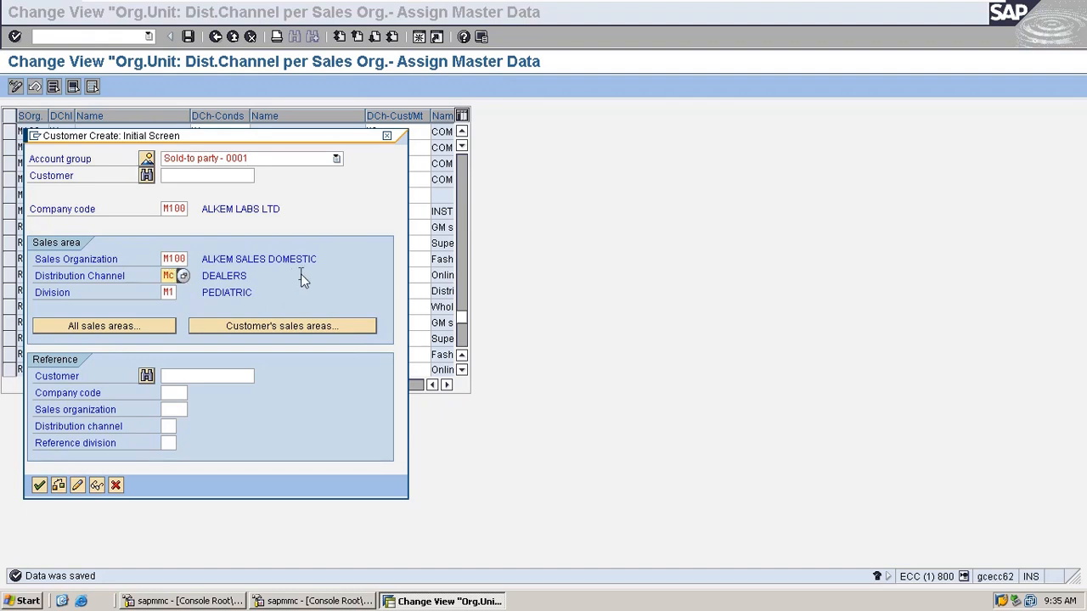
type("c")
key("Return")
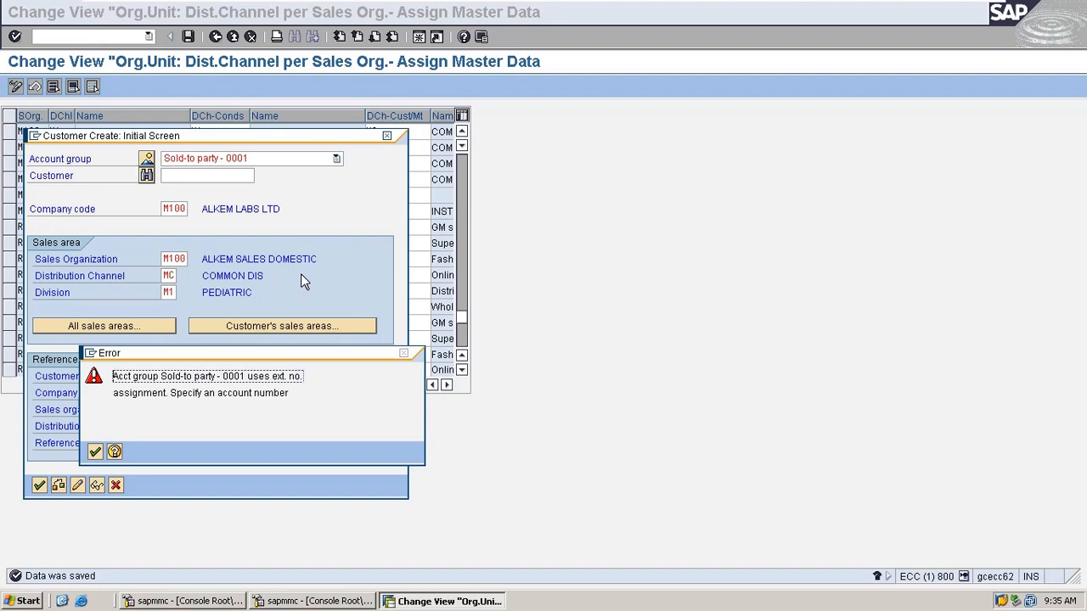
key("Return")
key("BackSpace")
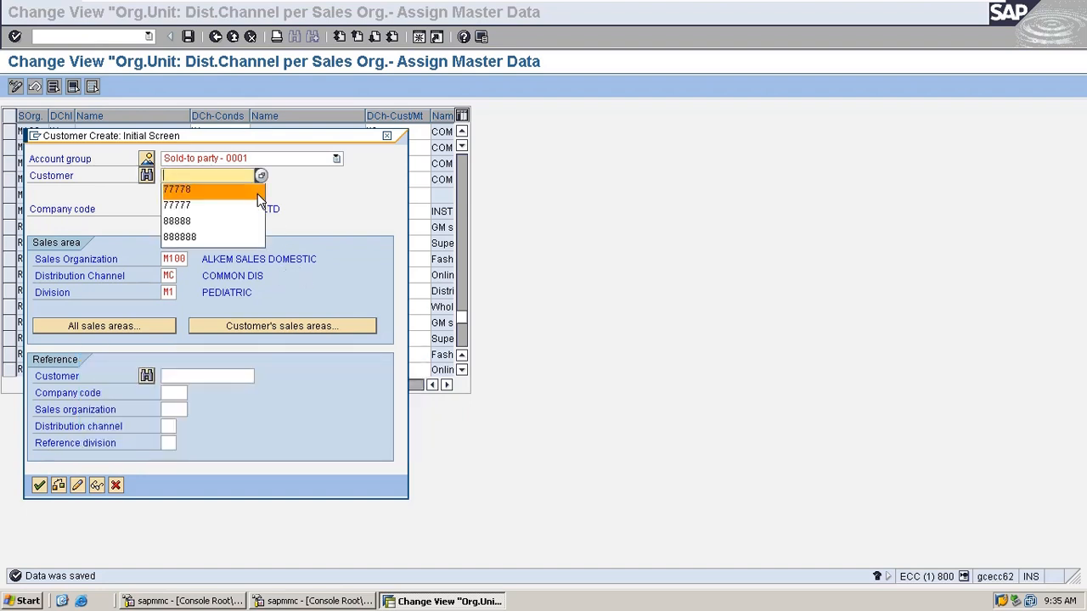
left_click(258, 194)
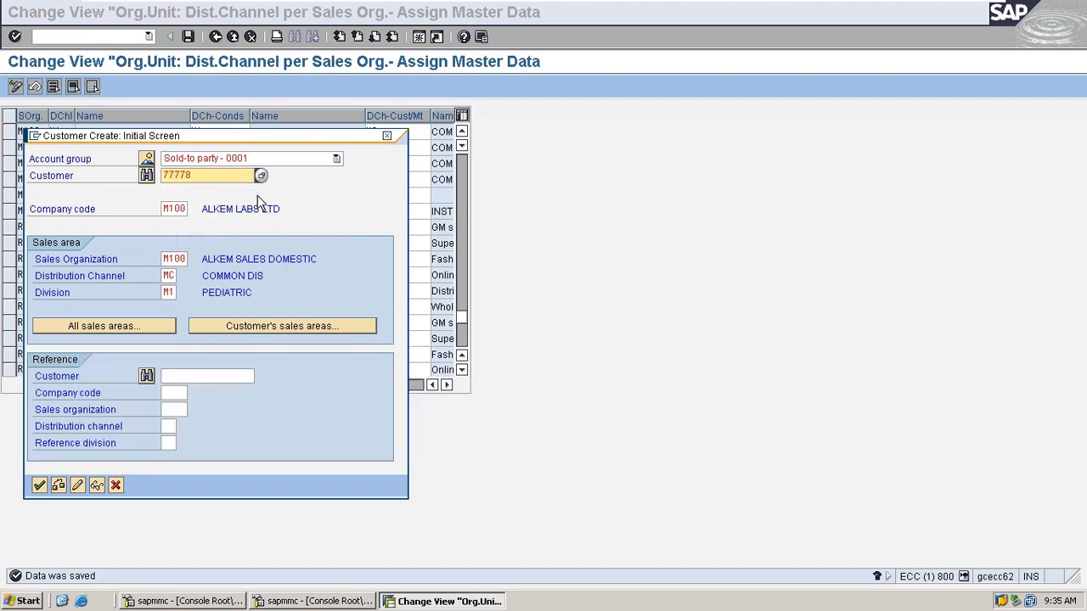
key("Return")
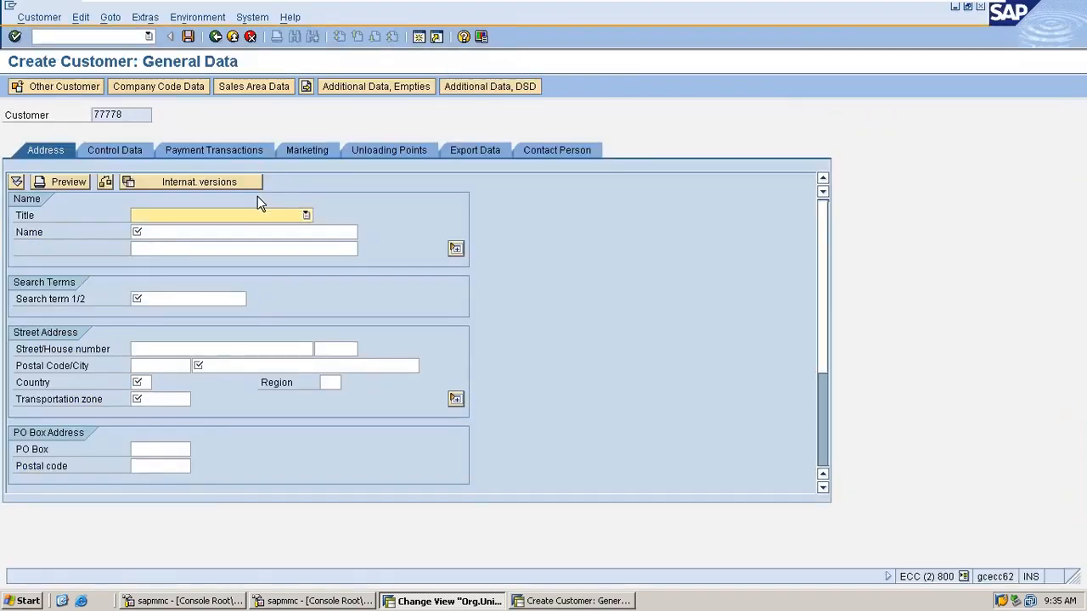
left_click(234, 39)
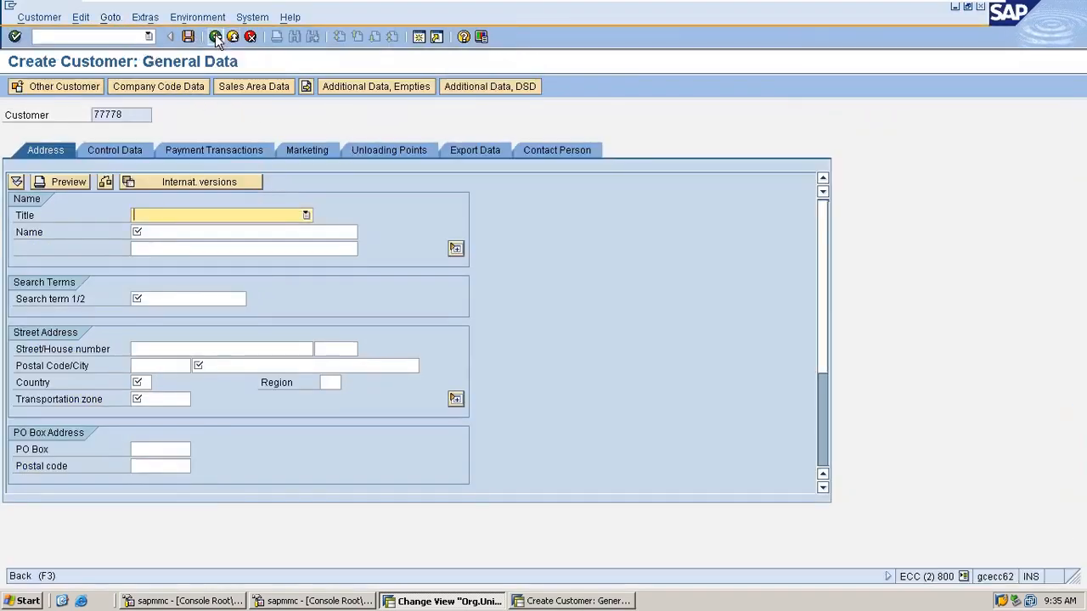
left_click(123, 36)
type("/")
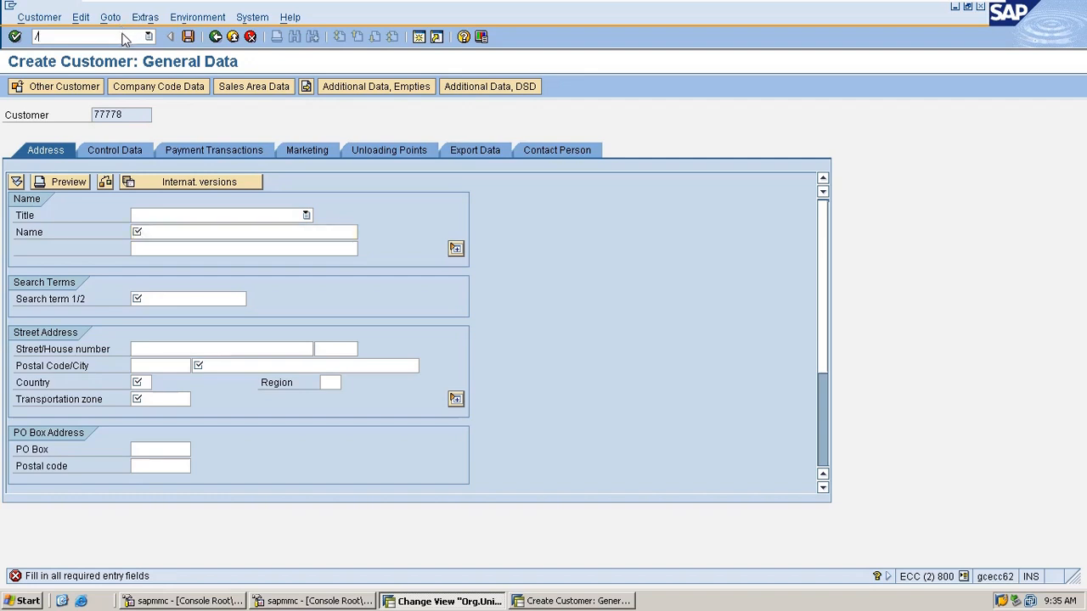
type("i")
key("Return")
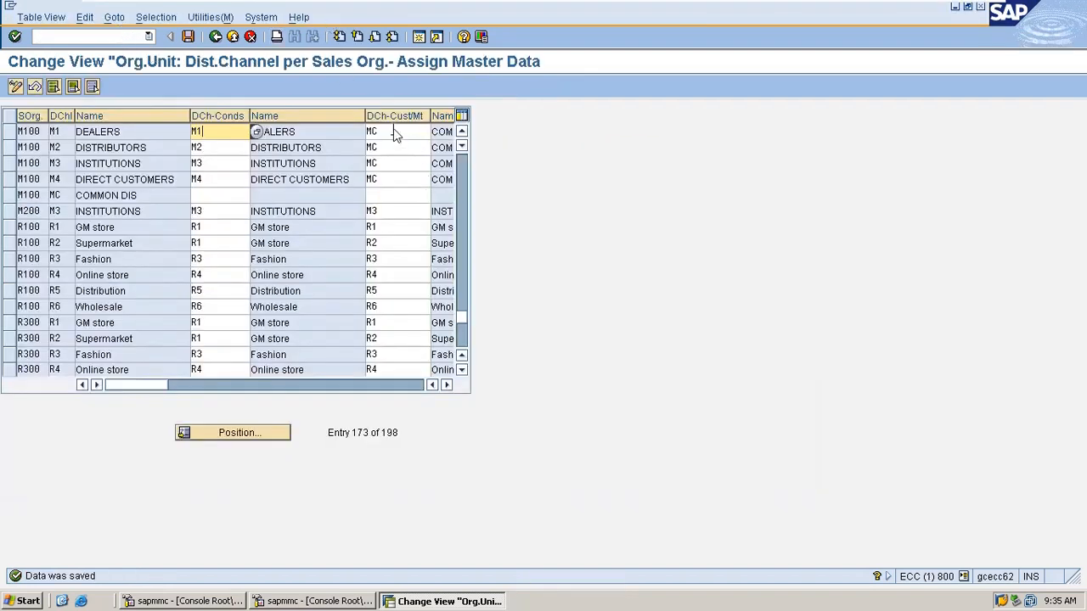
- Change the customer/material channels from MC back to M1, M2, M3, M4, save, and go back
left_click(393, 132)
type("m1")
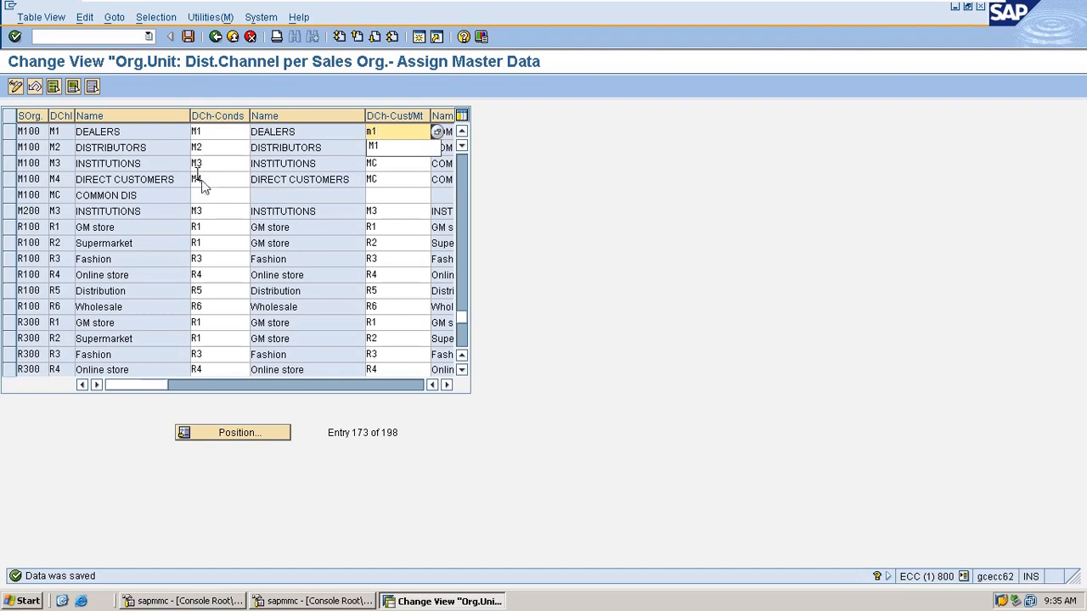
left_click(756, 250)
left_click_drag(424, 148, 262, 153)
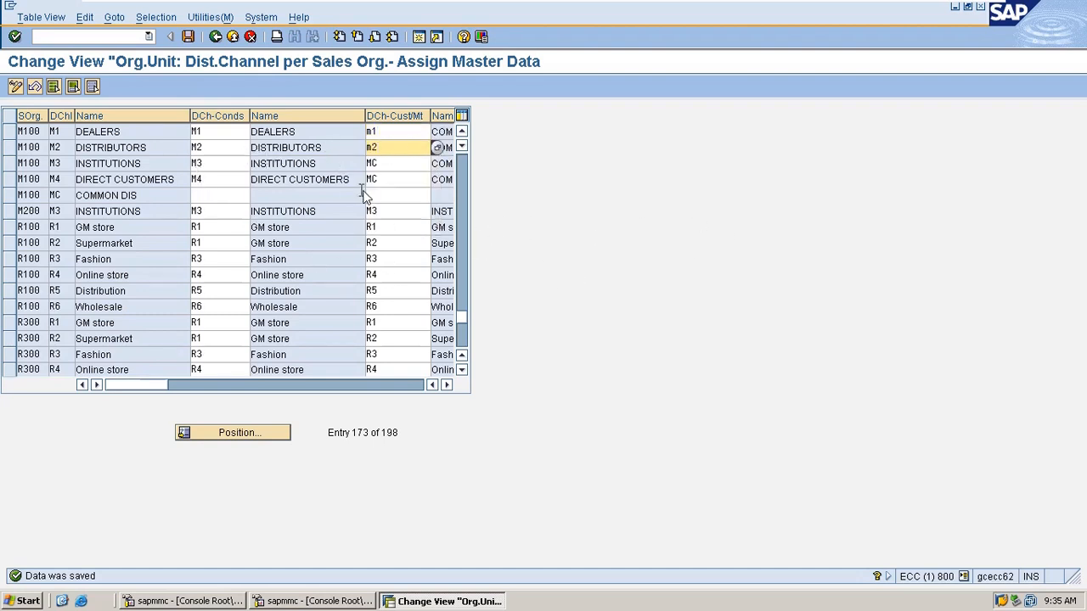
left_click_drag(390, 163, 235, 138)
type("m")
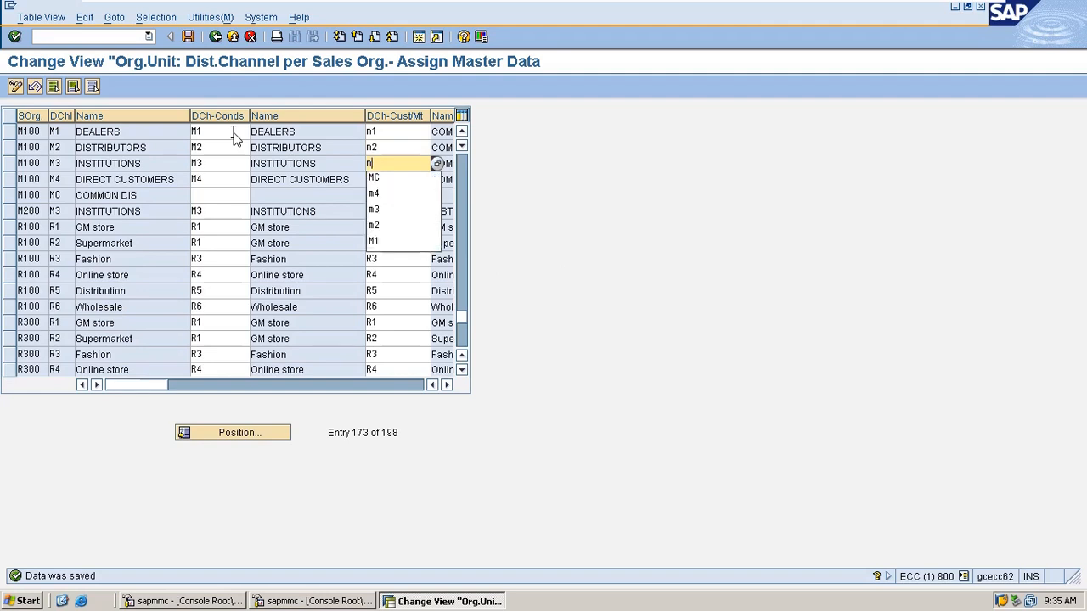
type("3")
left_click_drag(390, 180, 180, 164)
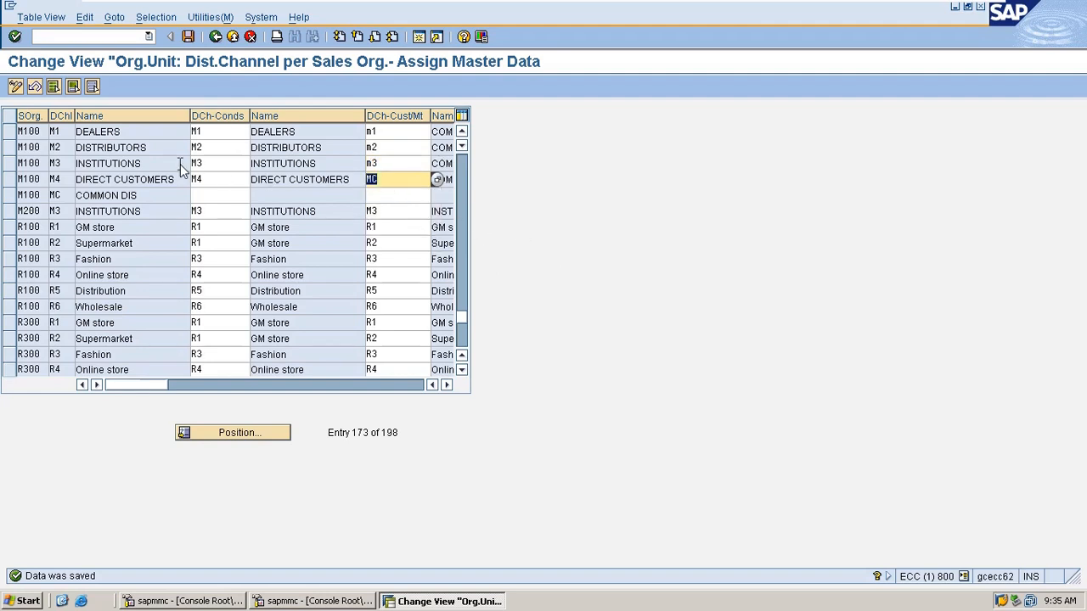
type("m4")
key("Return")
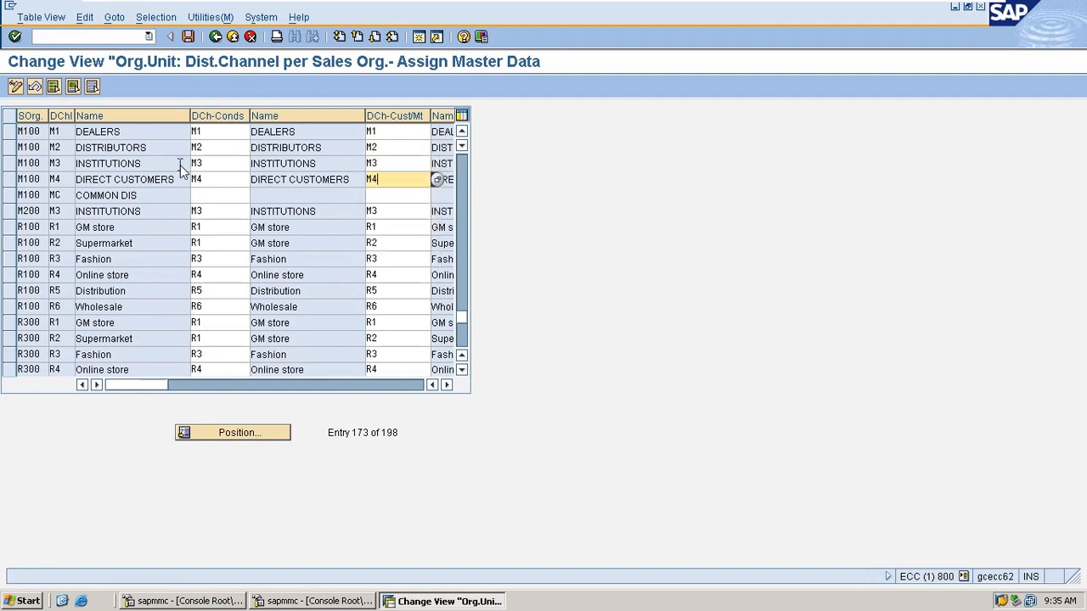
key("ctrl+s")
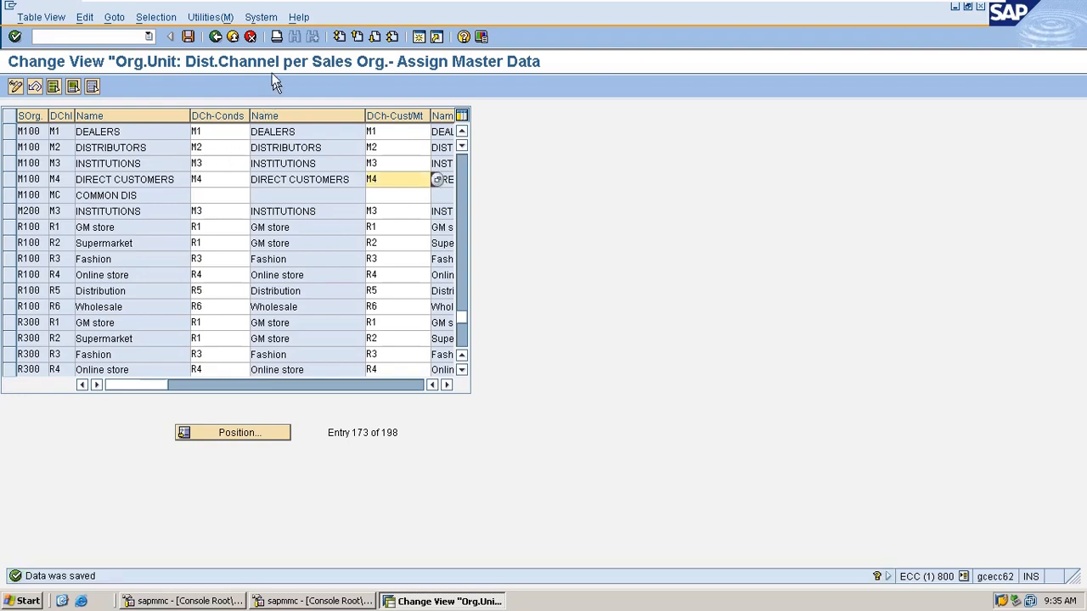
left_click(217, 38)
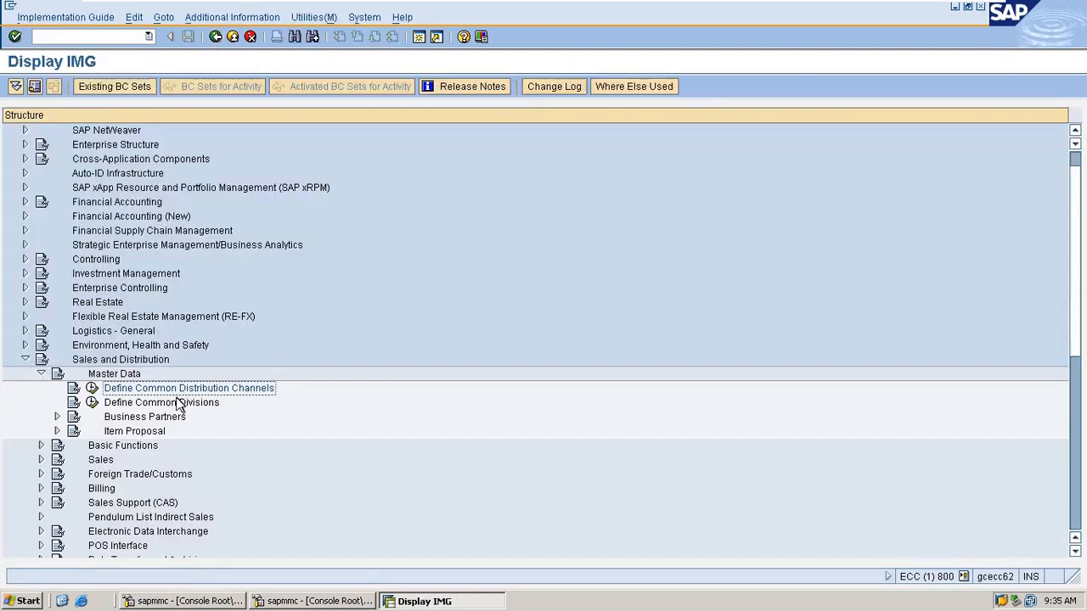
- Open the Define Common Divisions table and position it on sales organization M100
scroll(178, 406, "down", 3)
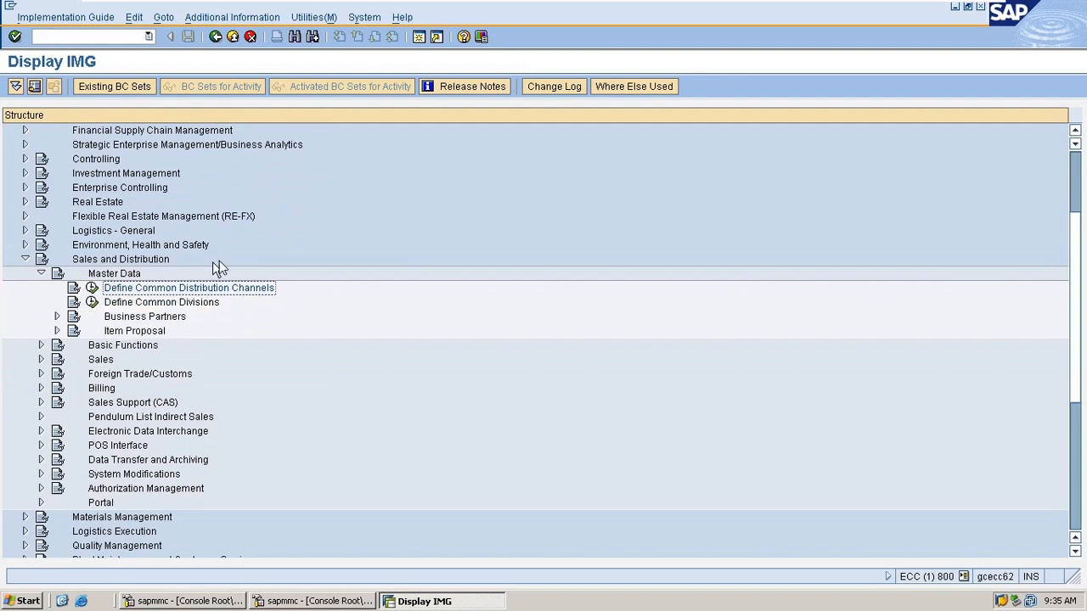
left_click(93, 303)
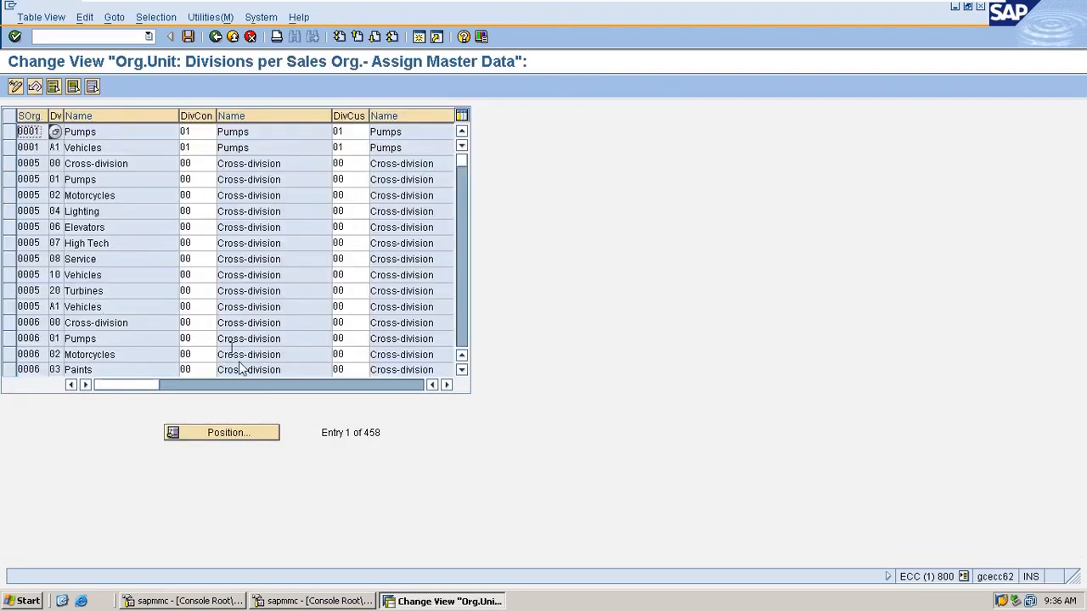
left_click(232, 434)
type("M100")
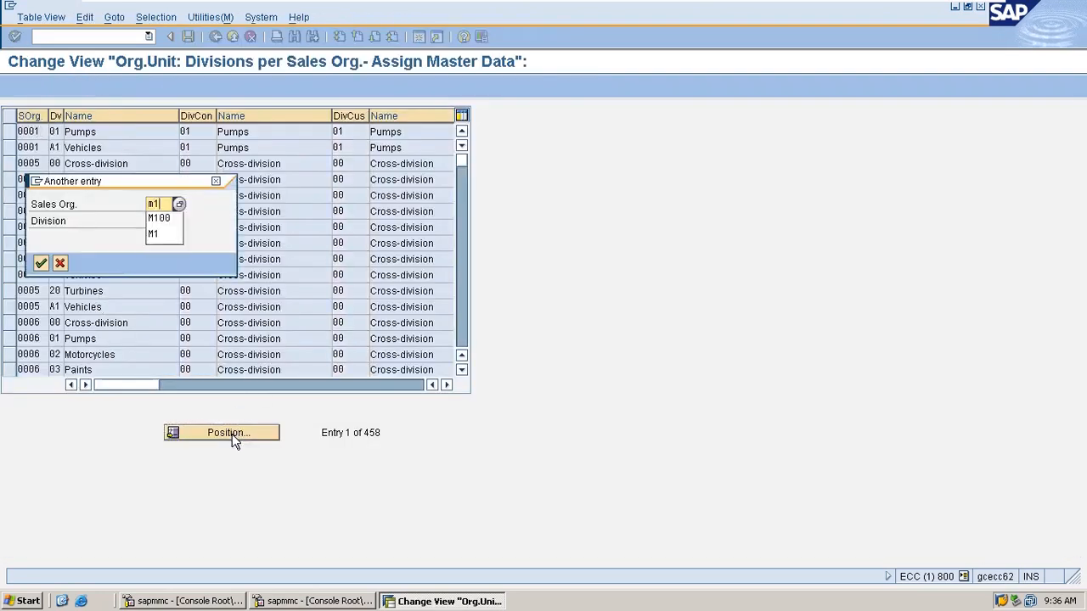
key("Return")
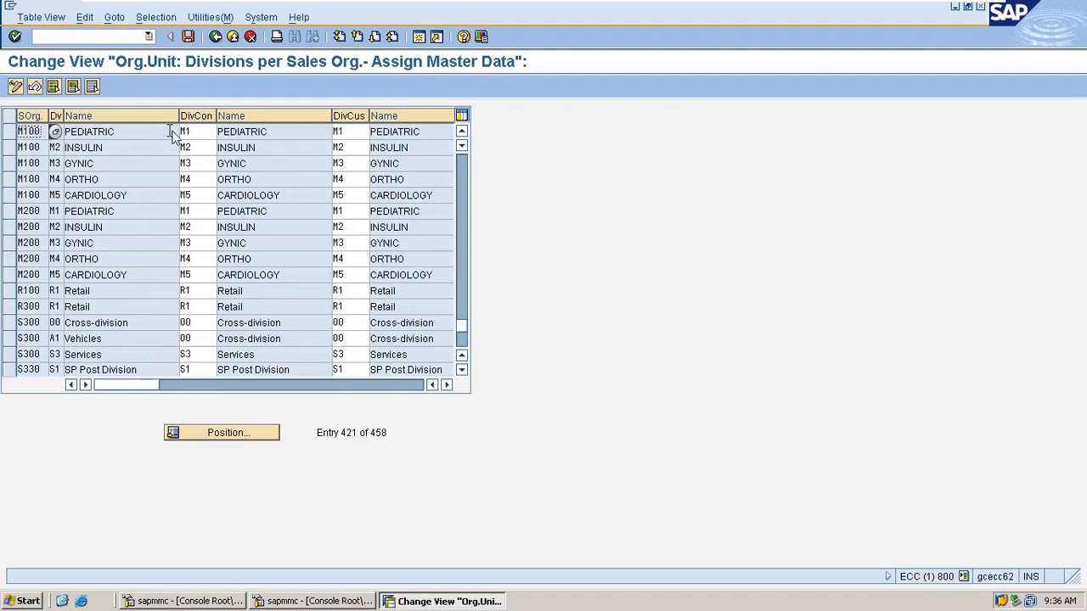
- Check that M100's divisions M1–M5 reference themselves for conditions, then back out of the IMG
left_click(199, 134)
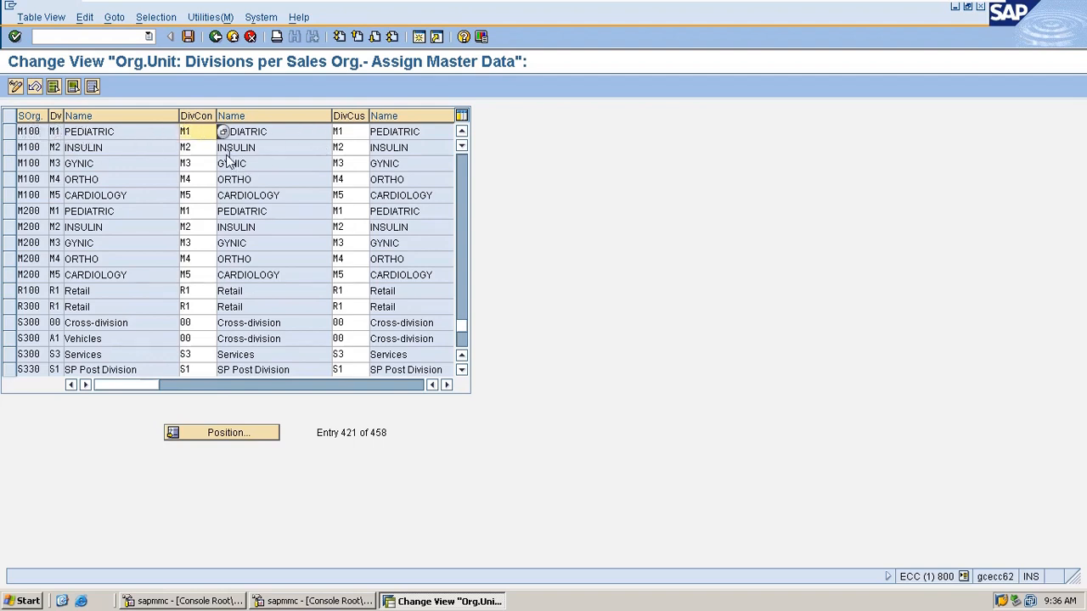
left_click(212, 147)
left_click(206, 178)
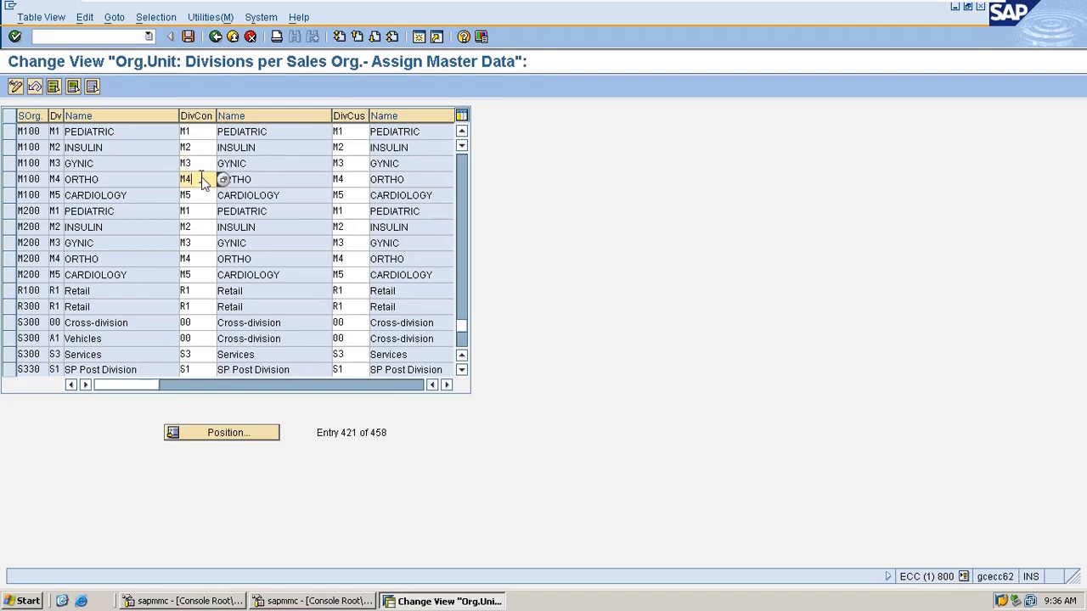
left_click(203, 196)
left_click(217, 41)
left_click(215, 38)
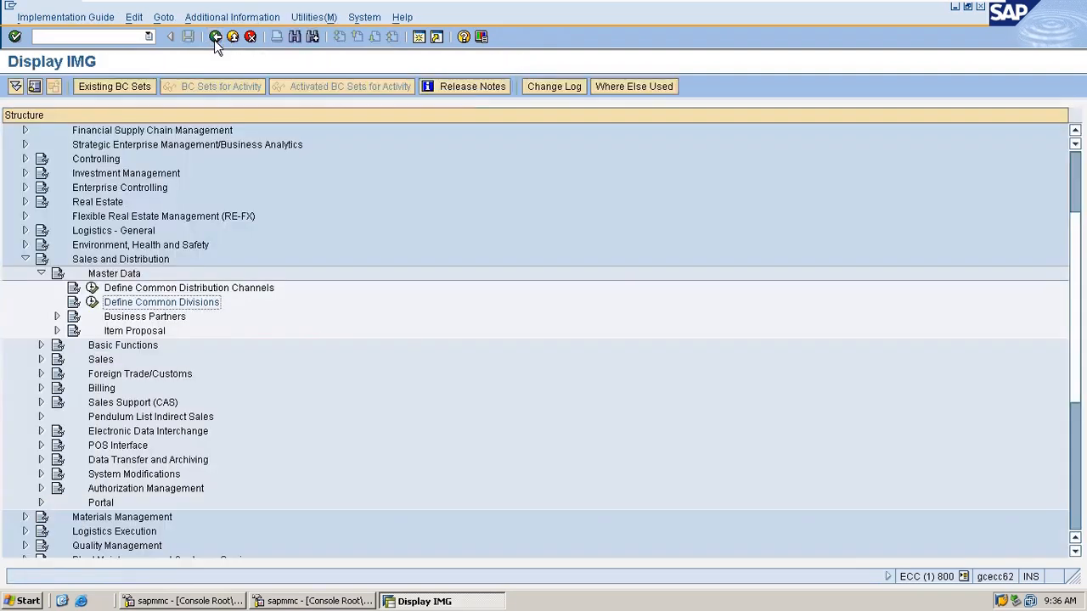
left_click(217, 38)
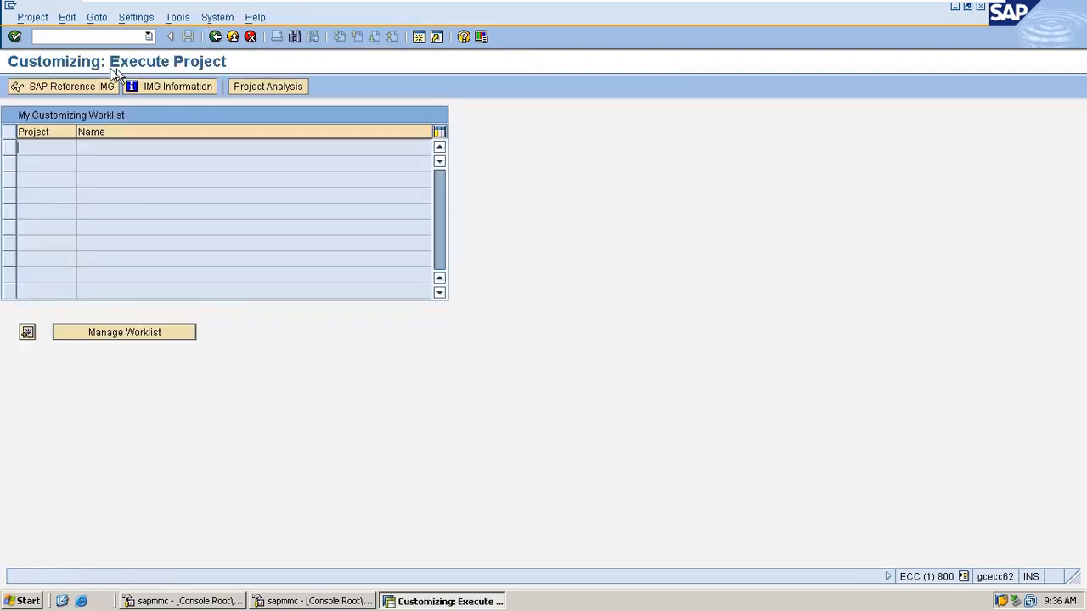
- Start XD01 with the remembered customer number and distribution channel M1 to reach General Data
left_click(61, 34)
type("/nxd01")
key("Return")
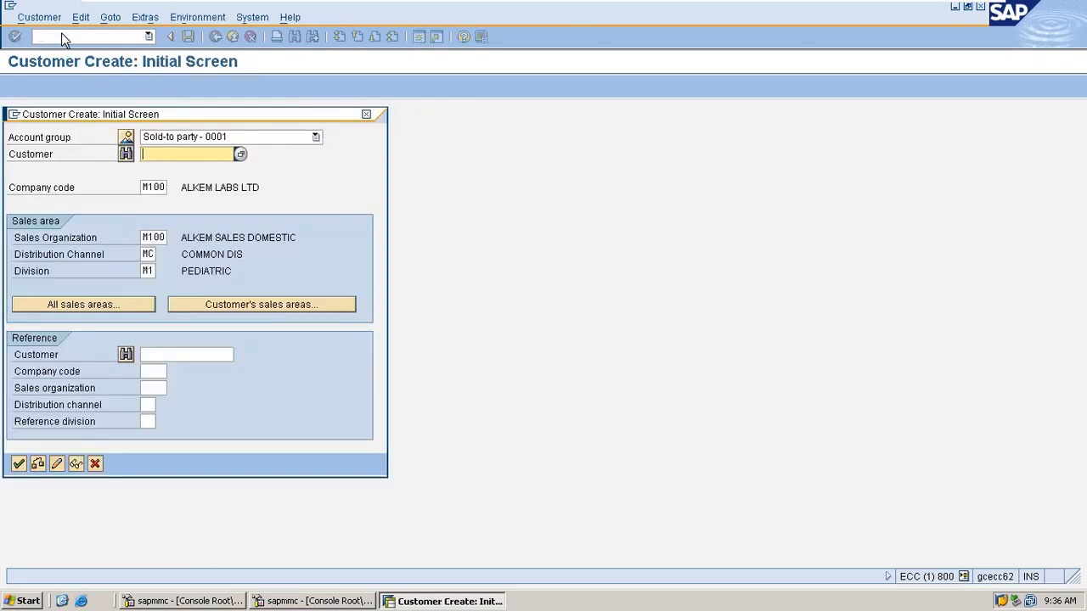
key("Down")
key("Down")
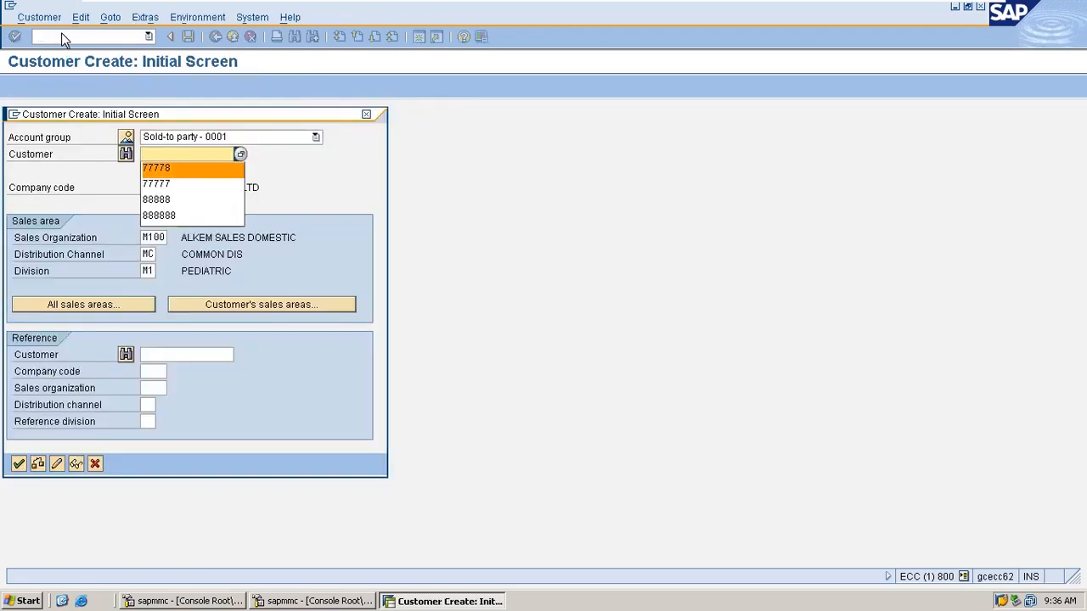
key("Return")
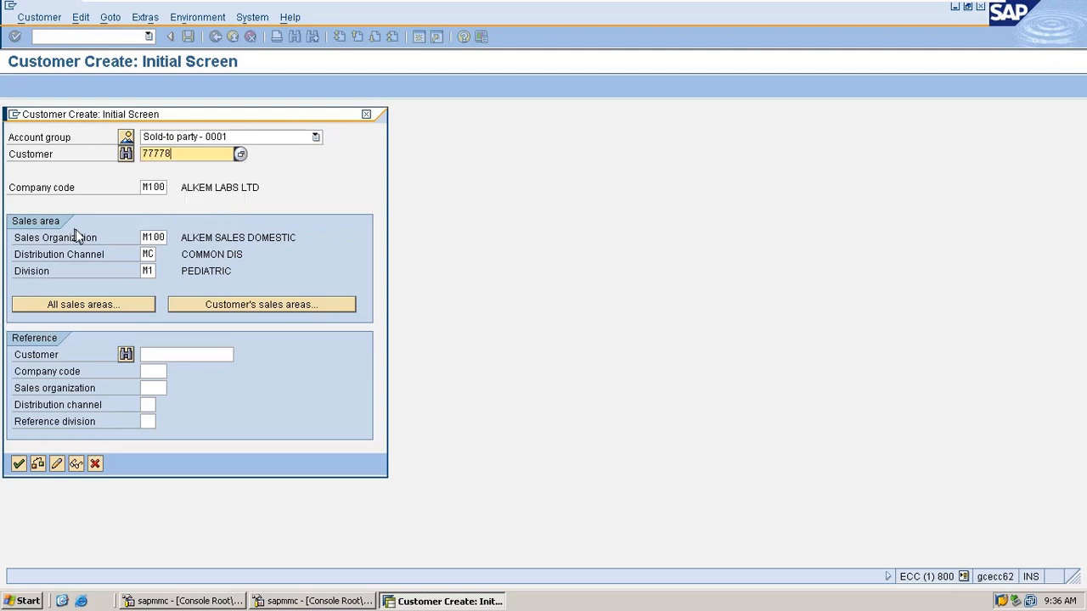
double_click(150, 253)
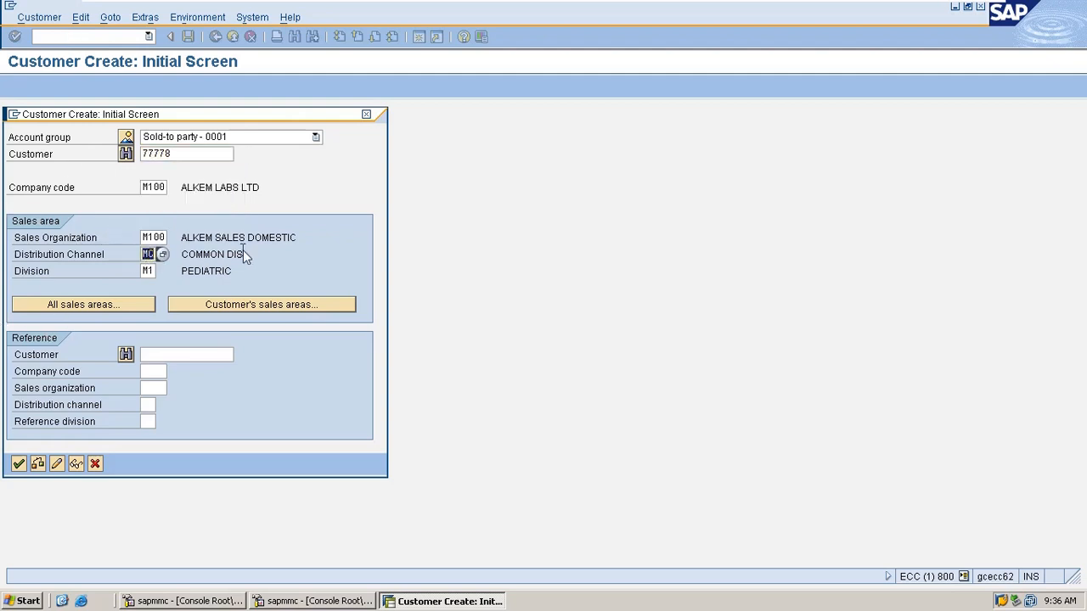
type("m1")
key("Return")
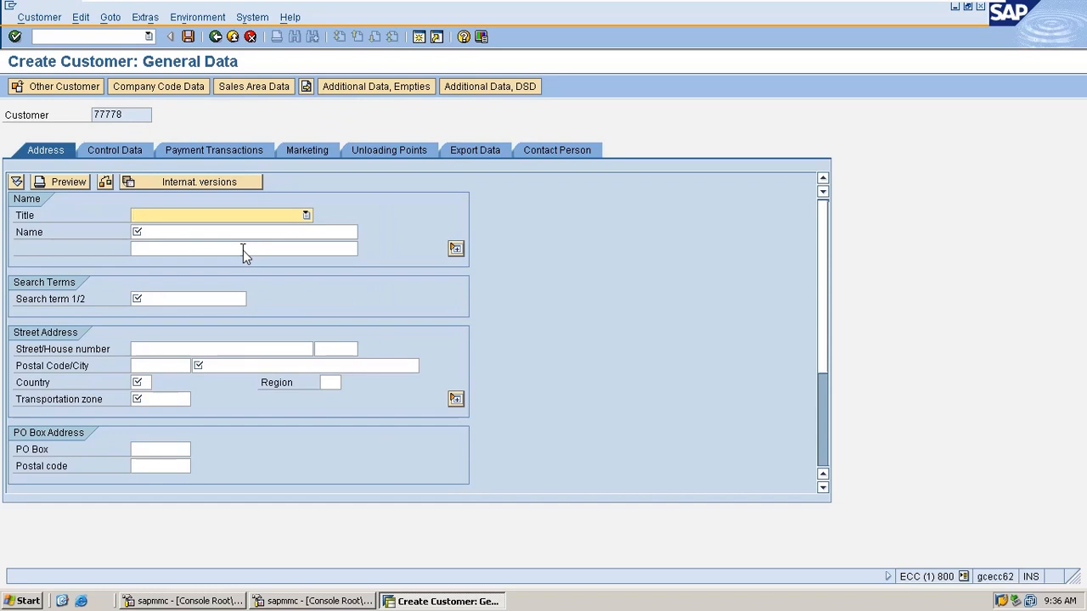
- Enter title Mr., the customer's name and the search term from input history
type("Mr.")
key("Tab")
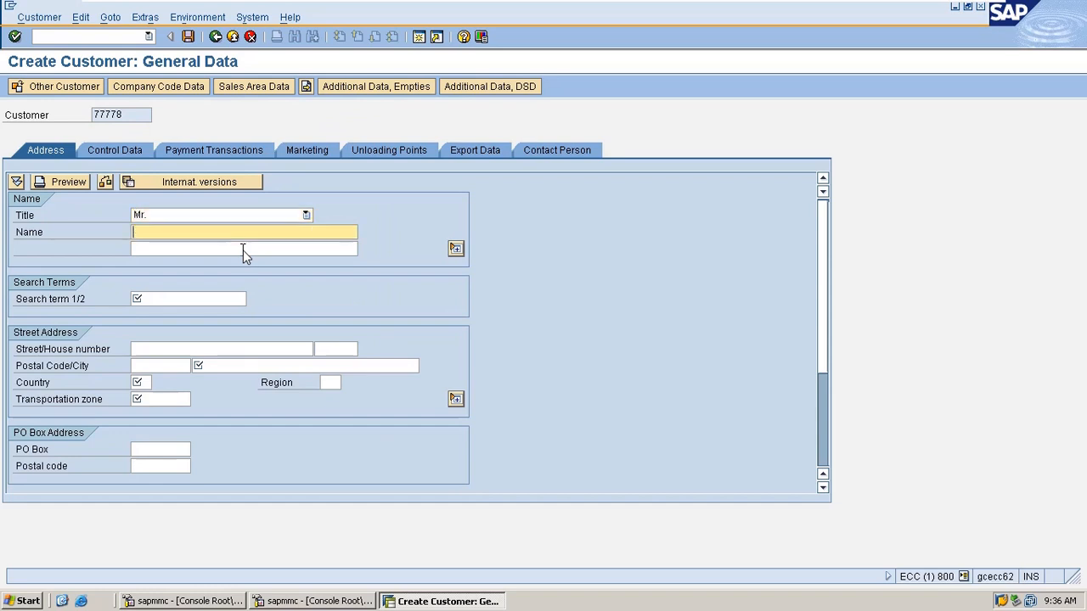
type("ME")
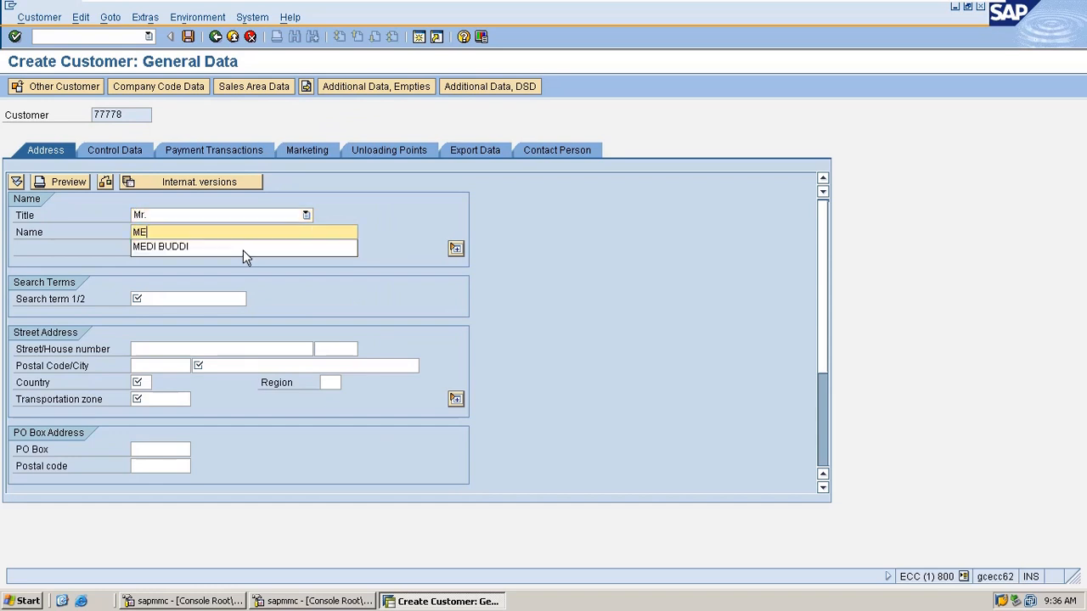
left_click(243, 250)
key("Tab")
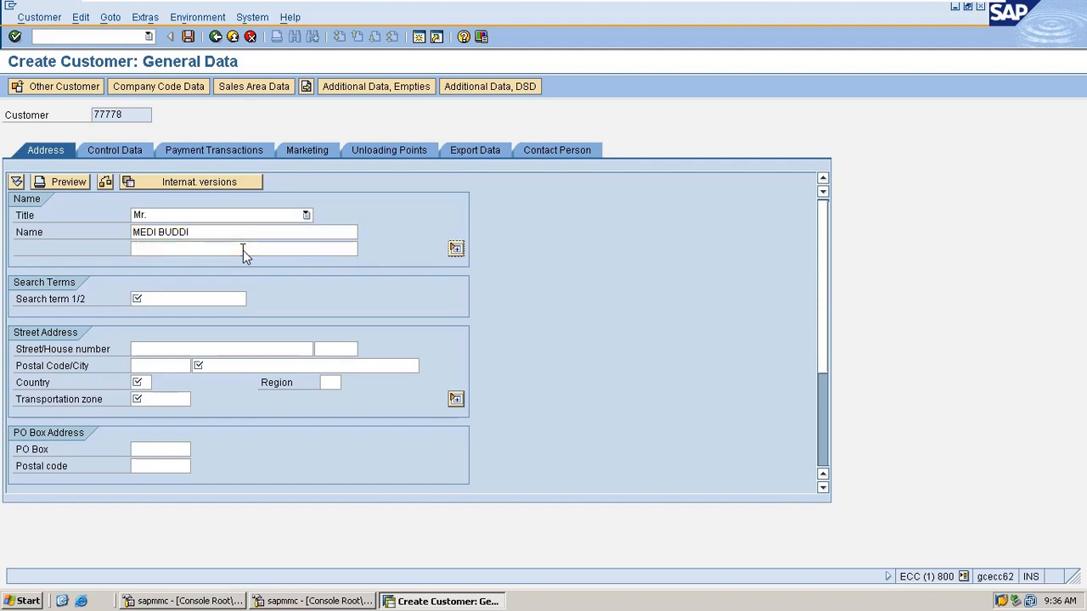
type("ME")
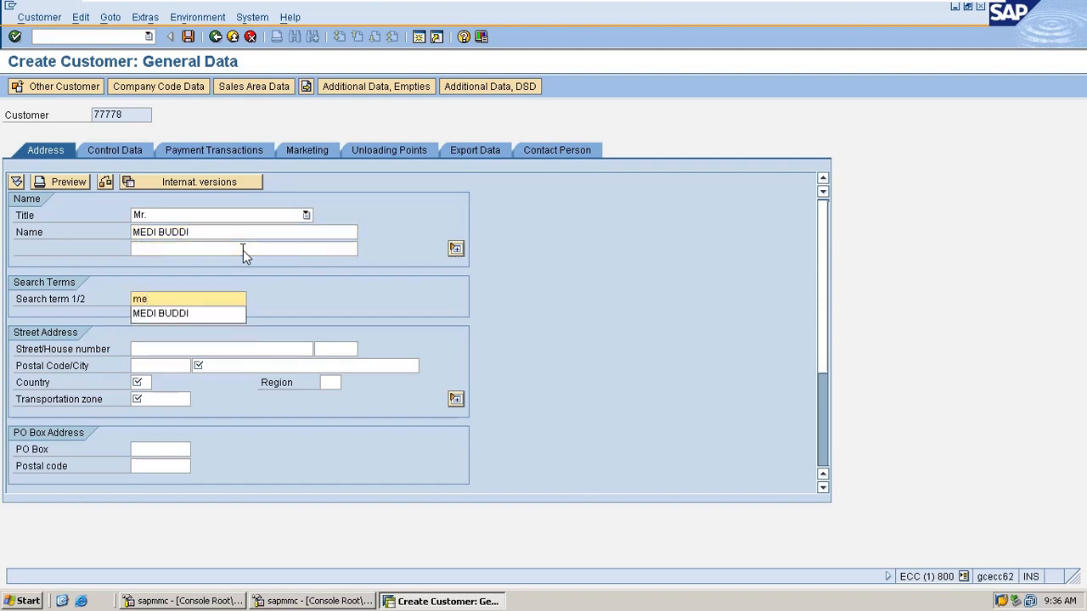
key("Down")
key("Return")
- Enter street MAIN, house number 1-22 and the remembered postal code
key("Tab")
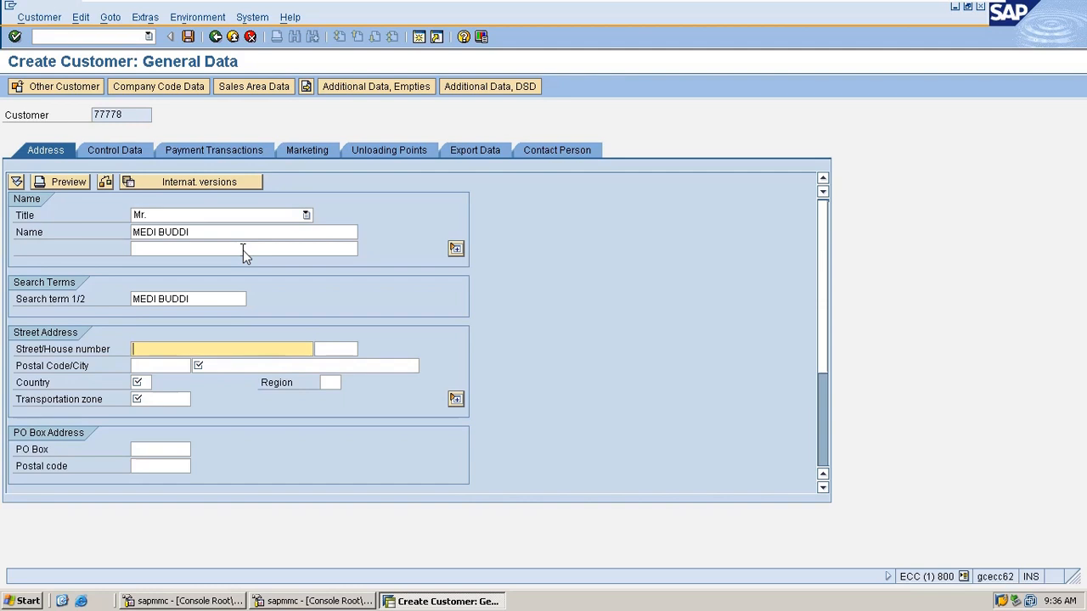
type("main street")
key("Tab")
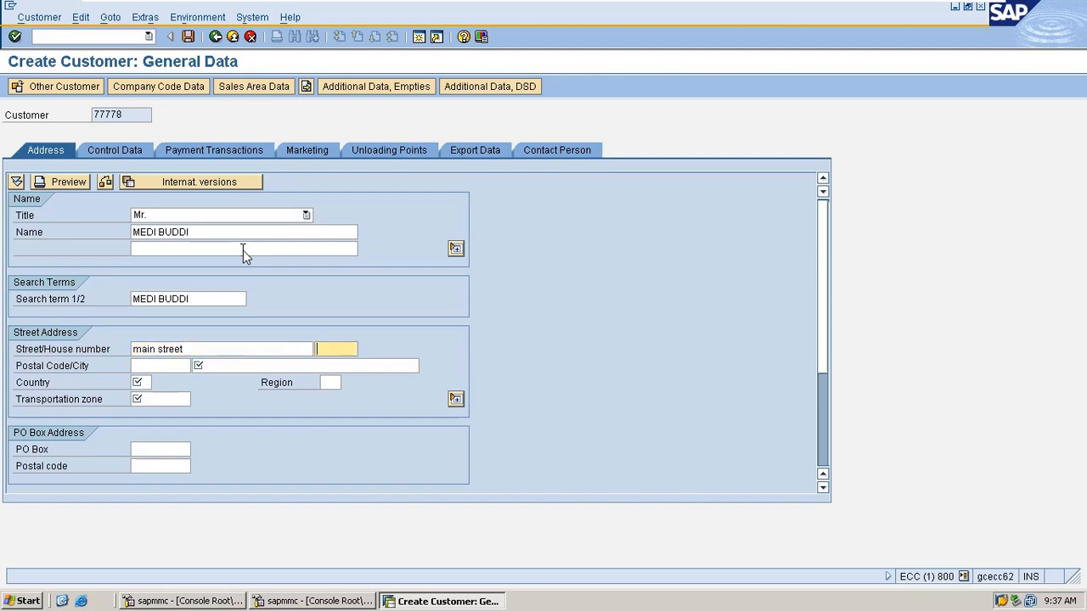
key("shift+Tab")
key("Delete")
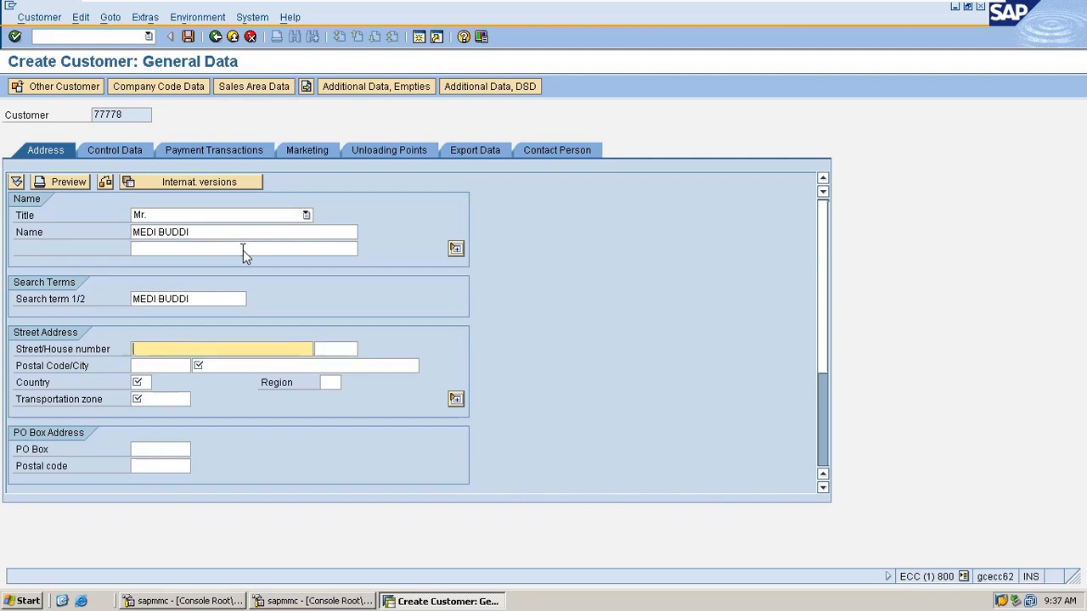
type("MAIN")
key("Tab")
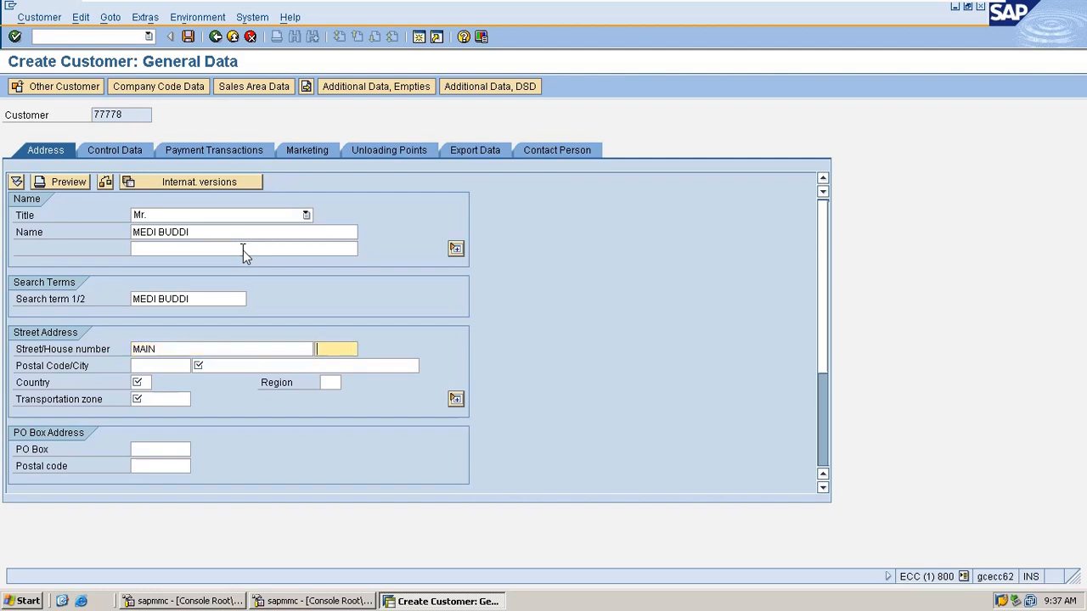
type("1-22")
key("Tab")
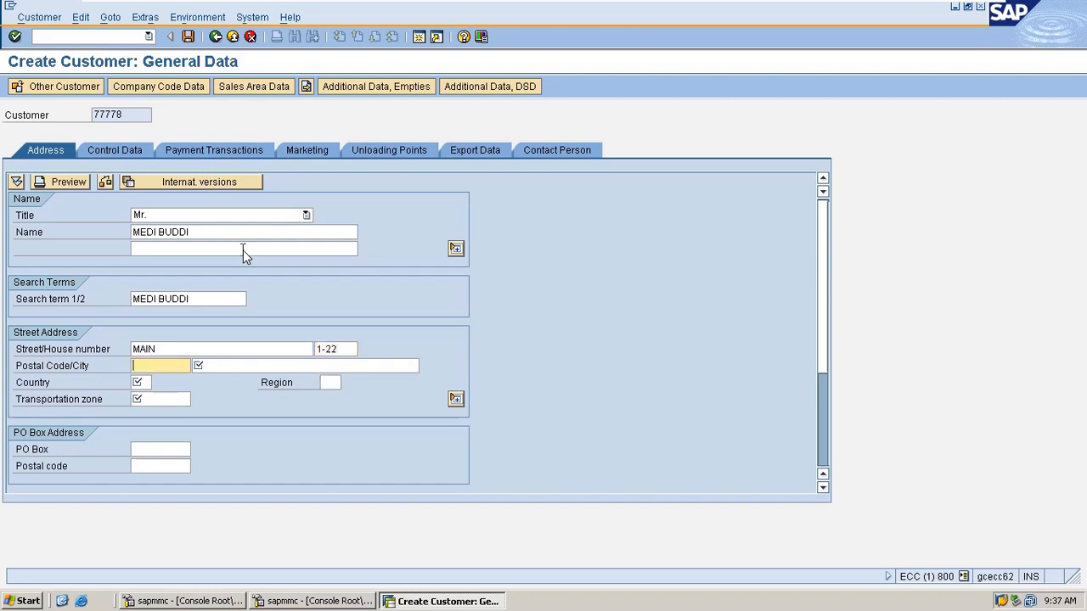
key("Down")
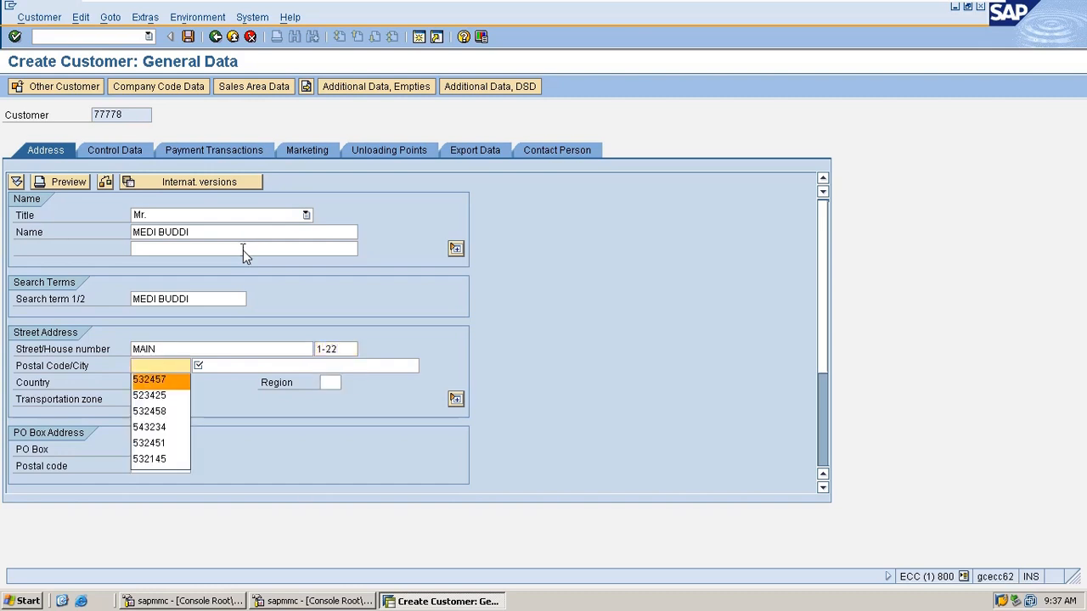
key("Return")
key("Tab")
- Set city VIJAYAWADA, country IN and region 01
key("Down")
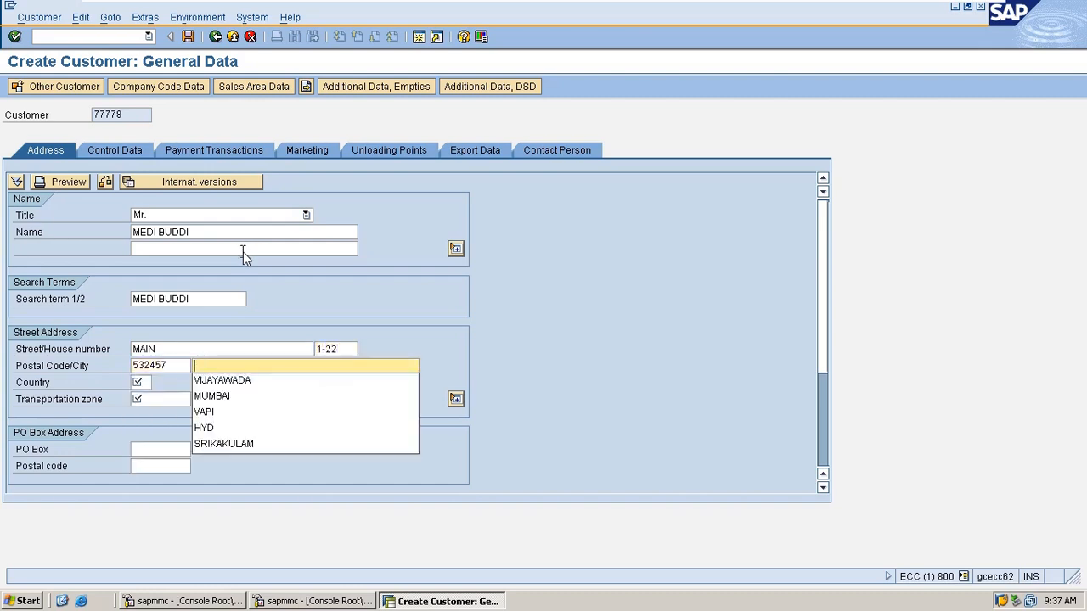
key("Down")
type("\\")
key("Return")
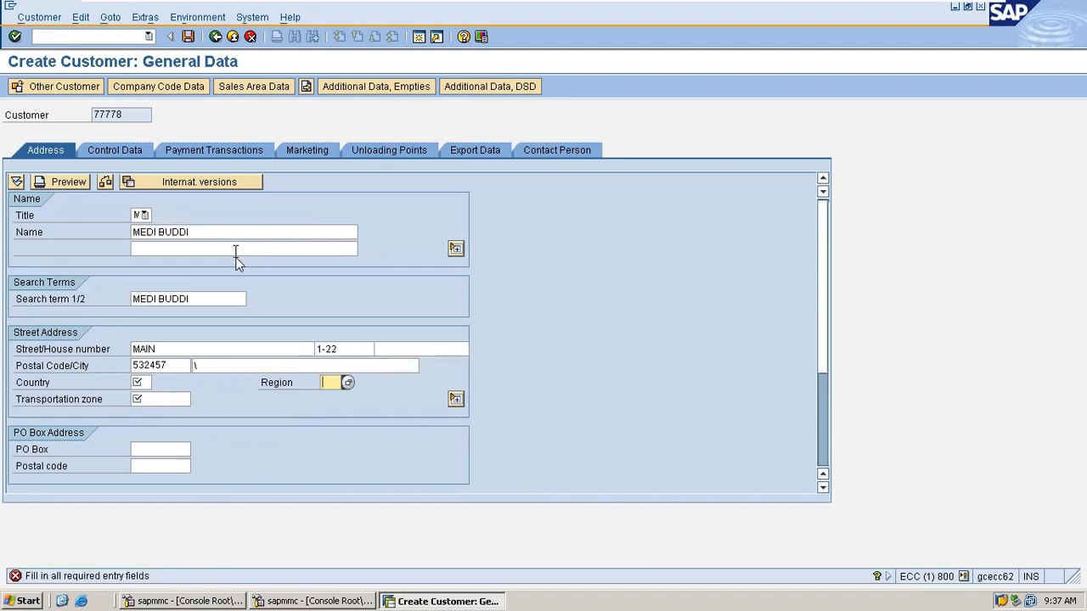
left_click_drag(200, 368, 164, 364)
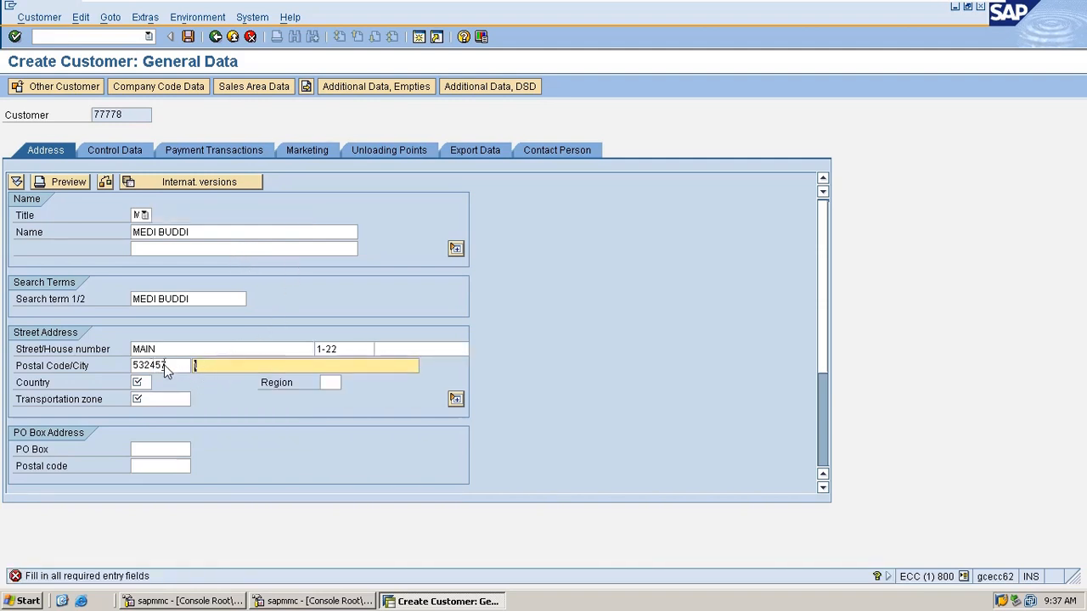
key("BackSpace")
key("Down")
key("Return")
key("BackSpace")
key("Down")
key("Return")
key("Tab")
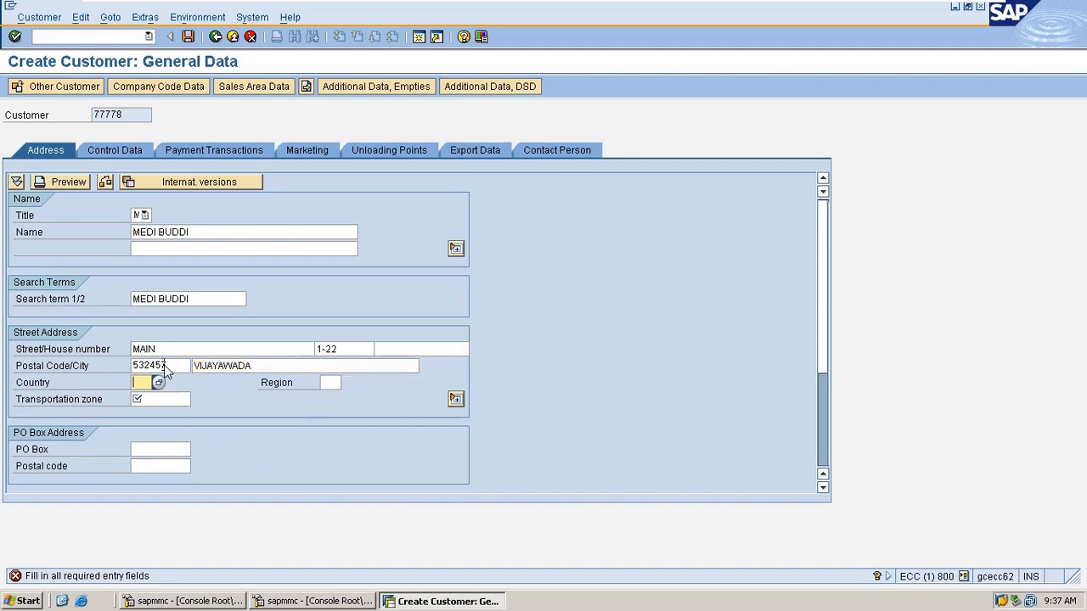
type("IN")
key("Tab")
type("01")
key("Tab")
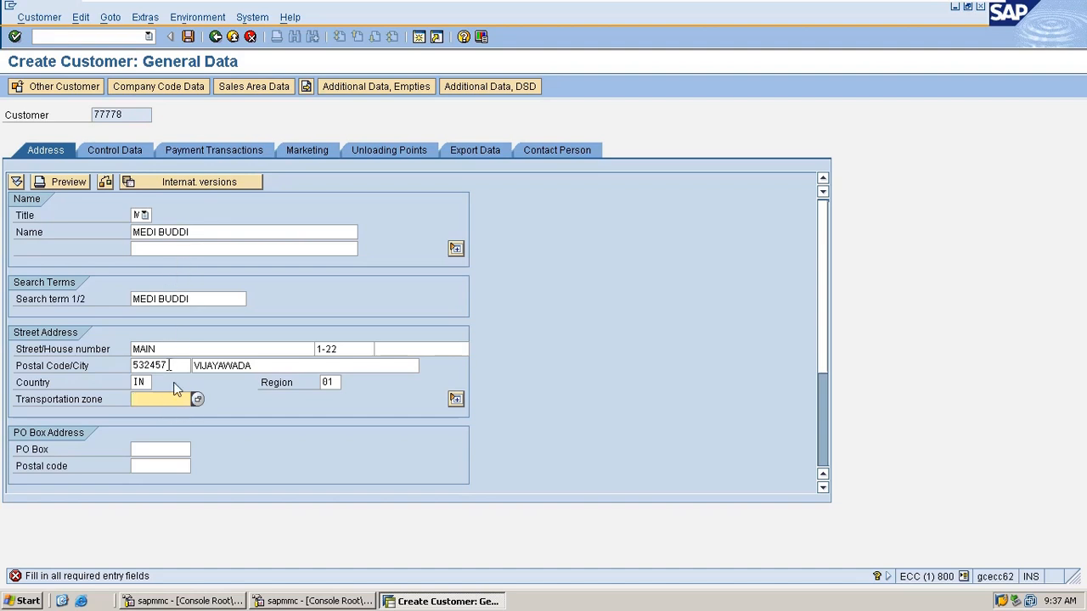
- List the available transportation zones and review Region west and EASTERNINDIA
left_click(198, 399)
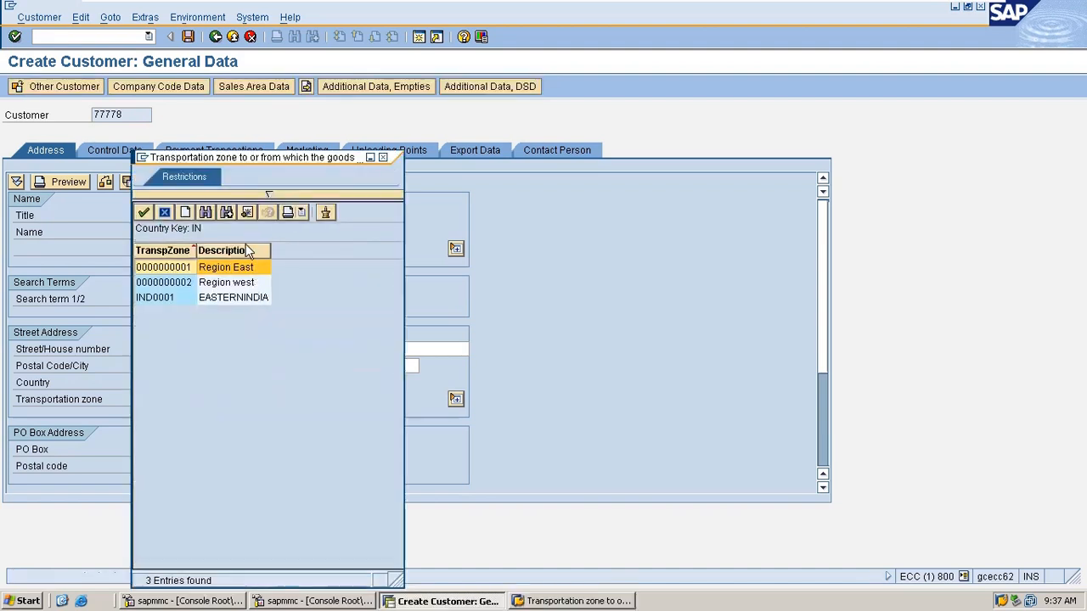
left_click(188, 287)
left_click(190, 269)
left_click(194, 283)
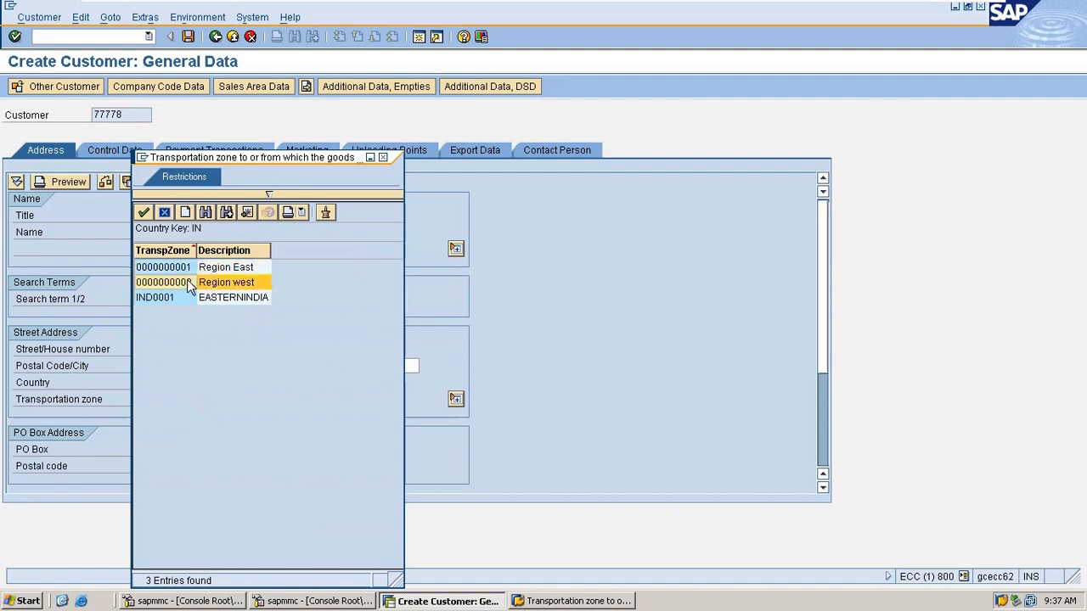
left_click(178, 303)
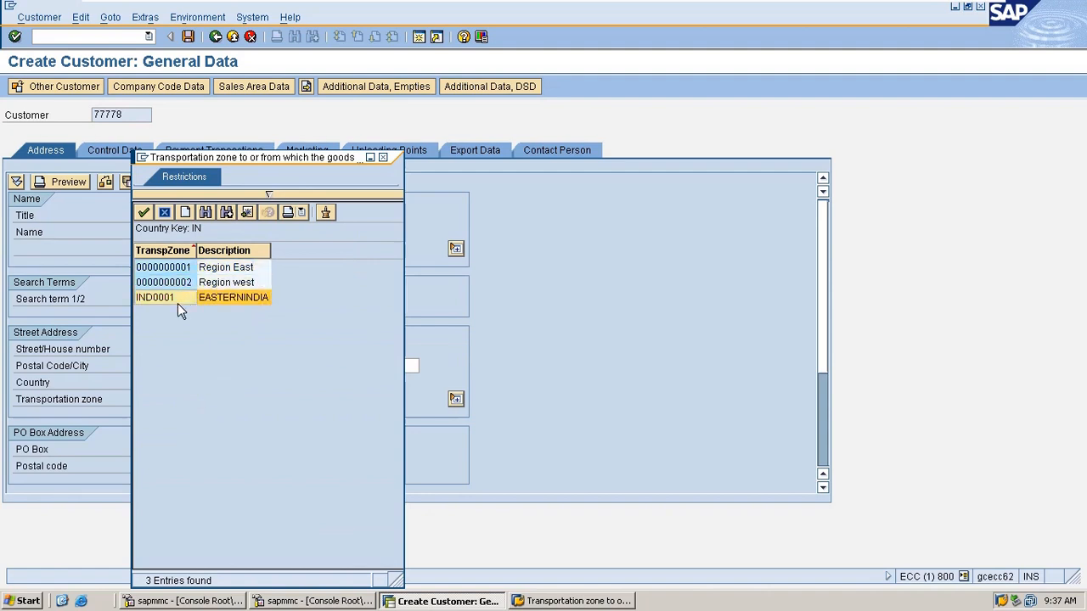
- Open Define Transportation Zones in the IMG without a customizing project
left_click(188, 215)
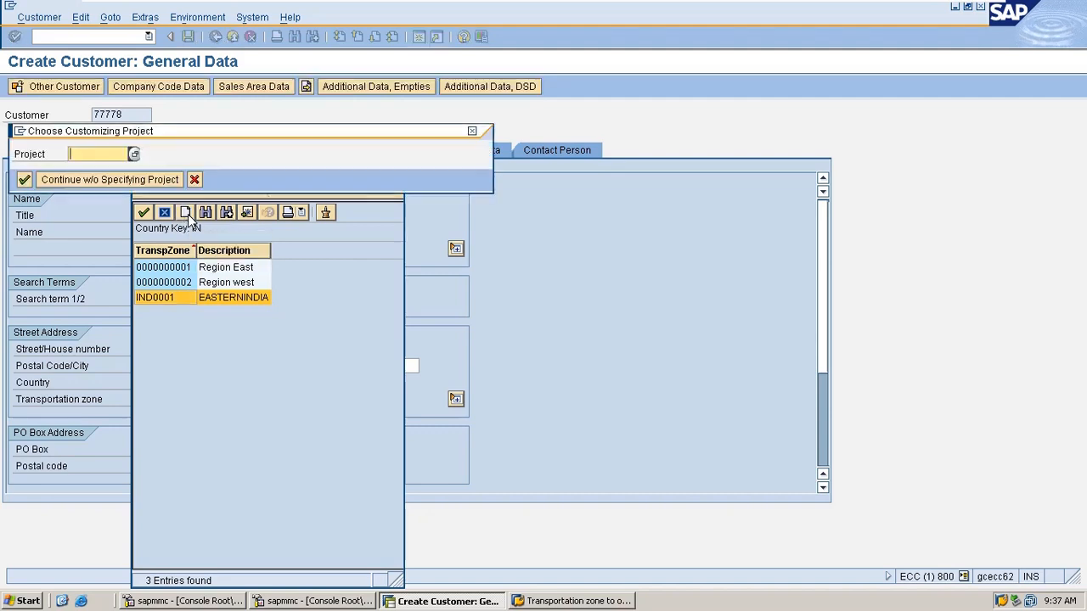
left_click(146, 185)
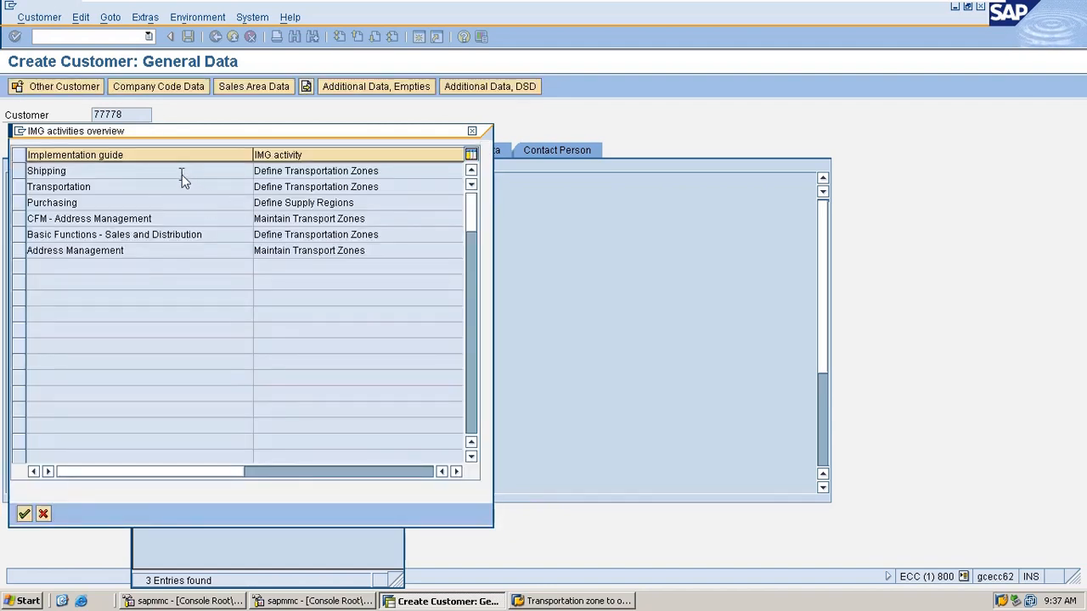
left_click(182, 176)
double_click(179, 187)
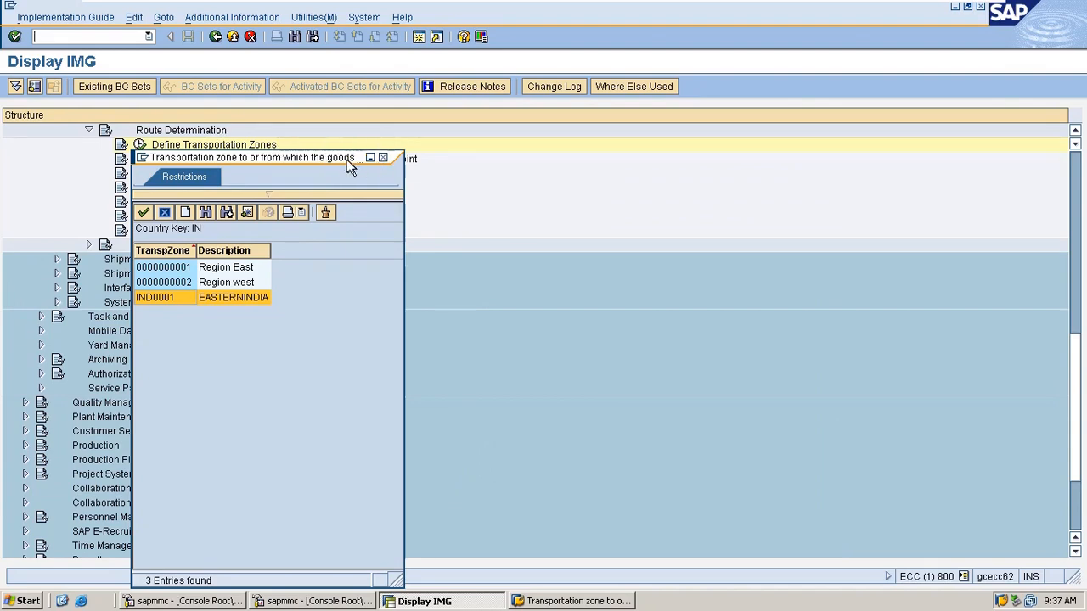
left_click_drag(292, 164, 655, 162)
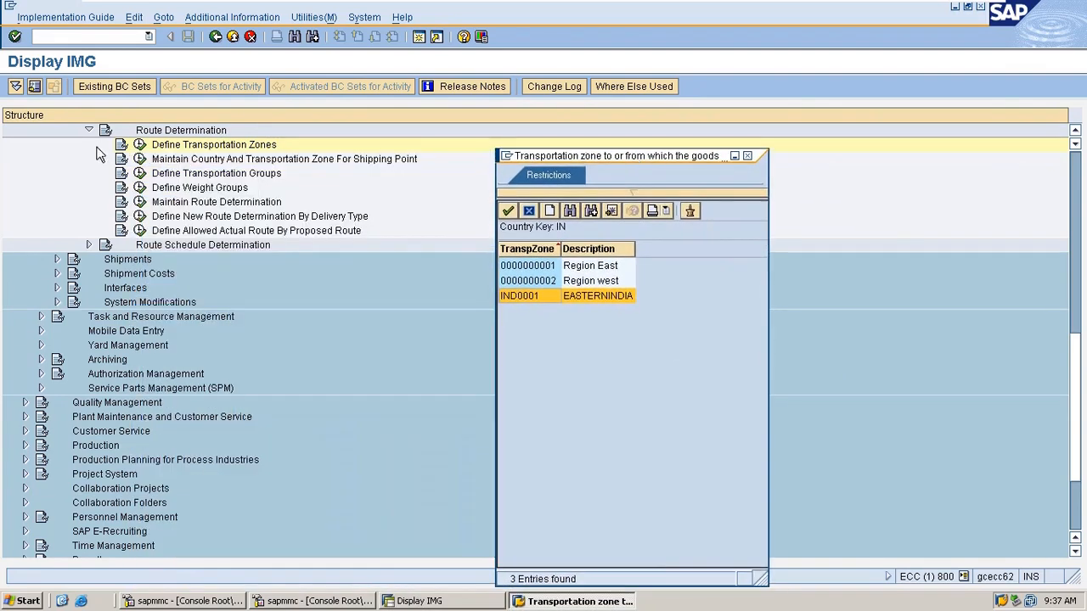
- Add zone IND0002 WEST for country IN, save it under a customizing request
left_click(146, 148)
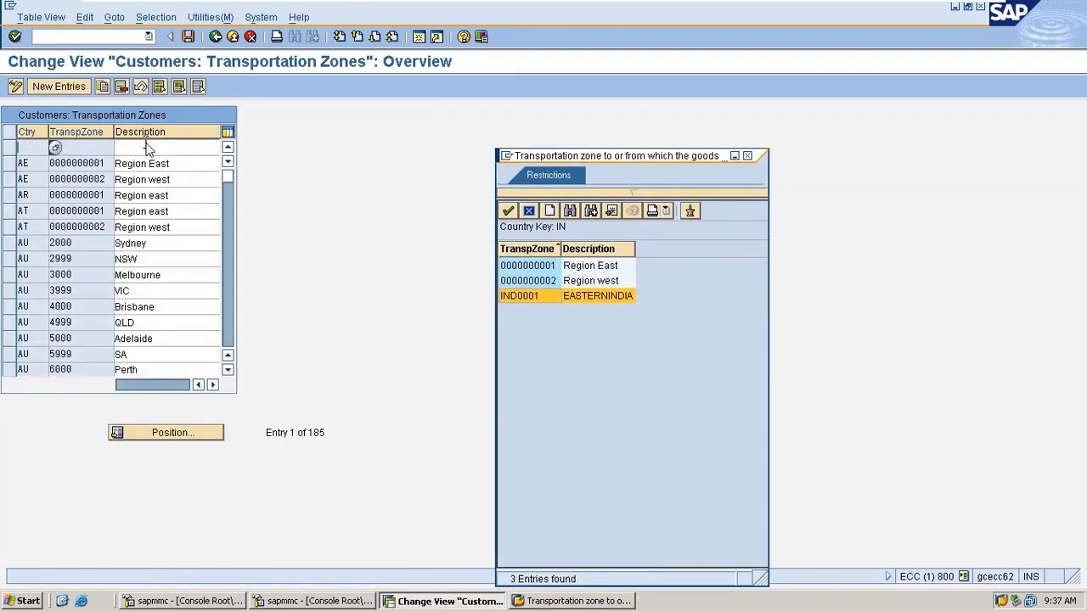
left_click(55, 85)
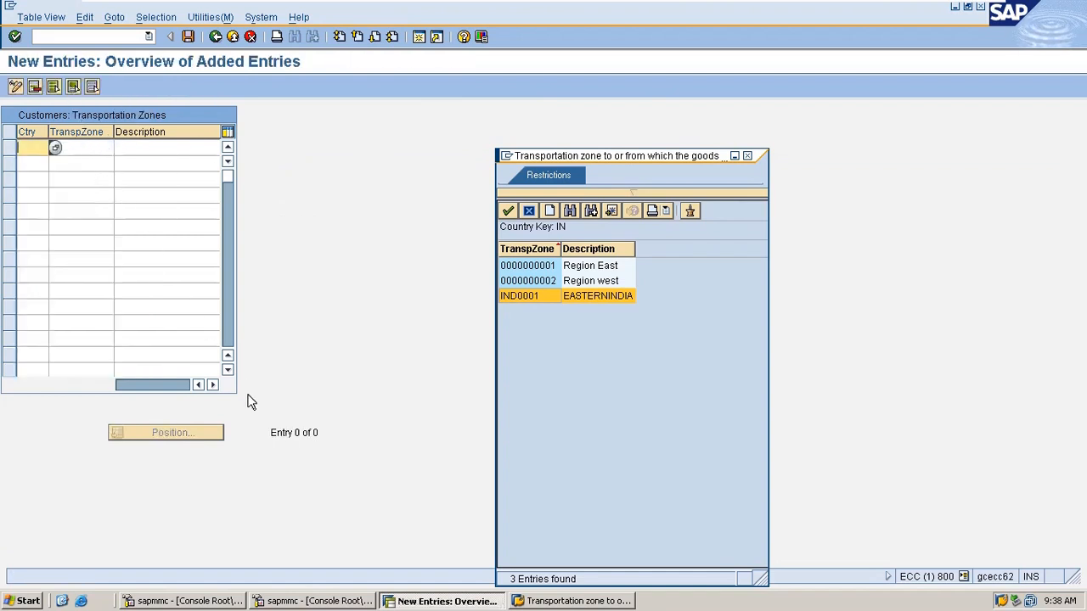
type("IN")
key("Tab")
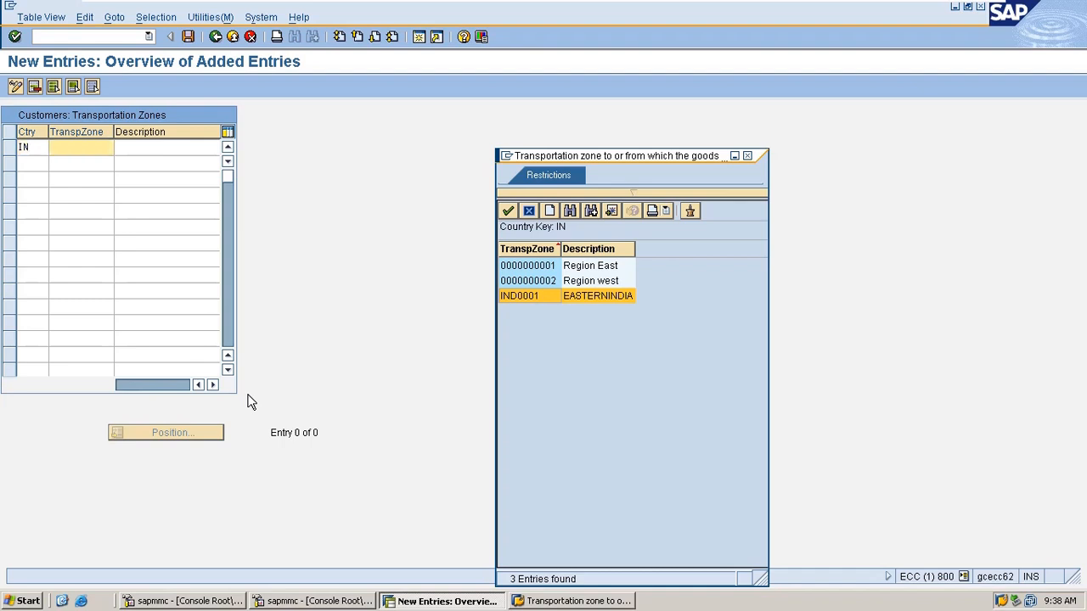
type("ind000")
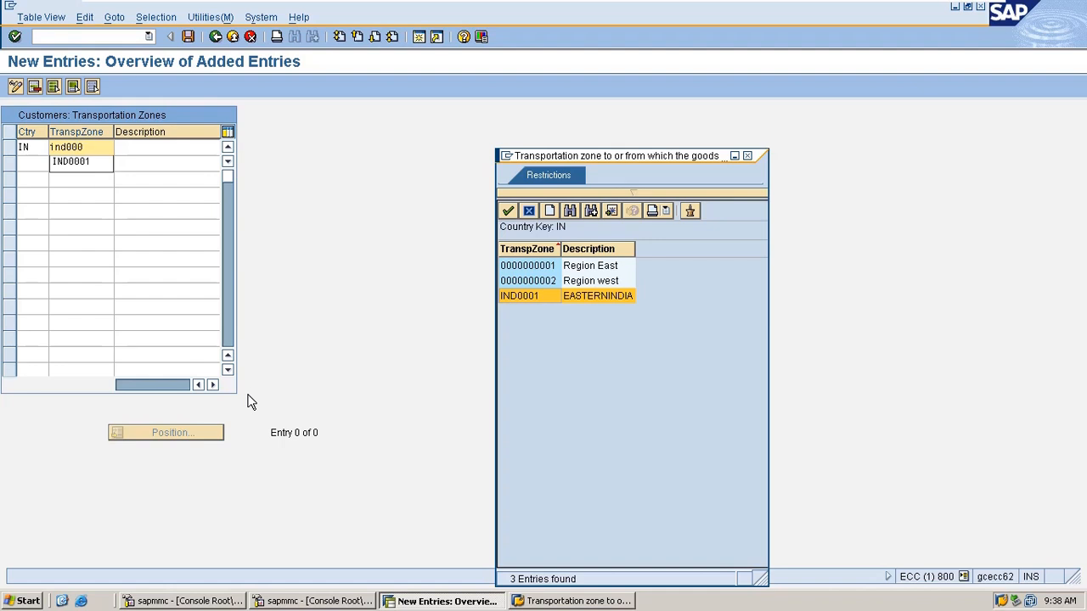
type("2")
key("Tab")
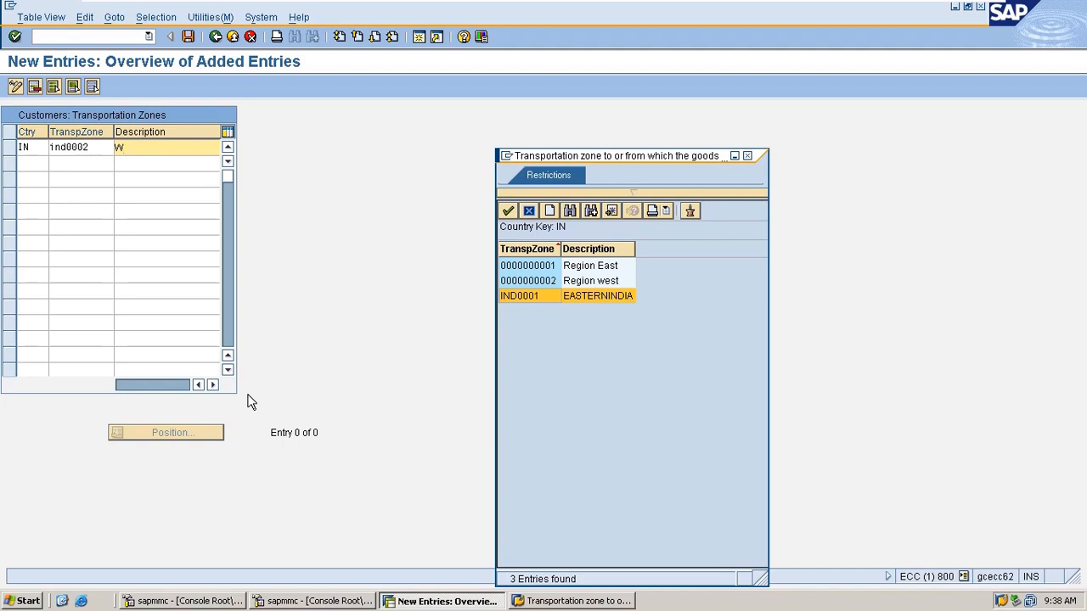
key("Return")
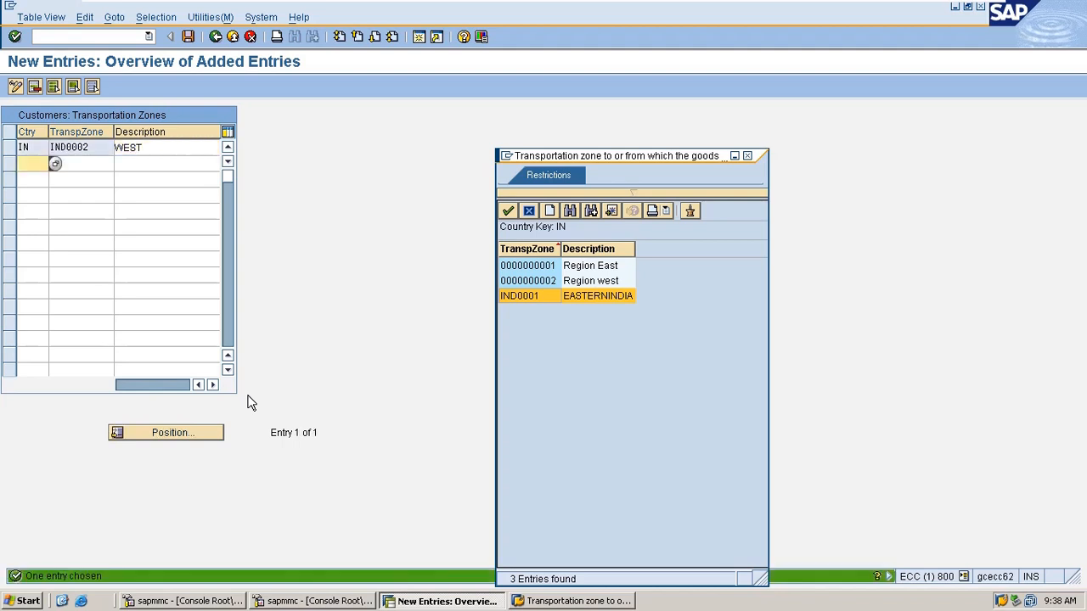
left_click(190, 37)
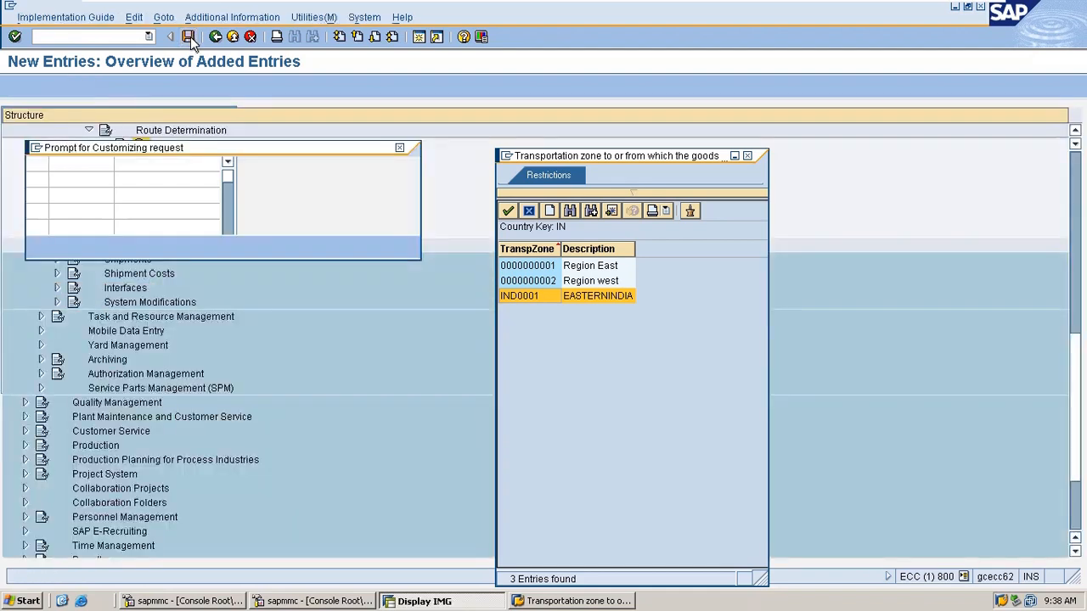
left_click(40, 246)
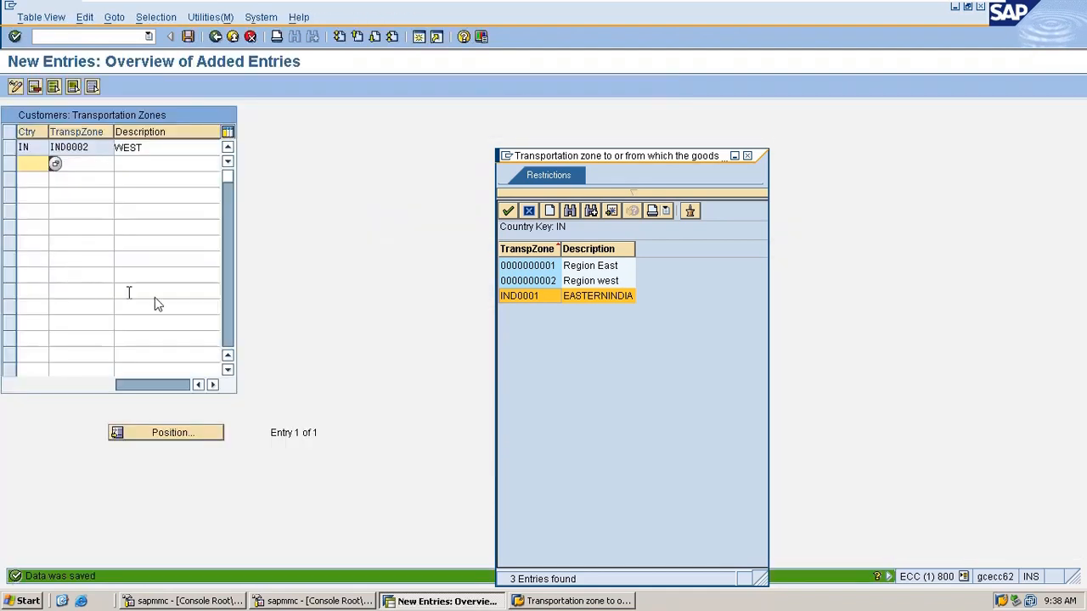
left_click(215, 37)
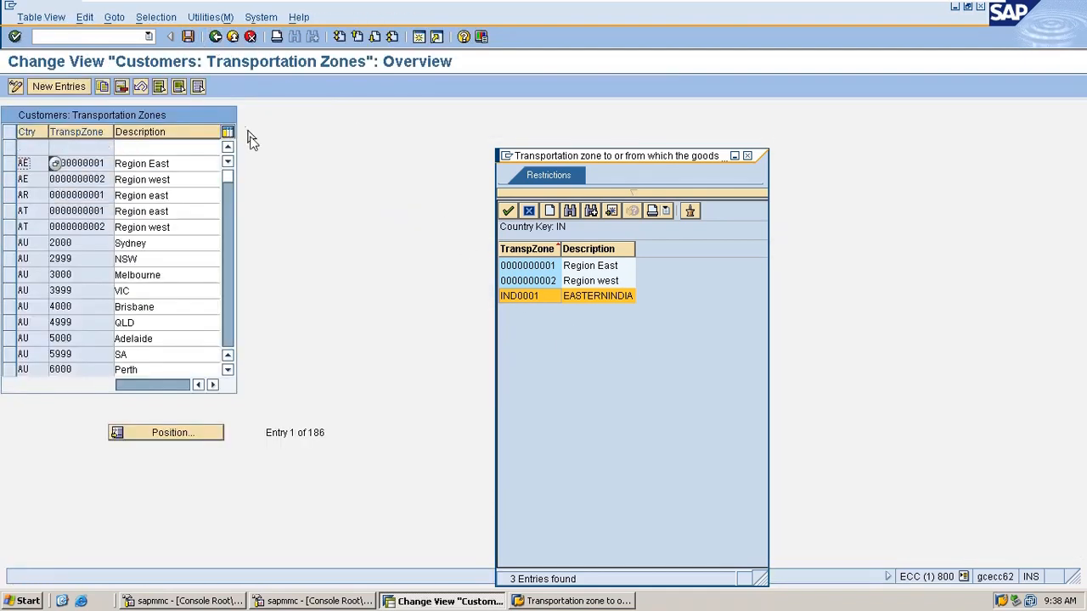
- Back out to Display IMG, browse the IMG tree, and return to the Create Customer session
left_click(216, 37)
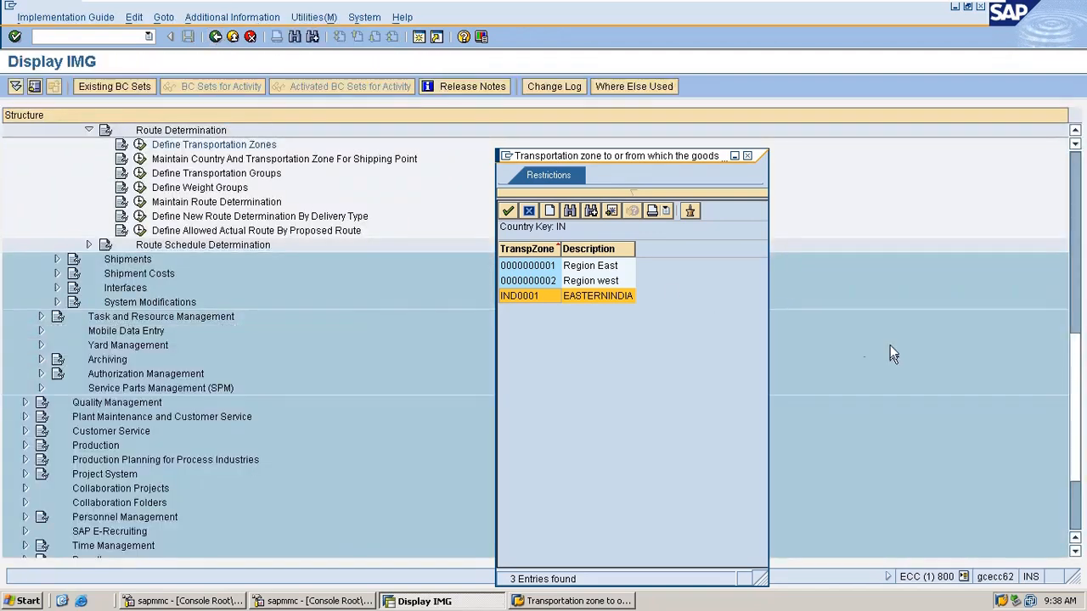
left_click_drag(1077, 343, 1084, 168)
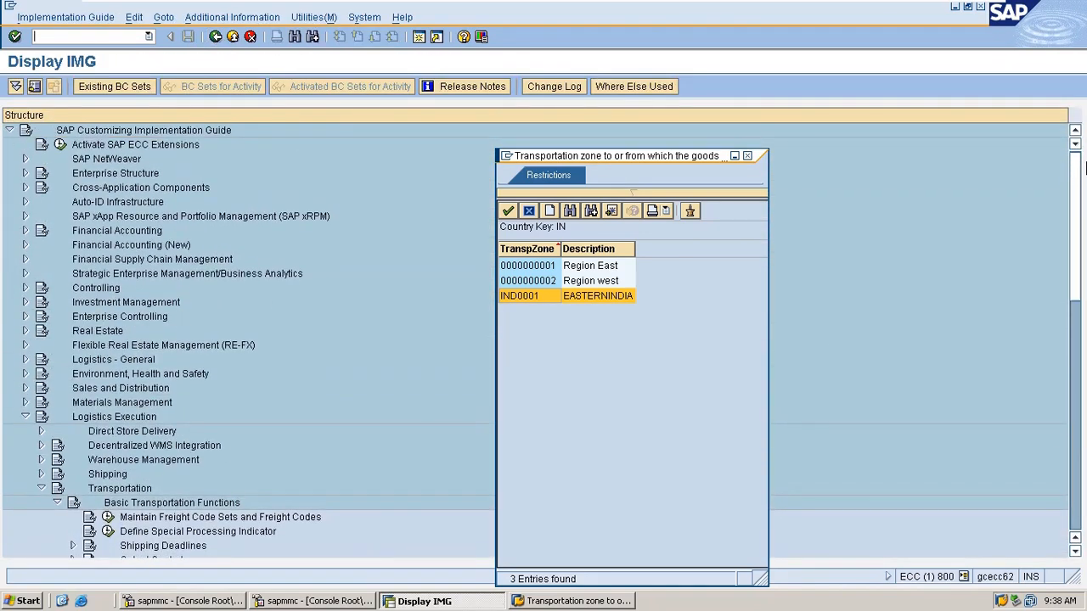
scroll(1084, 167, "down", 12)
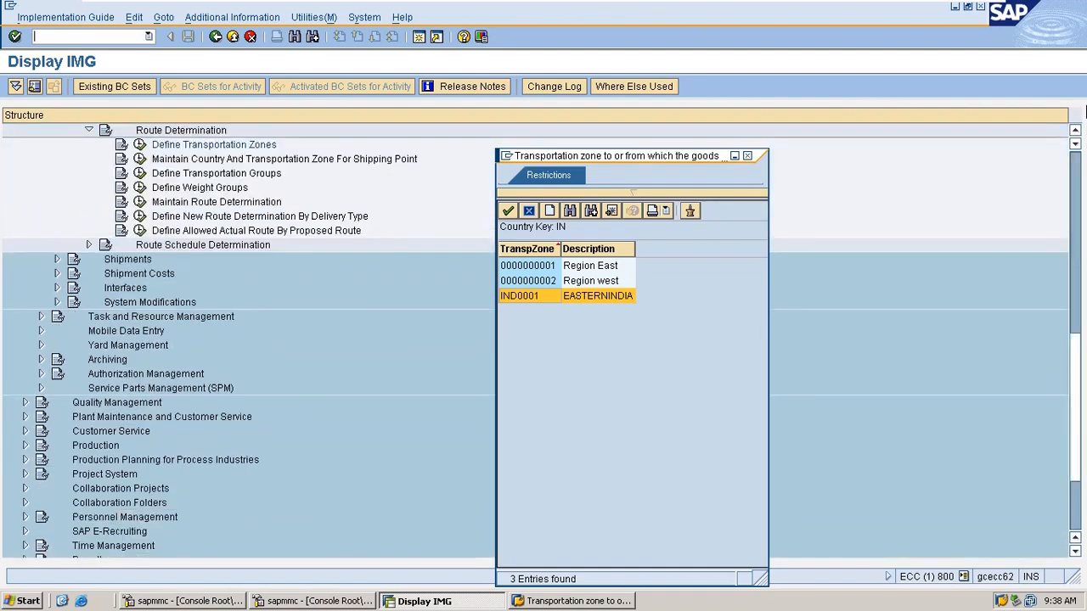
scroll(1057, 223, "up", 9)
scroll(1059, 229, "down", 1)
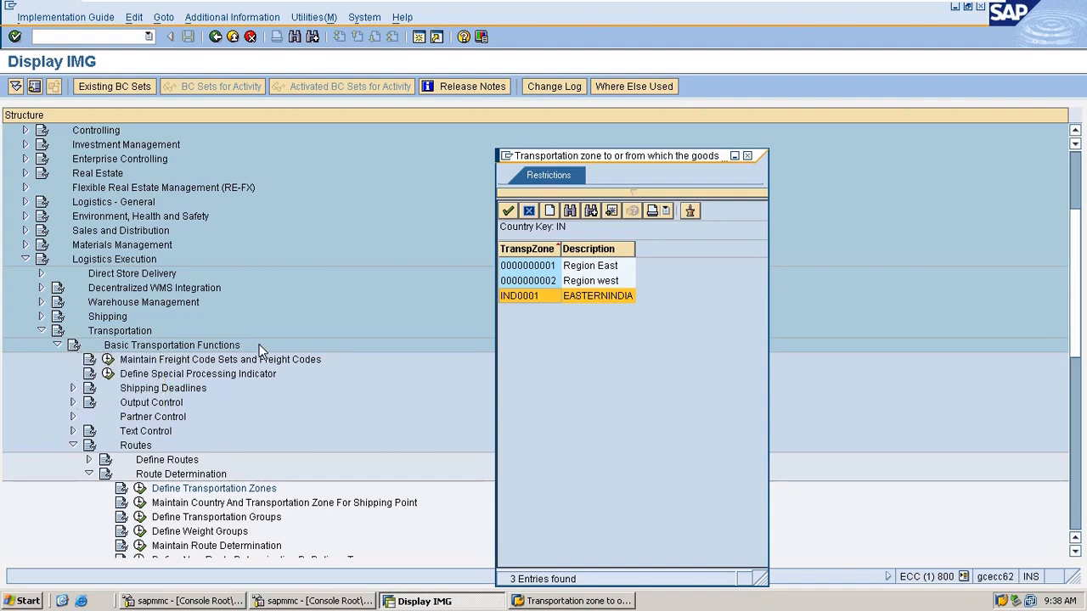
scroll(1079, 307, "down", 1)
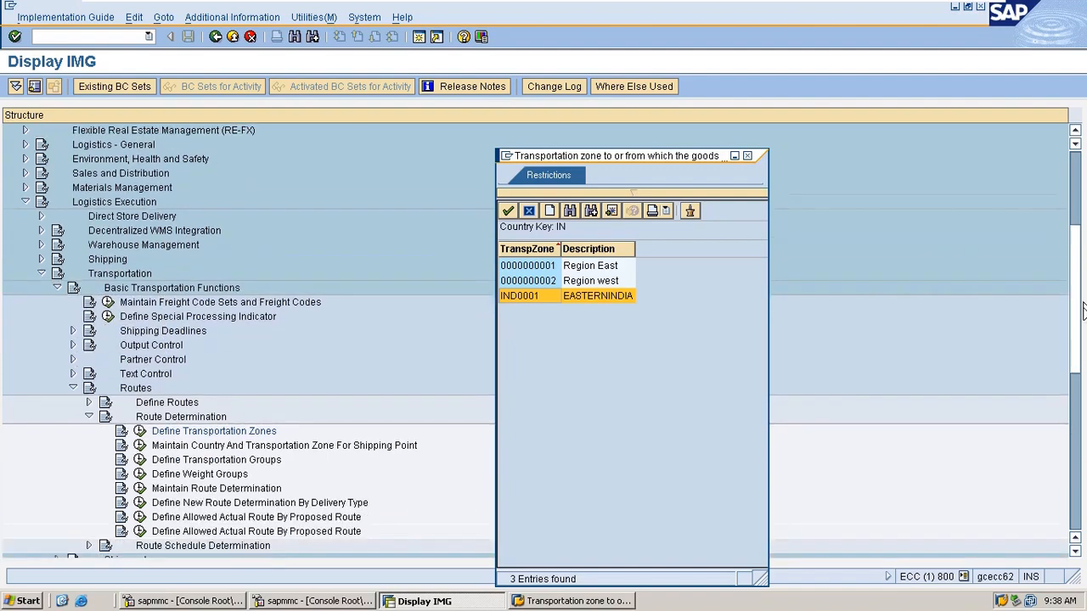
scroll(1078, 311, "down", 2)
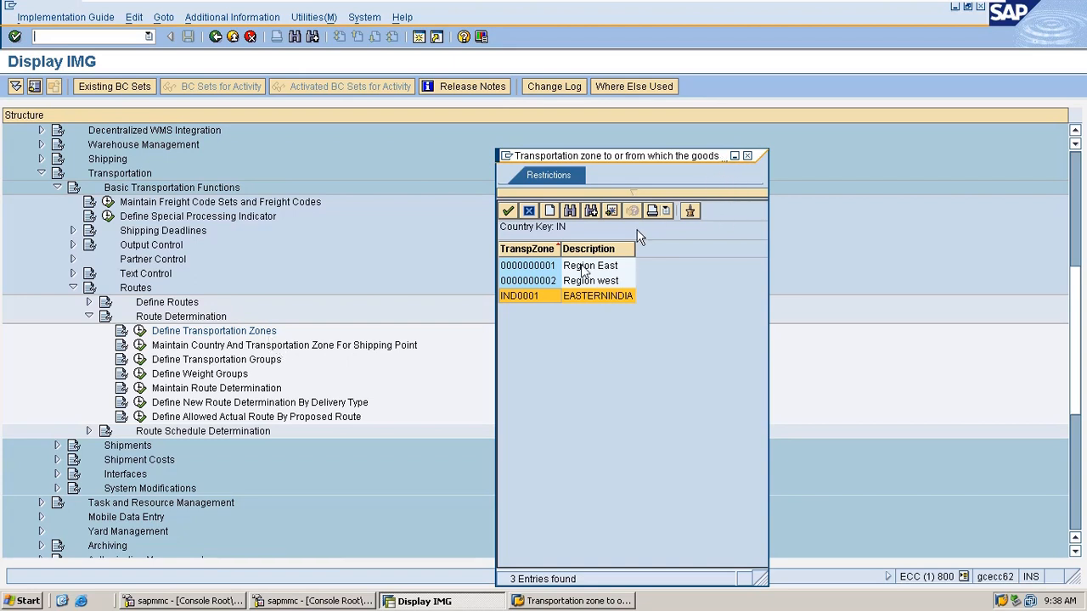
left_click(762, 159)
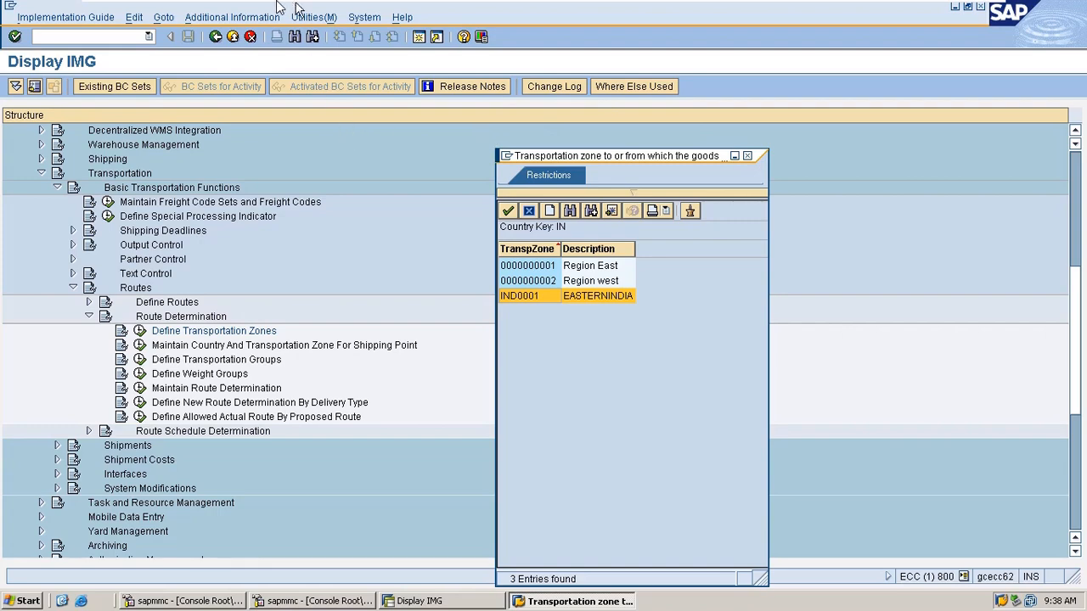
left_click(251, 39)
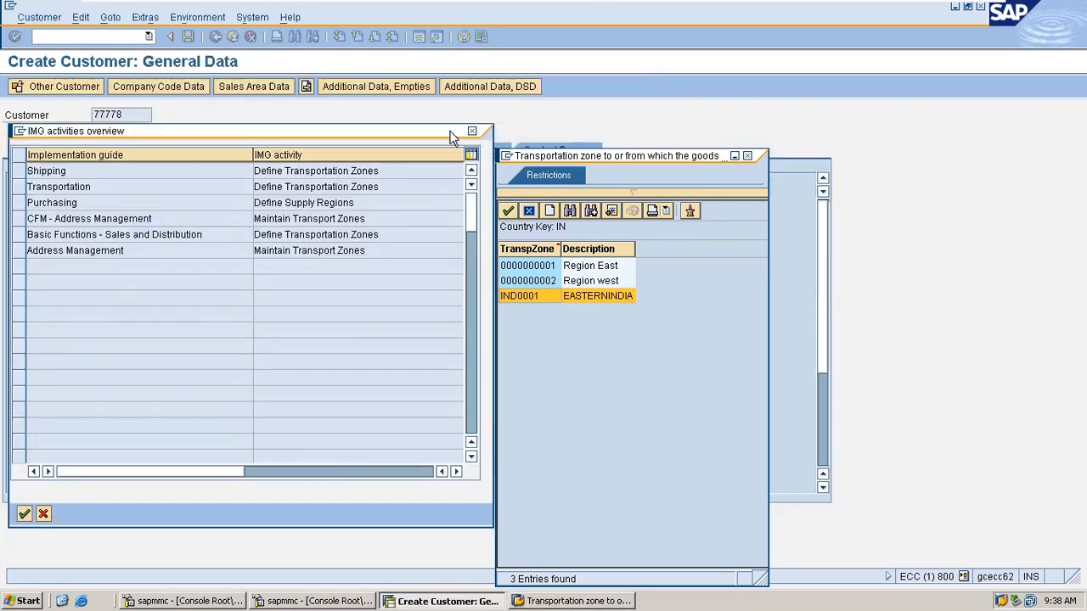
- Close the IMG dialogs and apply transportation zone IND0002 to the customer's address
left_click(473, 133)
left_click(473, 133)
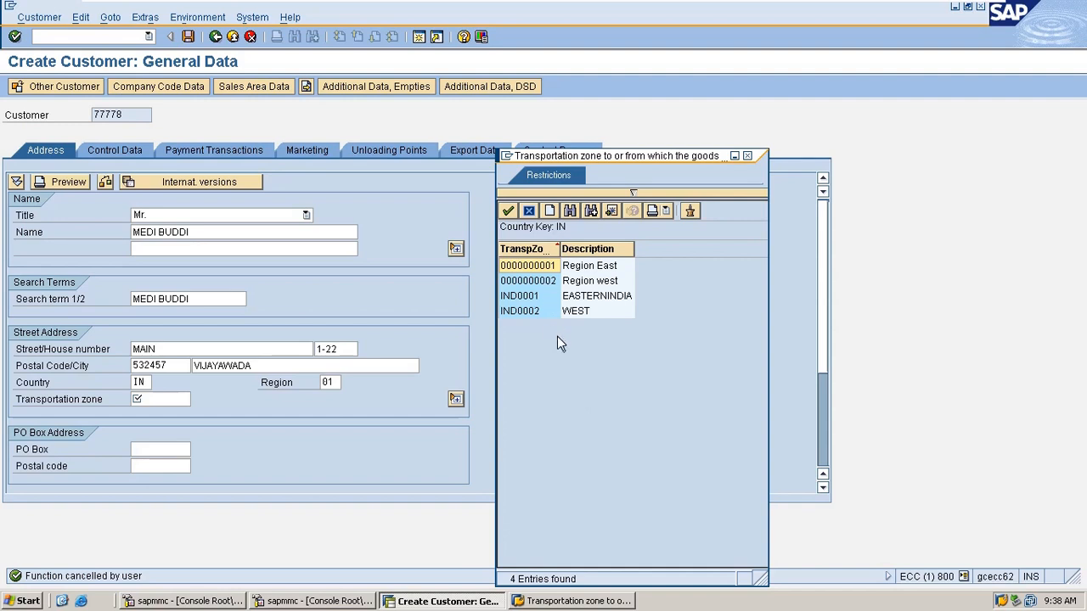
left_click(530, 311)
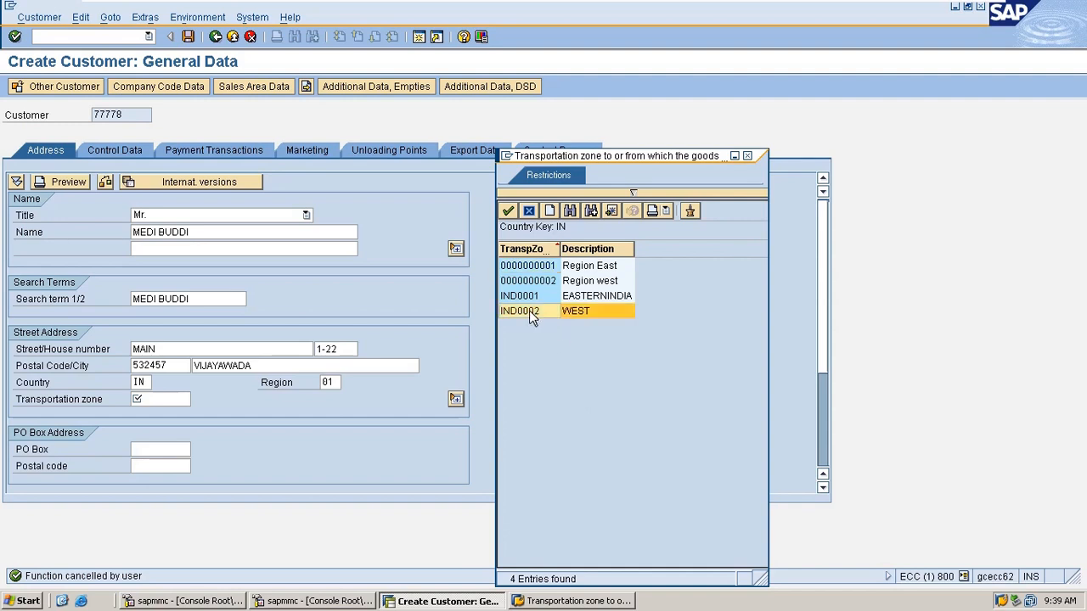
double_click(529, 311)
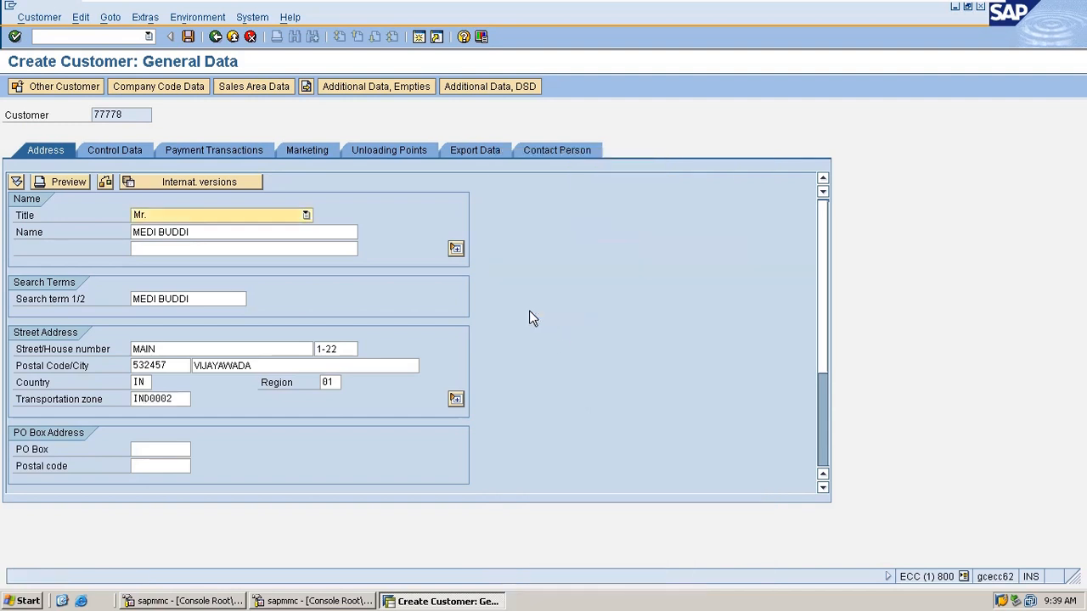
key("Return")
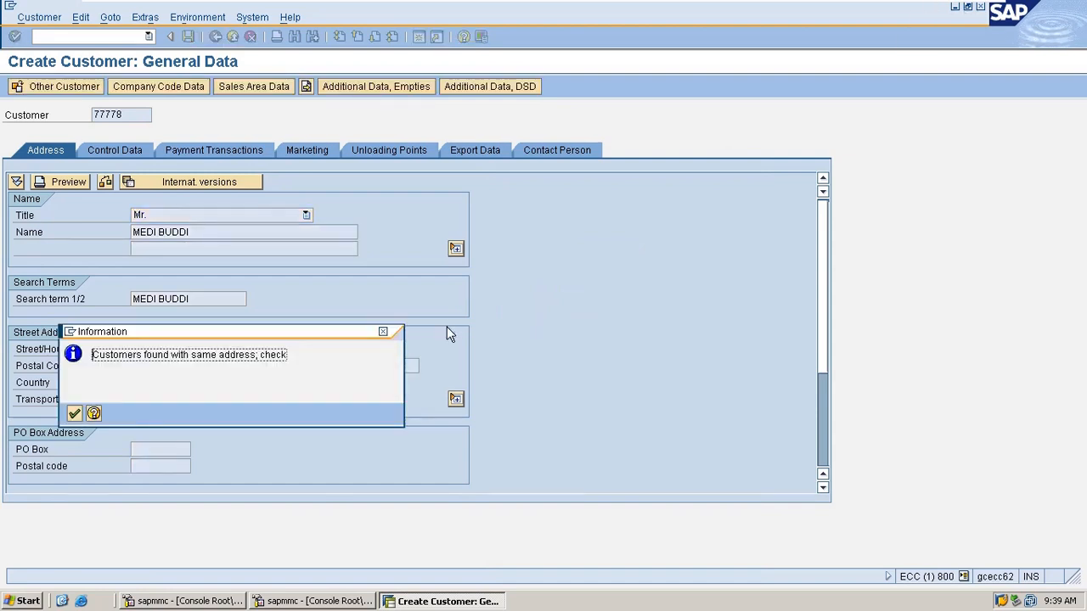
- Review the existing customer flagged with the same address, then close the duplicates list
key("Return")
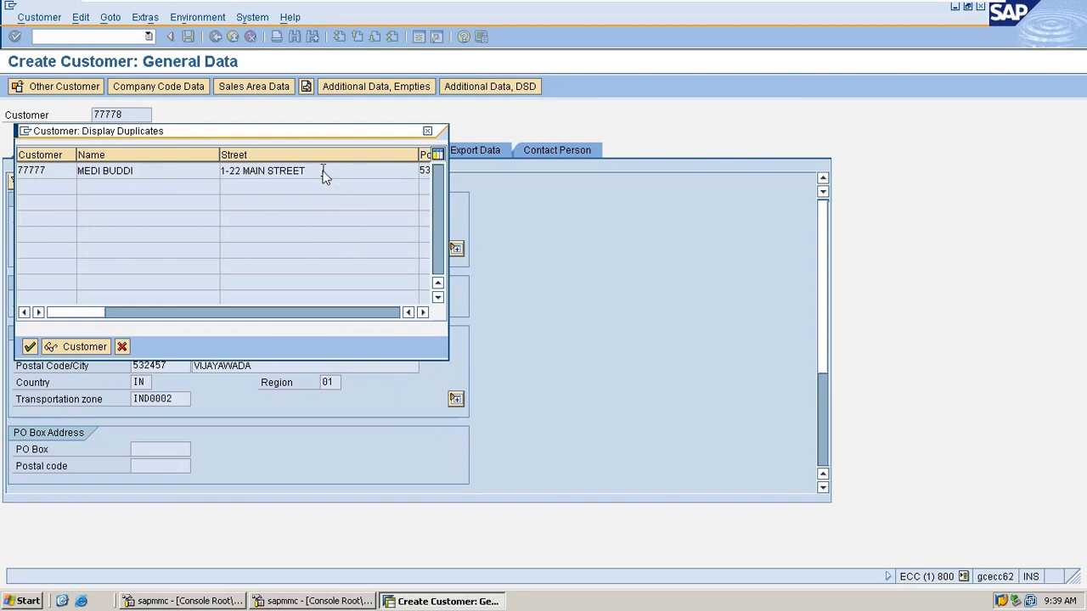
double_click(322, 171)
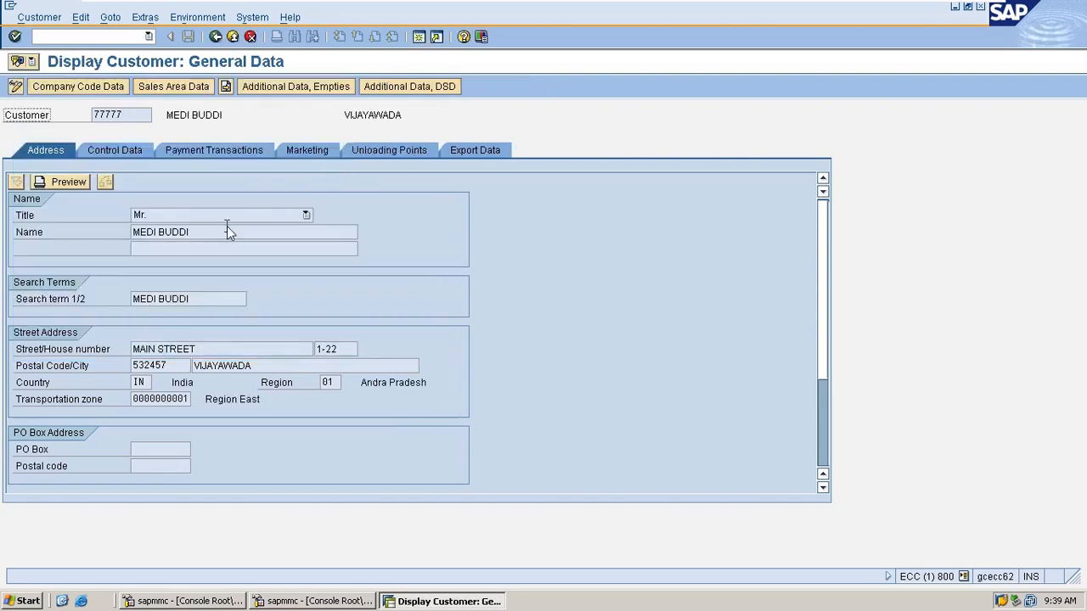
left_click(215, 37)
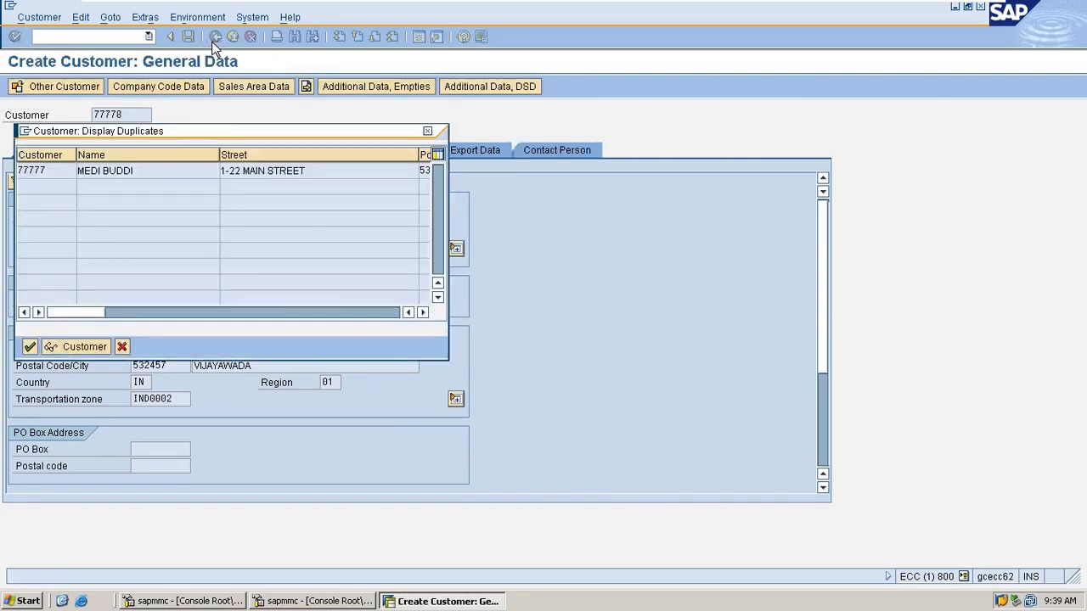
left_click(429, 134)
- Change the customer's name and search term to MEDICO
double_click(165, 233)
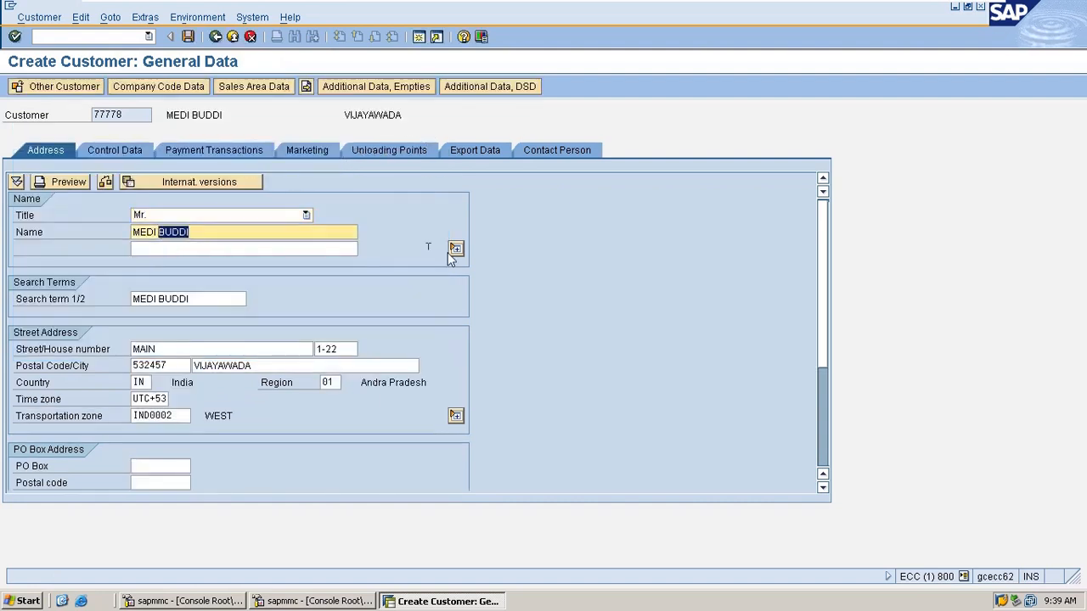
key("BackSpace")
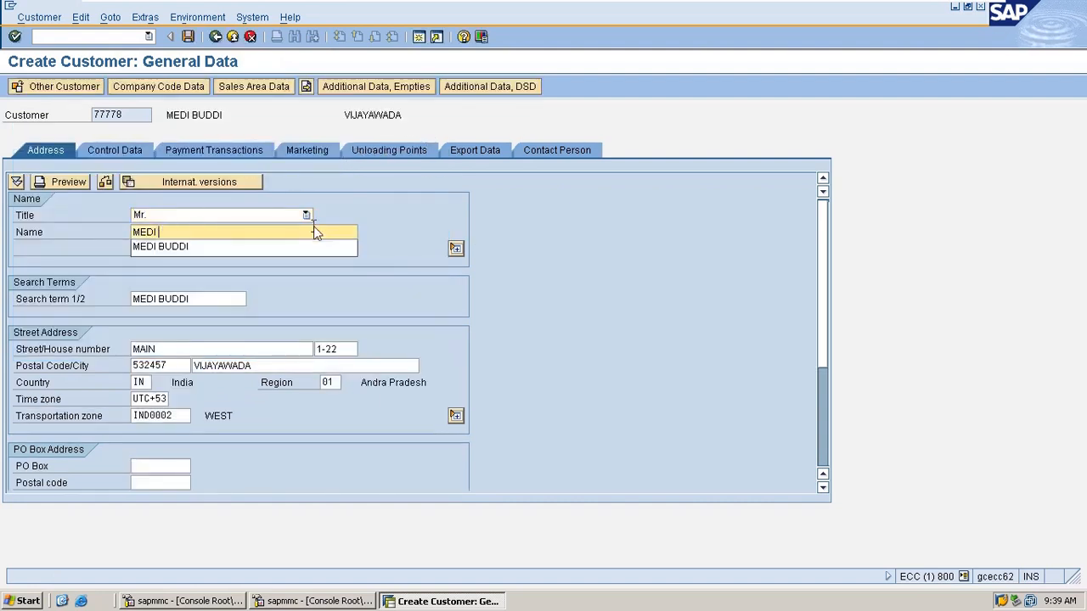
key("BackSpace")
key("BackSpace")
key("BackSpace")
key("BackSpace")
type("MEDICO")
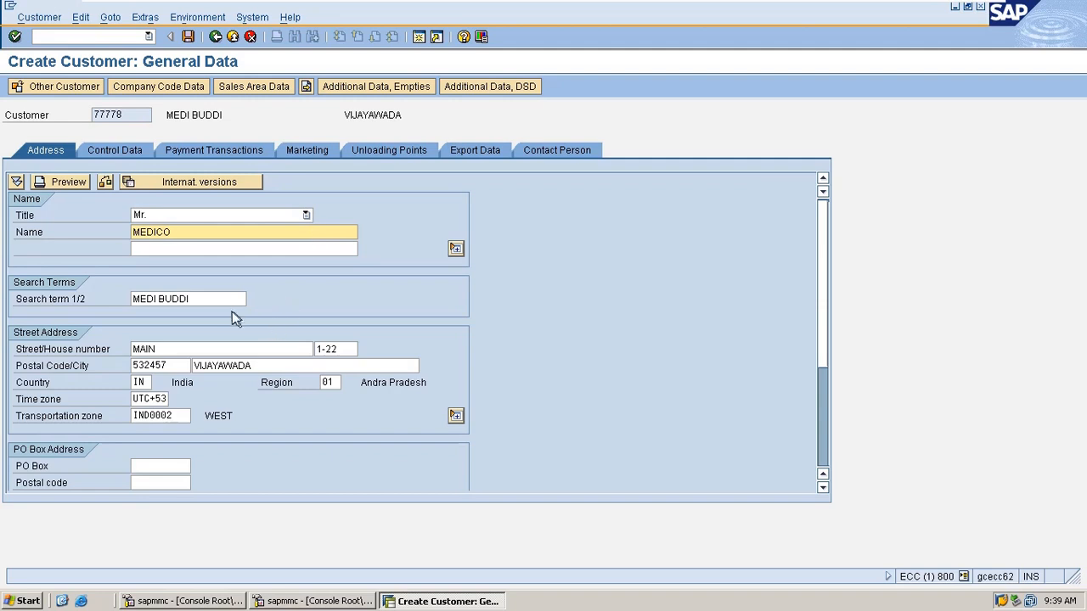
left_click_drag(217, 299, 65, 264)
type("MEDICO")
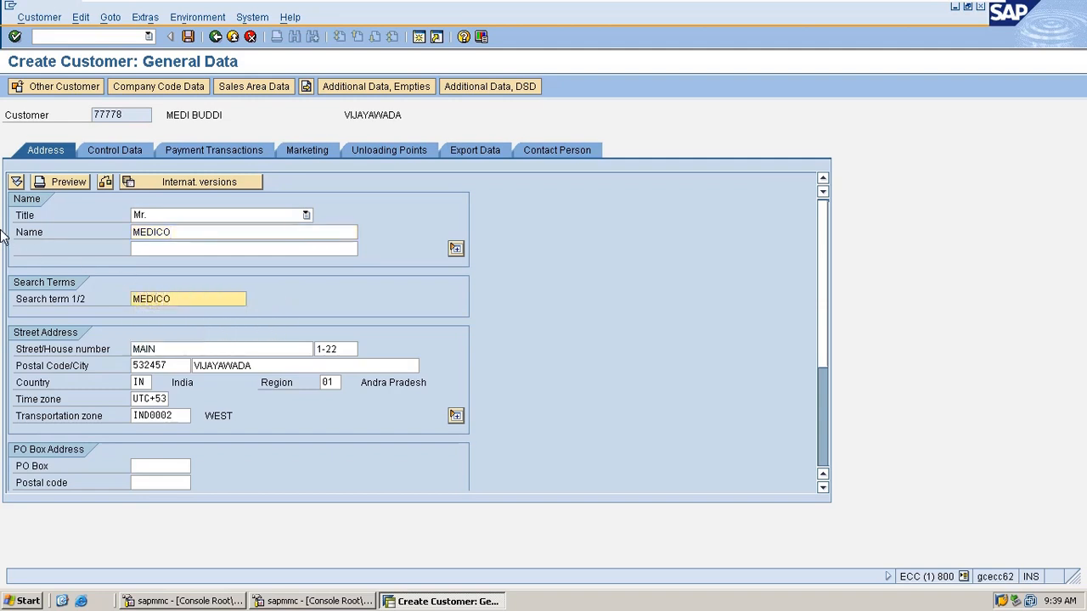
key("Return")
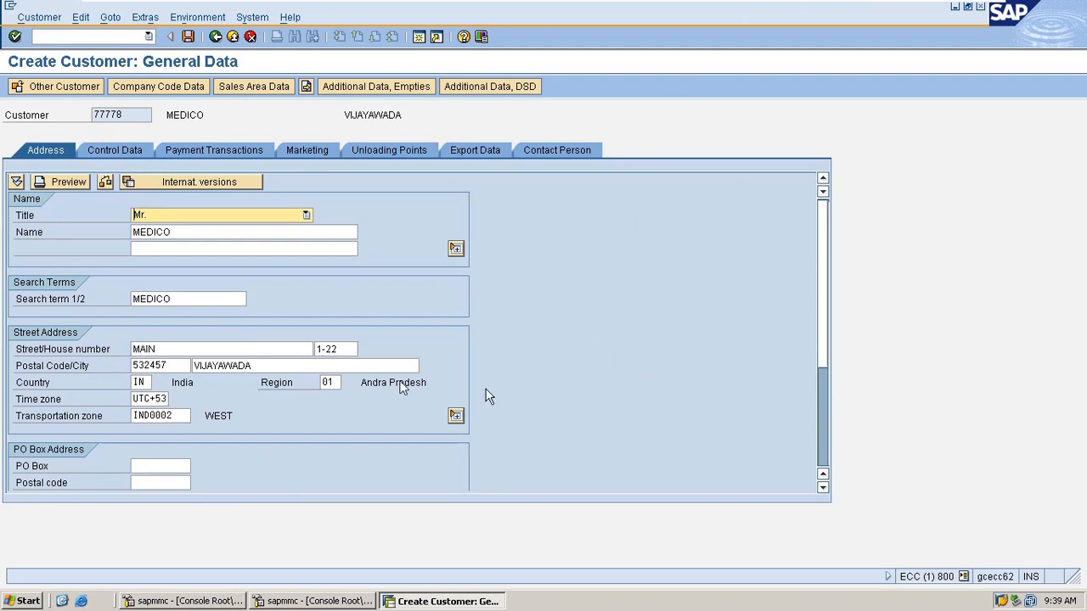
- Set the time zone to INDIA
double_click(136, 399)
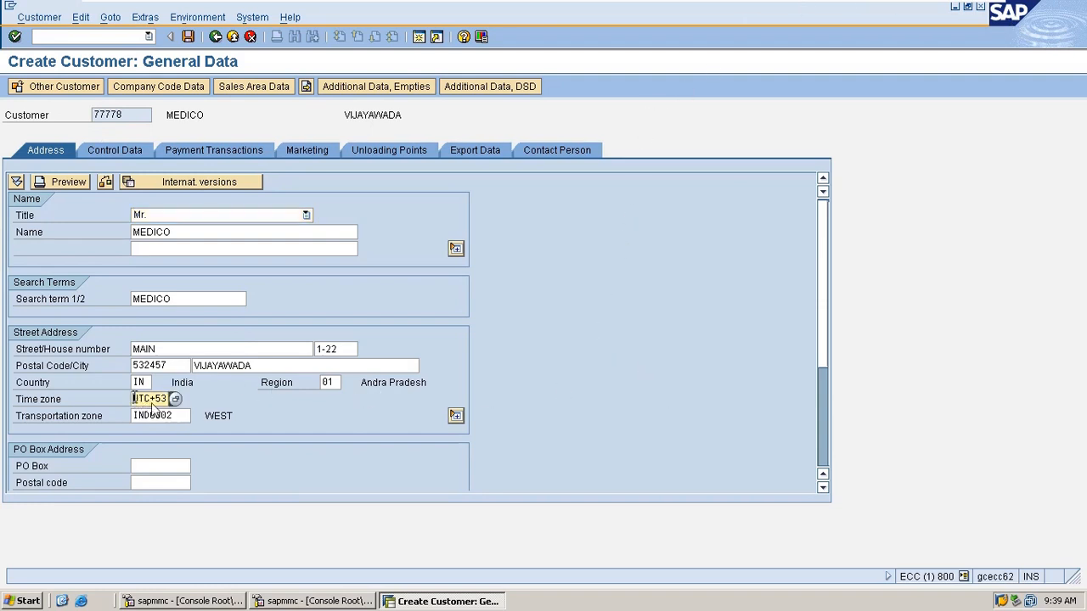
type("i")
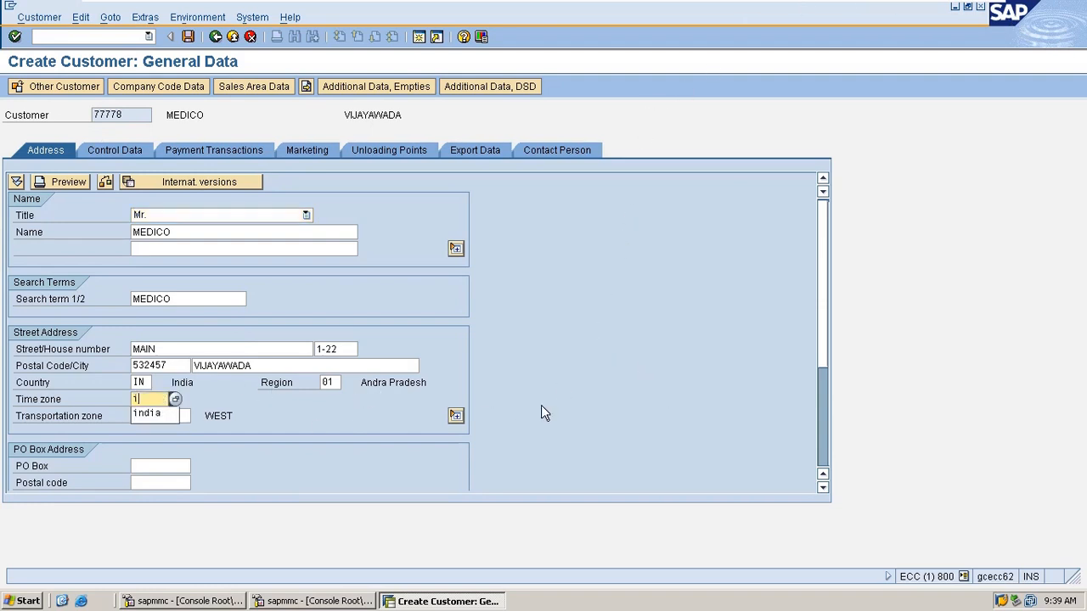
type("ndia")
key("Return")
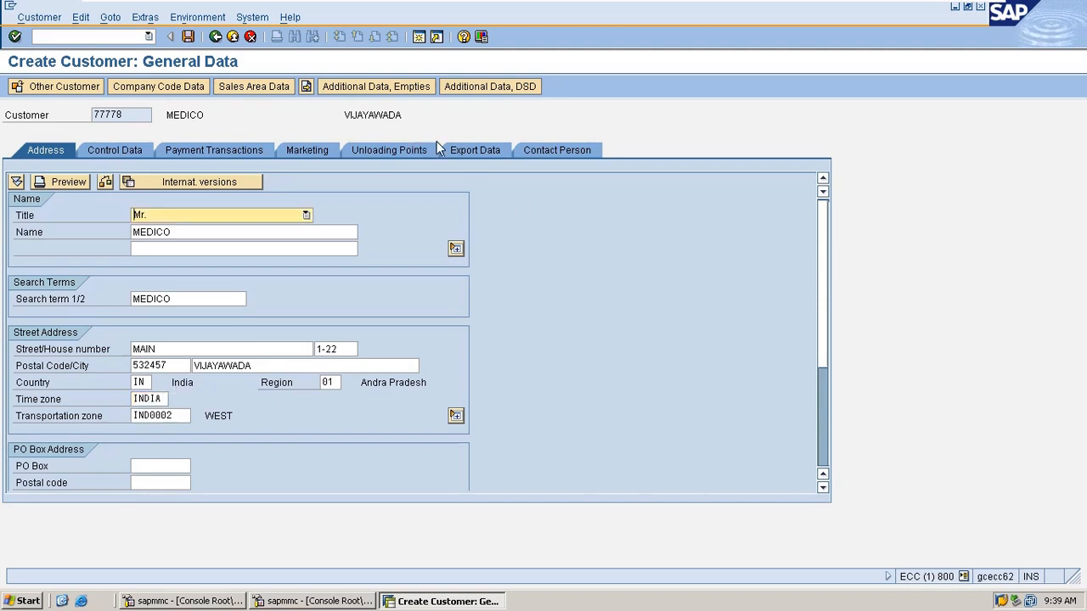
- Go from Control Data to Payment Transactions and select row 1's bank country cell
left_click(118, 147)
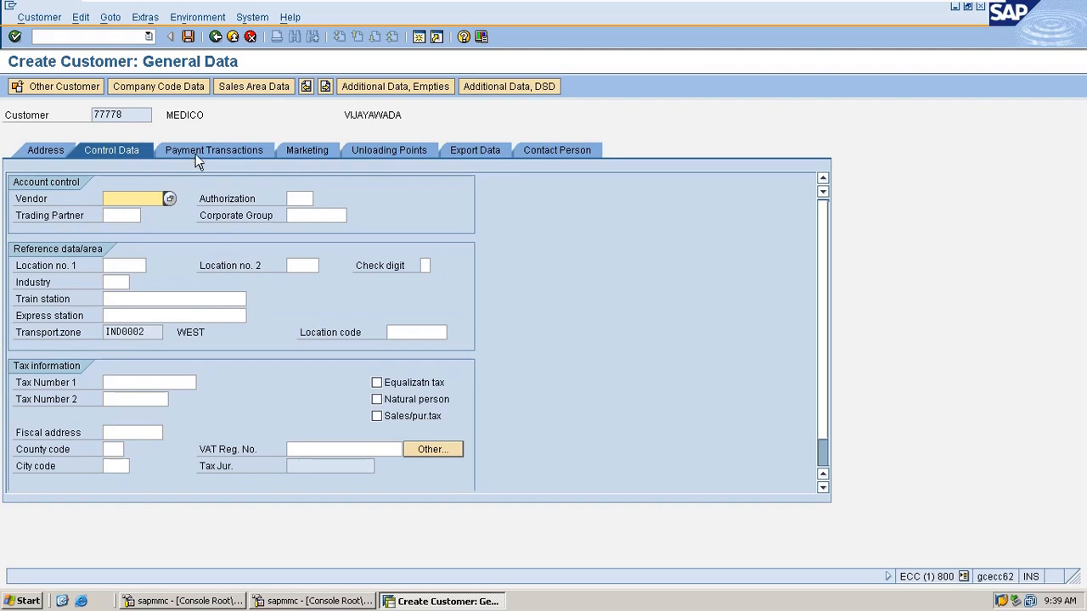
left_click(234, 151)
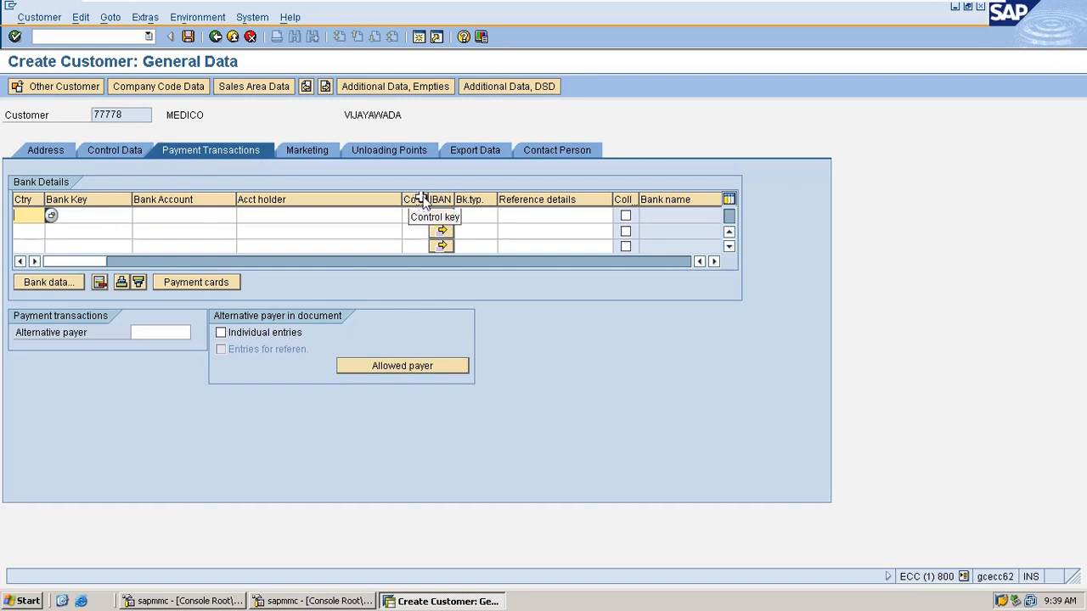
left_click(74, 229)
left_click(75, 217)
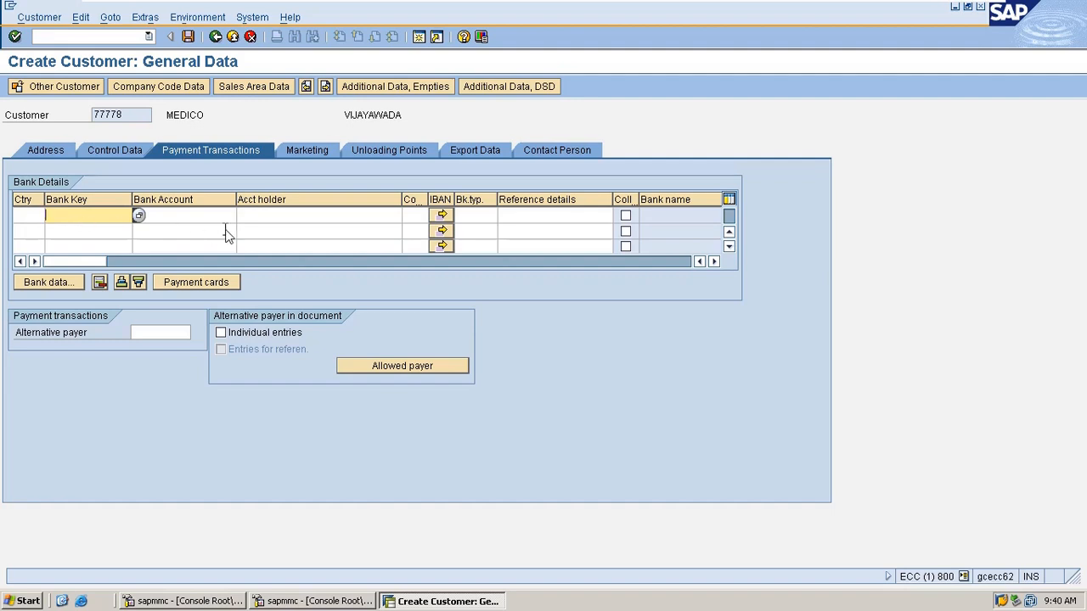
left_click(35, 217)
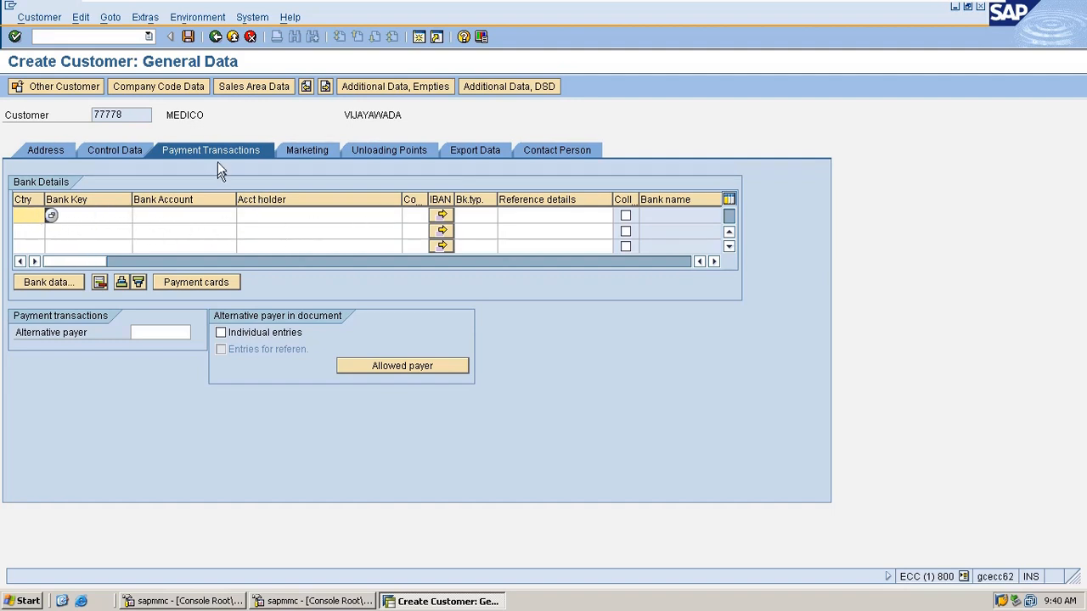
- Switch to the customer's Marketing tab
left_click(292, 152)
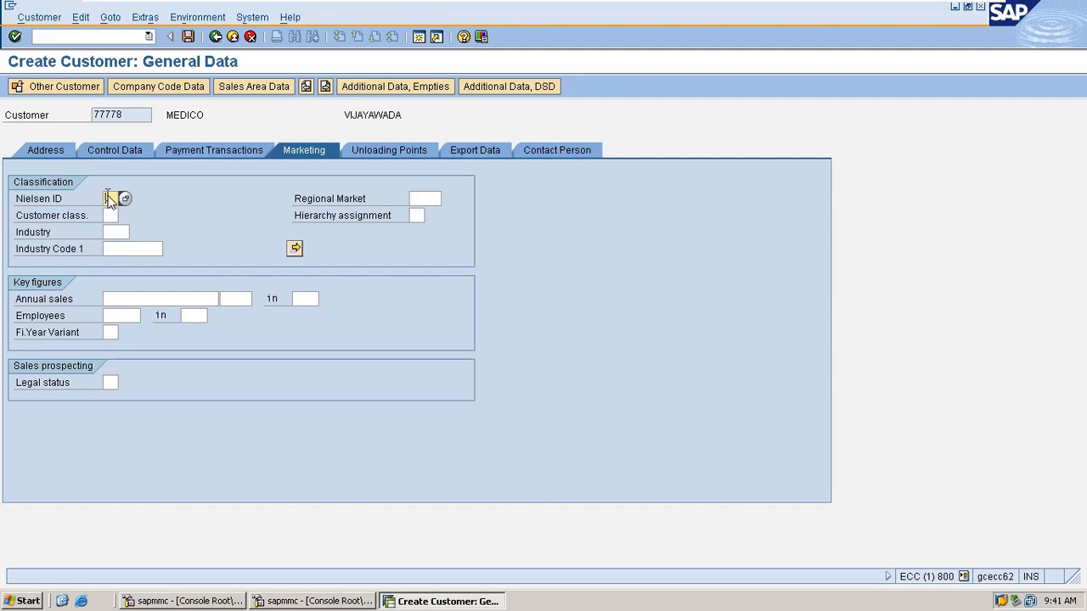
- Launch the SPRO customizing transaction in a new session with /0SPRO
left_click(78, 37)
type("/0SPRO")
key("Return")
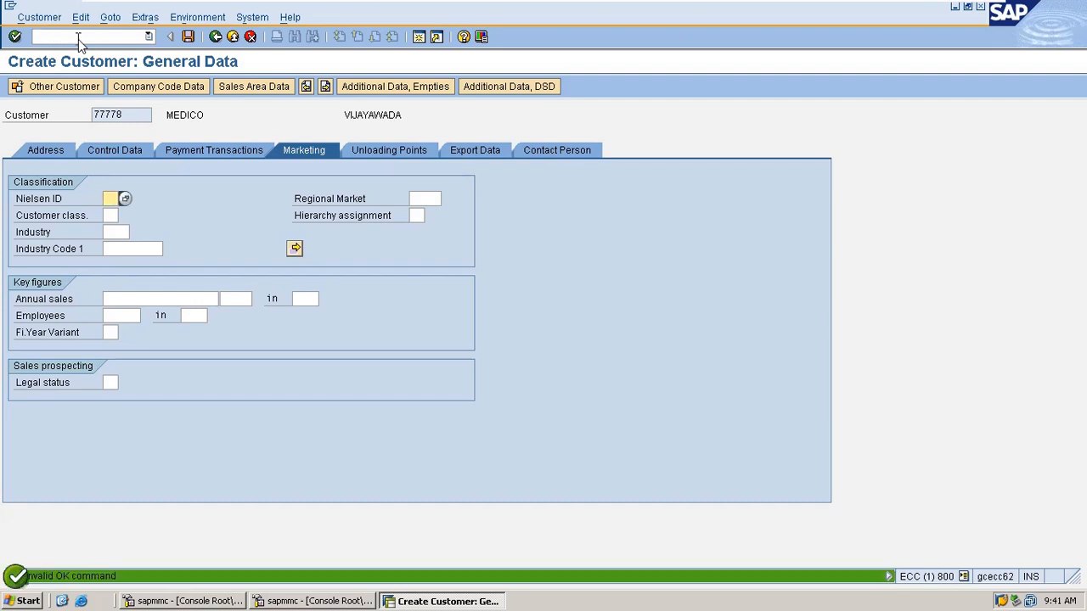
left_click(64, 37)
type("/")
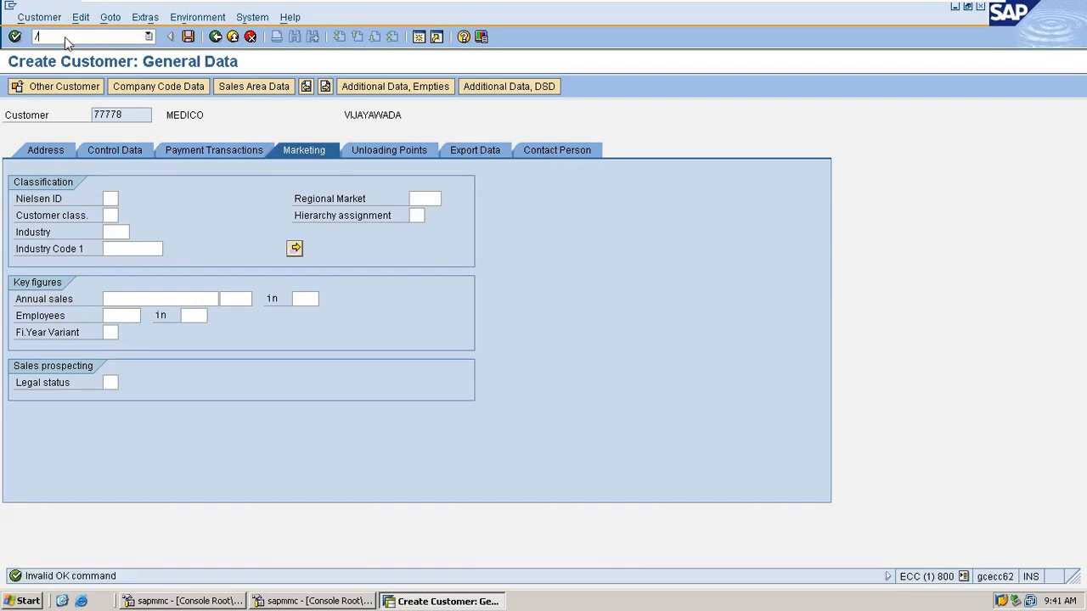
type("0SPRO")
key("Return")
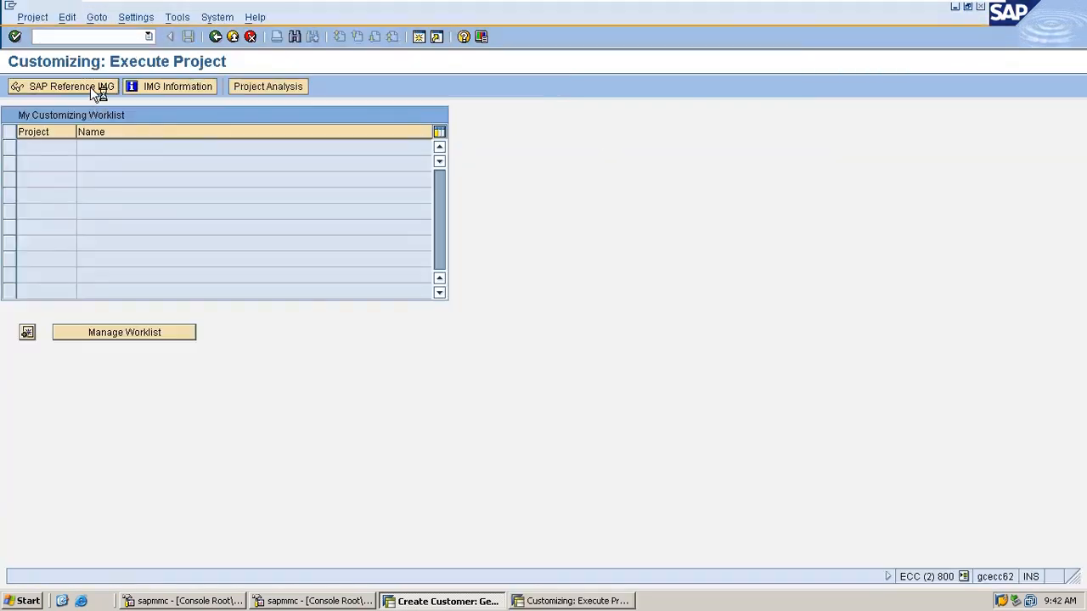
- In the SAP Reference IMG, go to Sales and Distribution > Master Data > Business Partners > Customers > Marketing and run Define Nielsen ID
left_click(90, 87)
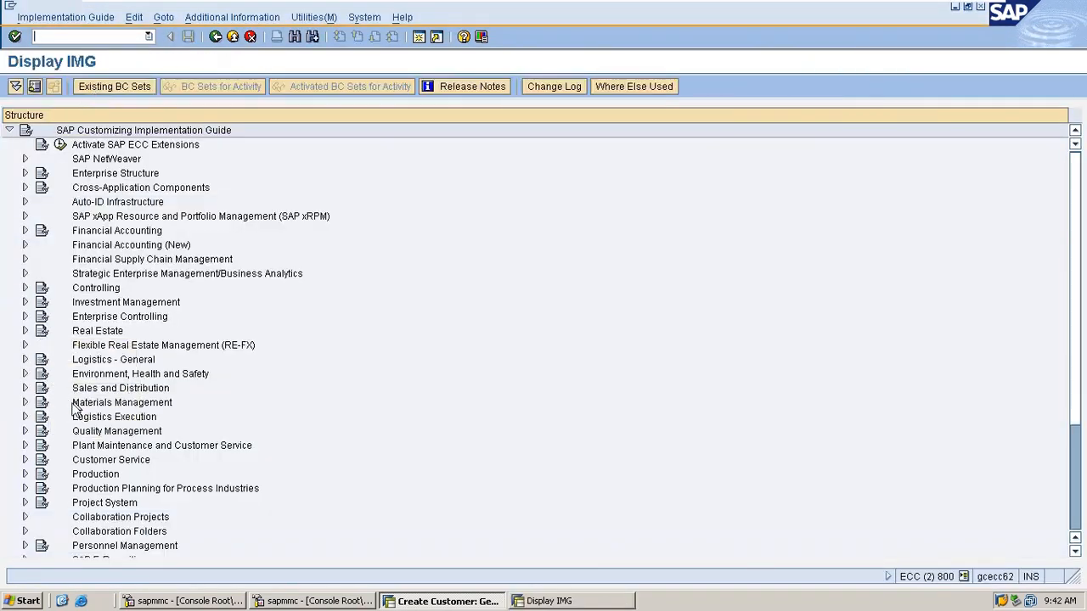
left_click(26, 389)
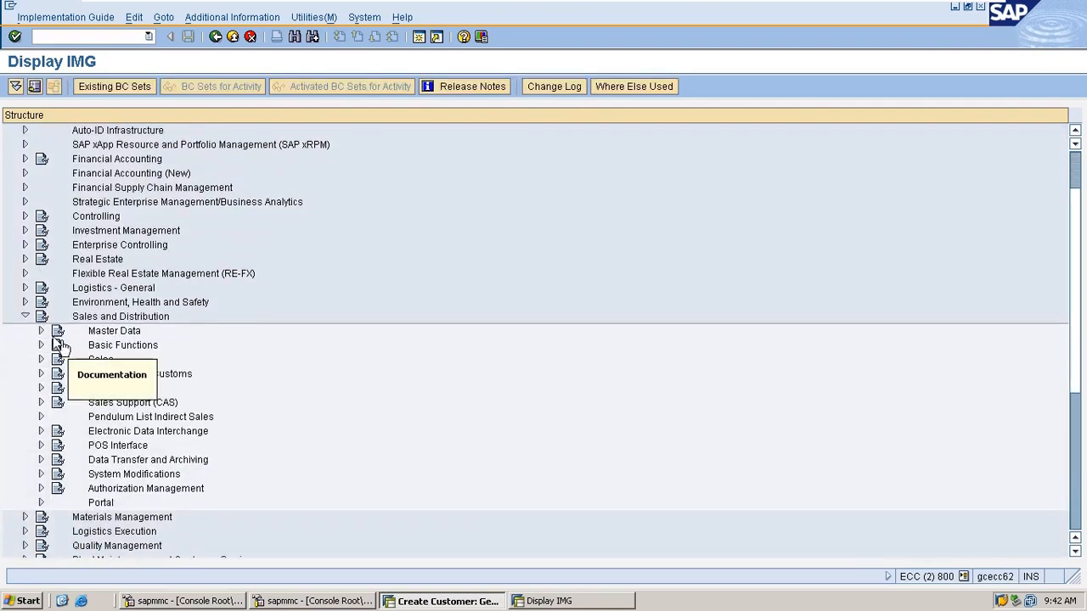
left_click(41, 331)
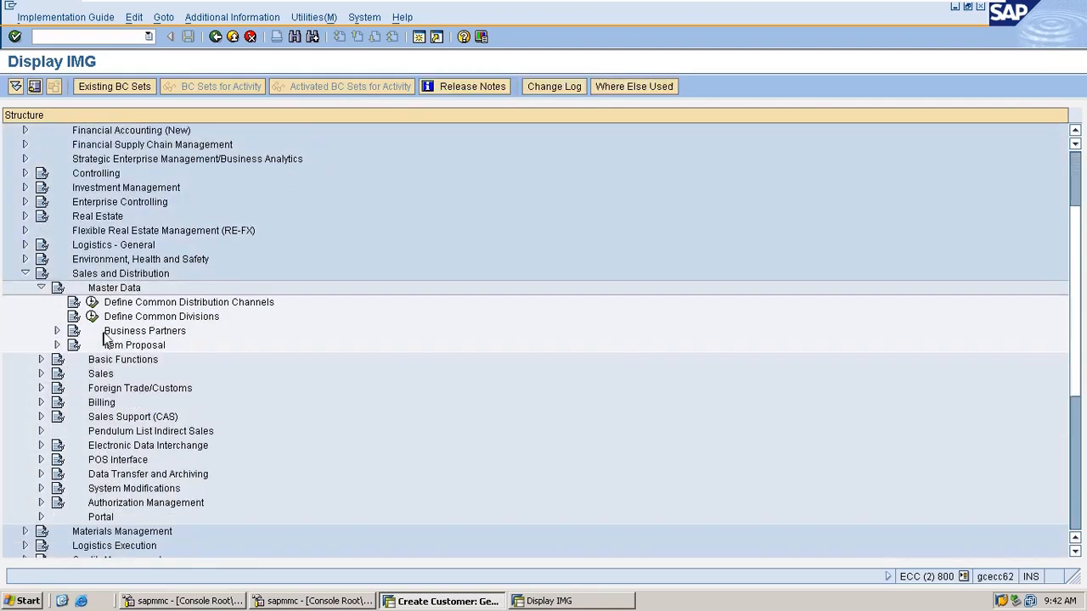
left_click(56, 331)
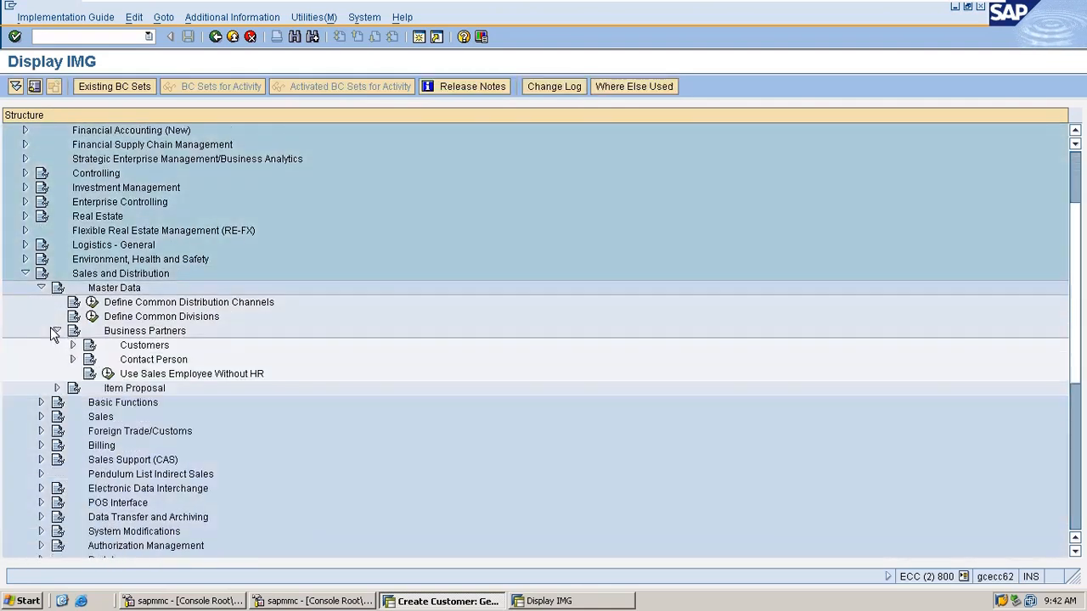
left_click(73, 288)
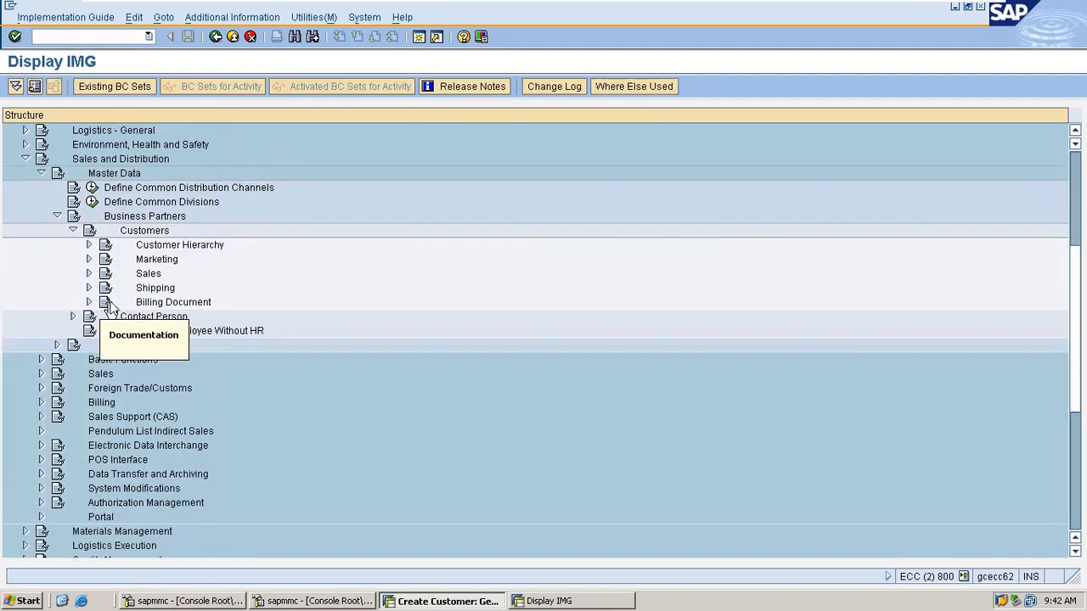
left_click(88, 259)
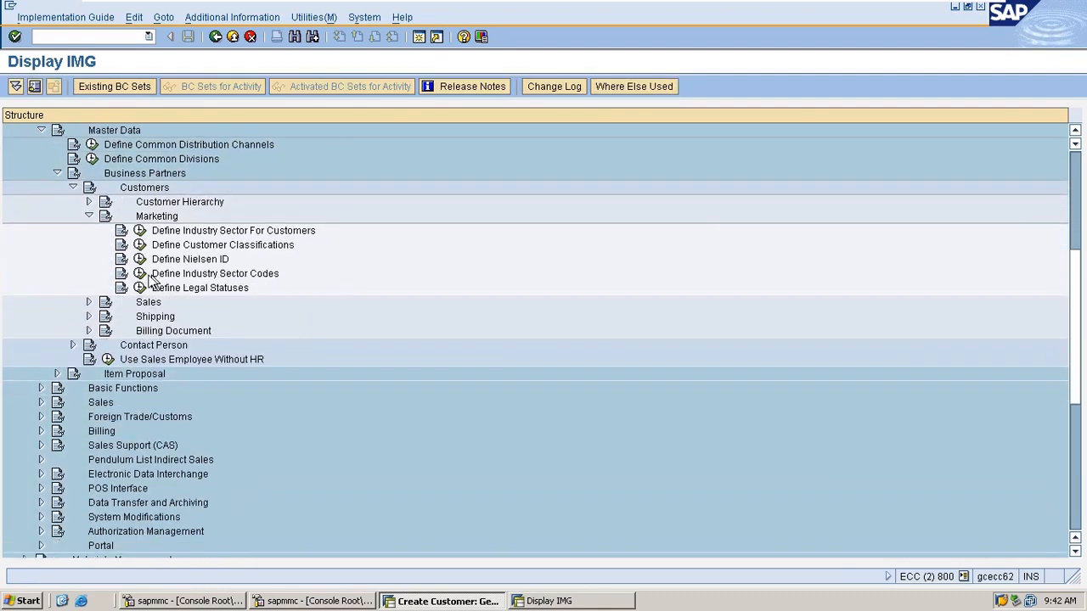
left_click(140, 259)
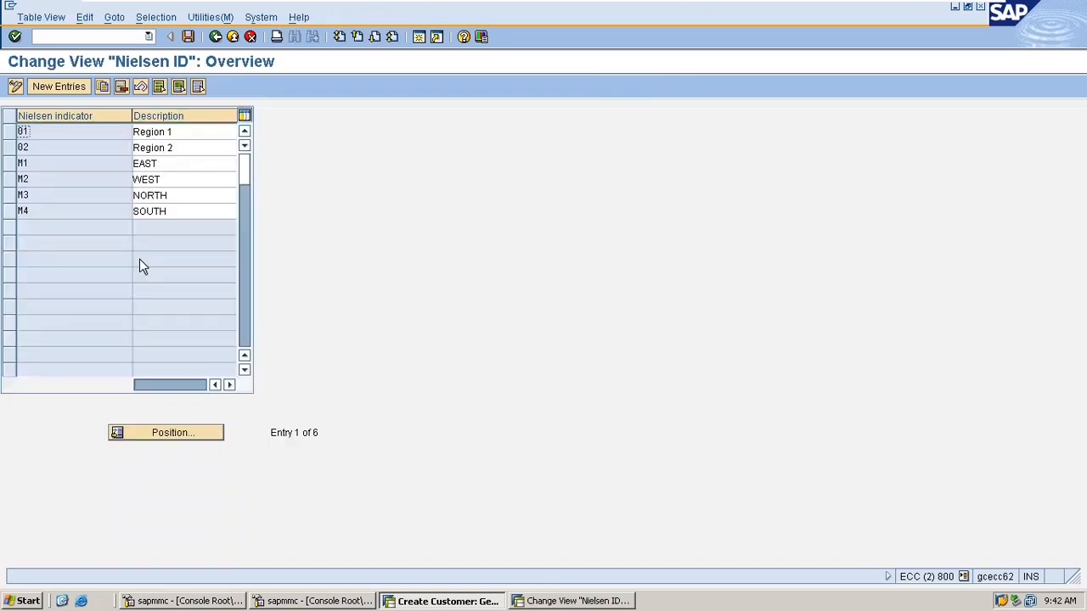
- Select Nielsen entries M1–M4 (EAST, WEST, NORTH, SOUTH), save, and back out of the table
left_click(9, 167)
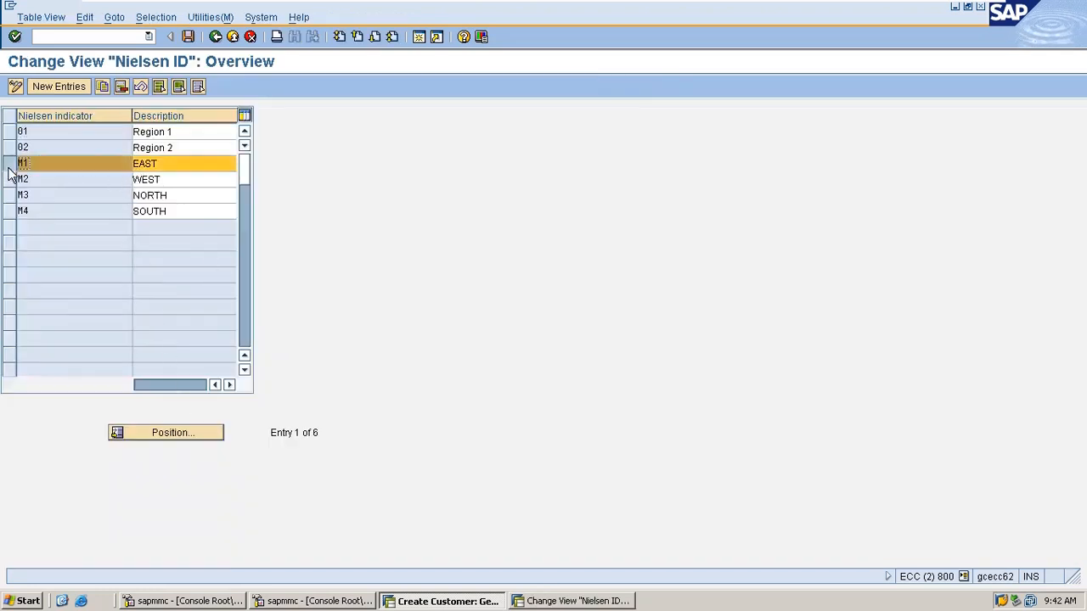
left_click(9, 180)
left_click(10, 195)
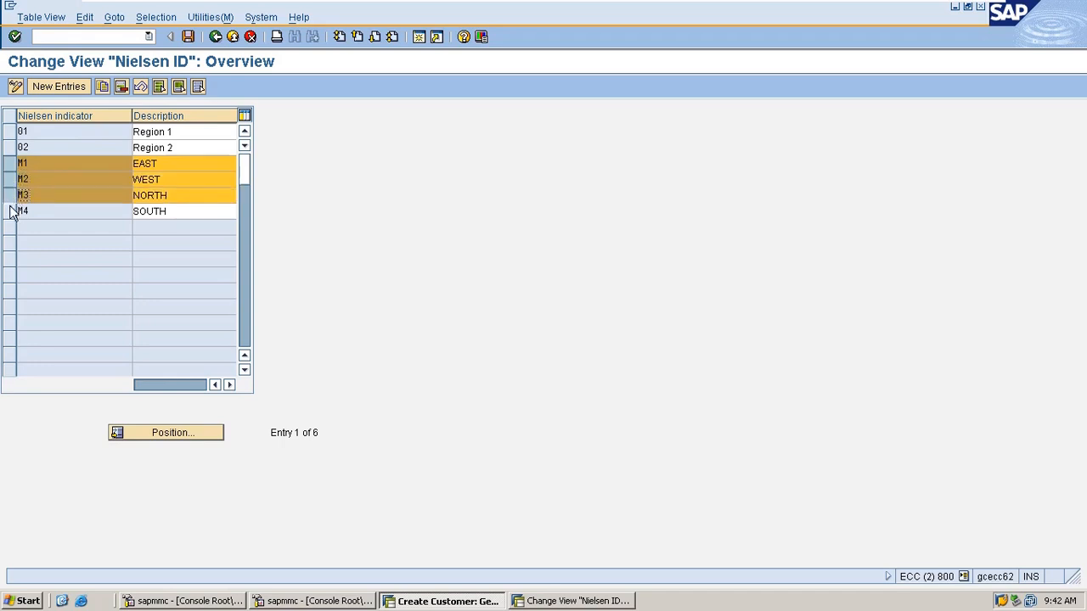
left_click(9, 211)
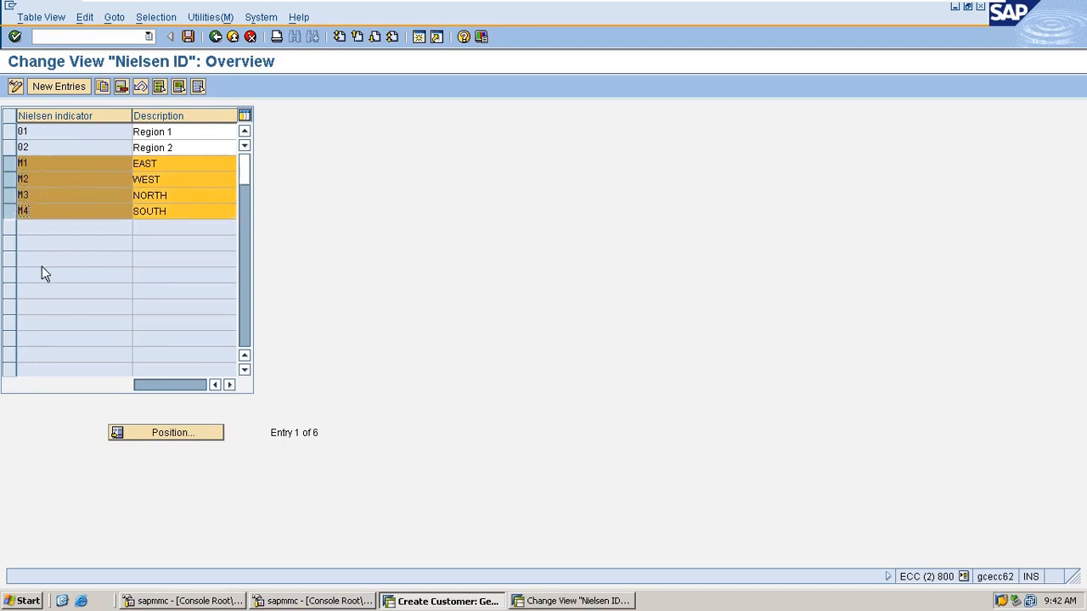
left_click(188, 38)
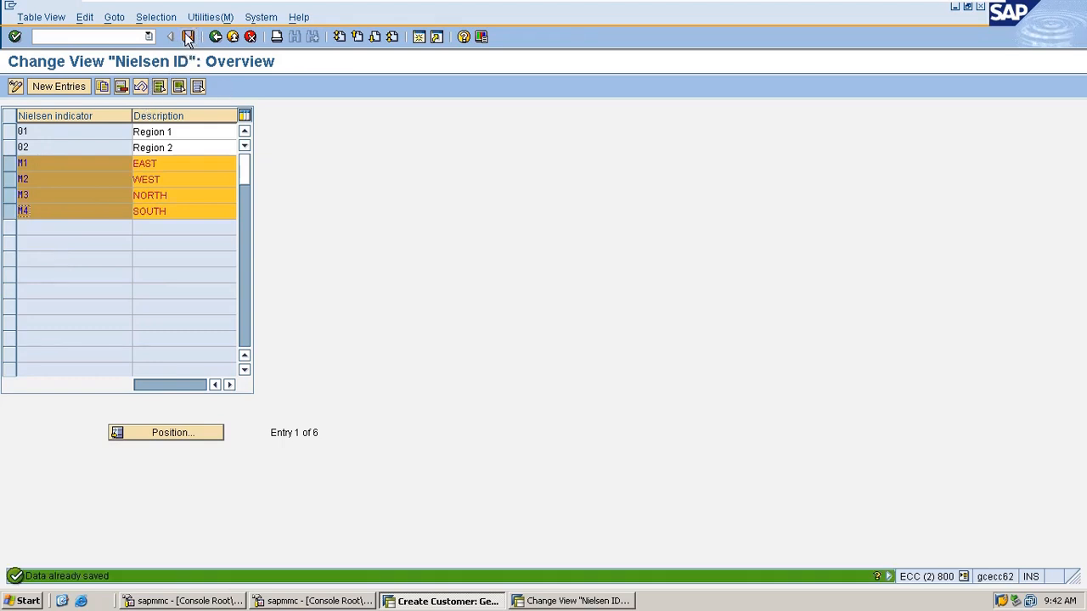
left_click(216, 37)
left_click(215, 36)
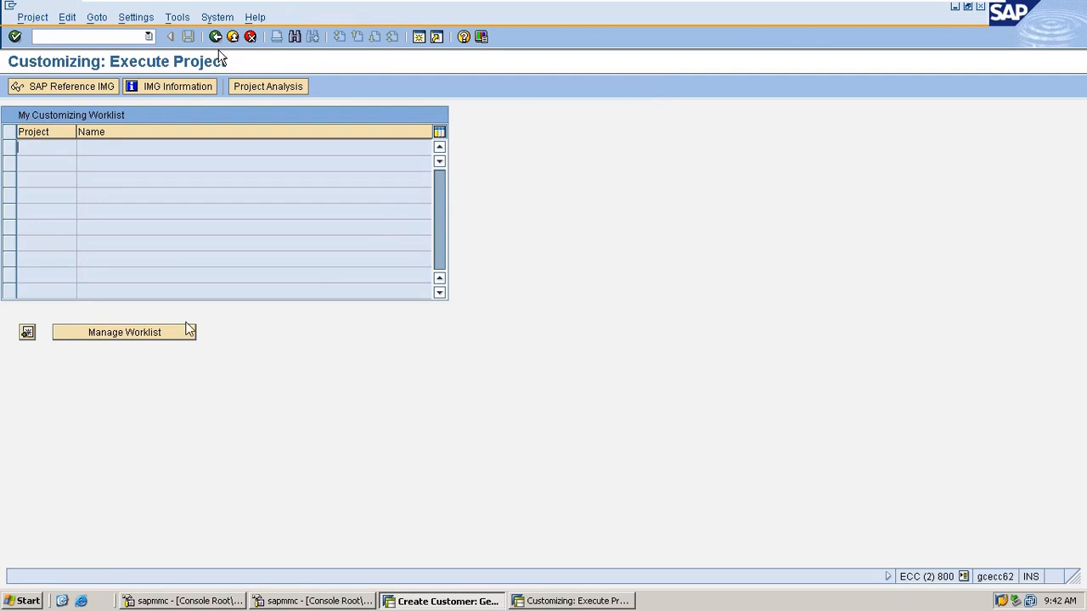
- Back in the customer creation window, enter Nielsen ID M1 (EAST) and confirm it
left_click(559, 601)
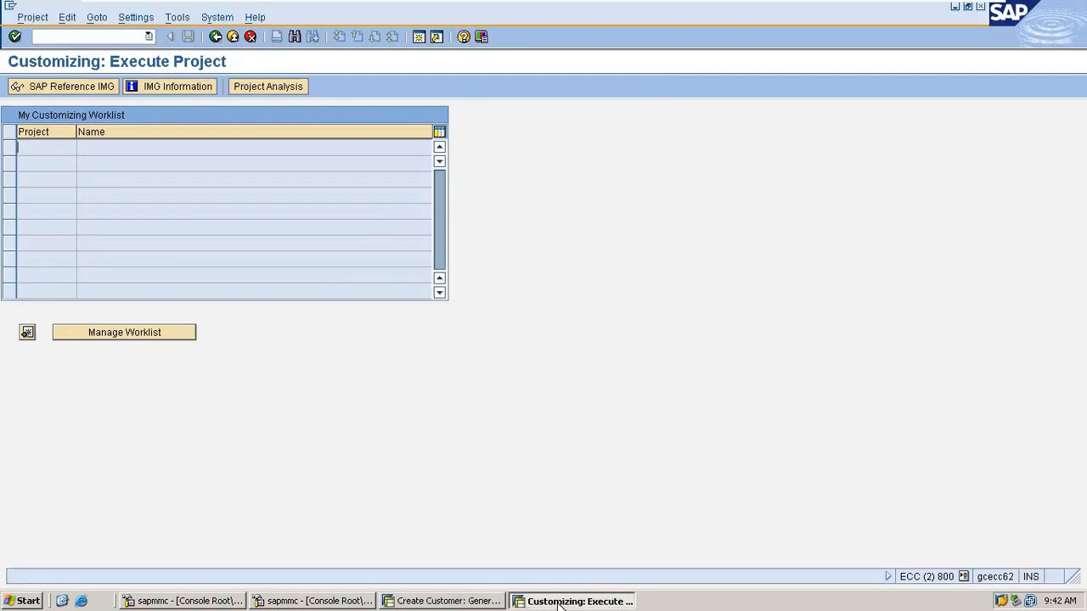
left_click(301, 601)
left_click(425, 601)
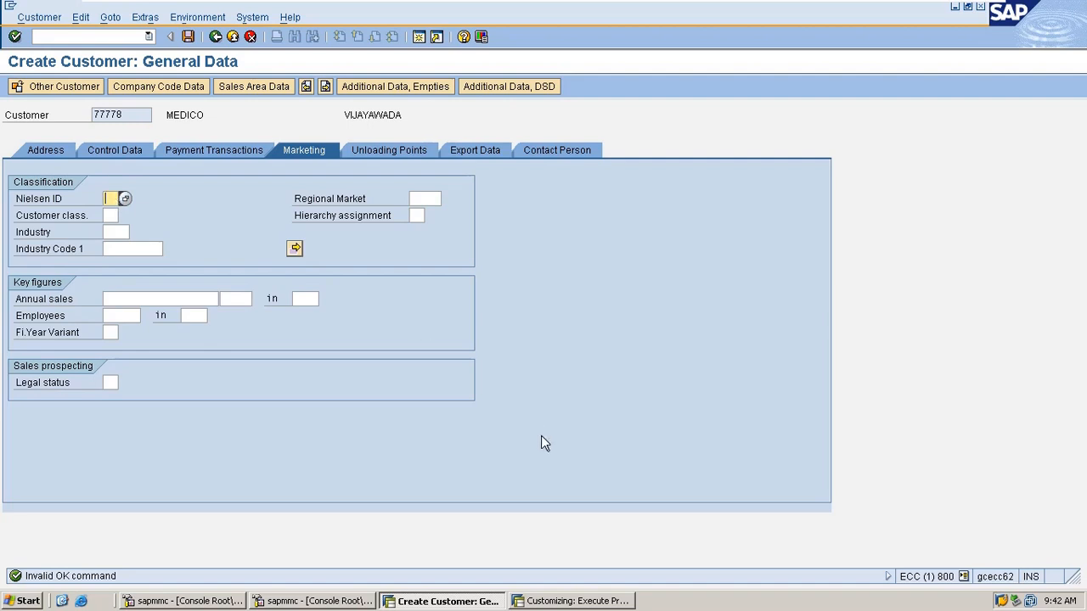
type("M1")
key("Return")
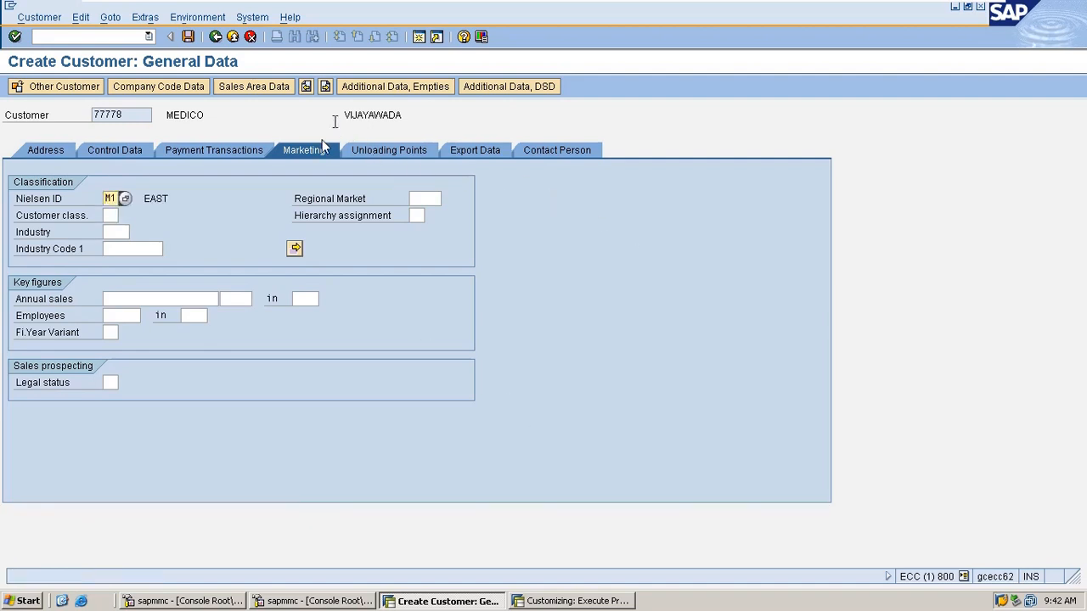
left_click(114, 216)
left_click(116, 198)
- Bring the customizing session window to the front again
left_click(571, 602)
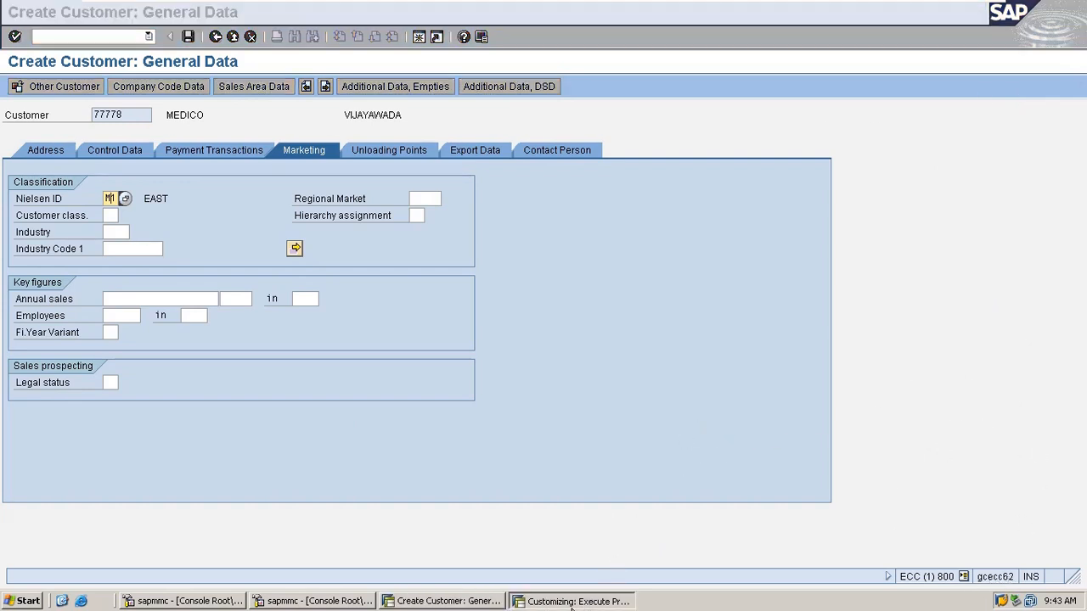
left_click(577, 603)
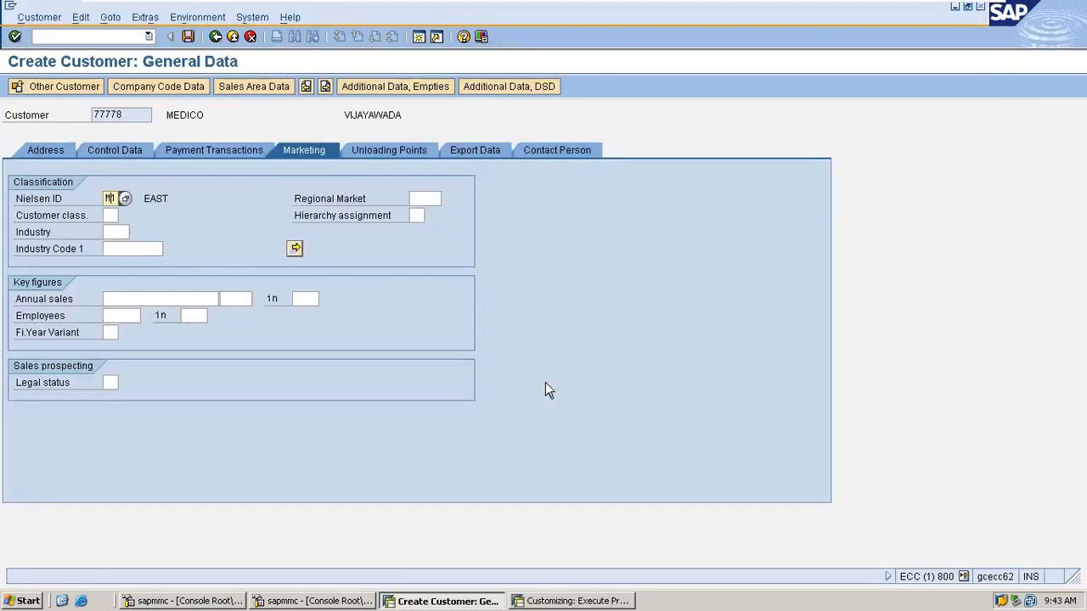
left_click(574, 601)
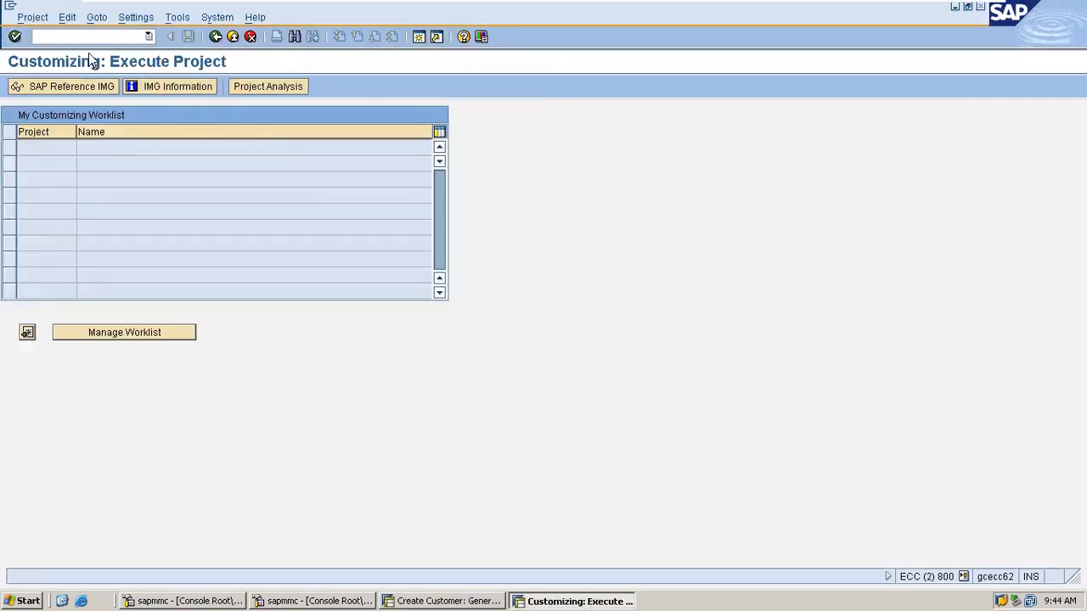
- Run SPRO and open Define Customer Classifications under SD > Master Data > Business Partners > Customers > Marketing
left_click(86, 39)
type("SPRO")
key("Return")
left_click(76, 88)
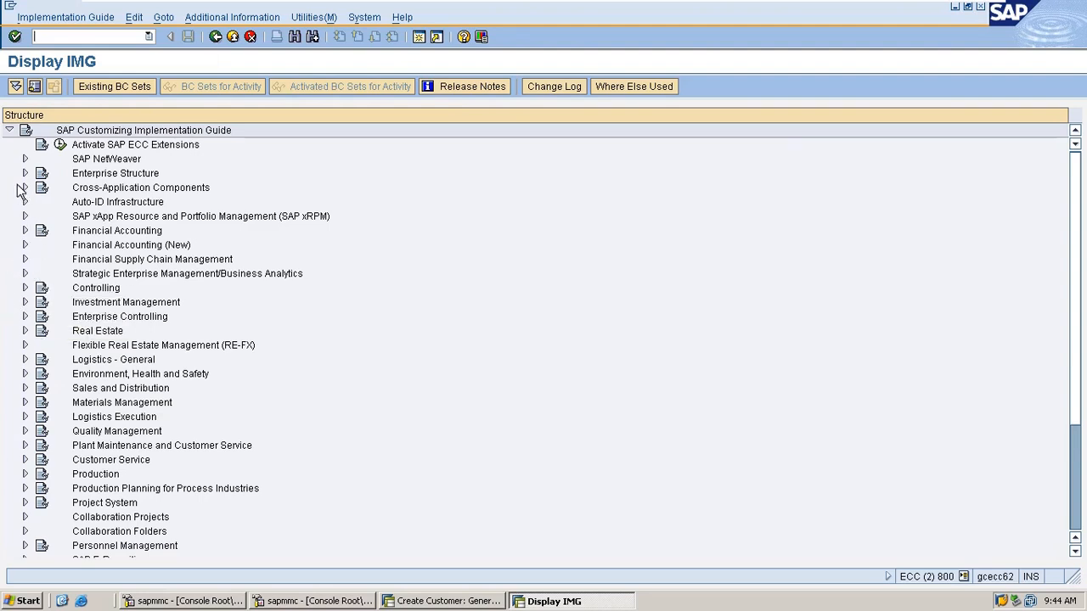
left_click(24, 388)
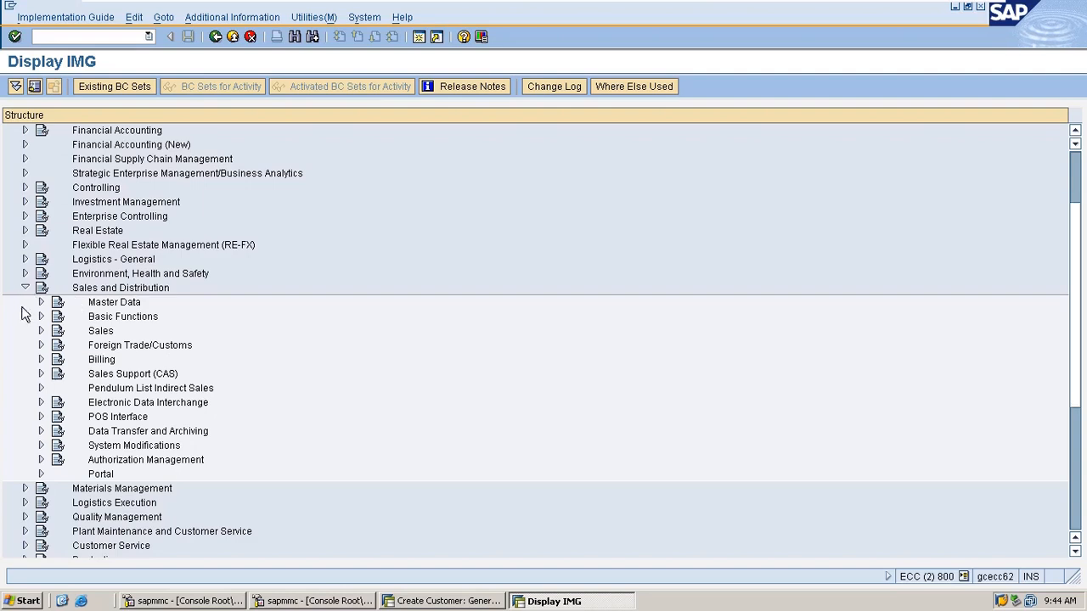
left_click(41, 303)
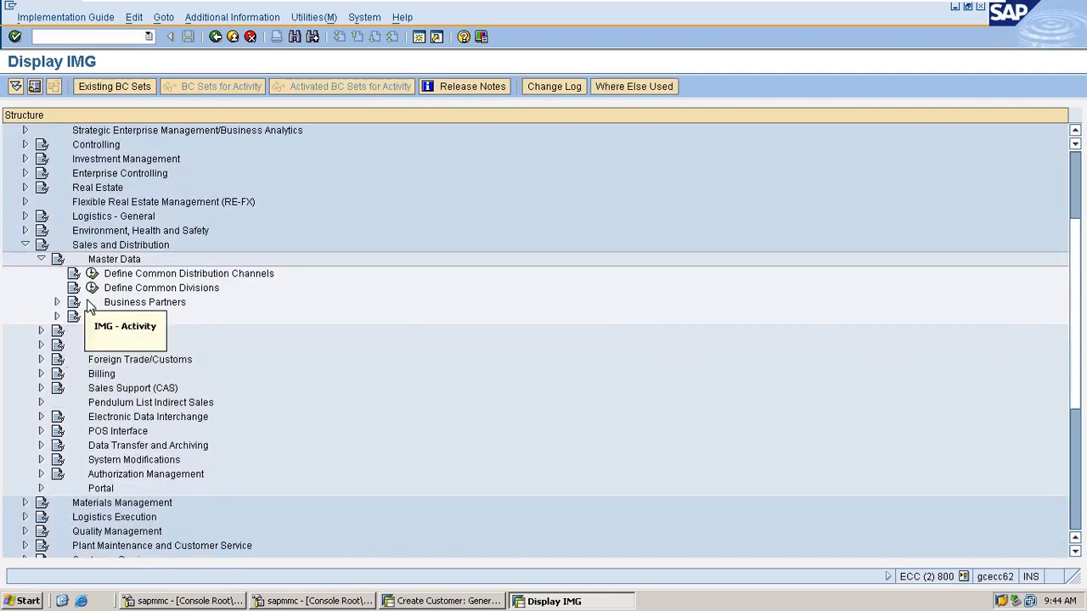
left_click(56, 303)
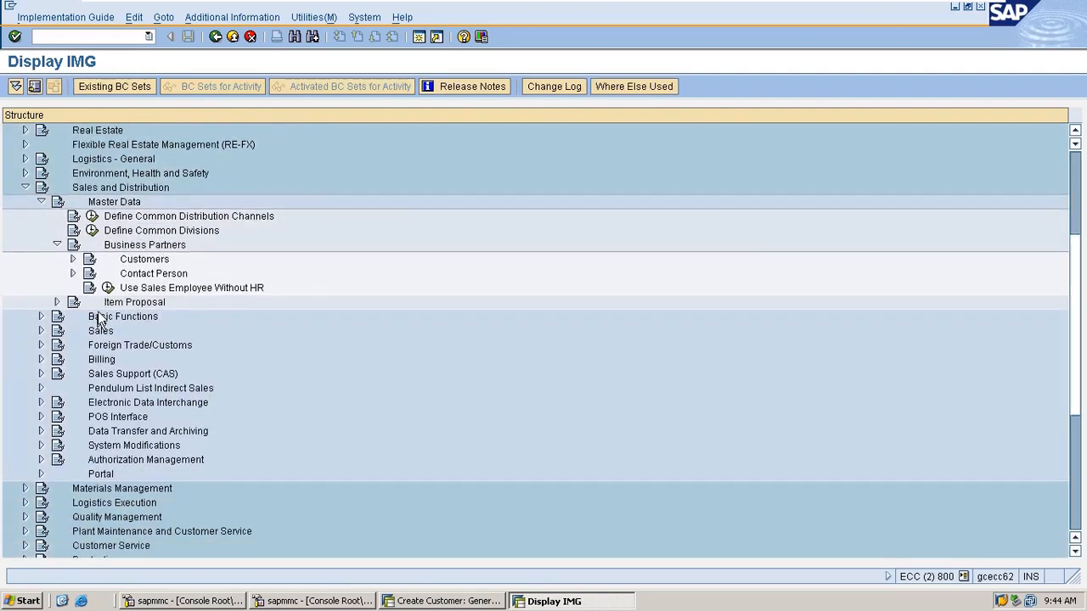
left_click(73, 259)
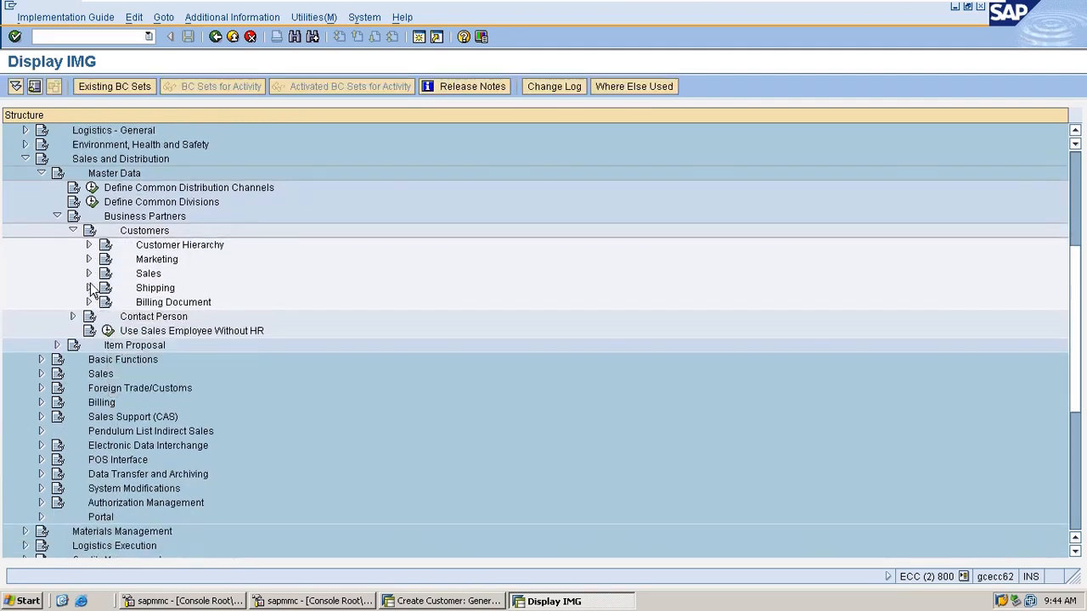
left_click(88, 259)
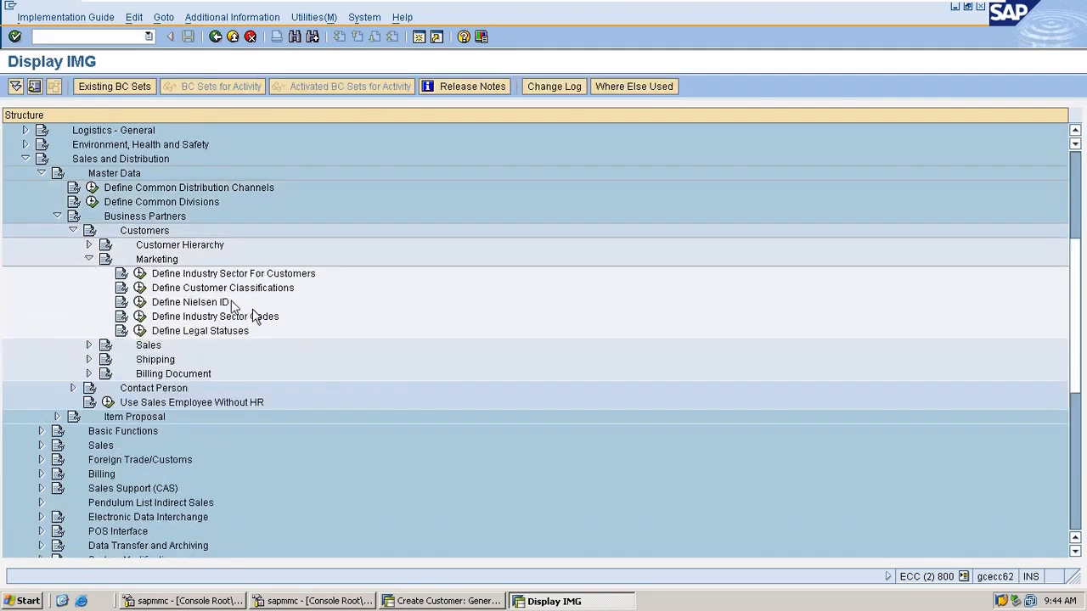
left_click(138, 290)
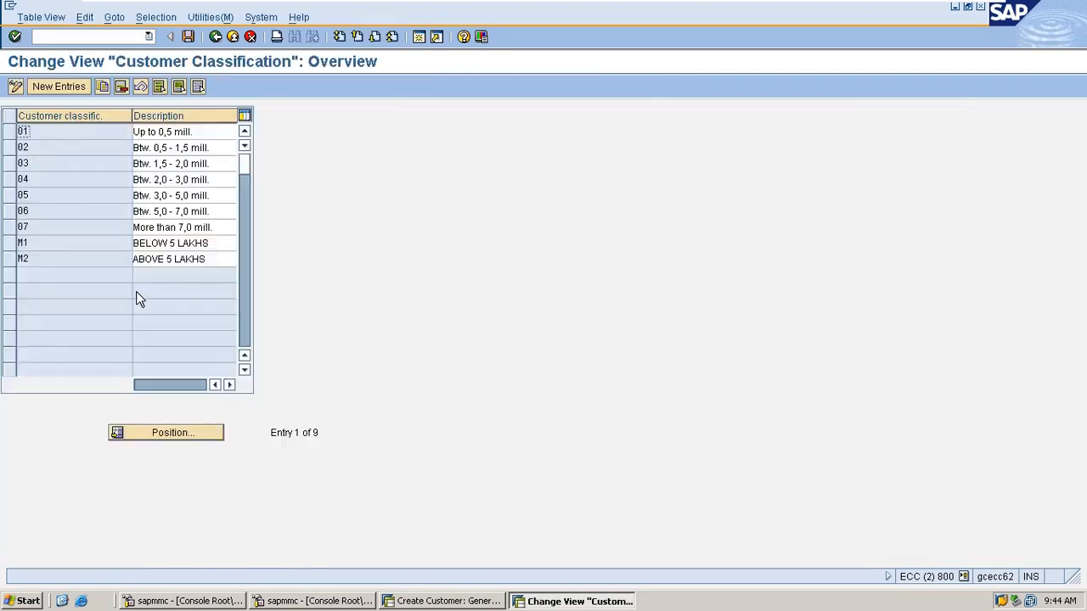
- Review classes M1 (BELOW 5 LAKHS) and M2 (ABOVE 5 LAKHS), then return to the customer creation window
left_click(10, 244)
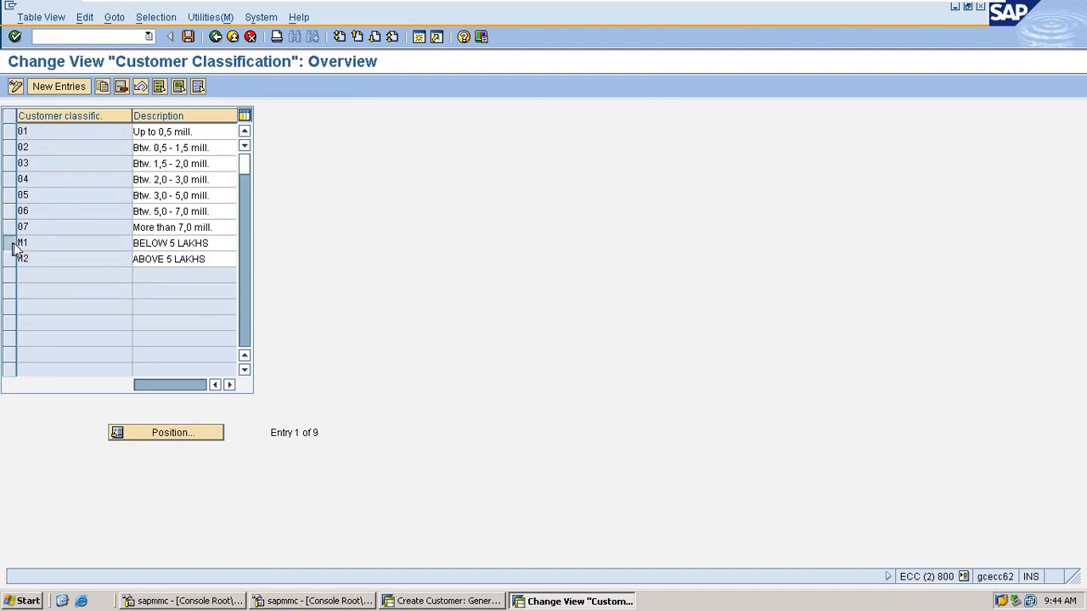
left_click(11, 260)
left_click(10, 245)
left_click(10, 261)
left_click(450, 601)
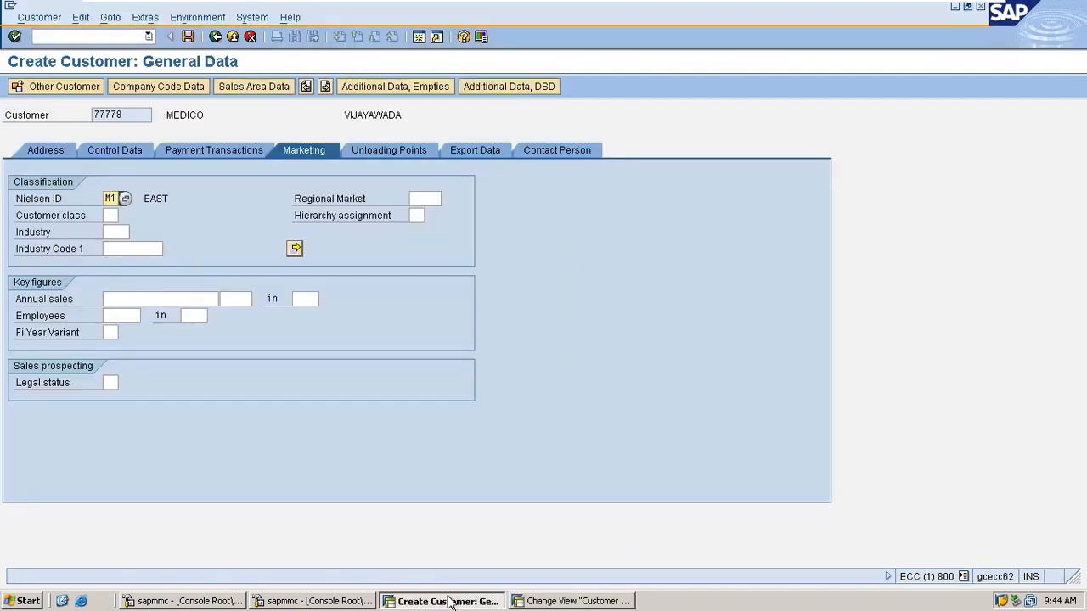
- Enter M1 (BELOW 5 LAKHS) as the customer class
key("Tab")
type("M1")
key("Return")
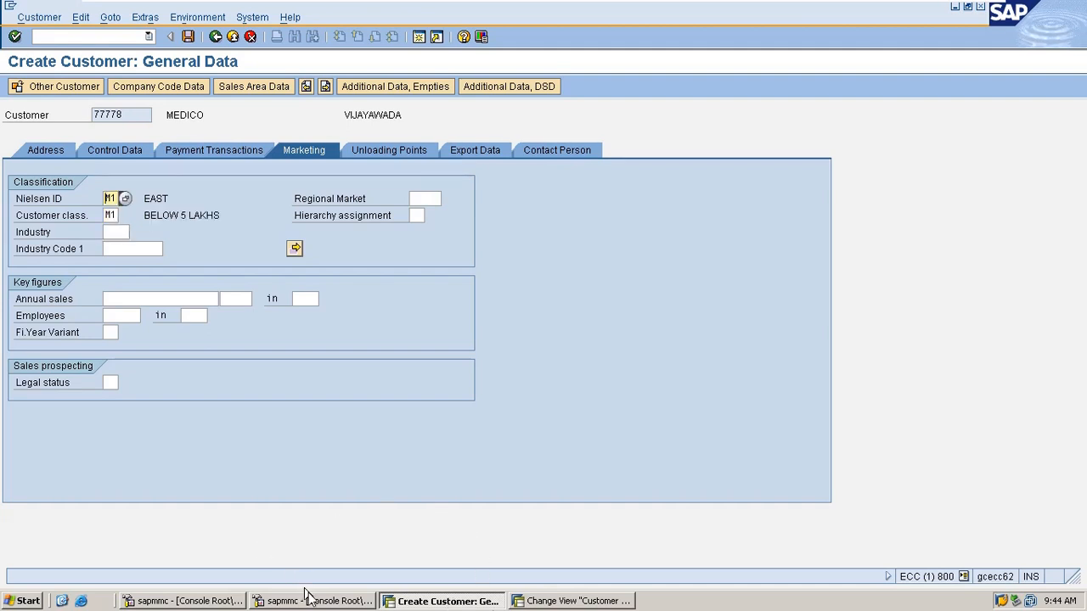
left_click(146, 231)
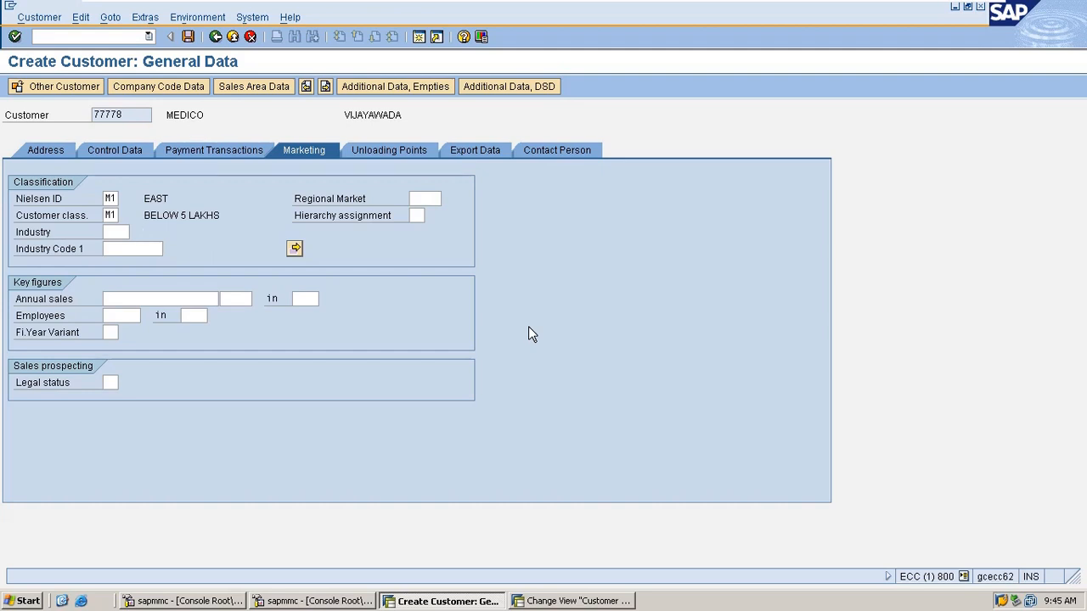
left_click(53, 232)
- Set the industry to M100 (PHARMA) using the field's entry history
left_click(128, 231)
key("BackSpace")
key("Down")
key("Return")
key("Return")
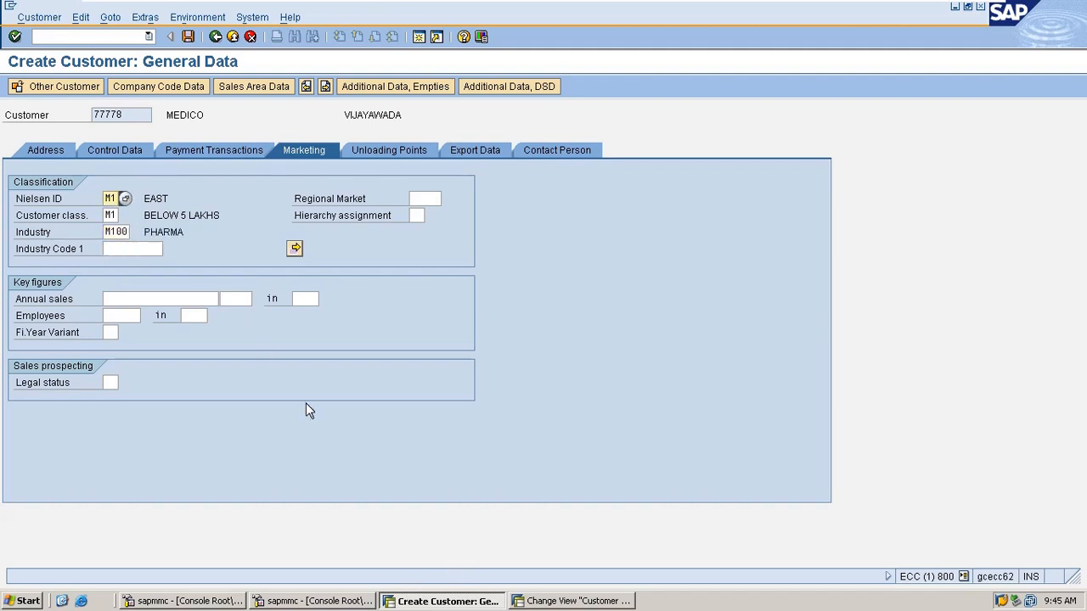
left_click(649, 606)
left_click(588, 600)
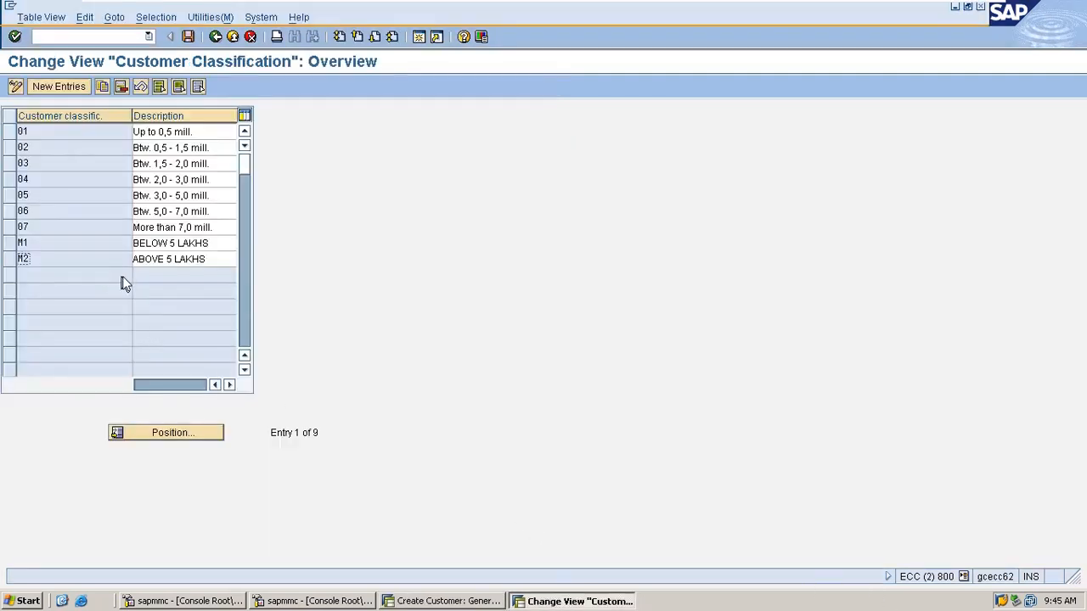
left_click(215, 36)
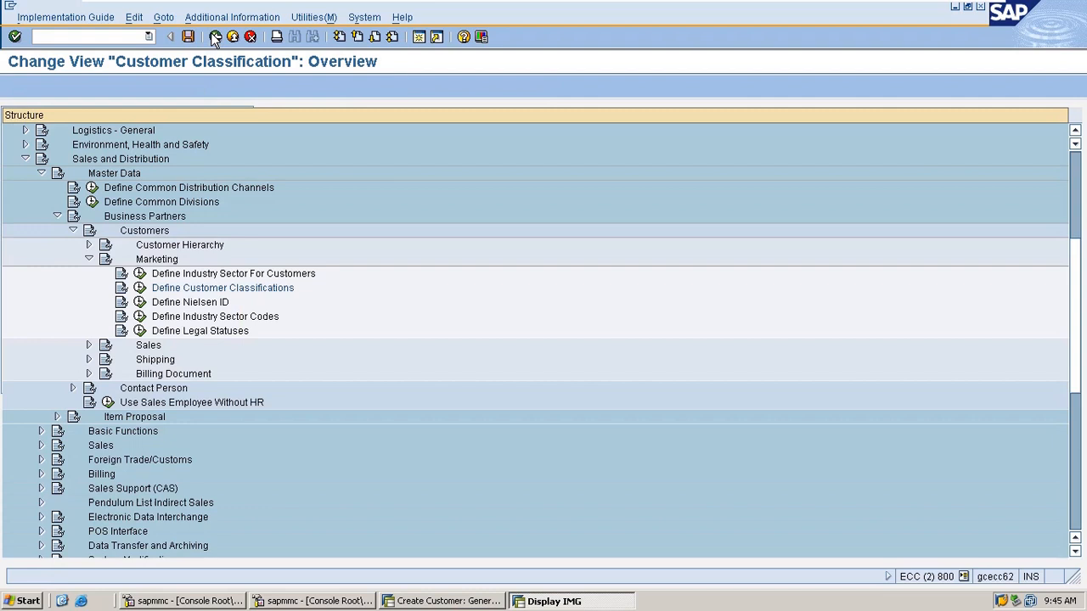
left_click(139, 273)
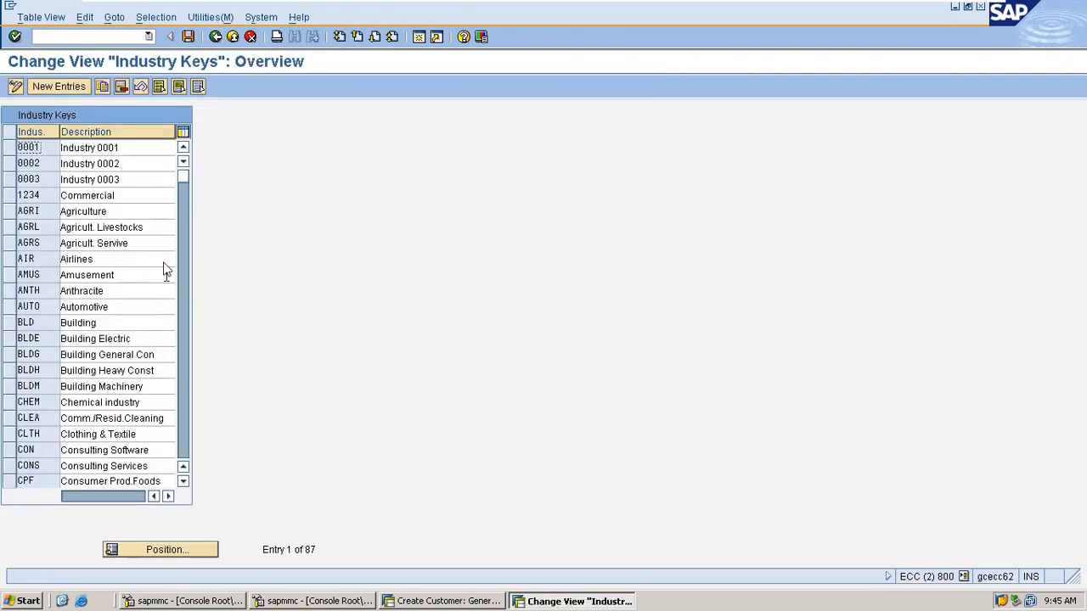
left_click(142, 548)
type("M100")
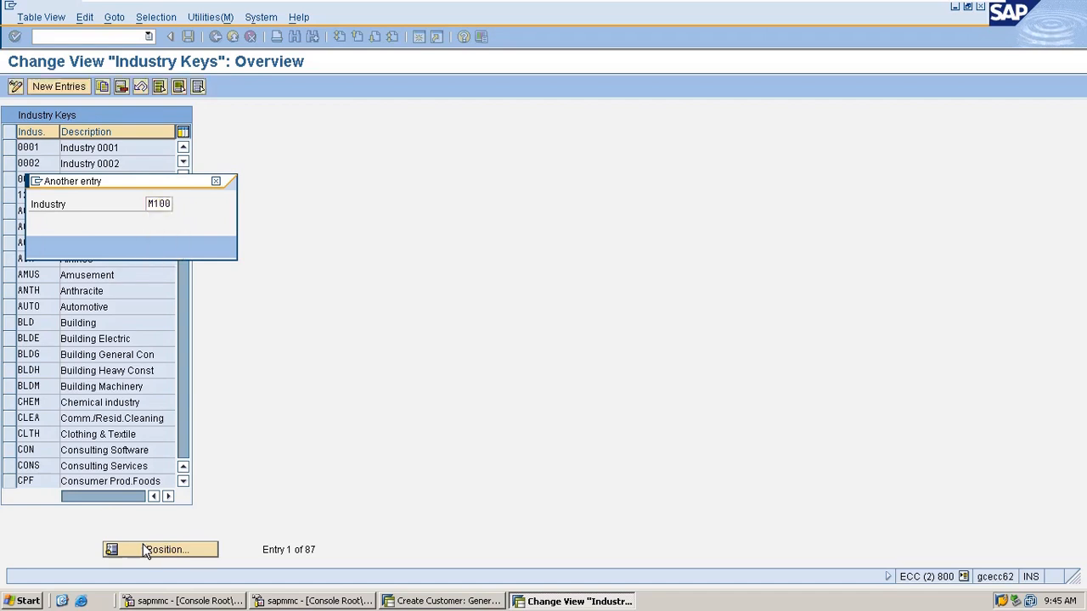
key("Return")
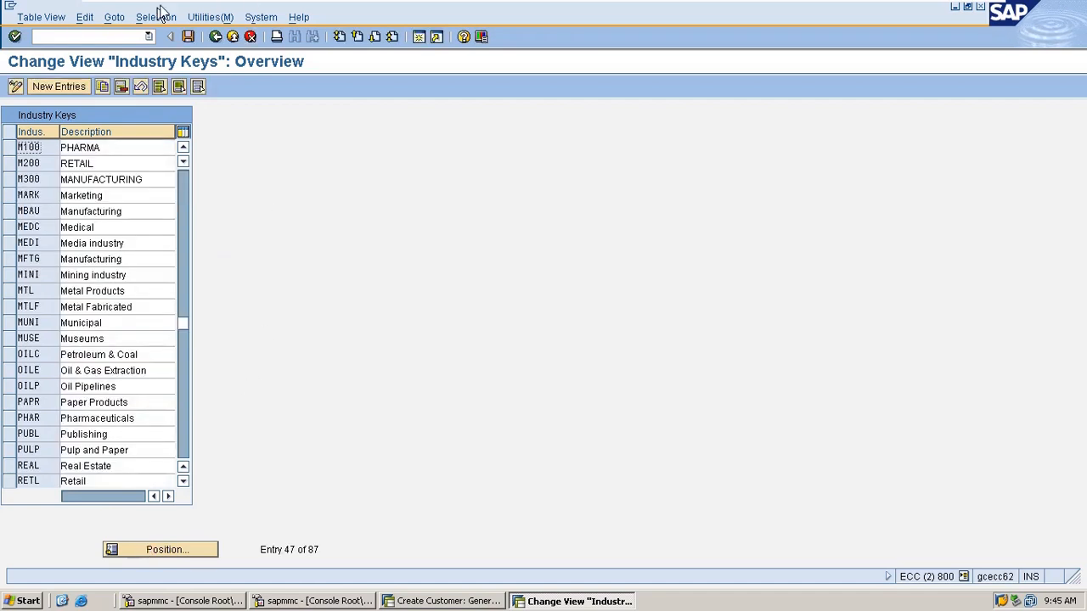
left_click(49, 163)
left_click(189, 37)
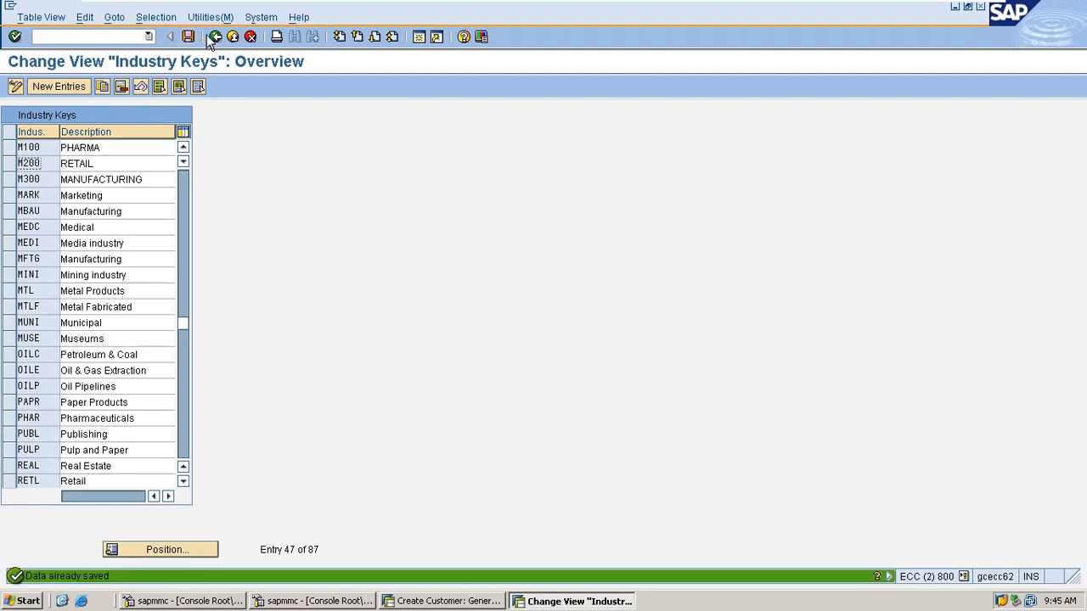
left_click(216, 37)
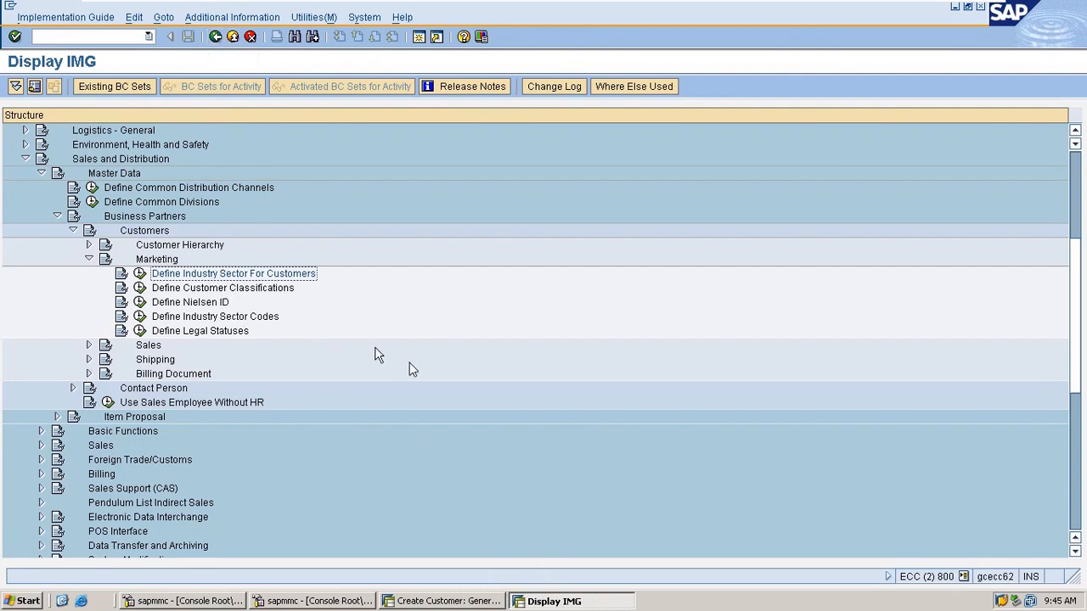
left_click(450, 603)
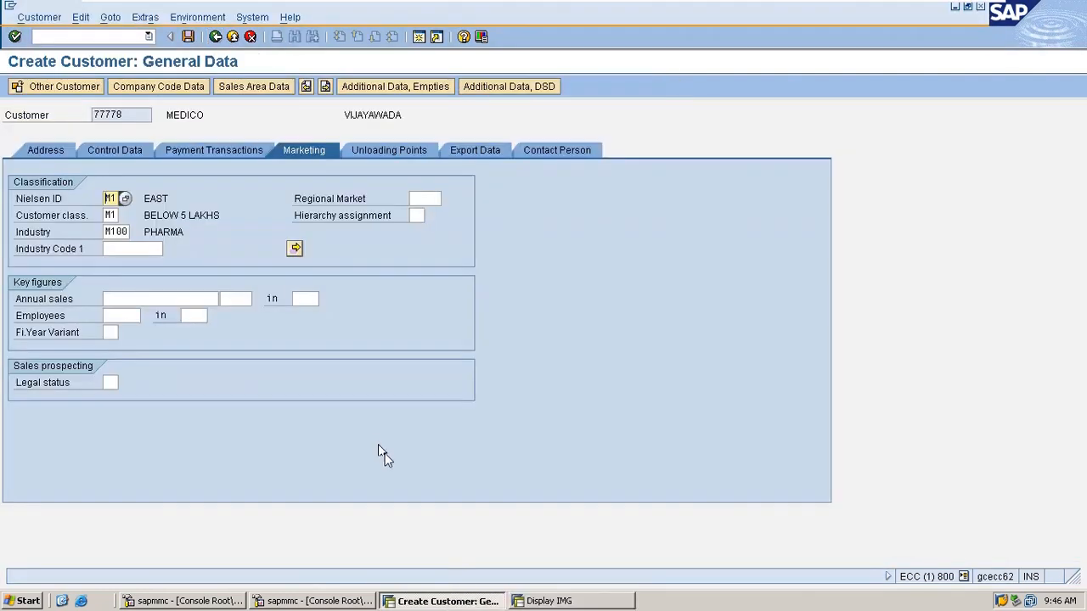
- Choose M100 GENERIC for Industry Code 1 from the F4 list and confirm it
left_click(120, 231)
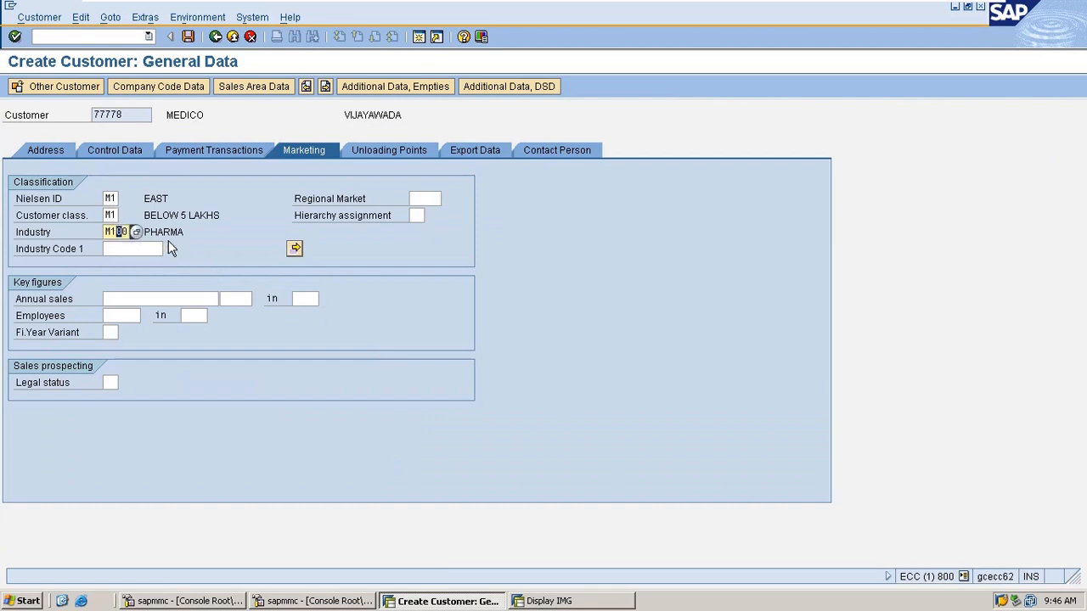
left_click_drag(184, 231, 127, 233)
left_click(118, 231)
left_click(120, 248)
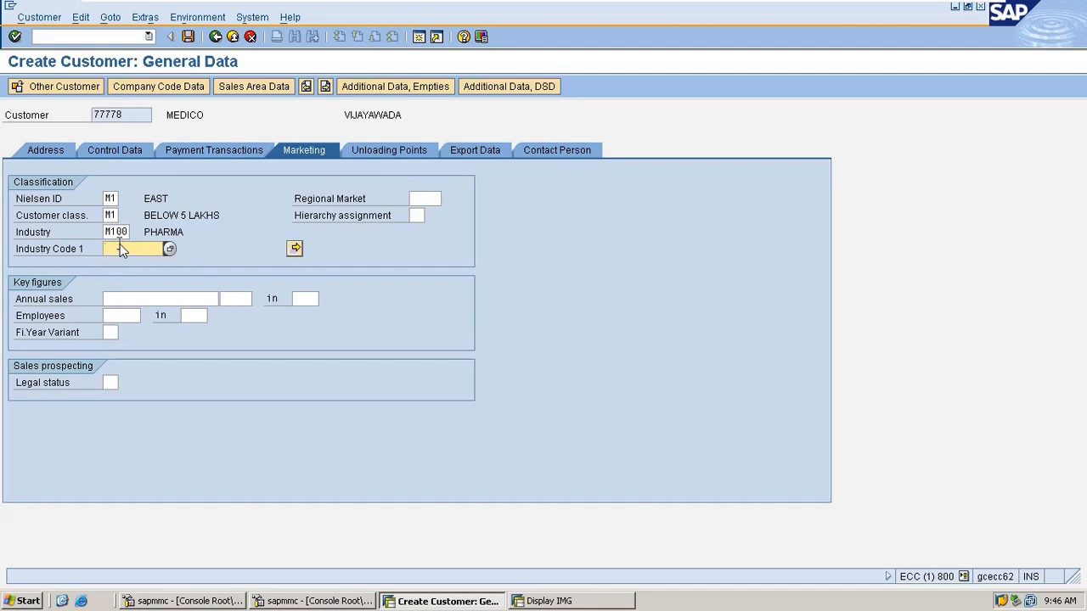
left_click(168, 249)
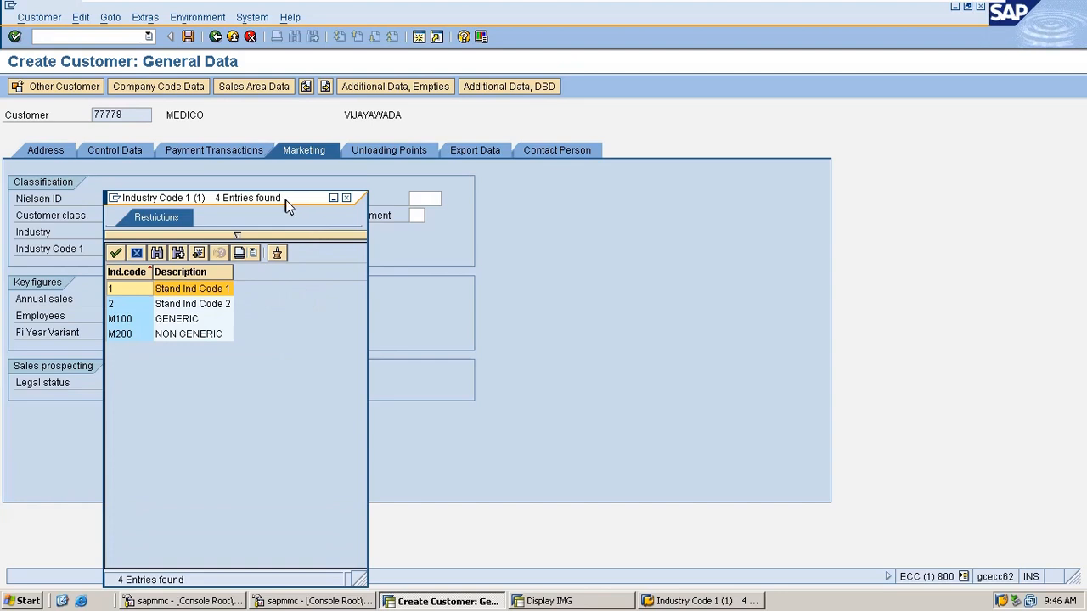
left_click_drag(286, 199, 666, 75)
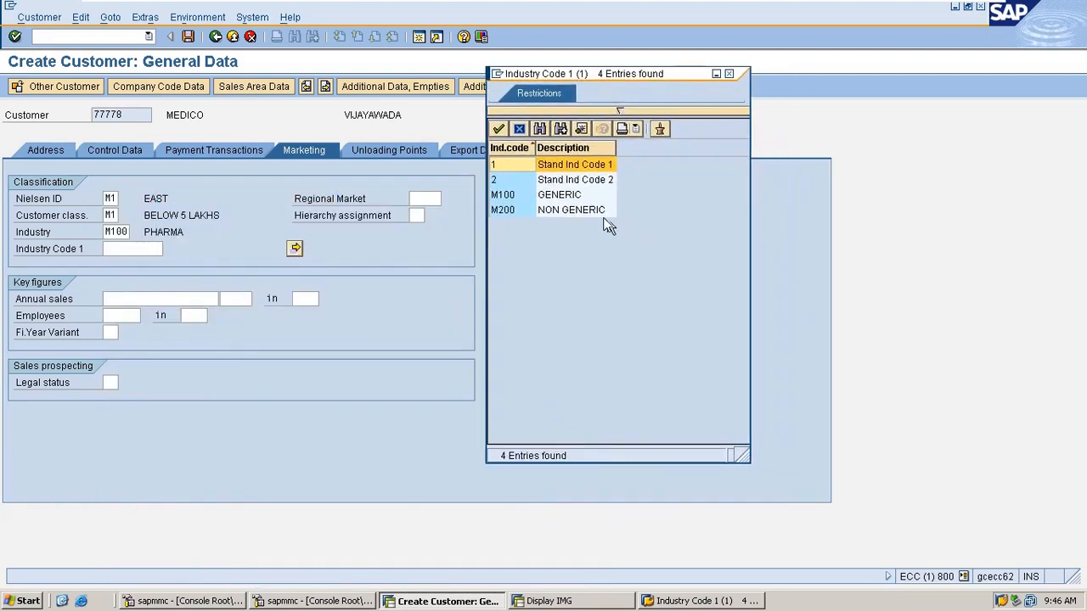
double_click(559, 197)
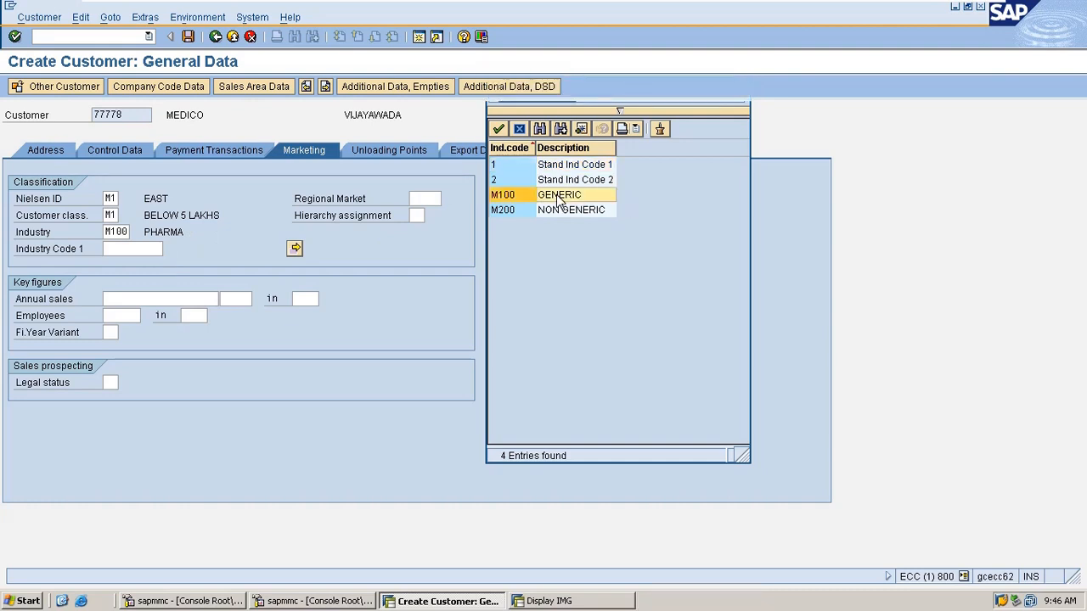
key("Return")
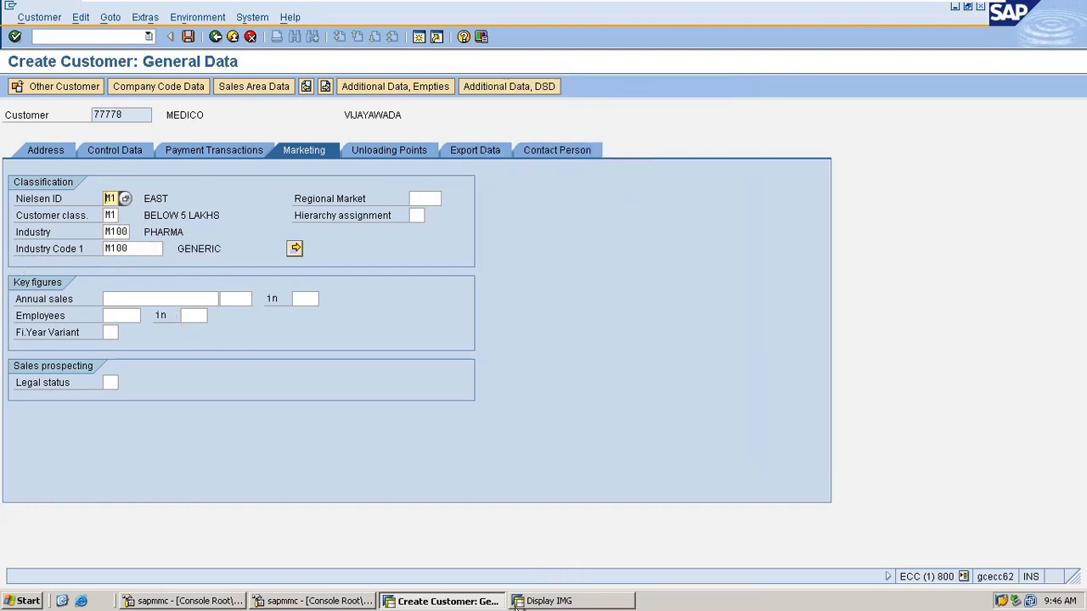
- Check the Define Industry Sector Codes table in the IMG, then return to the customer
left_click(550, 601)
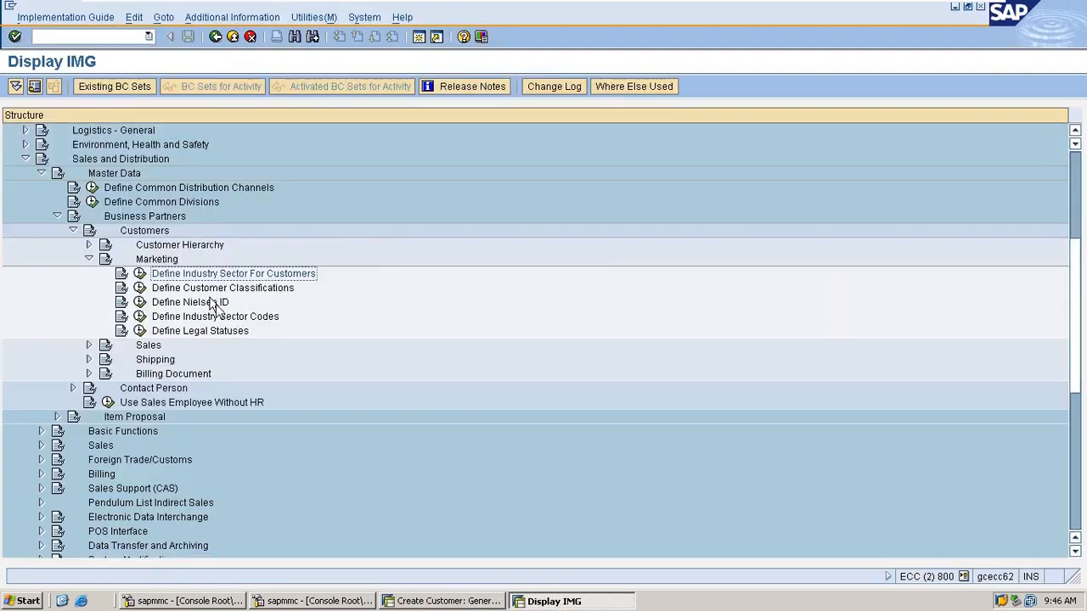
left_click(139, 316)
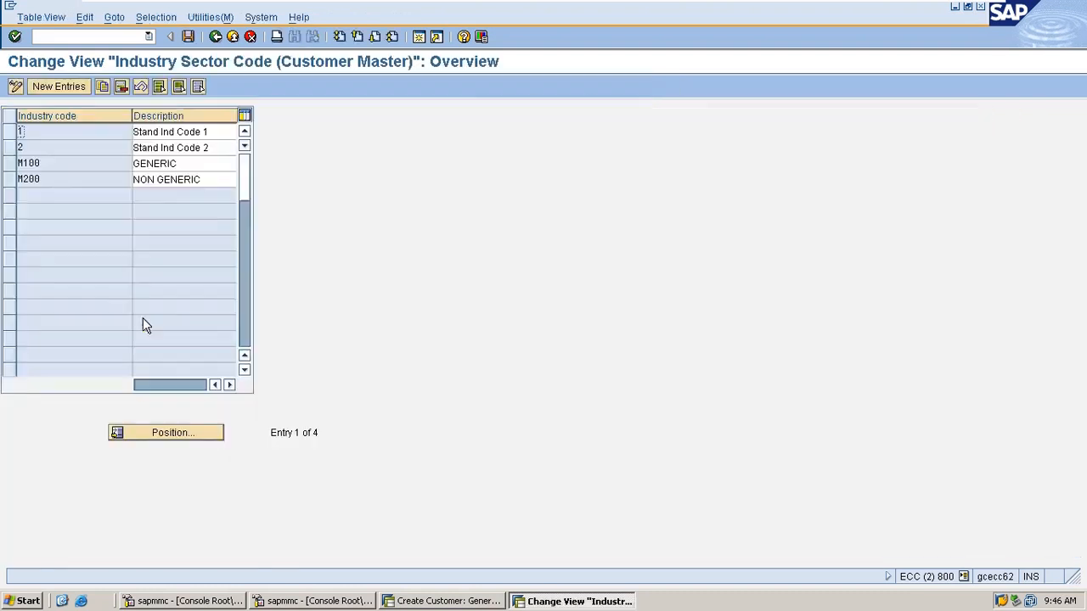
left_click(43, 179)
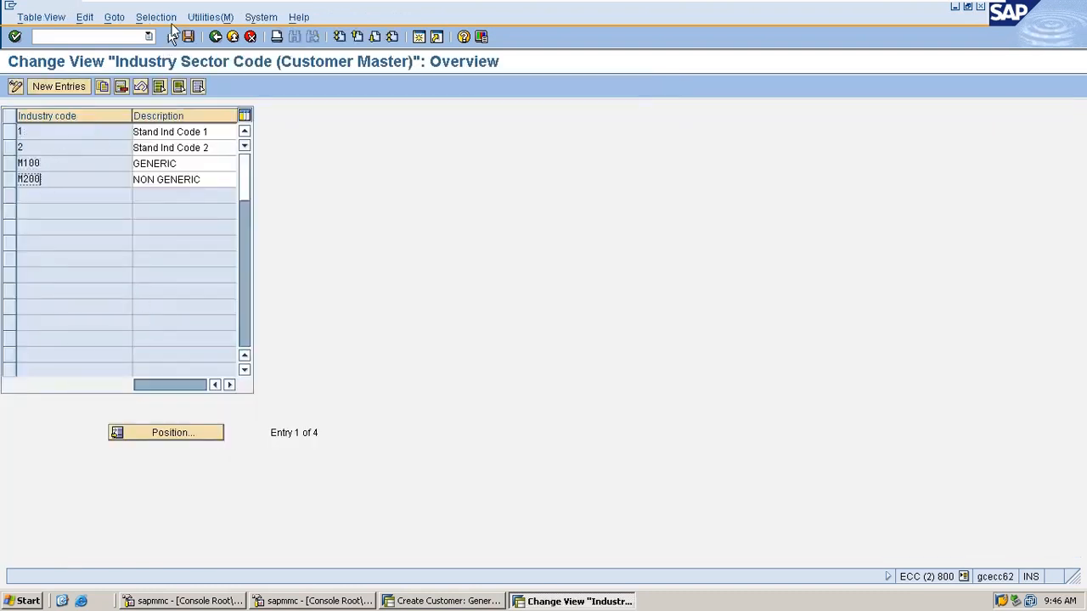
left_click(215, 36)
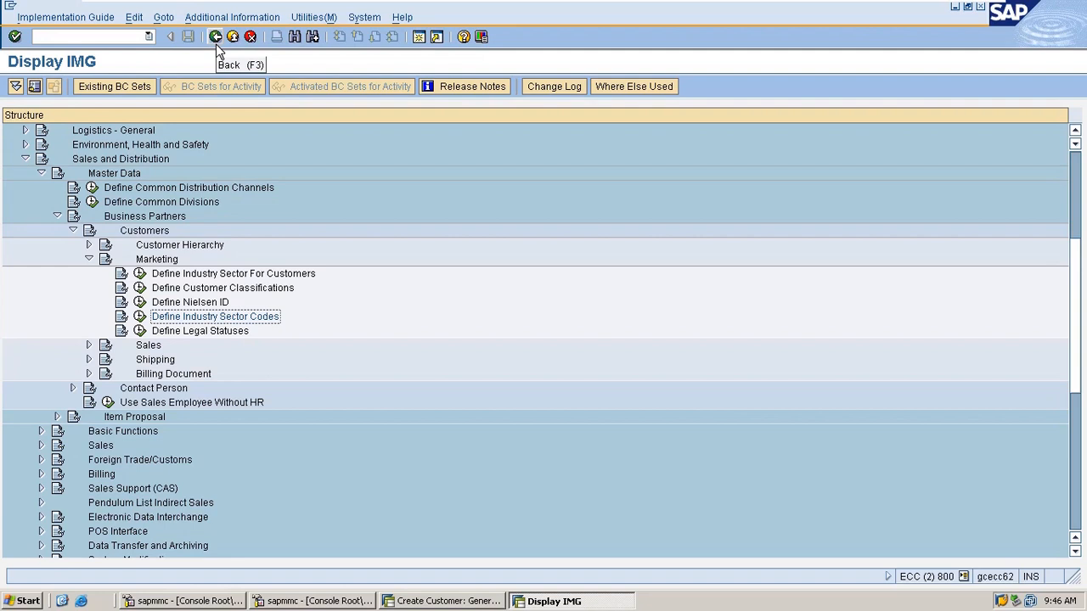
left_click(215, 44)
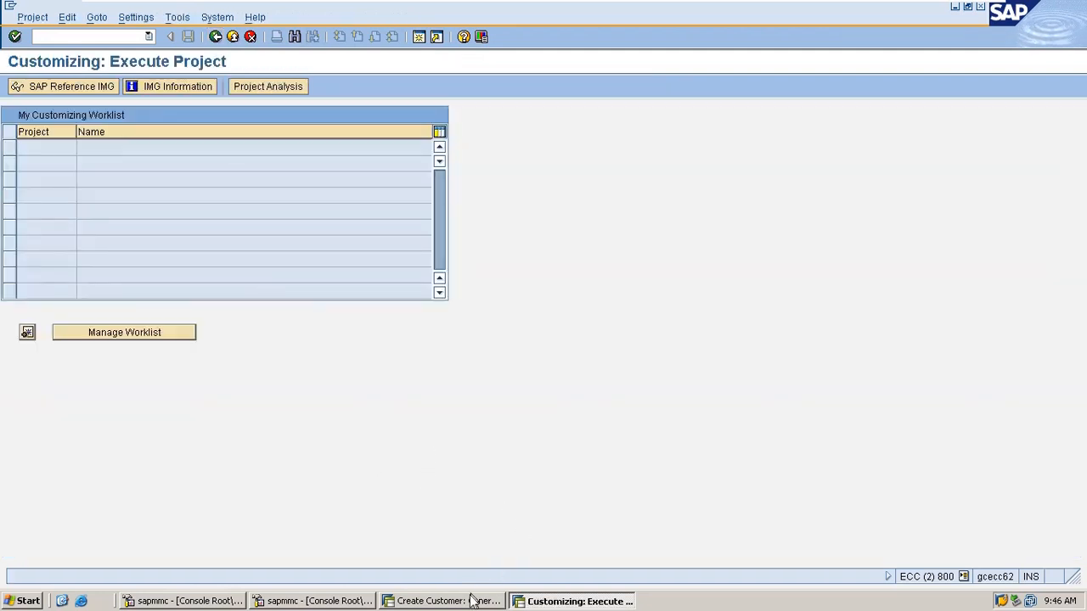
left_click(473, 600)
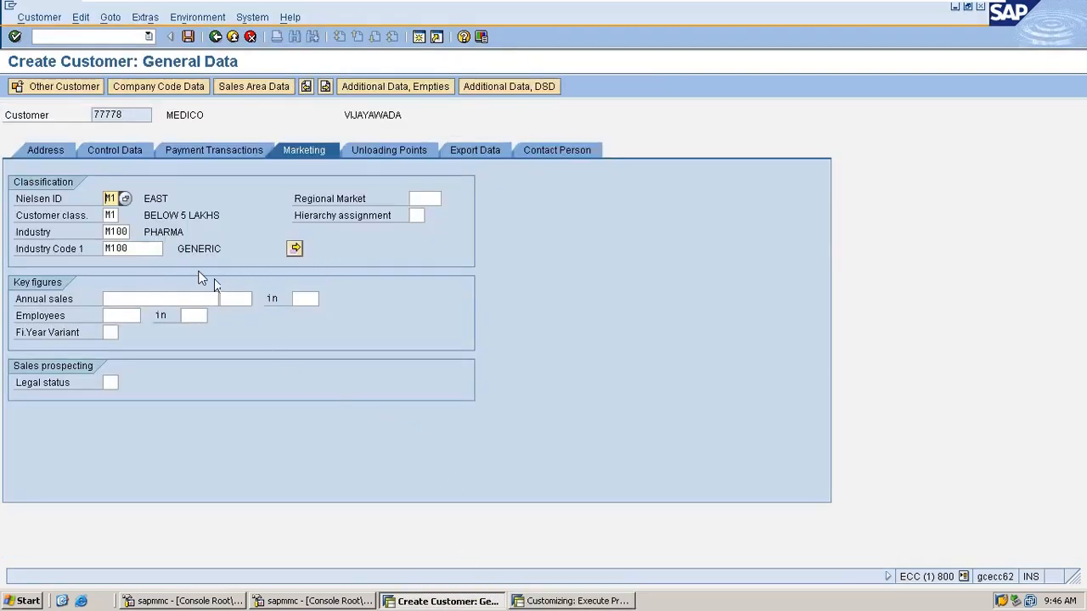
- Enter B as the Regional Market, replacing the earlier A, and confirm it
left_click(353, 201)
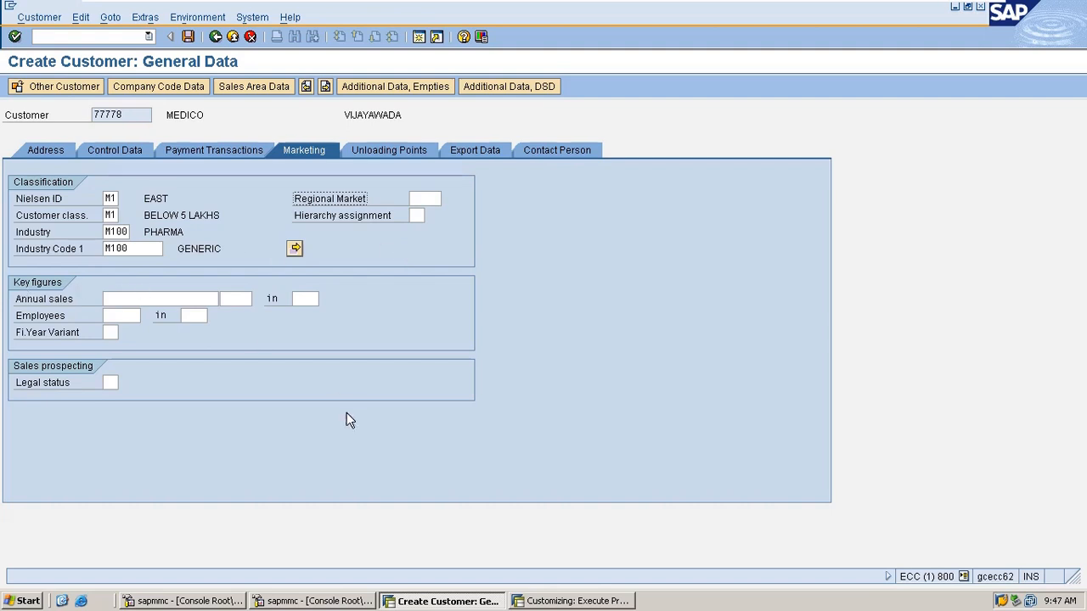
left_click(434, 198)
type("a")
key("BackSpace")
type("A")
key("Return")
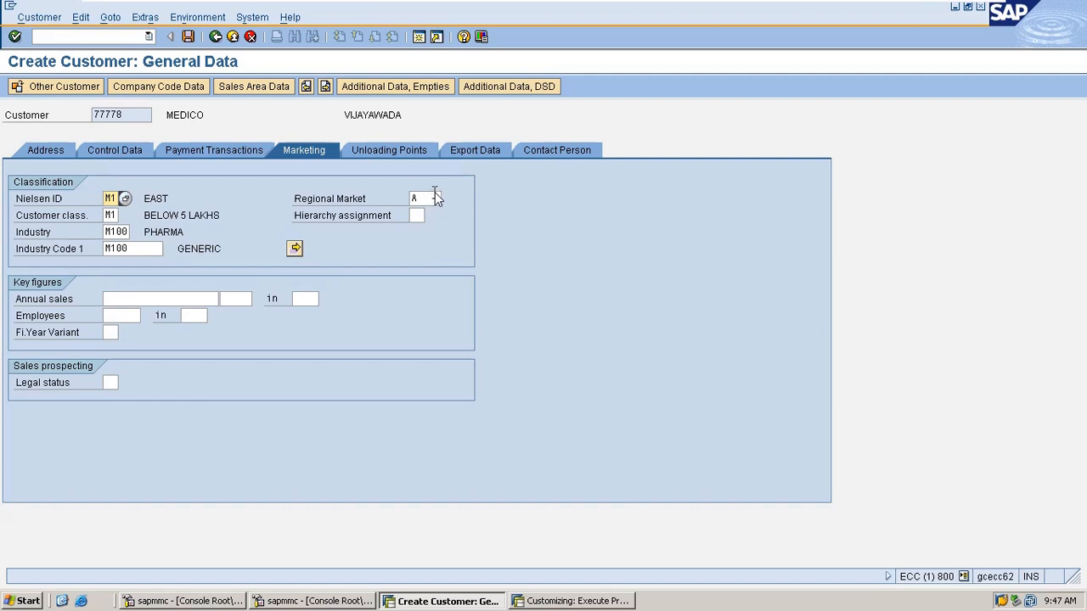
left_click(435, 195)
key("BackSpace")
type("b")
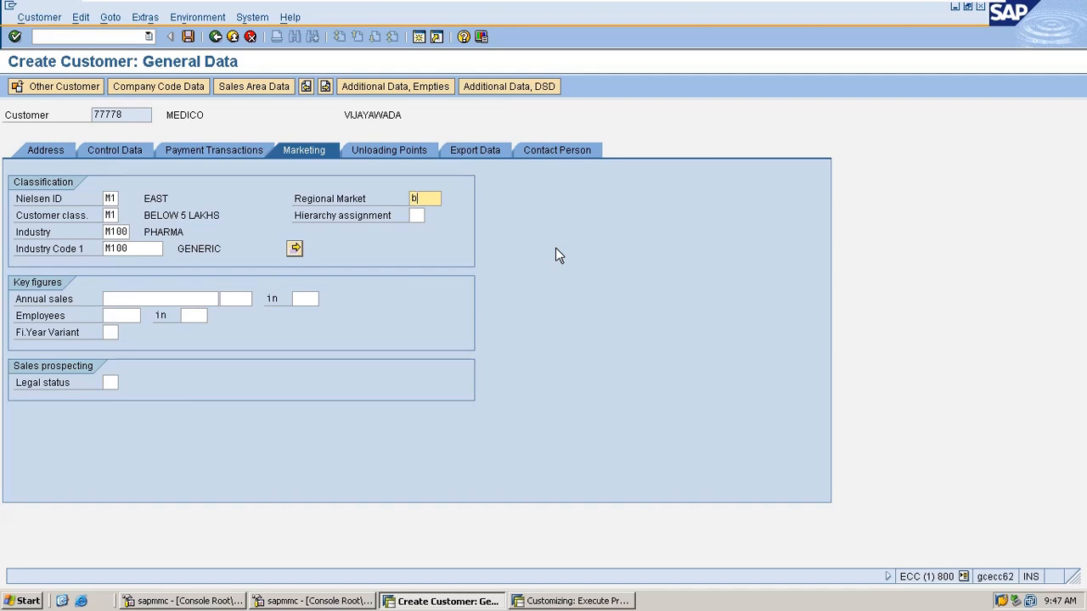
key("BackSpace")
type("B")
key("BackSpace")
type("B")
key("Return")
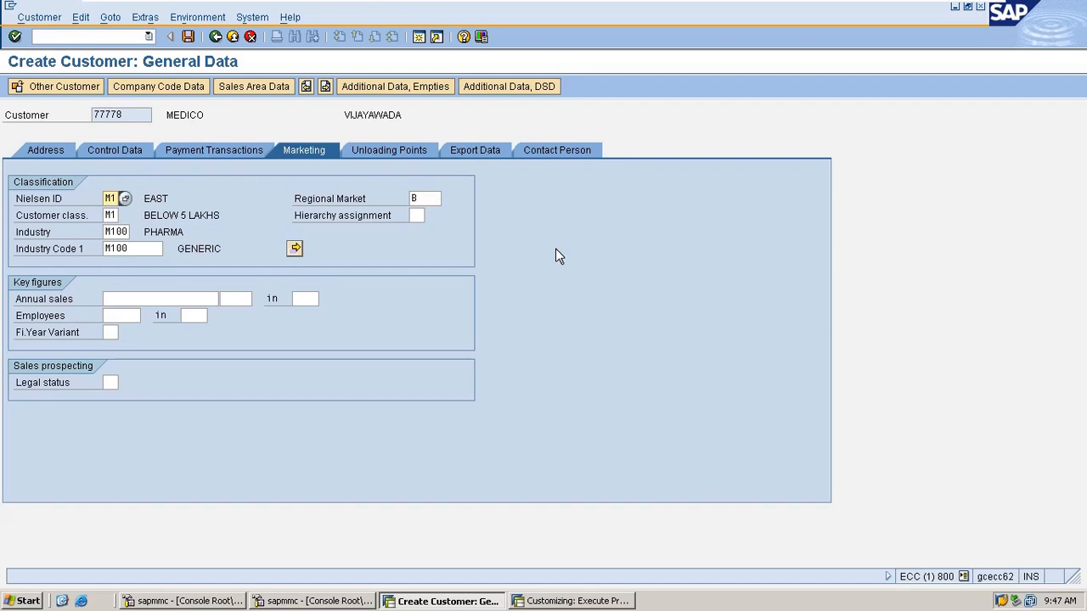
left_click(417, 215)
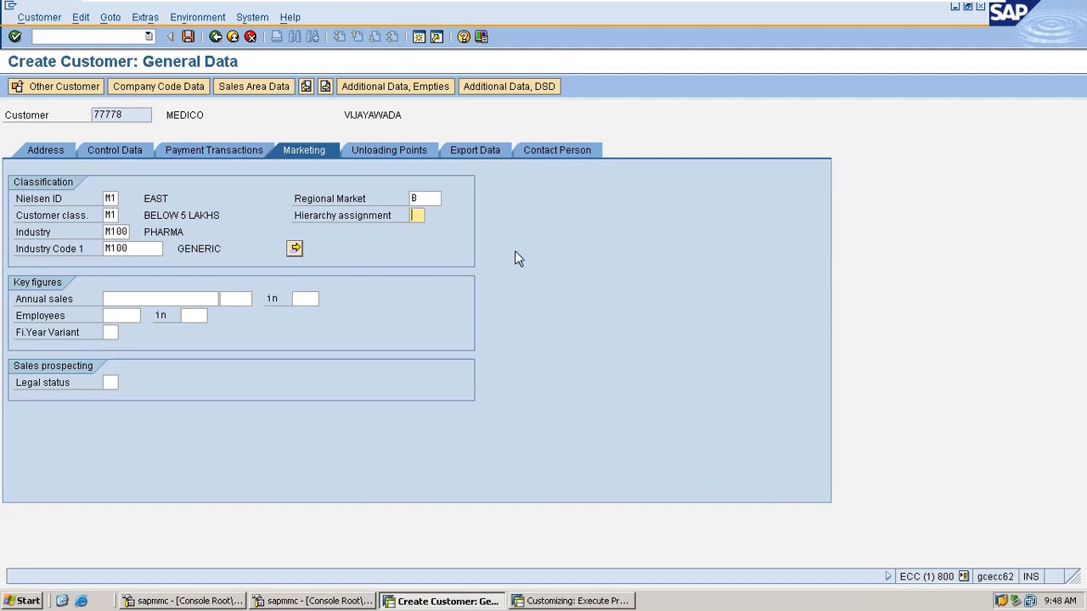
- Record annual sales of 450,000.00 INR for 2020 and bring up the unloading points
left_click(115, 299)
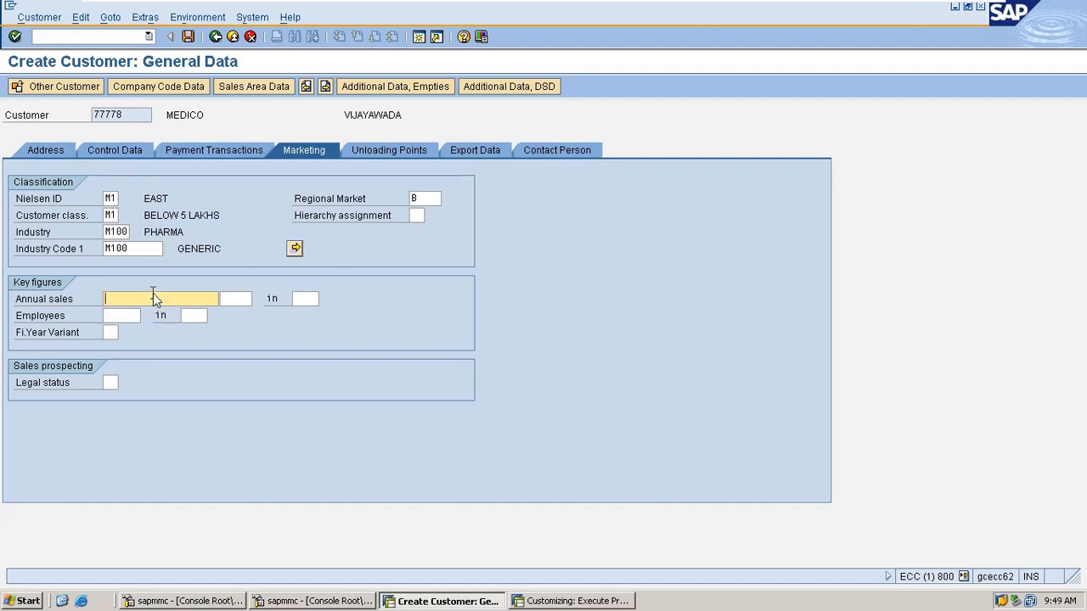
type("45")
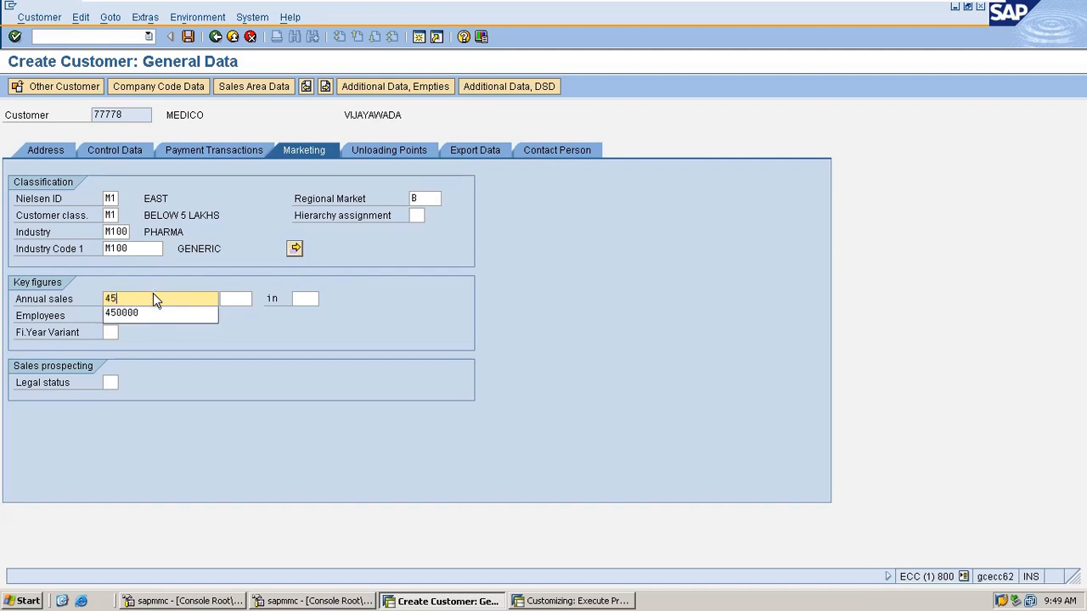
type("0000")
key("Tab")
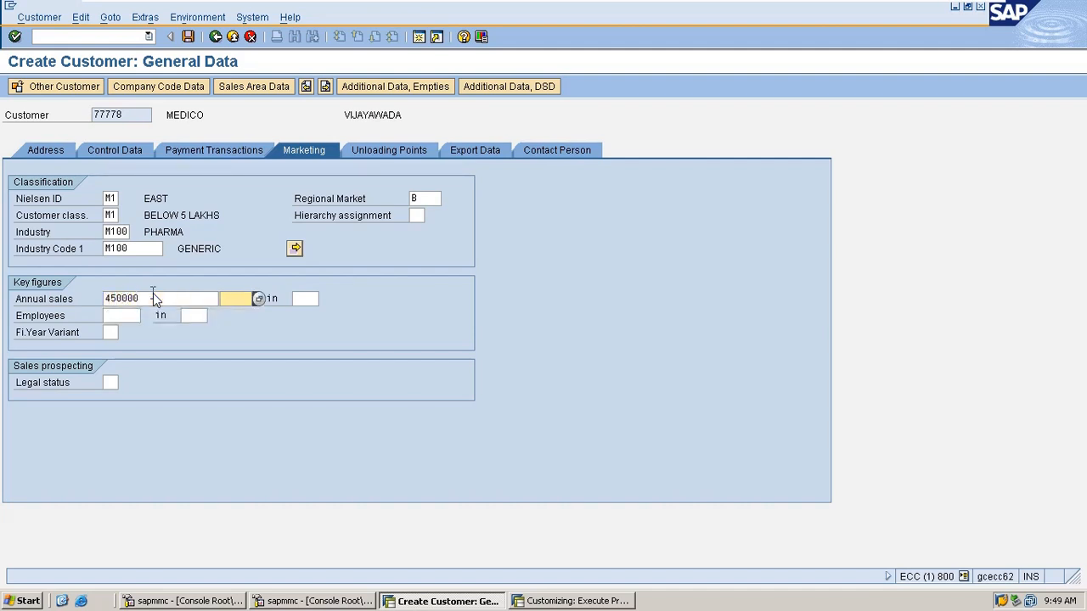
type("INR")
key("Tab")
type("2020")
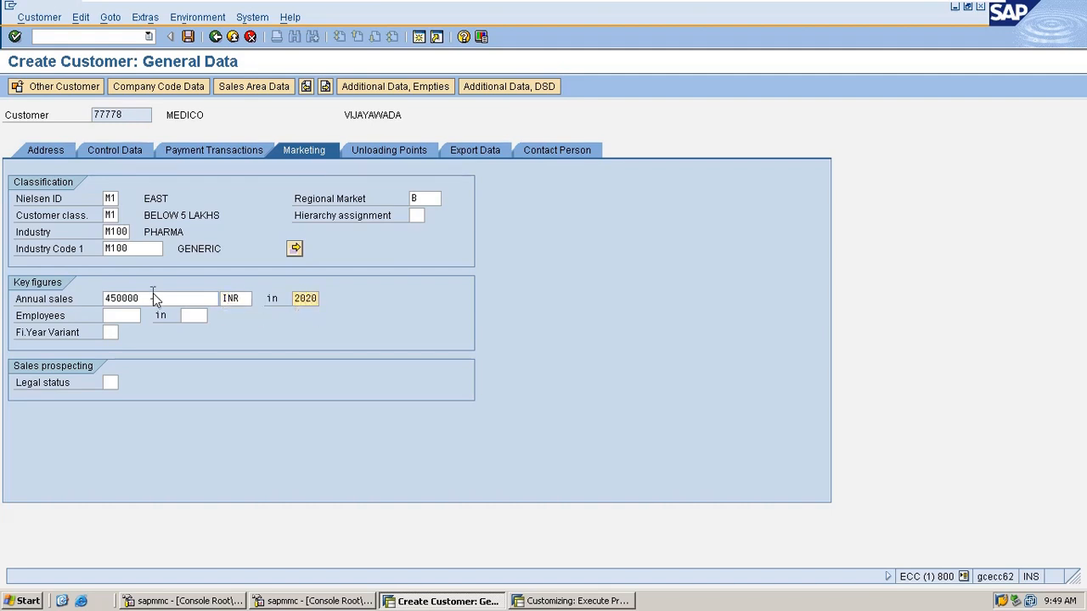
key("Return")
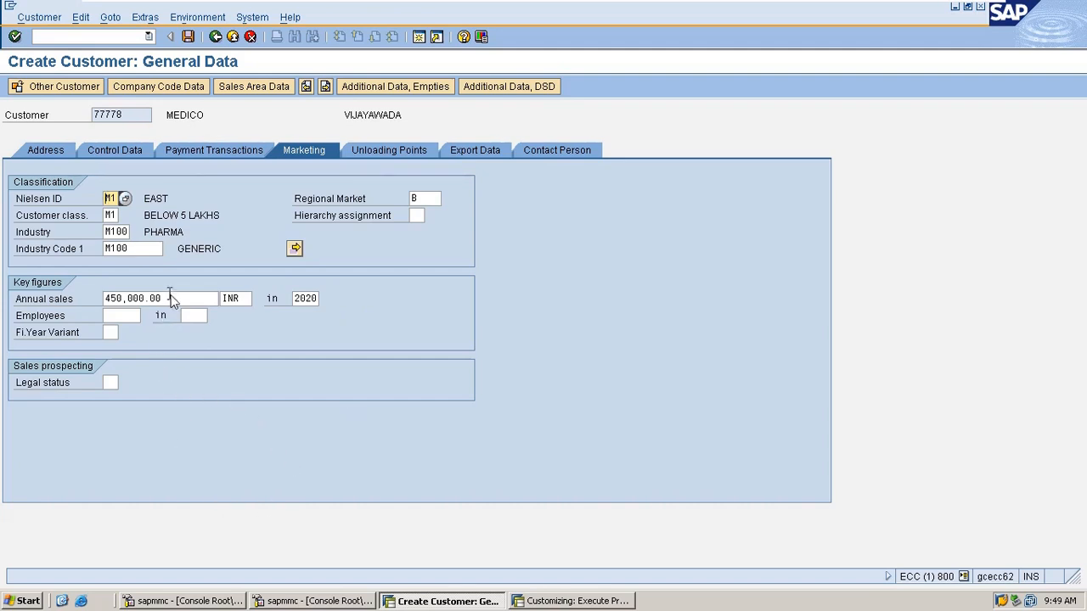
left_click_drag(170, 299, 61, 312)
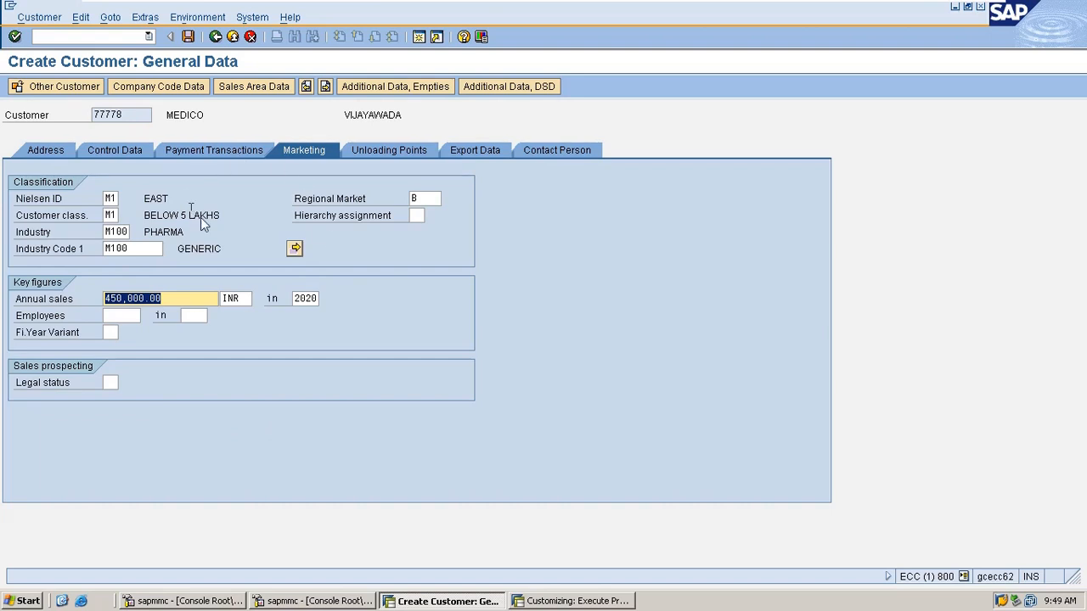
left_click(382, 149)
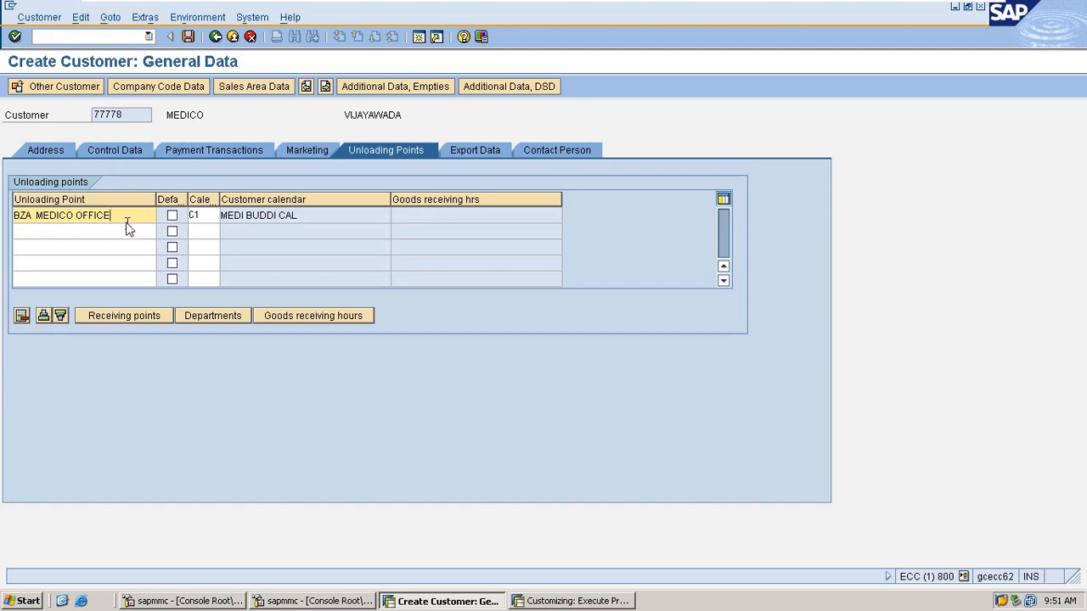
- Re-enter calendar C1 for the BZA MEDICO OFFICE unloading point
double_click(178, 115)
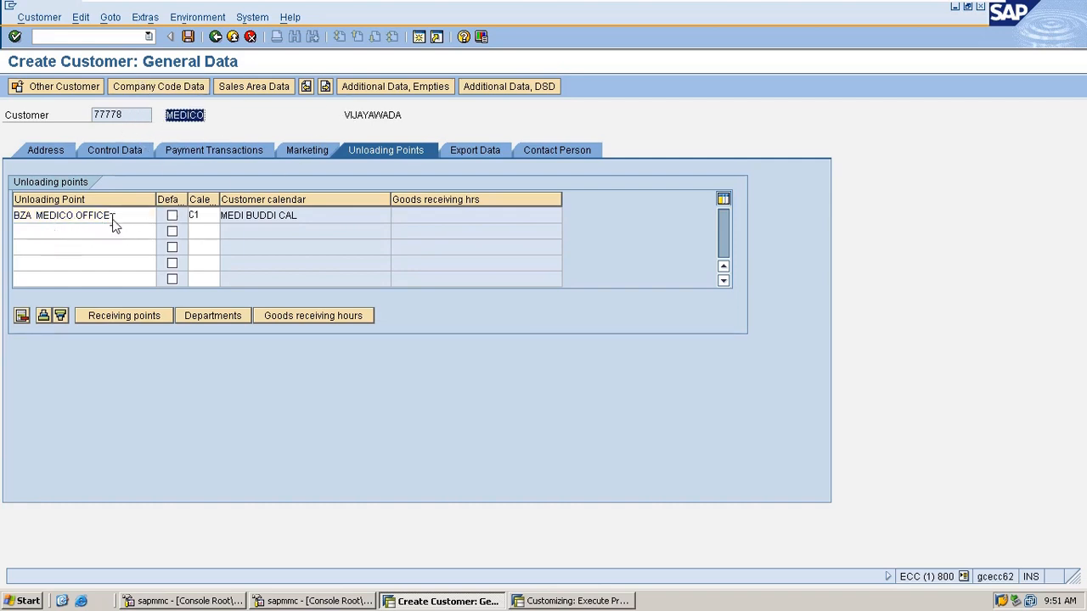
left_click(38, 219)
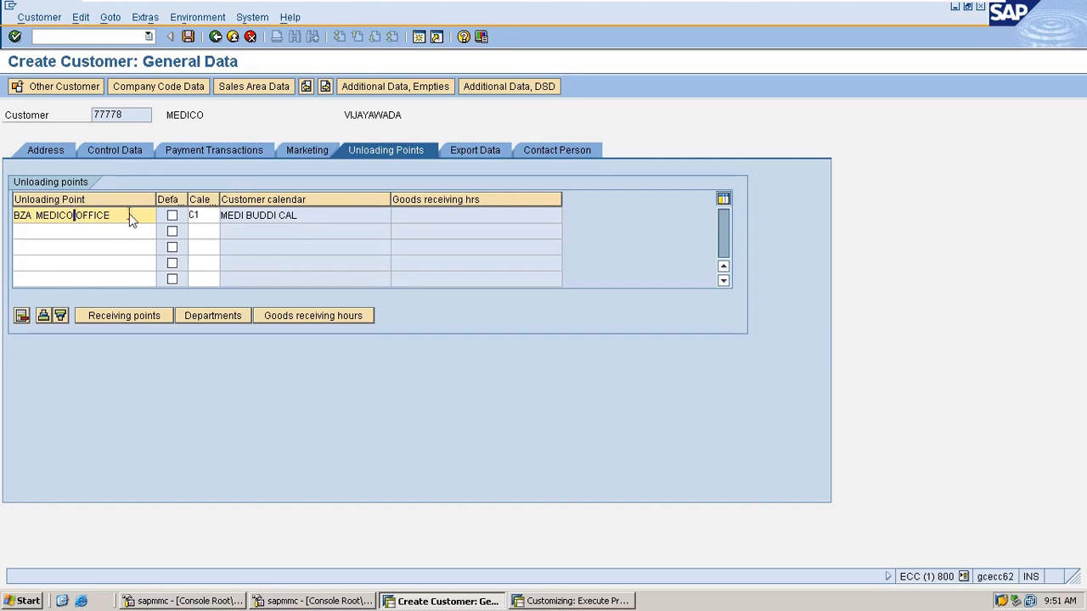
left_click_drag(132, 219, 5, 205)
left_click(54, 223)
double_click(215, 216)
key("BackSpace")
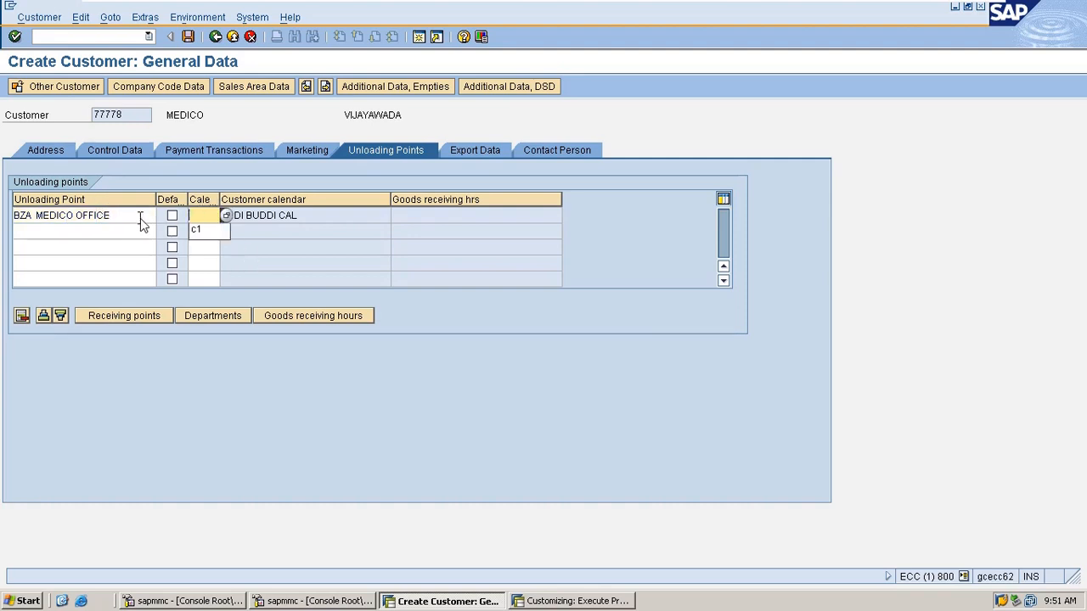
type("C1")
key("Return")
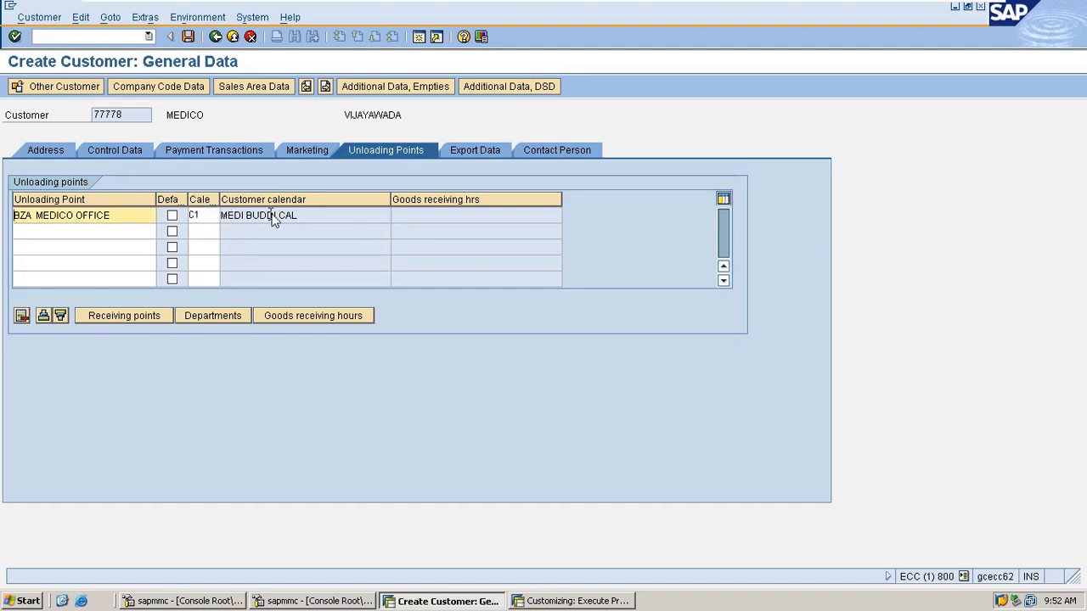
left_click(213, 217)
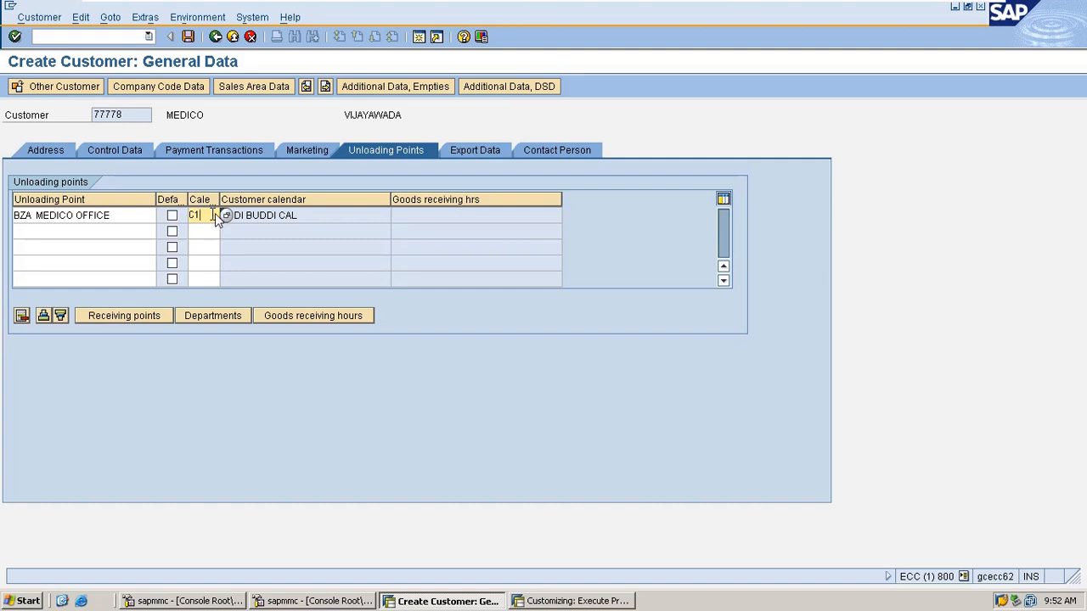
- Run /OSCAL to open SAP calendar maintenance
left_click(86, 37)
type("/OSCAL")
key("Return")
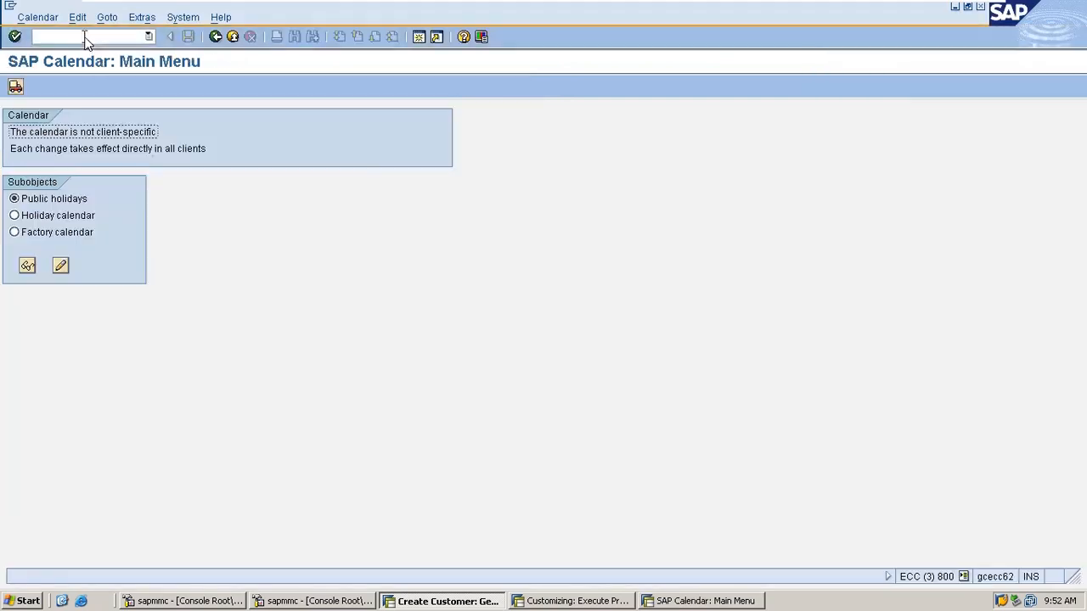
- Open the factory calendars in change mode
left_click(31, 237)
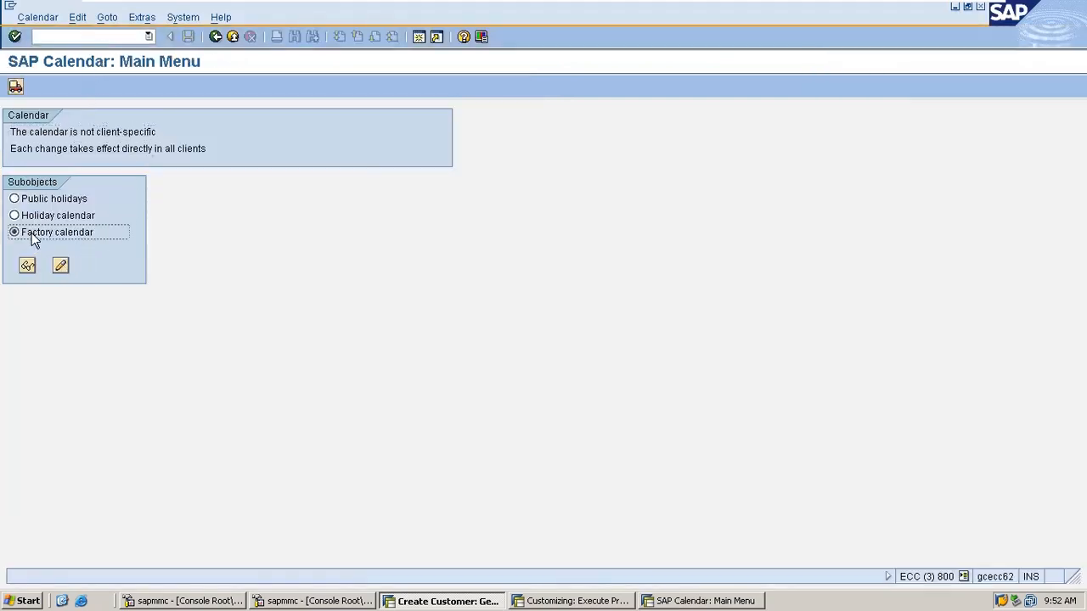
left_click(65, 266)
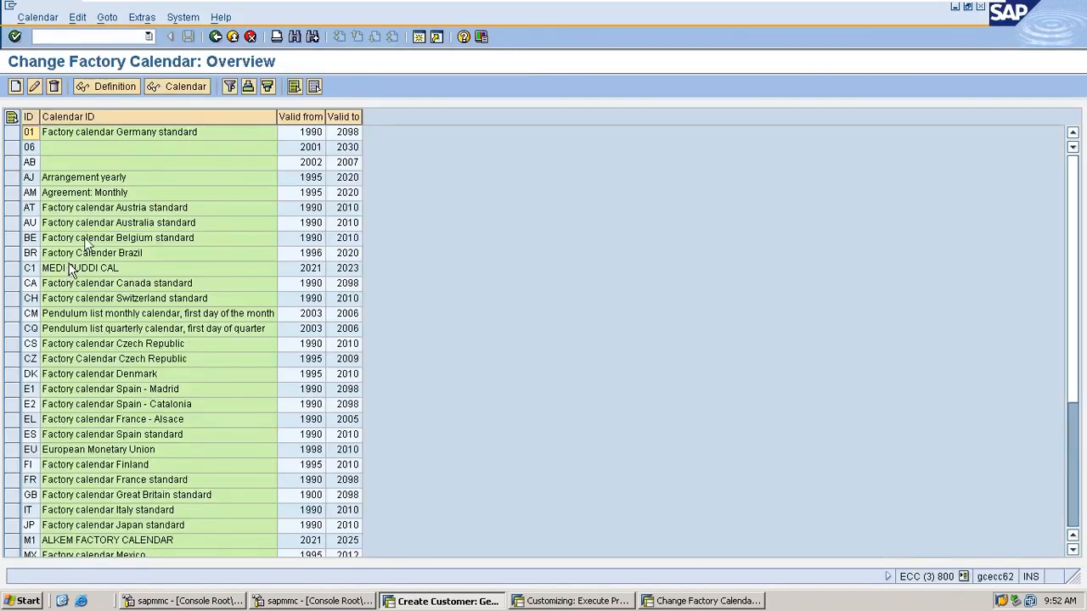
scroll(73, 310, "down", 5)
scroll(73, 311, "up", 5)
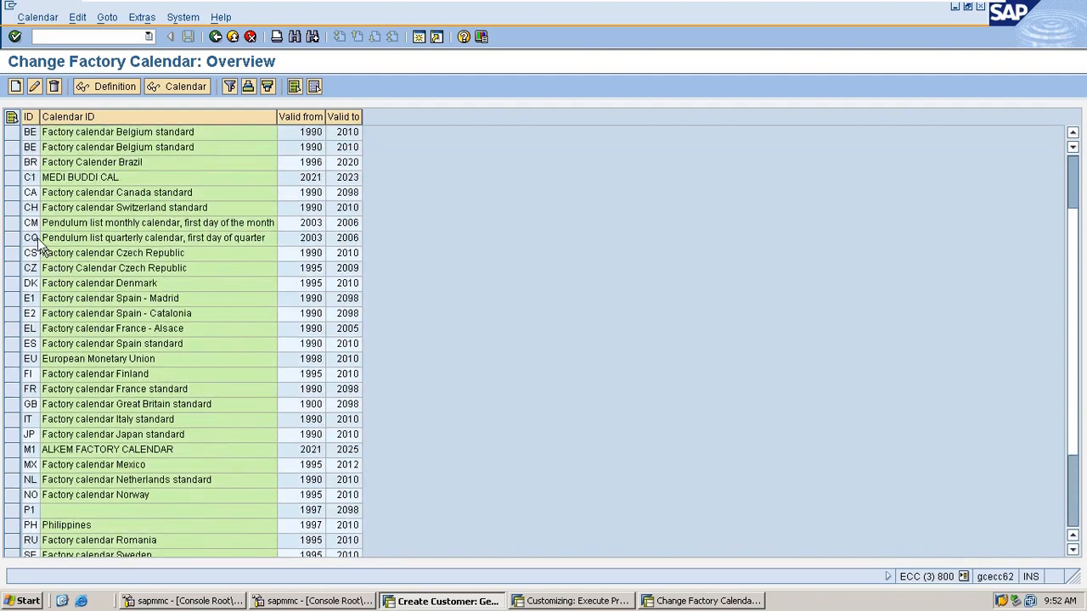
- Create factory calendar C2 MEDICO CAL using holiday calendar M1
left_click(15, 85)
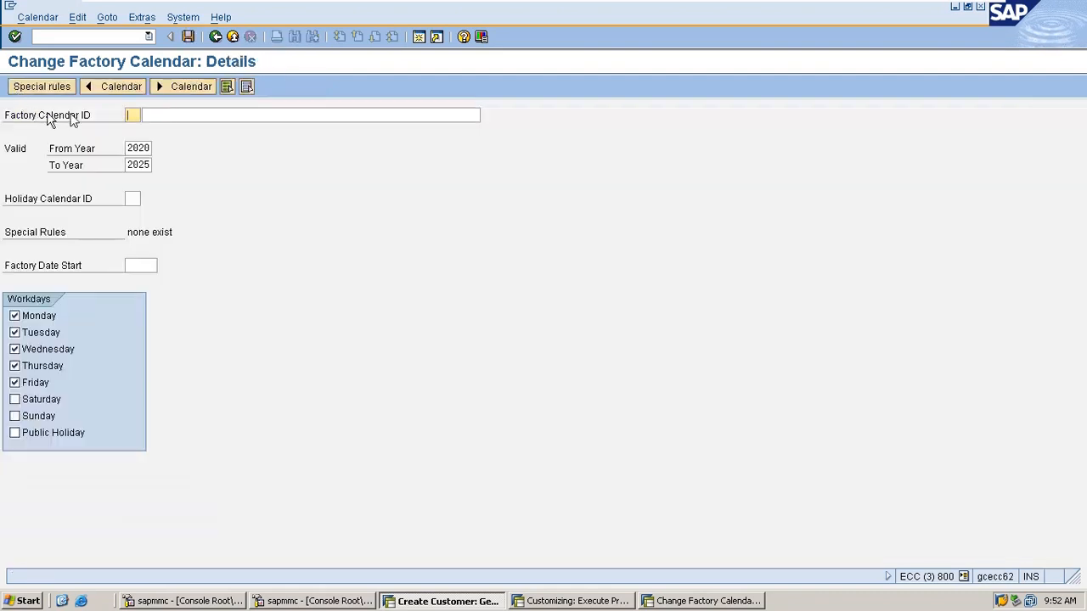
type("C2")
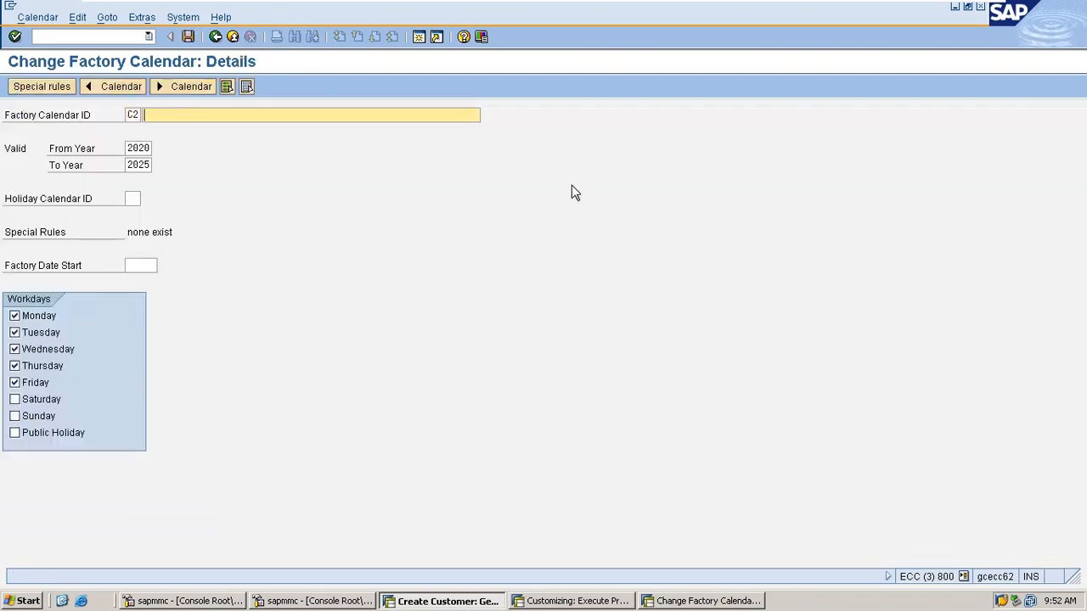
type("MEDICO CAL")
left_click(133, 198)
left_click(142, 198)
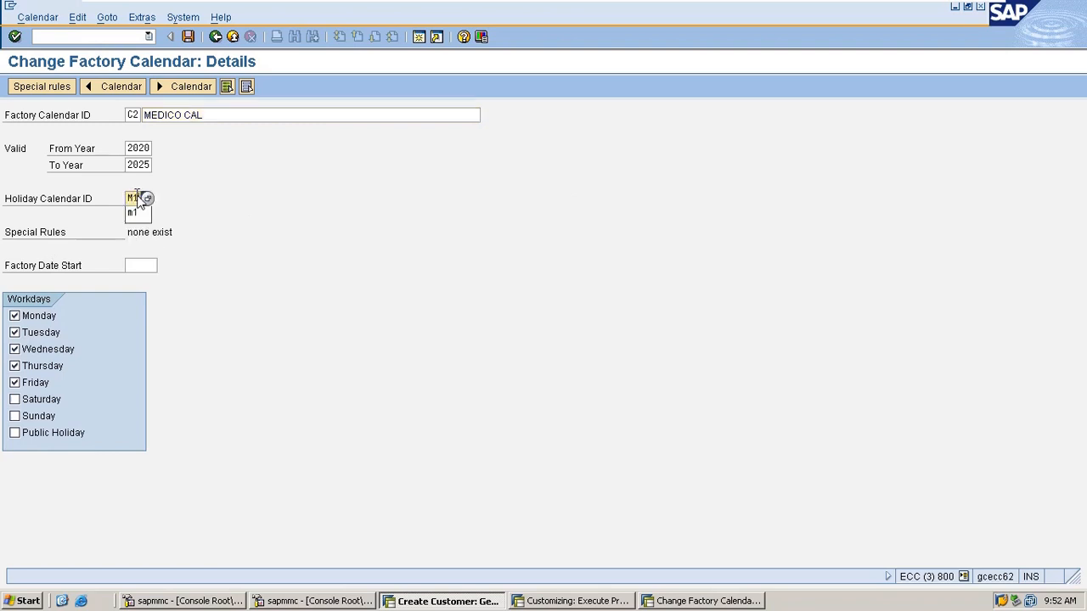
left_click(139, 213)
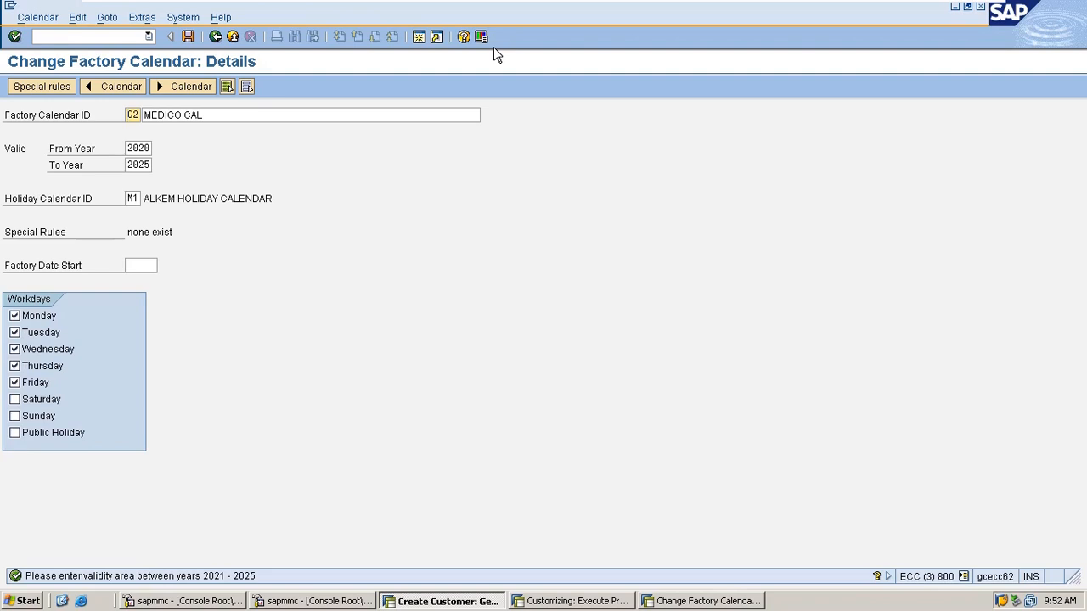
- Untick Tuesday through Friday so Monday is the only workday, and save
left_click(14, 335)
left_click(15, 349)
left_click(14, 366)
left_click(15, 383)
left_click(188, 37)
left_click(573, 601)
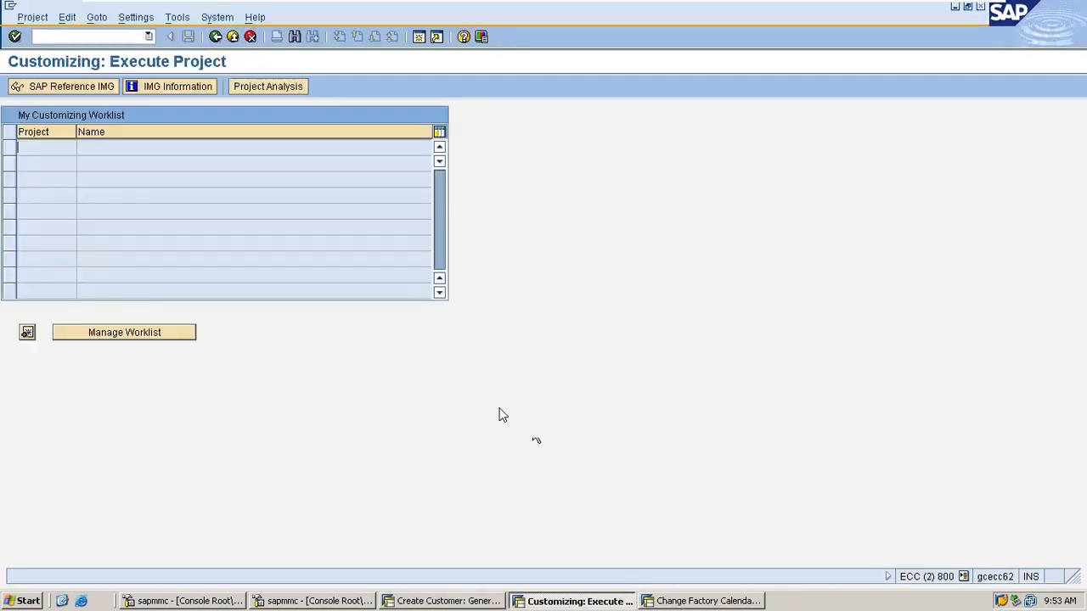
- Change the unloading point's calendar from C1 to C2
left_click(405, 603)
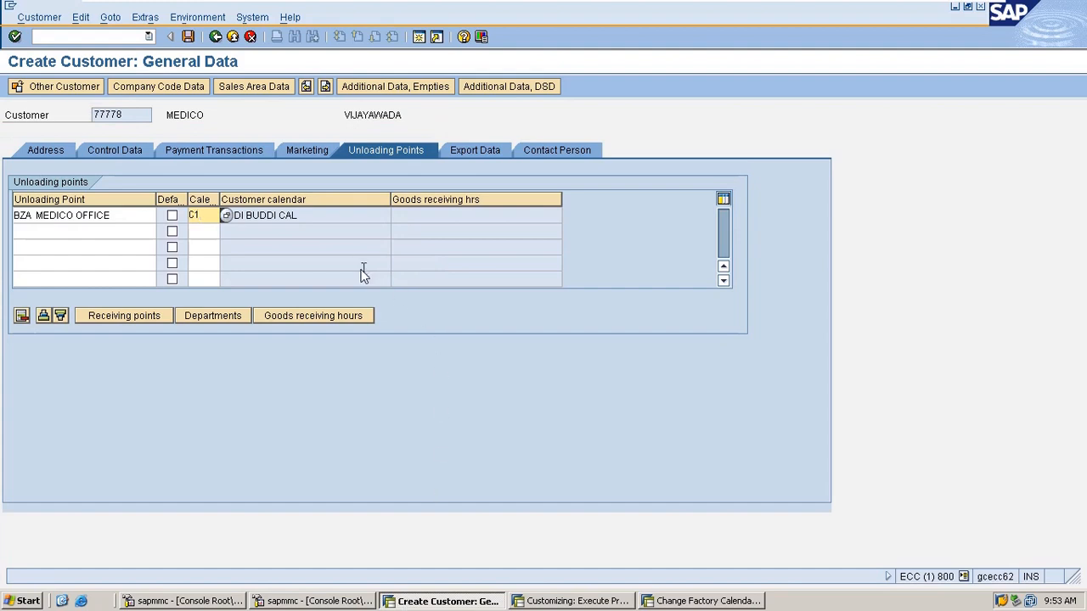
key("BackSpace")
type("2")
key("Return")
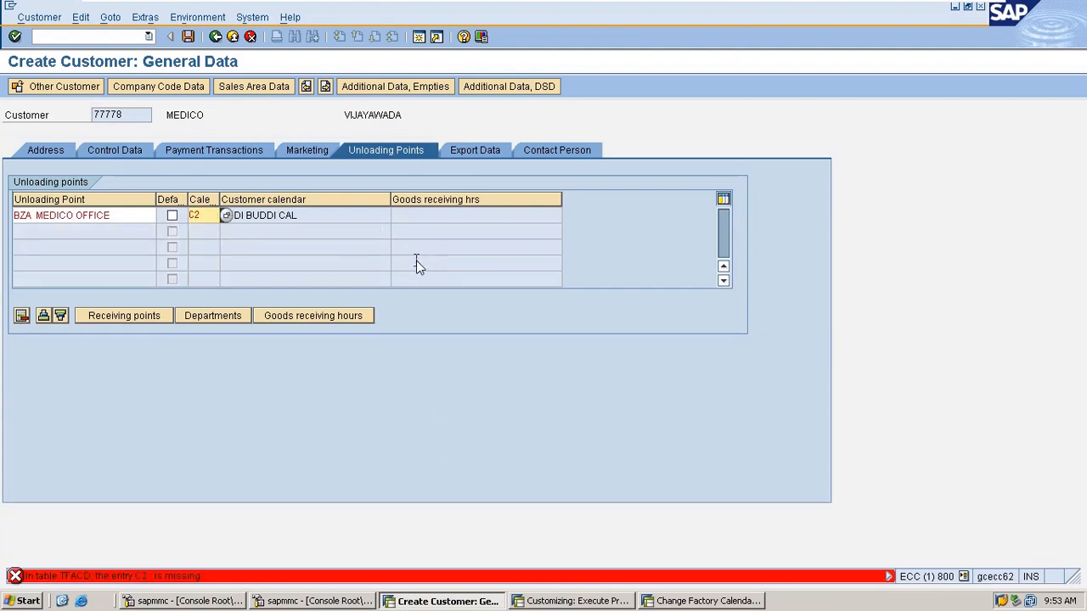
- Set factory calendar C2's From Year to 2021, save it, and confirm the transport note
key("alt+Tab")
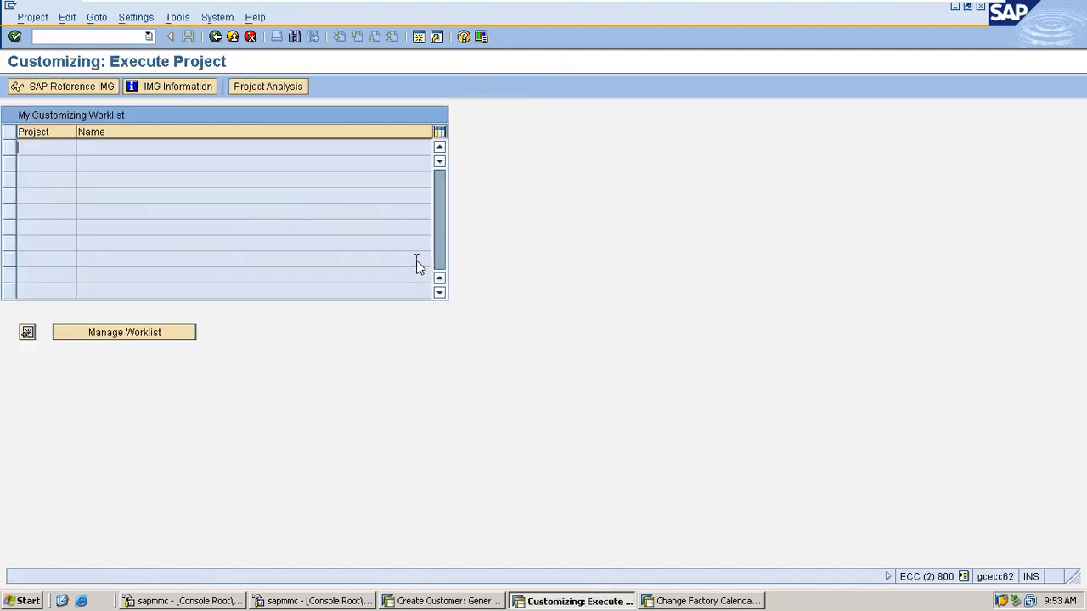
left_click(709, 601)
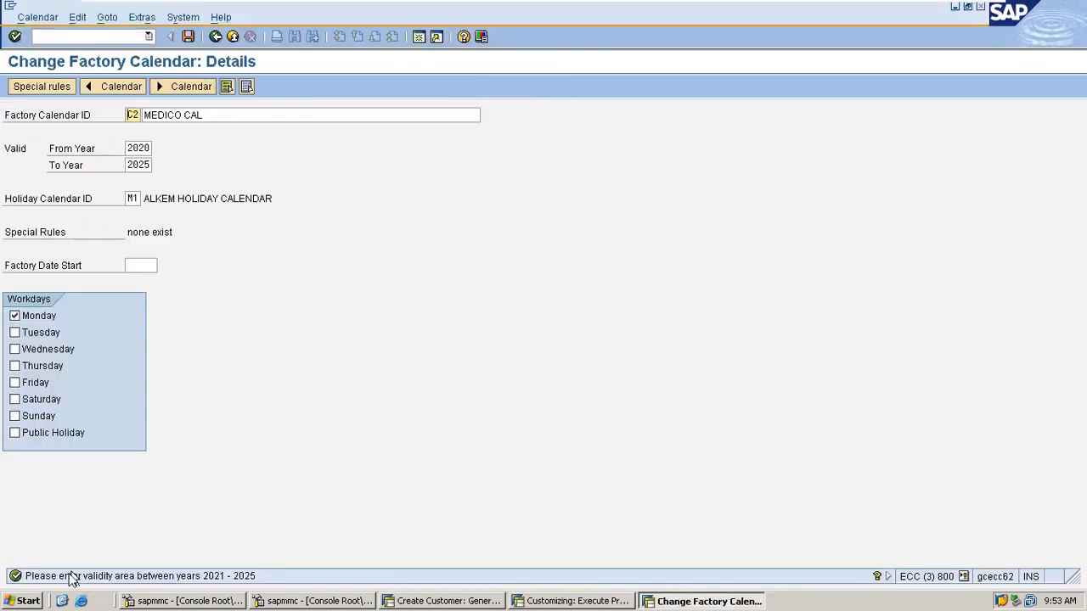
left_click(146, 148)
type("1")
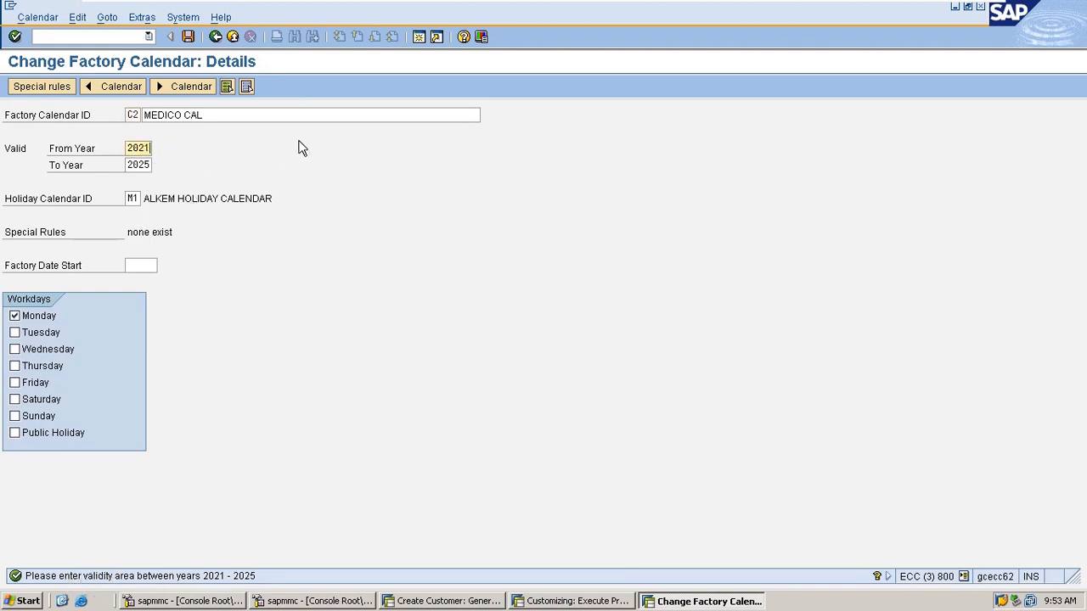
key("Return")
key("ctrl+s")
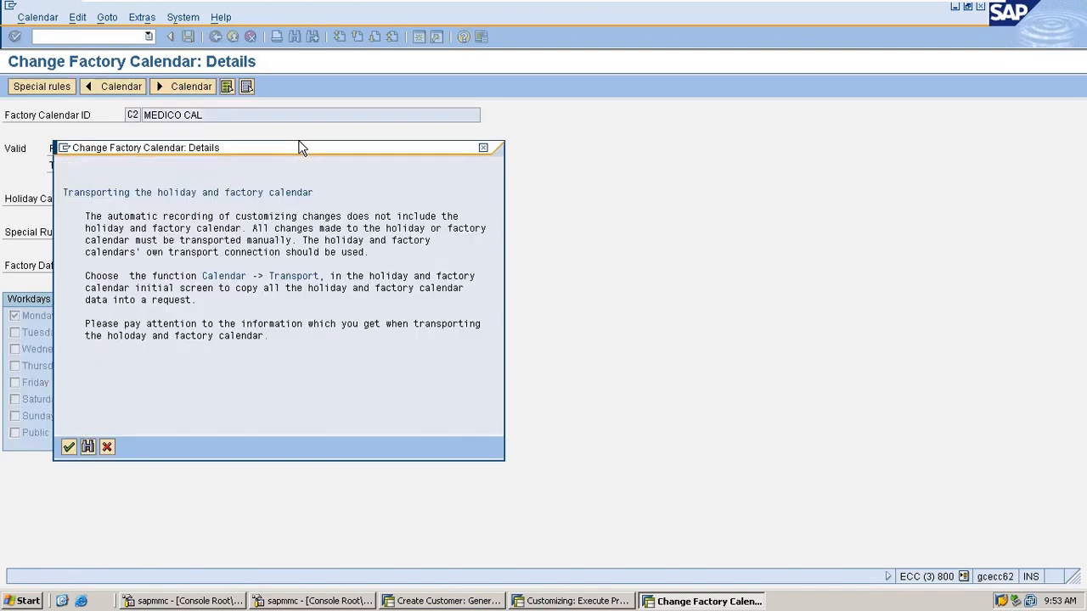
key("Return")
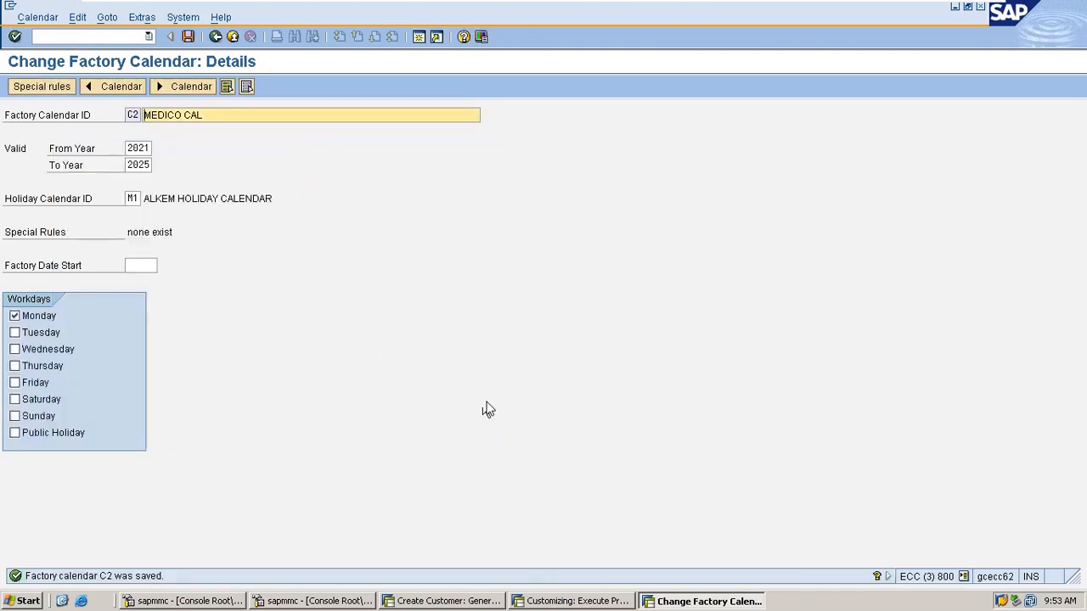
left_click(459, 601)
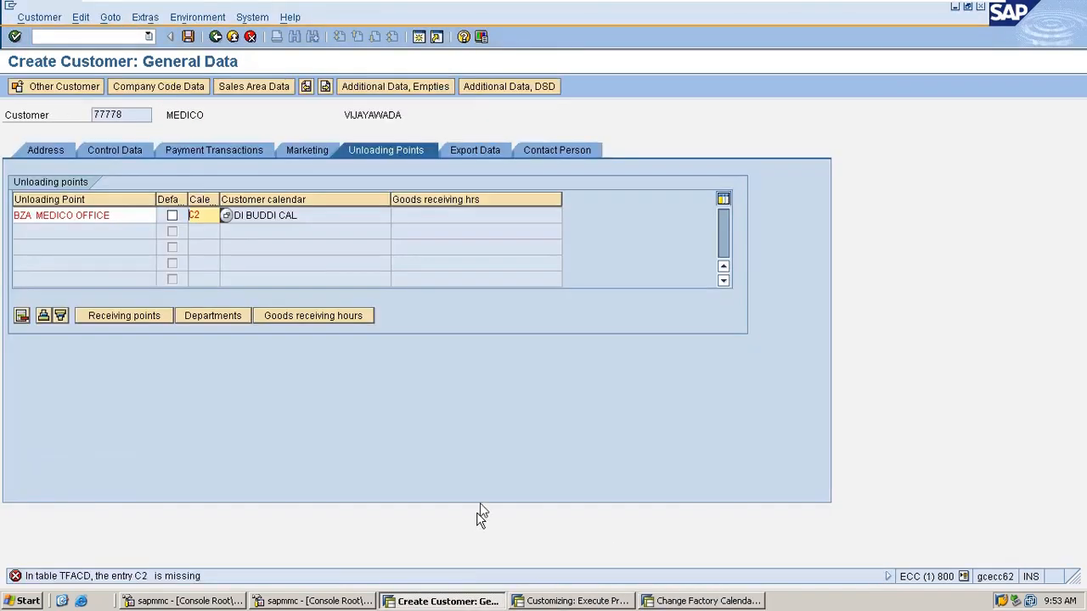
- Re-confirm calendar C2 and load receiving hours C1 for BZA MEDICO OFFICE
key("Return")
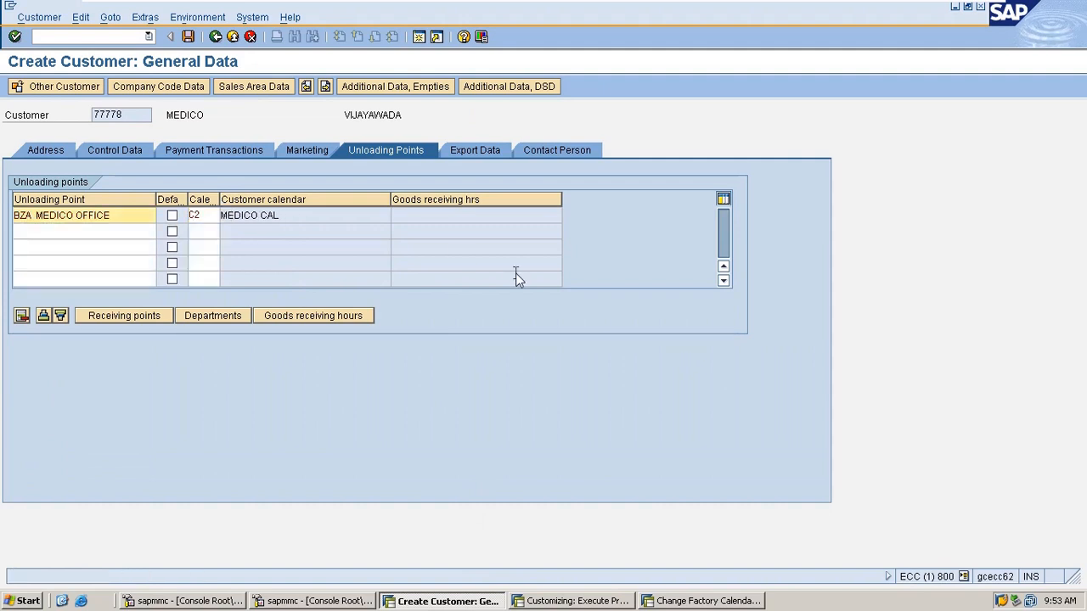
left_click(211, 217)
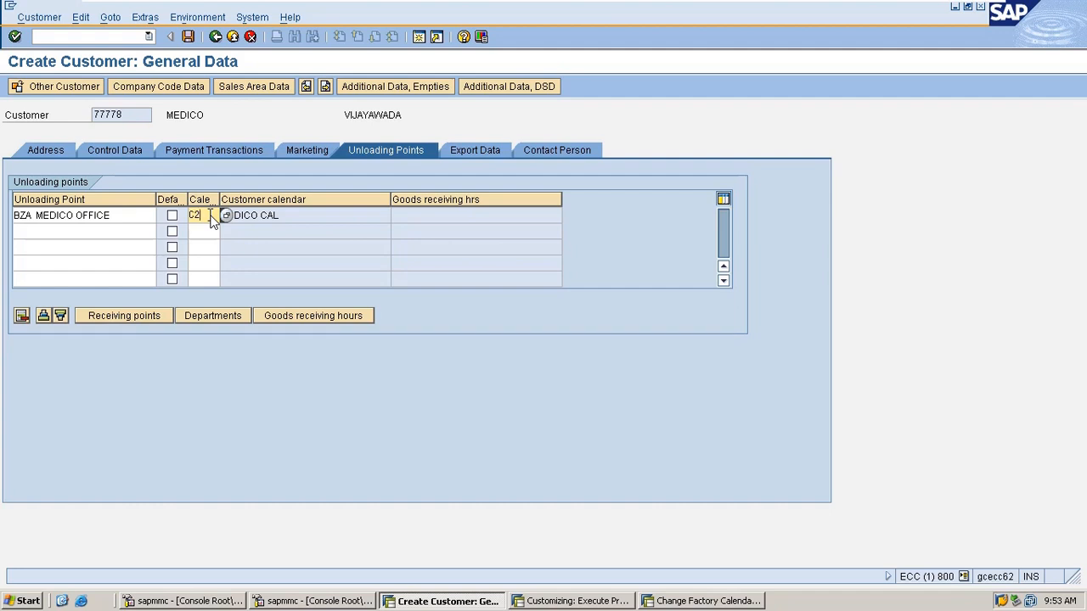
left_click(313, 321)
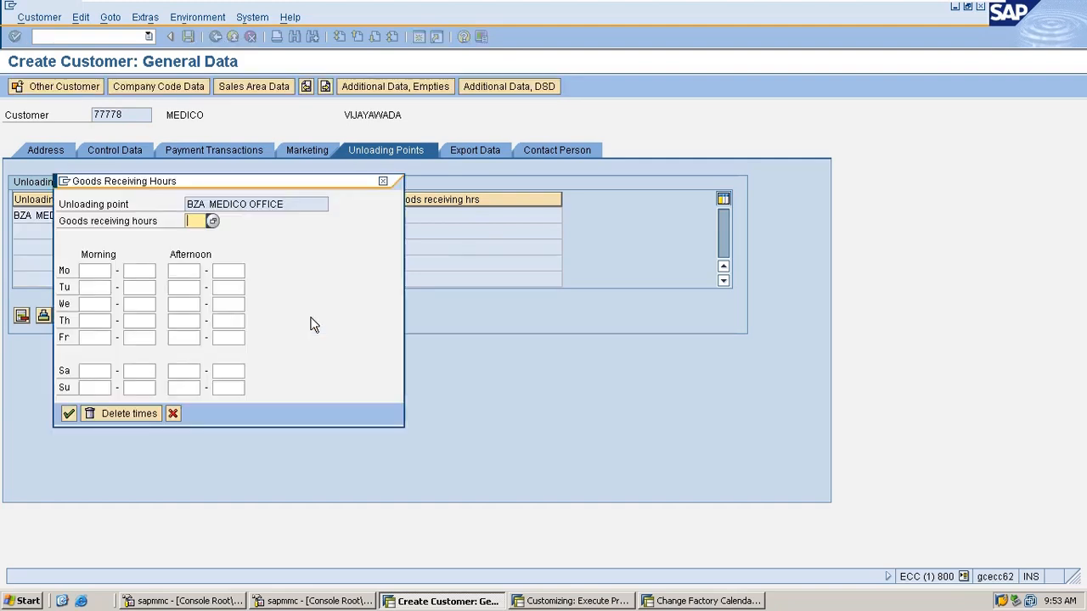
left_click_drag(305, 185, 790, 79)
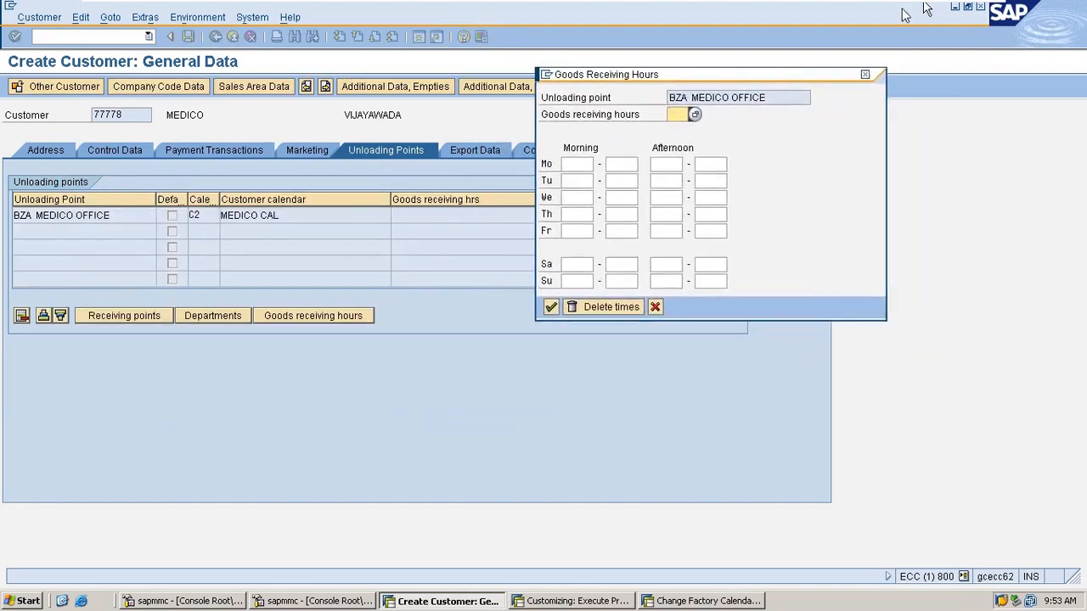
key("BackSpace")
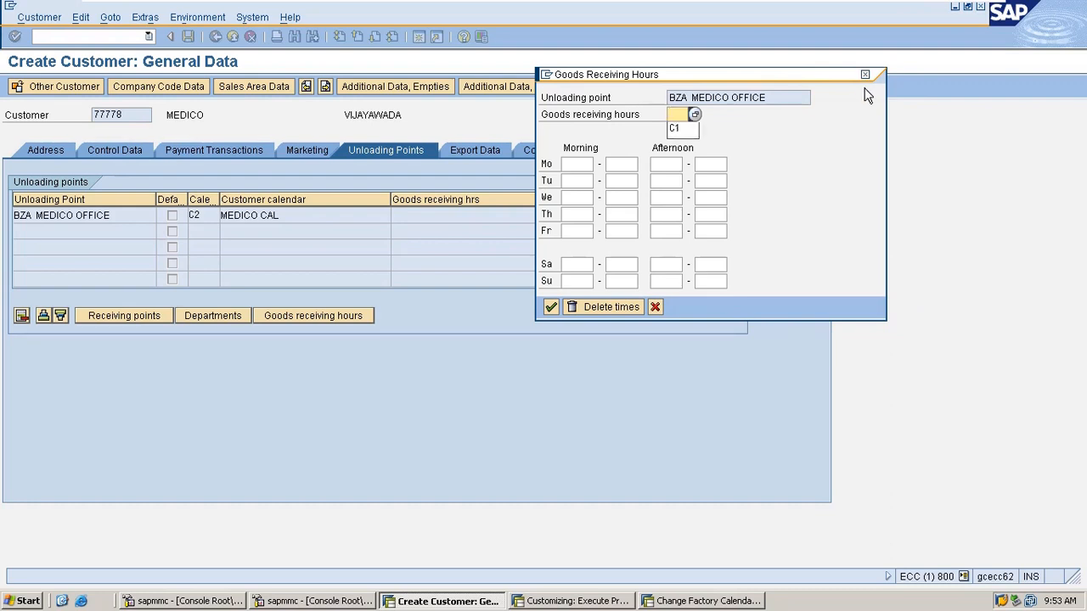
type("C")
key("Down")
key("Return")
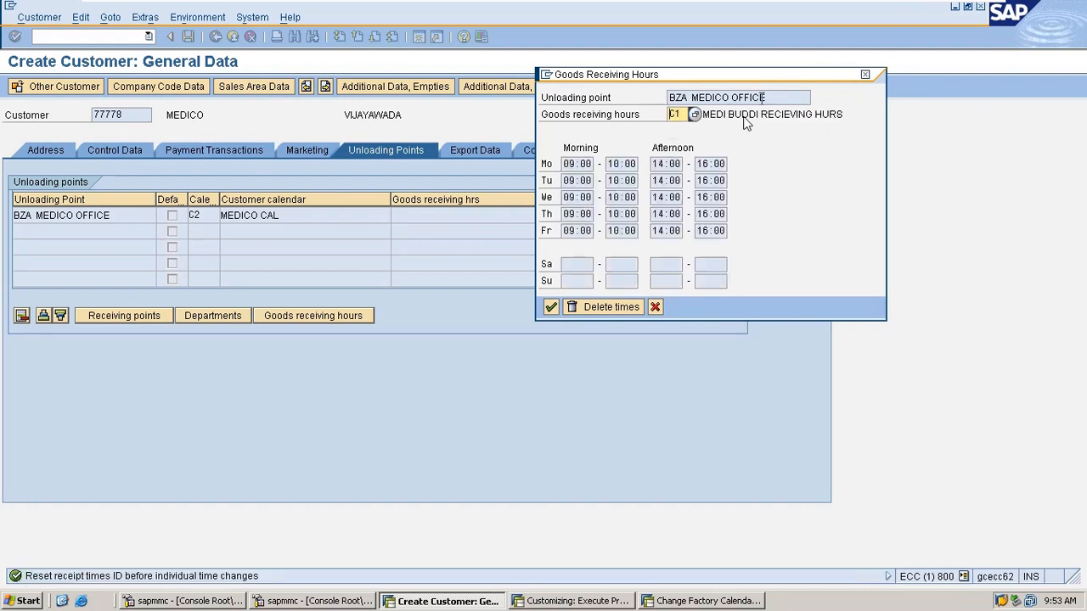
left_click(864, 73)
left_click(696, 602)
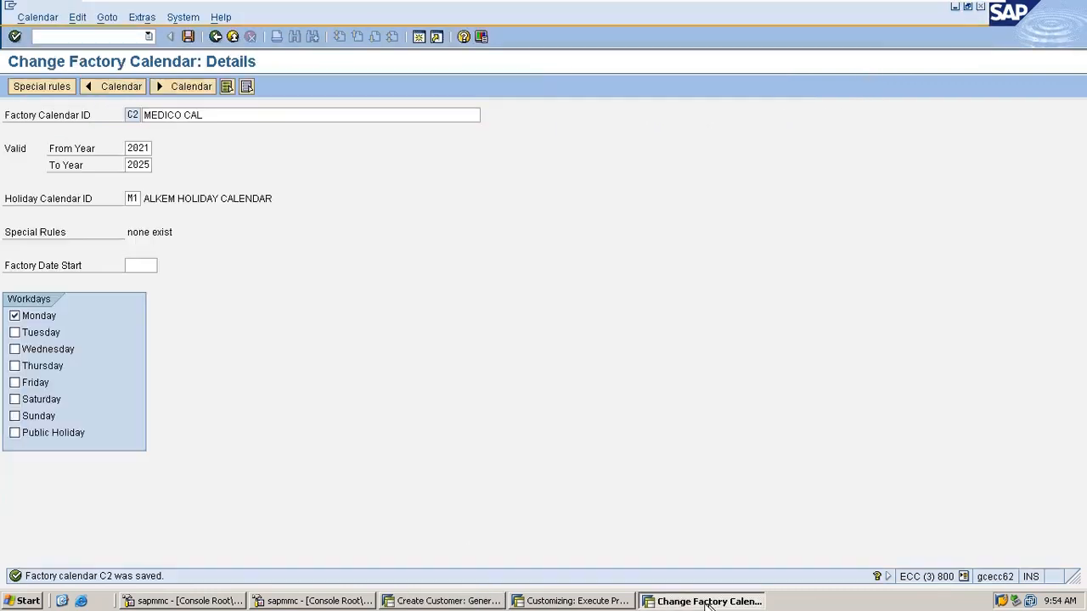
- Leave the factory calendar with /N and open the customizing project screen
left_click(86, 38)
type("/N")
key("Return")
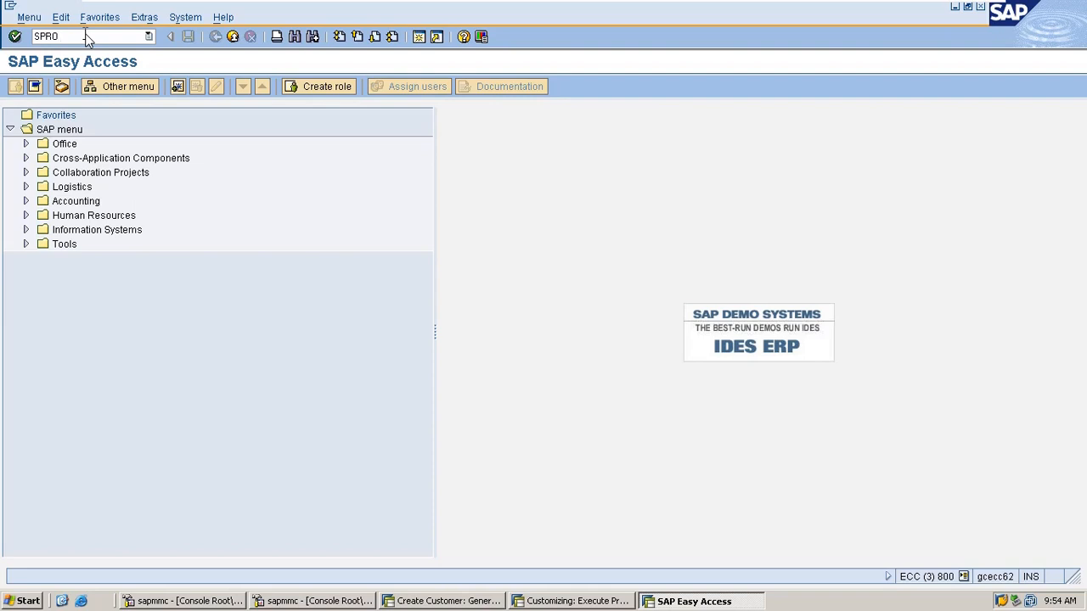
key("Return")
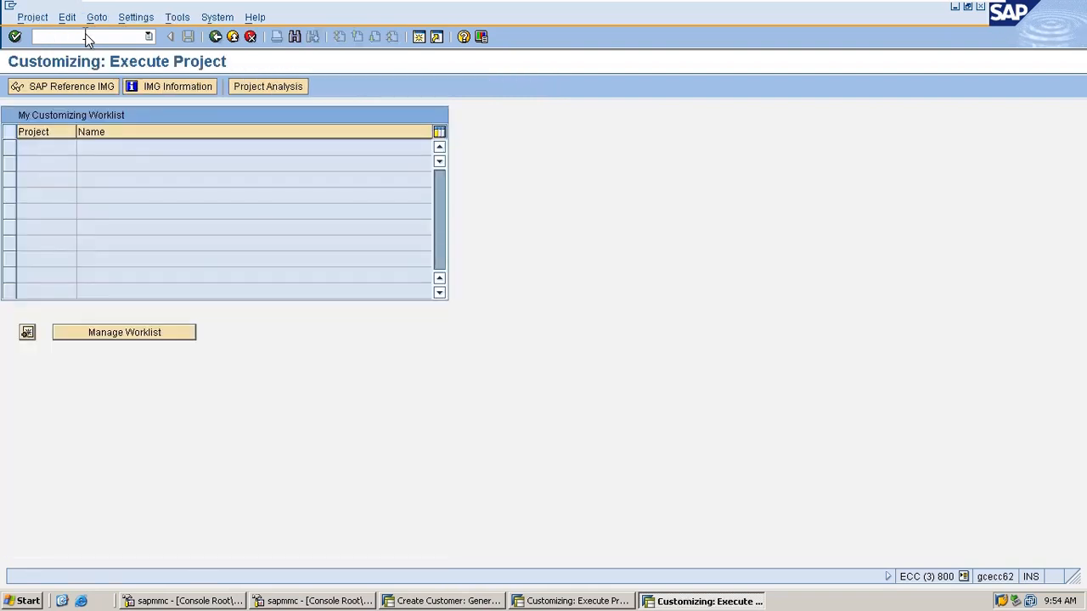
- Navigate the IMG to Sales and Distribution > Master Data > Business Partners > Customers > Shipping
left_click(76, 87)
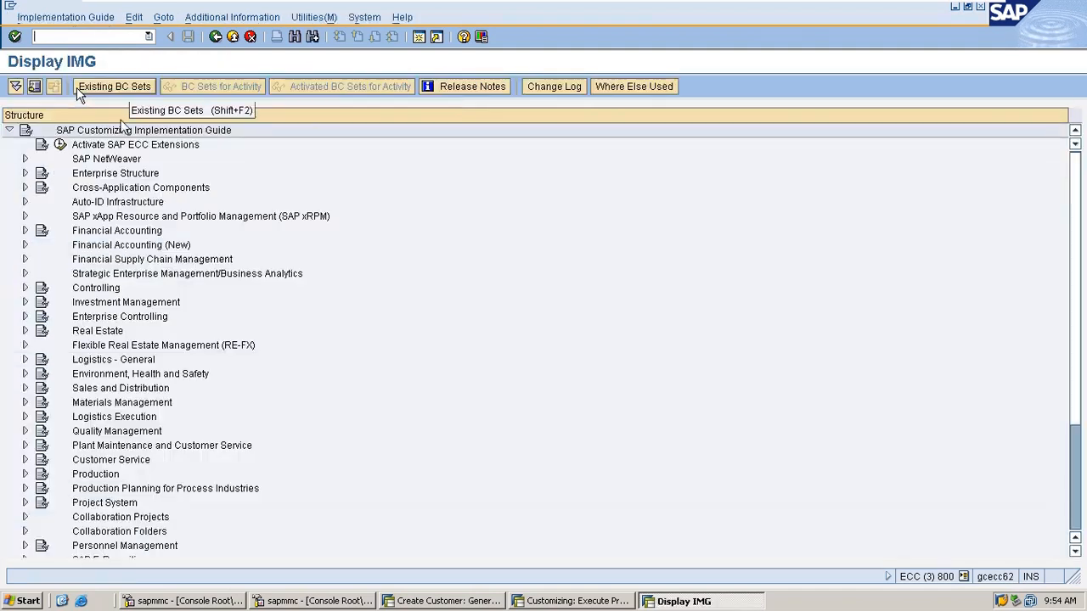
left_click(26, 388)
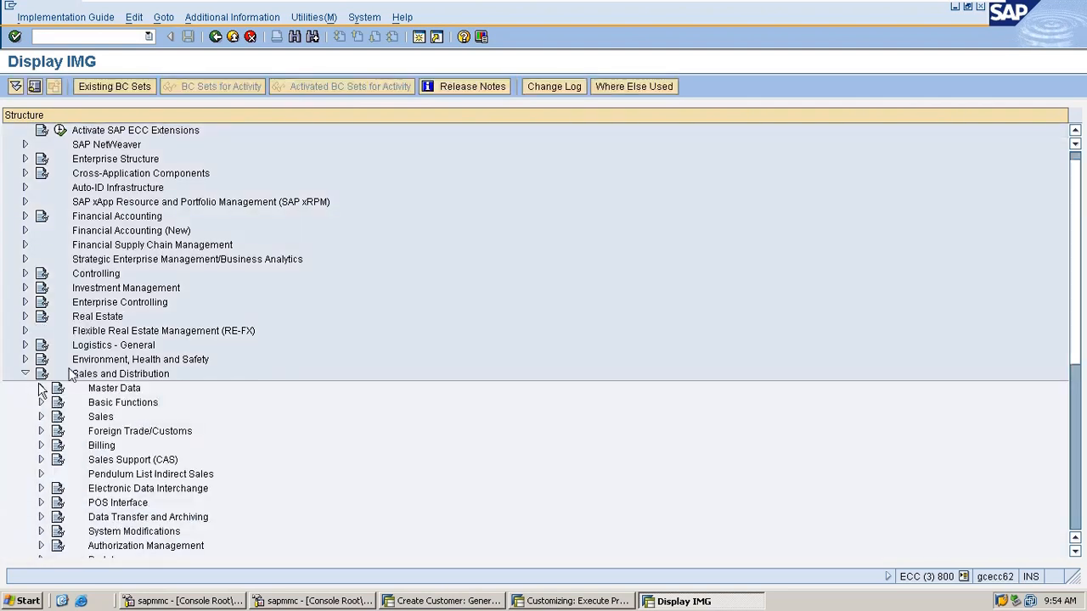
left_click(41, 388)
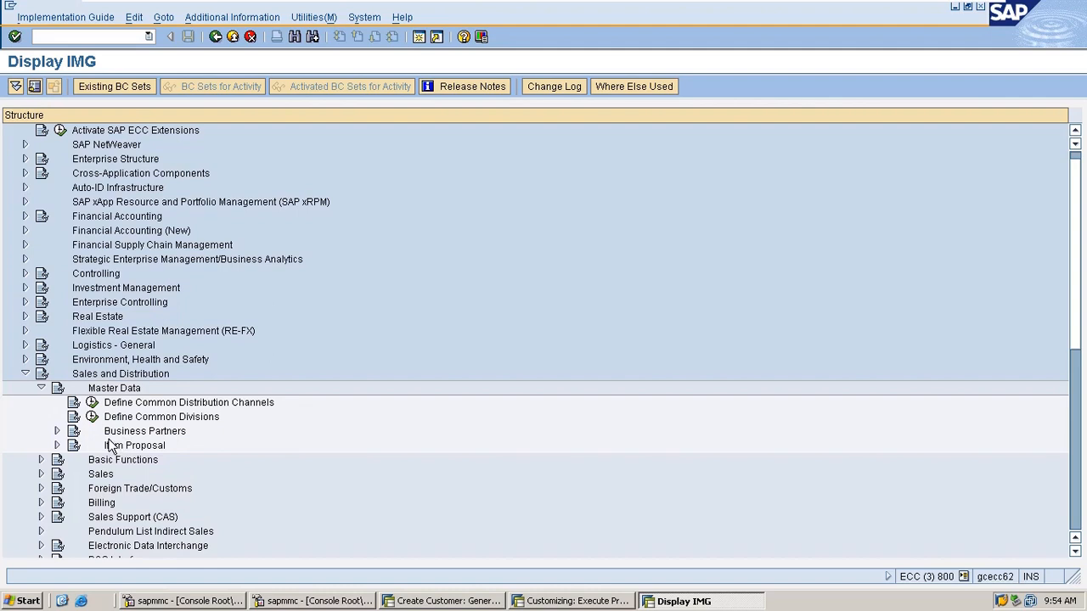
left_click(57, 431)
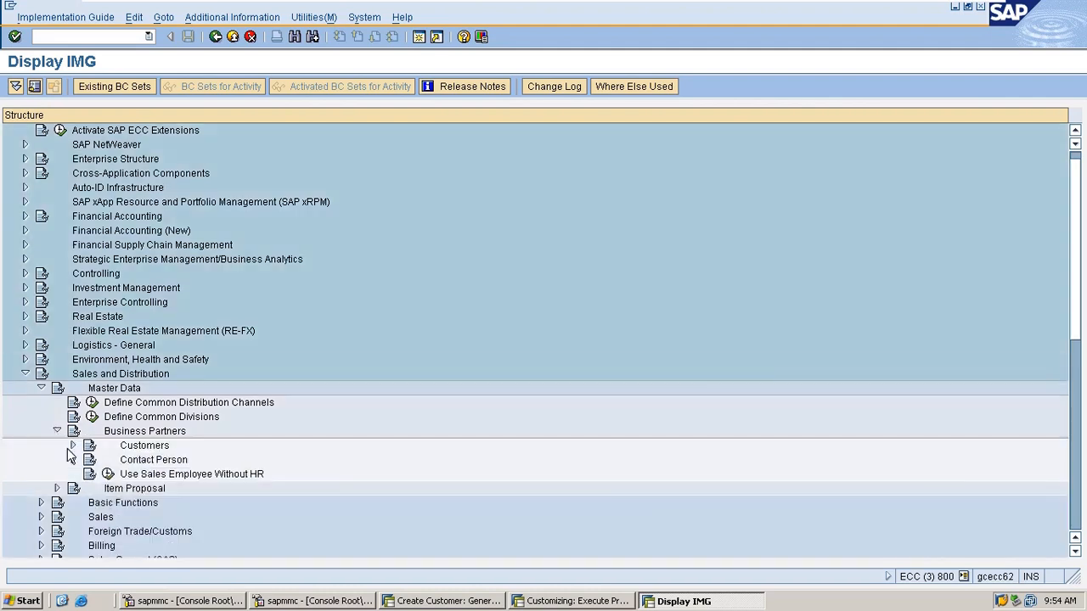
left_click(73, 445)
scroll(76, 450, "down", 2)
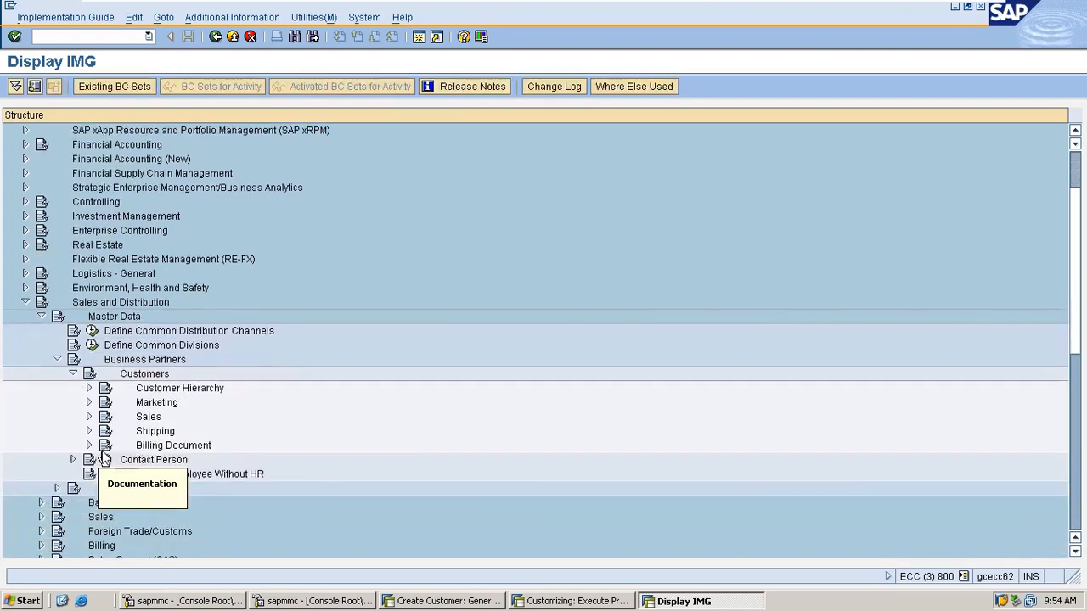
left_click(89, 431)
scroll(153, 442, "down", 2)
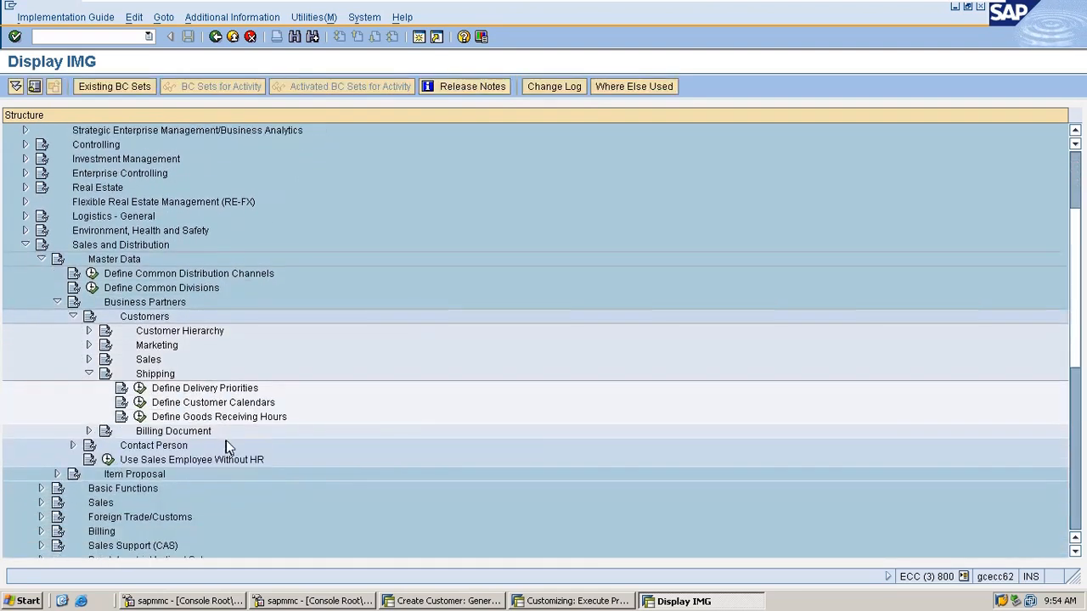
left_click(140, 417)
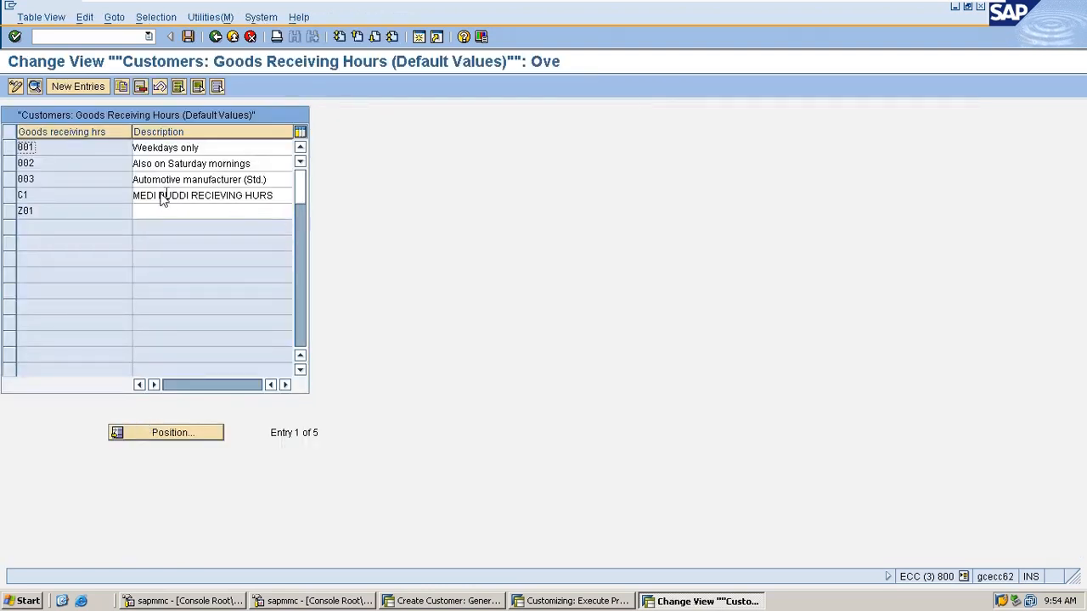
- Add new receiving hours entry C2 described as 'MEDICO GOODS RECIEVING HOURS'
left_click_drag(37, 198, 3, 199)
left_click(77, 85)
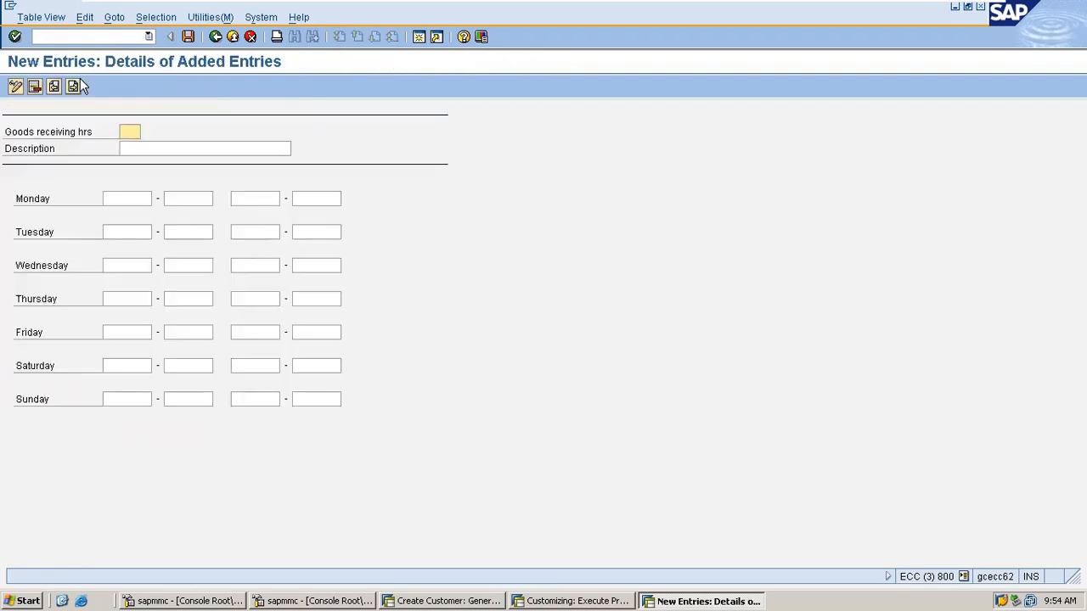
type("C2")
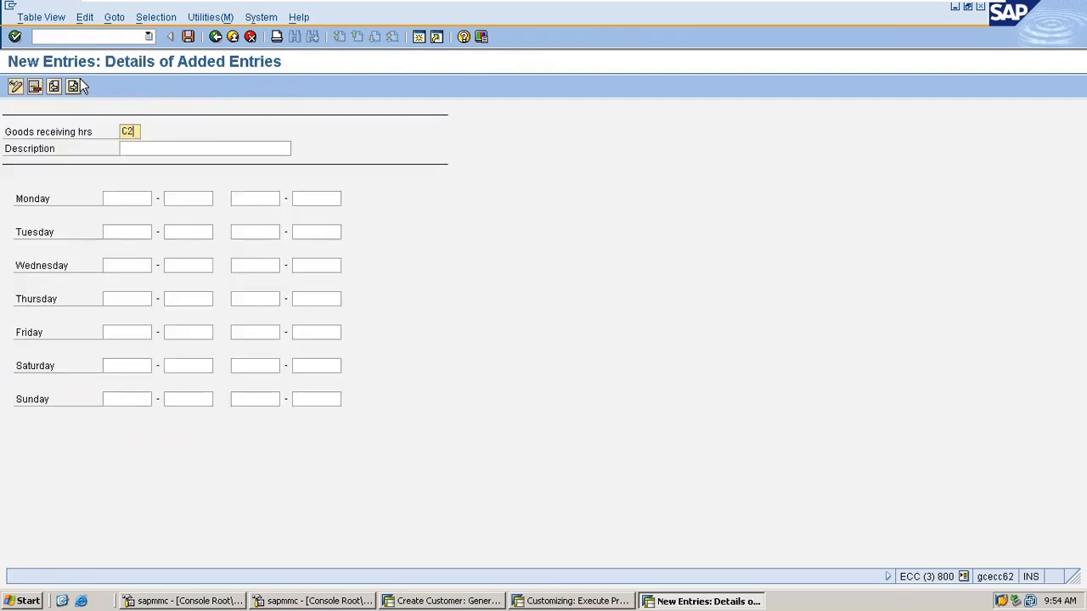
key("Tab")
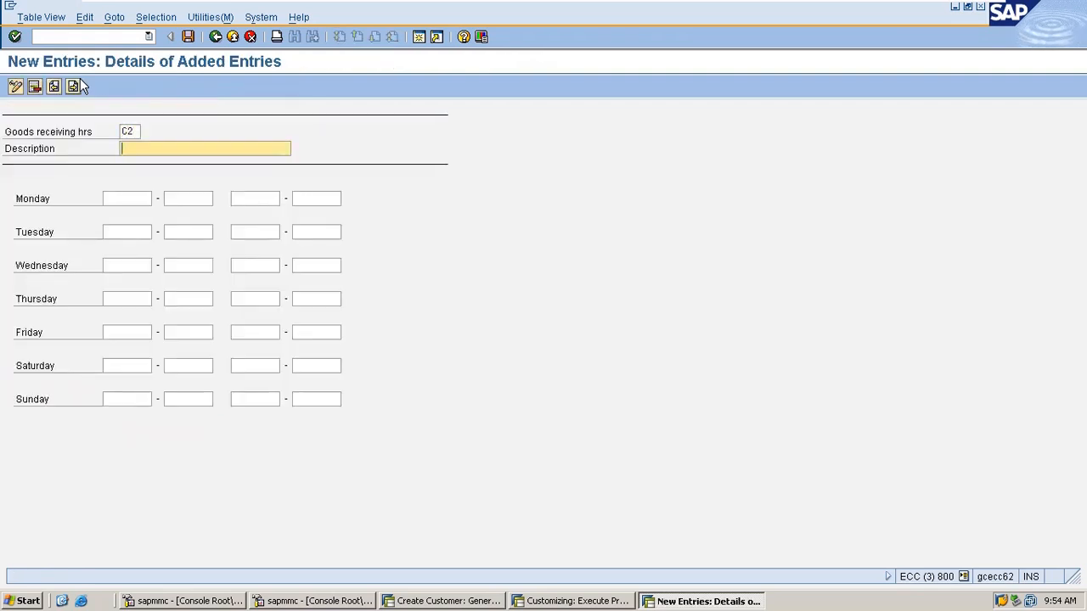
type("MEDICO GOODS RECIEVING")
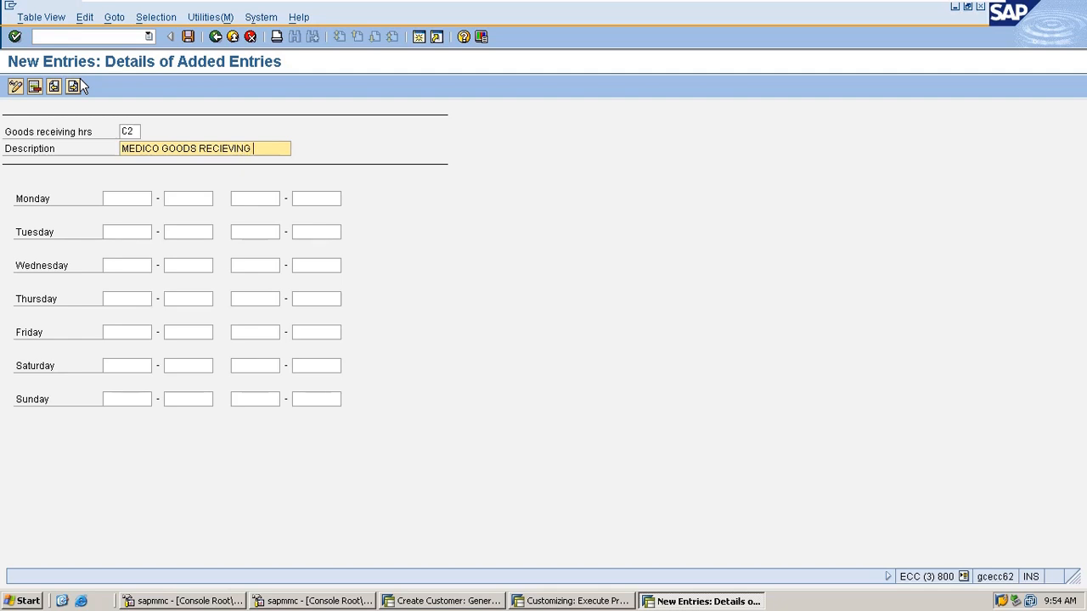
type("HOURS")
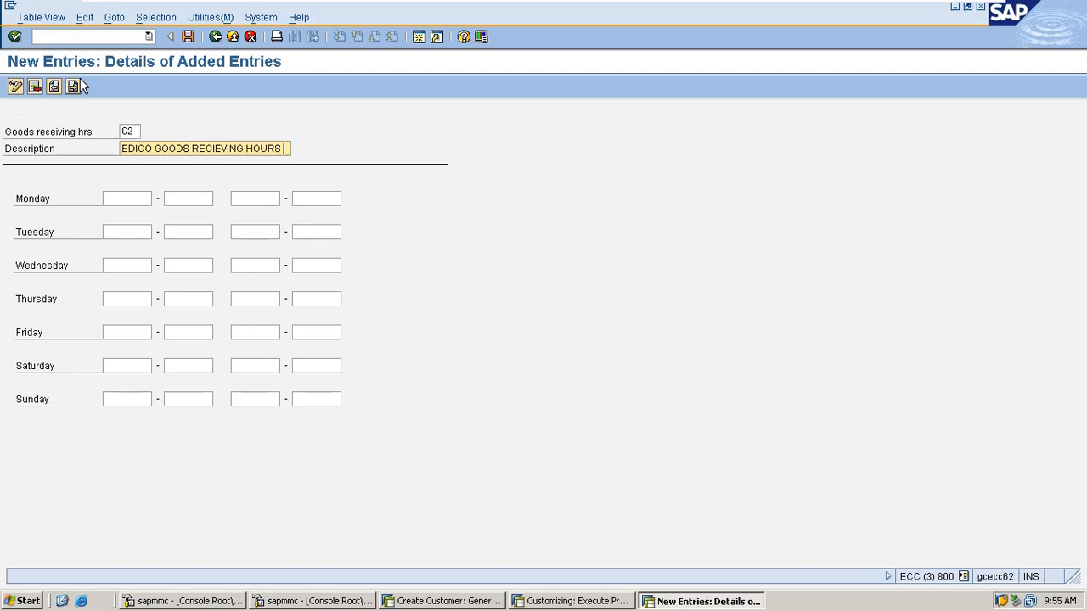
- Set Monday's receiving times to 09:00–10:00 and 14:00–16:00
left_click(106, 202)
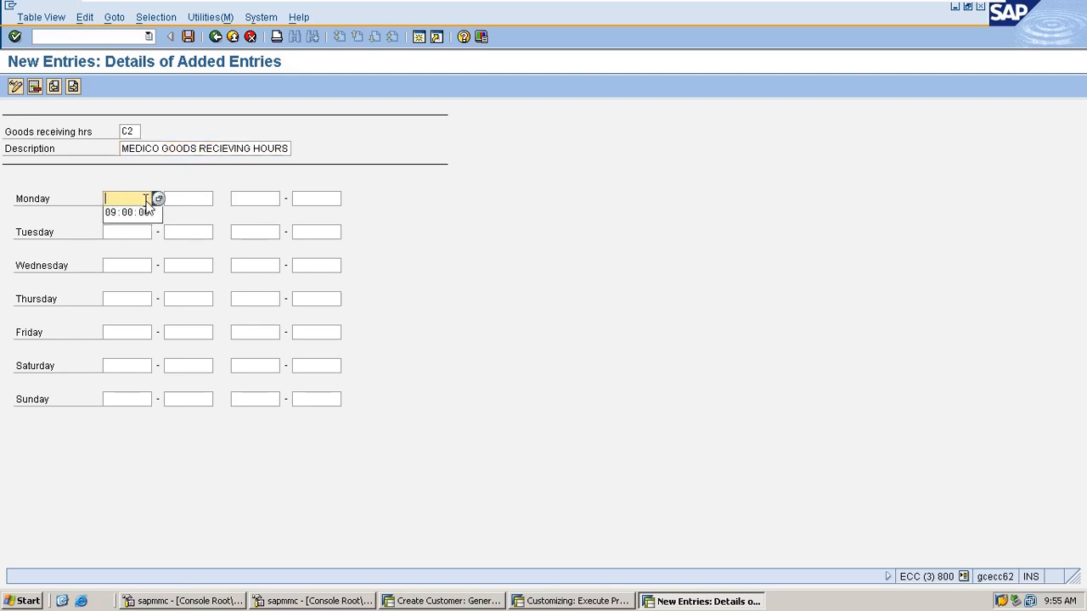
left_click(136, 213)
key("Tab")
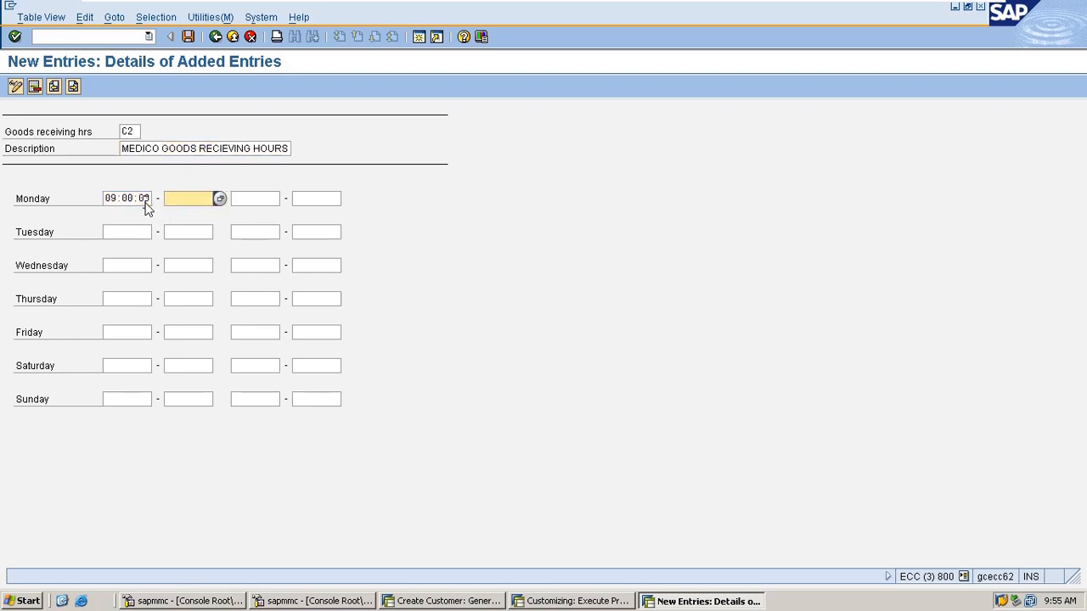
key("Down")
key("Return")
key("Tab")
key("Down")
key("Return")
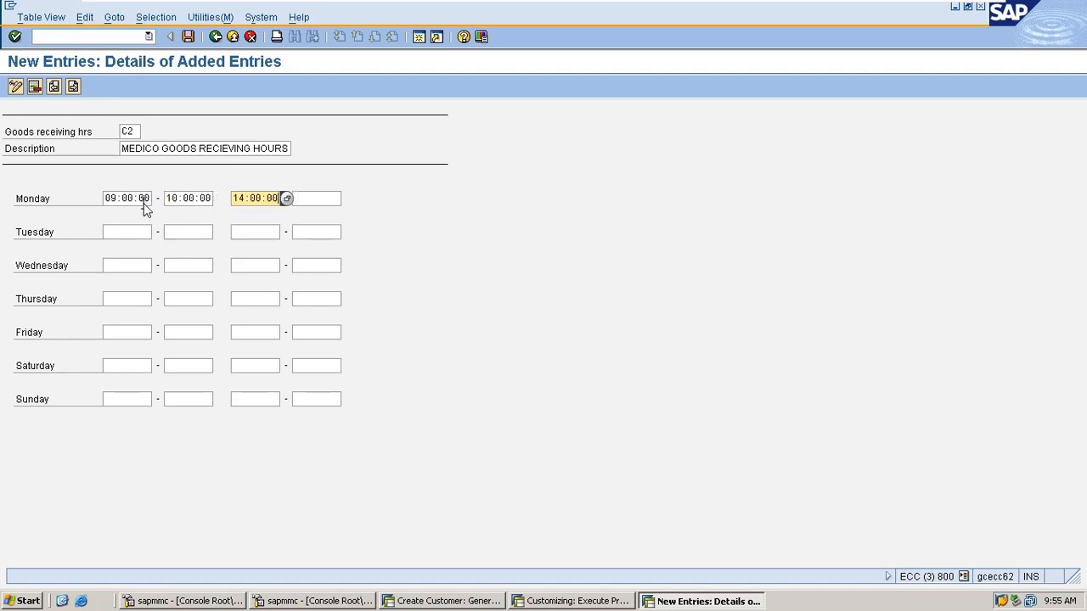
key("Tab")
key("Down")
key("Down")
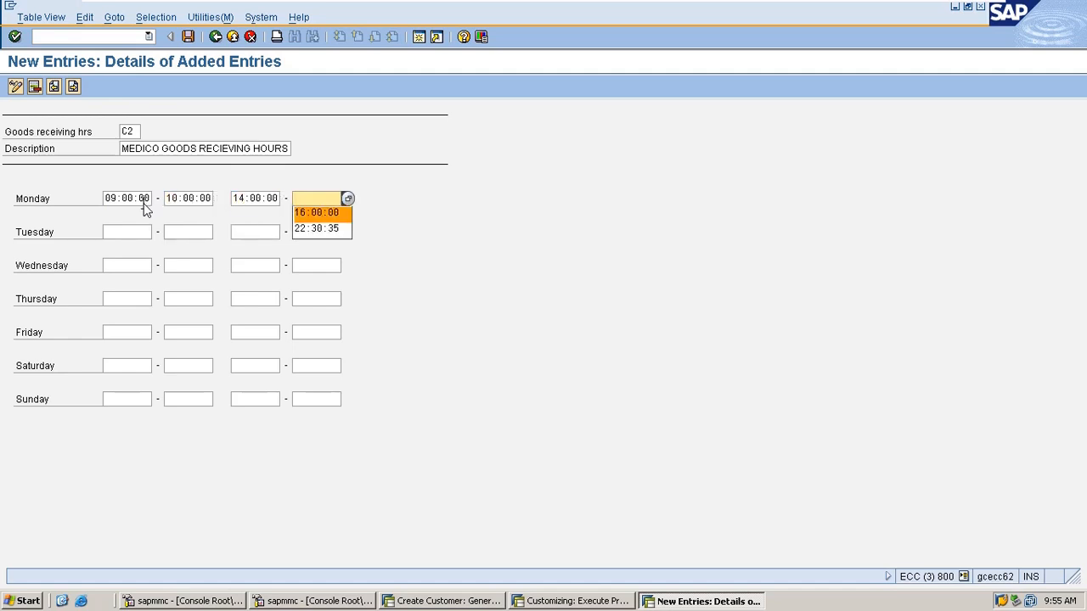
key("Return")
key("Return")
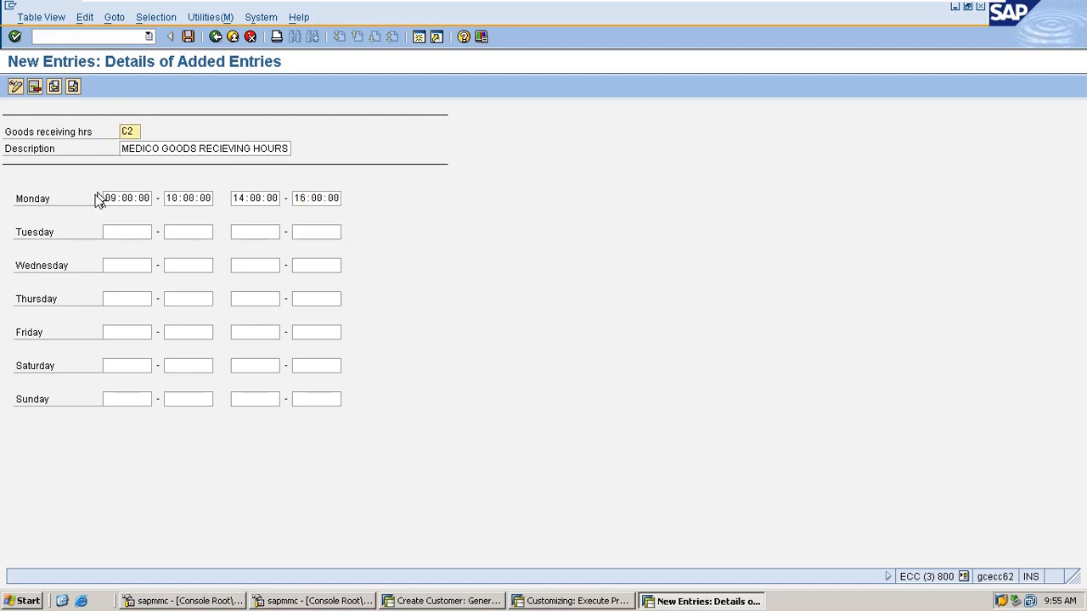
left_click(179, 199)
left_click(256, 202)
left_click(330, 202)
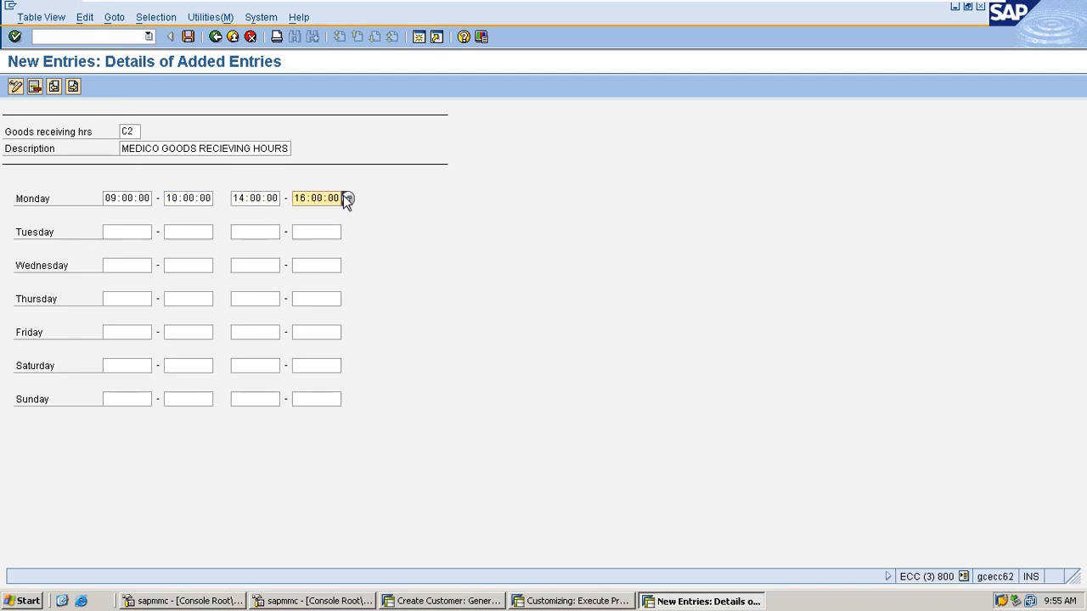
- Save the entry and confirm the customizing request
left_click(189, 37)
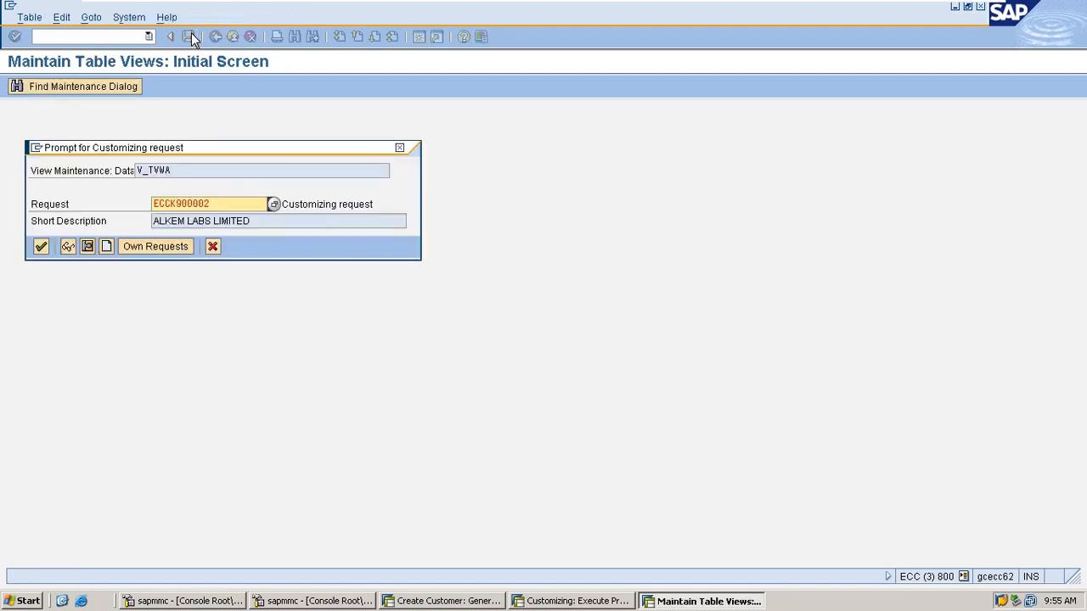
key("Return")
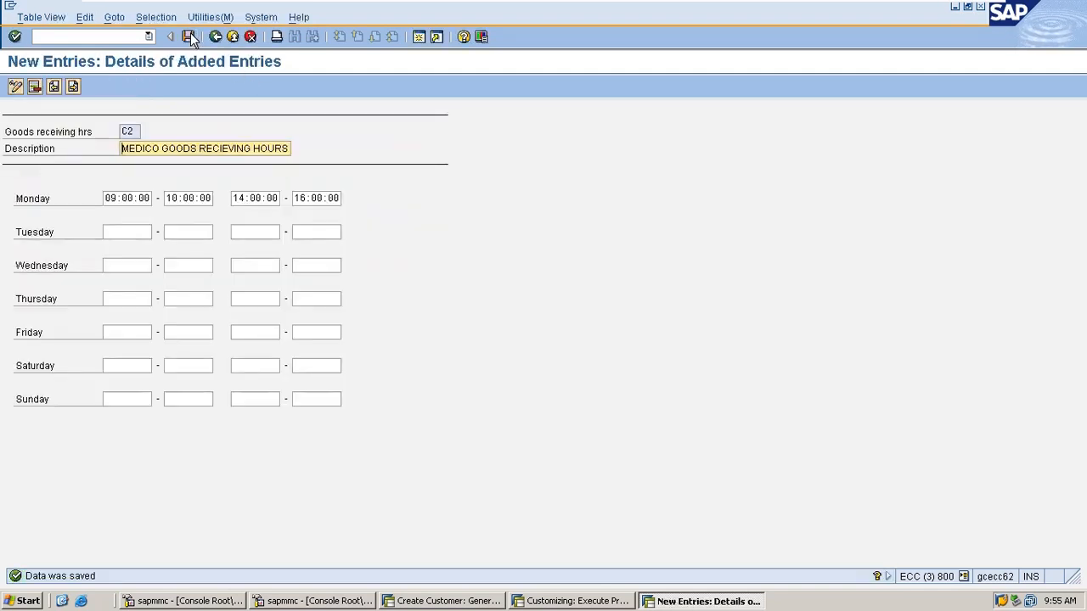
left_click(190, 34)
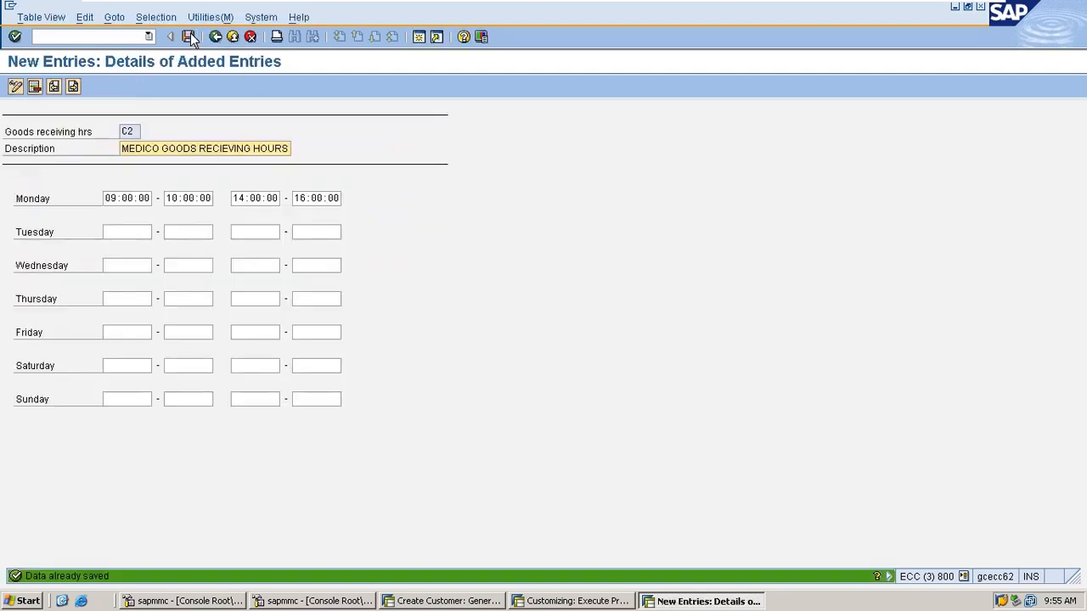
left_click(463, 603)
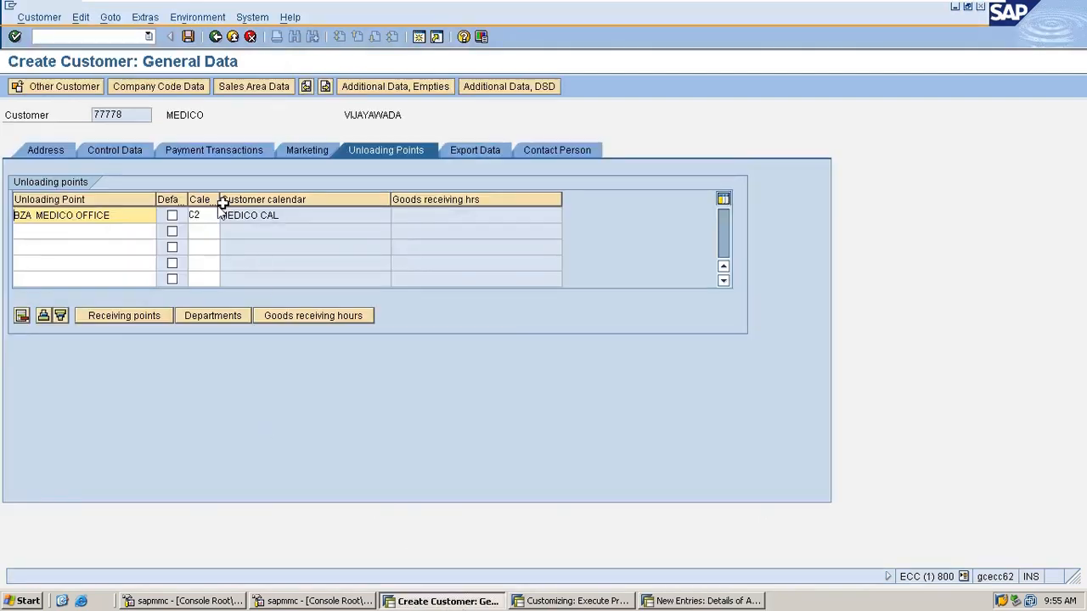
- Assign goods receiving hours C2 to the MEDICO office unloading point
left_click(315, 315)
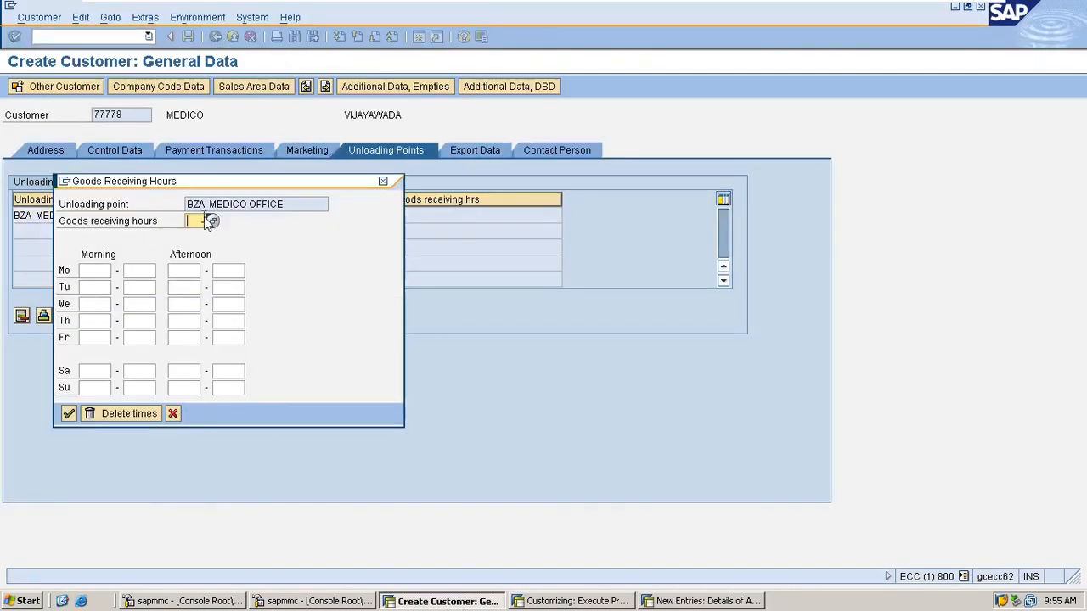
type("C2")
key("Return")
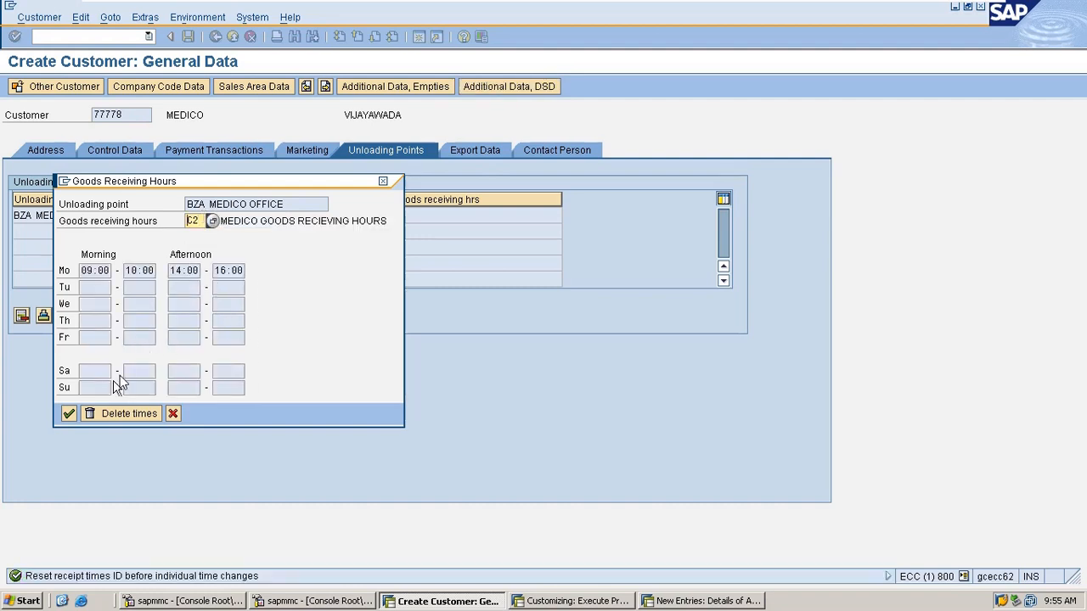
double_click(89, 270)
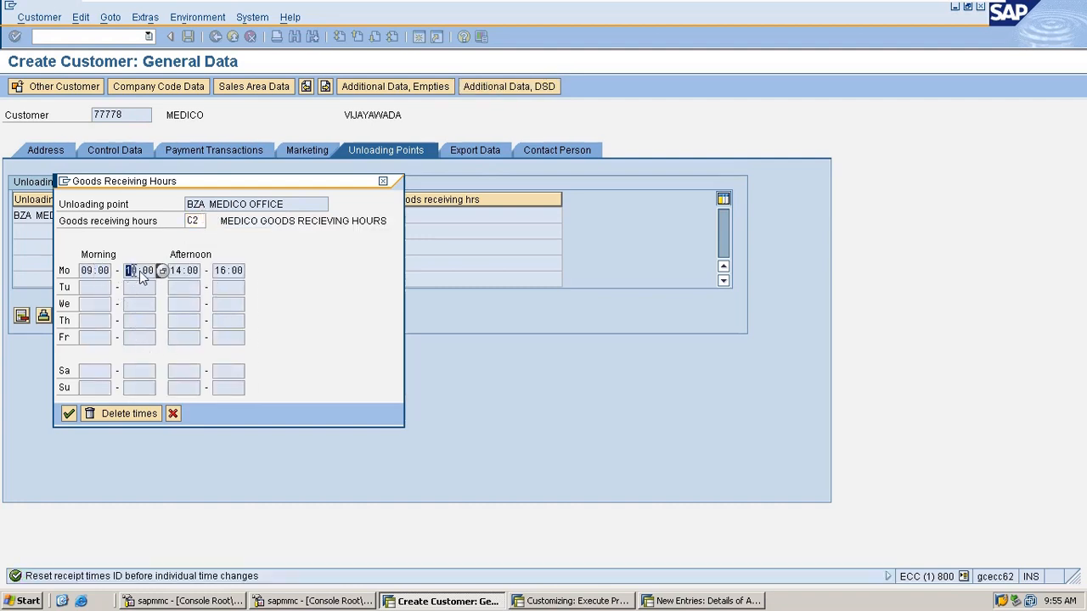
double_click(192, 270)
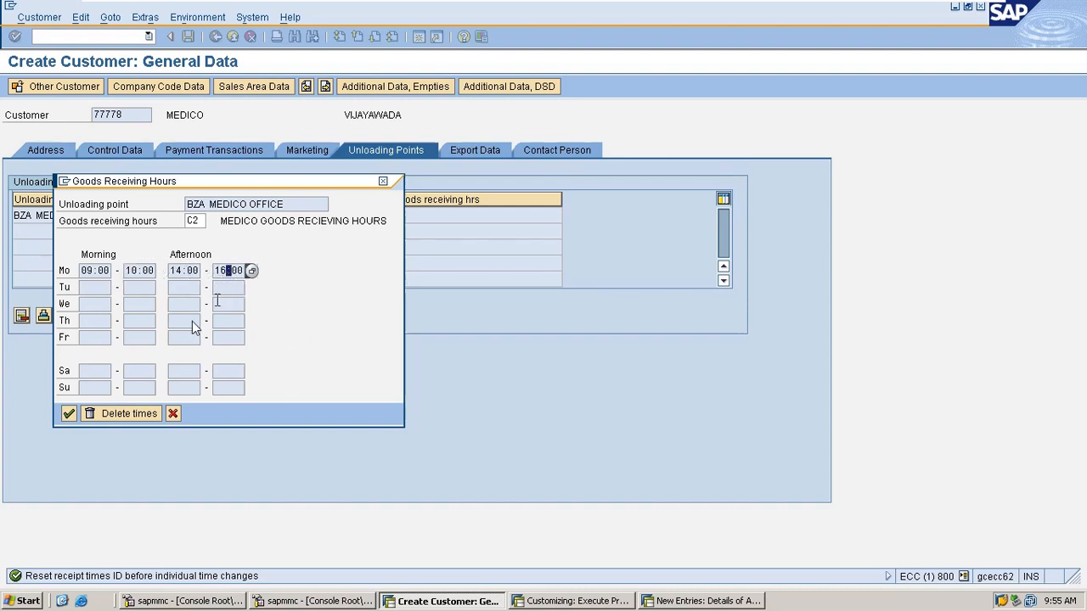
left_click(68, 414)
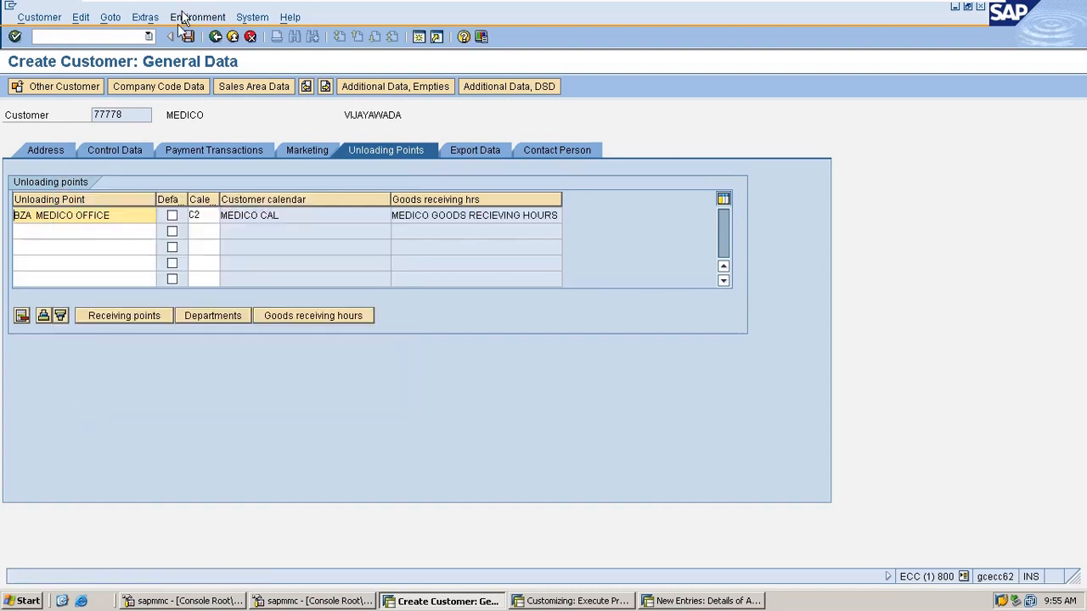
- Enter reconciliation account 140000 in the company code data
left_click(217, 37)
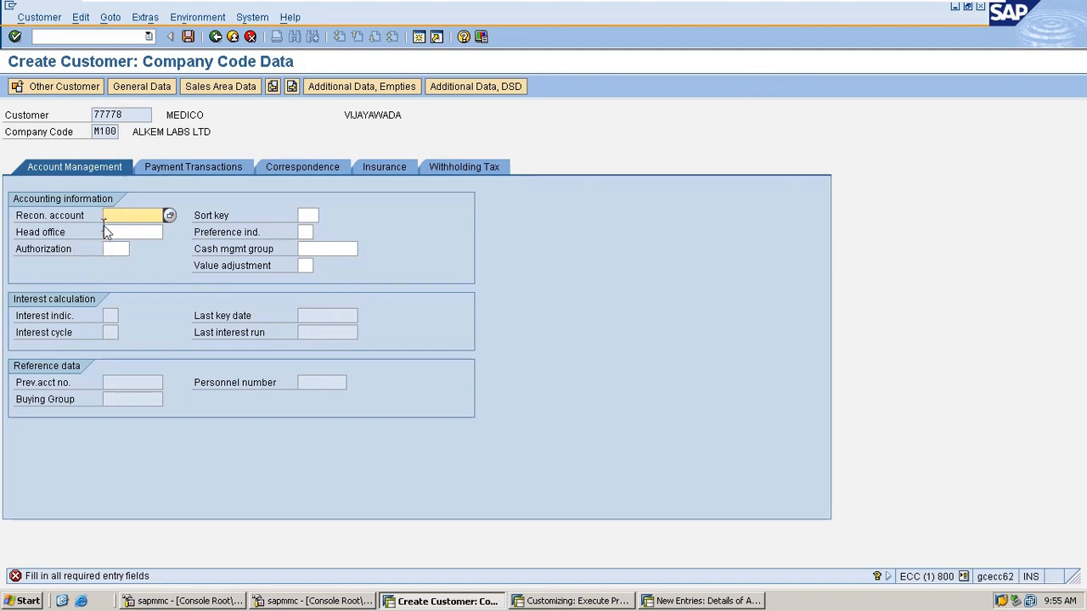
left_click(140, 88)
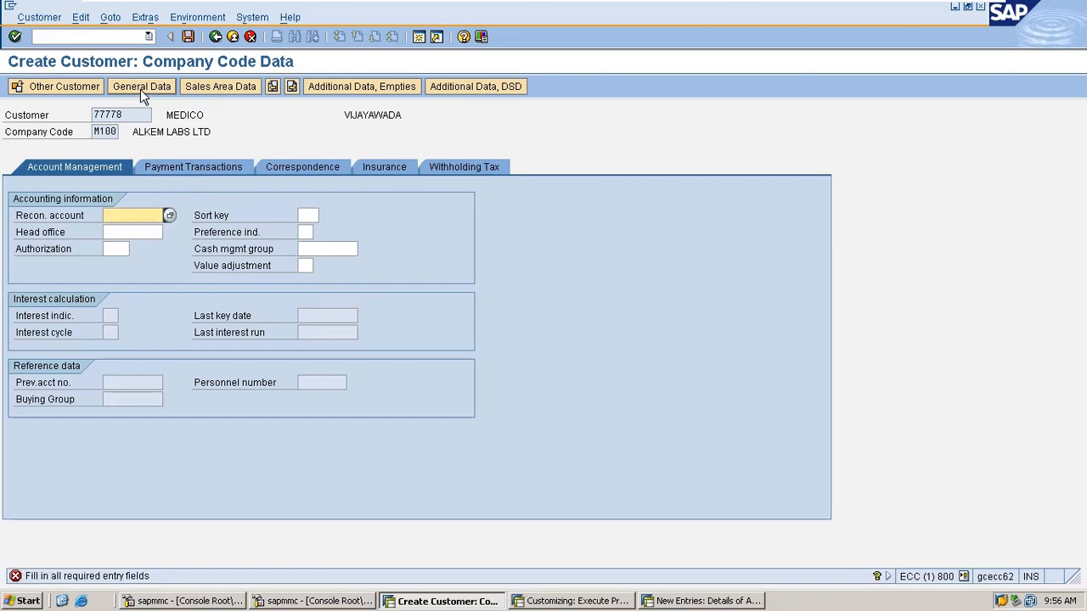
type("140000")
key("Down")
key("Return")
key("Return")
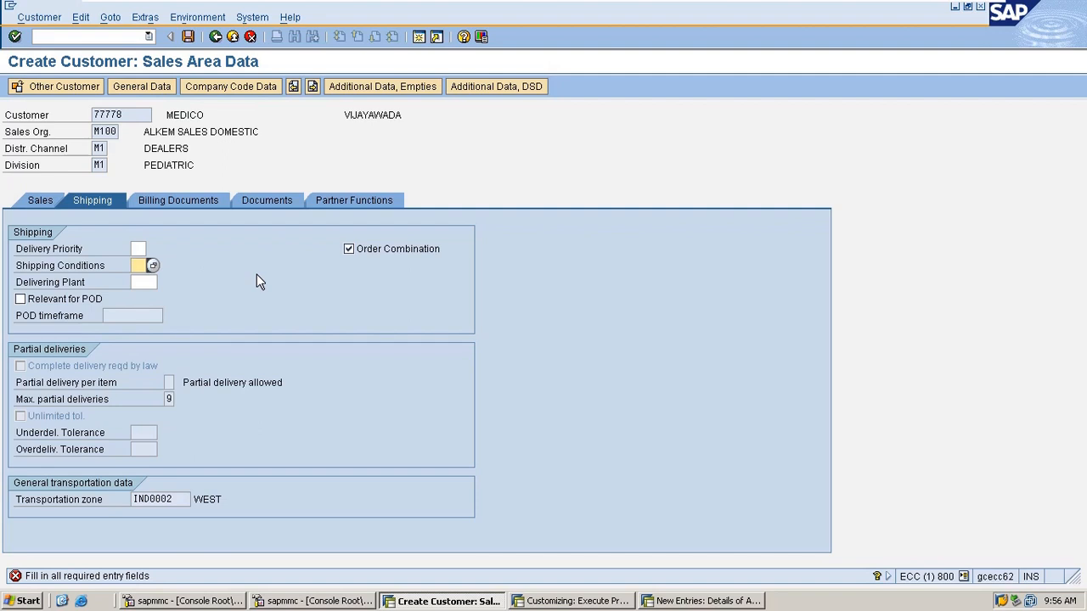
- Set shipping conditions 01, save customer 77778, and return to Easy Access
type("01")
key("Return")
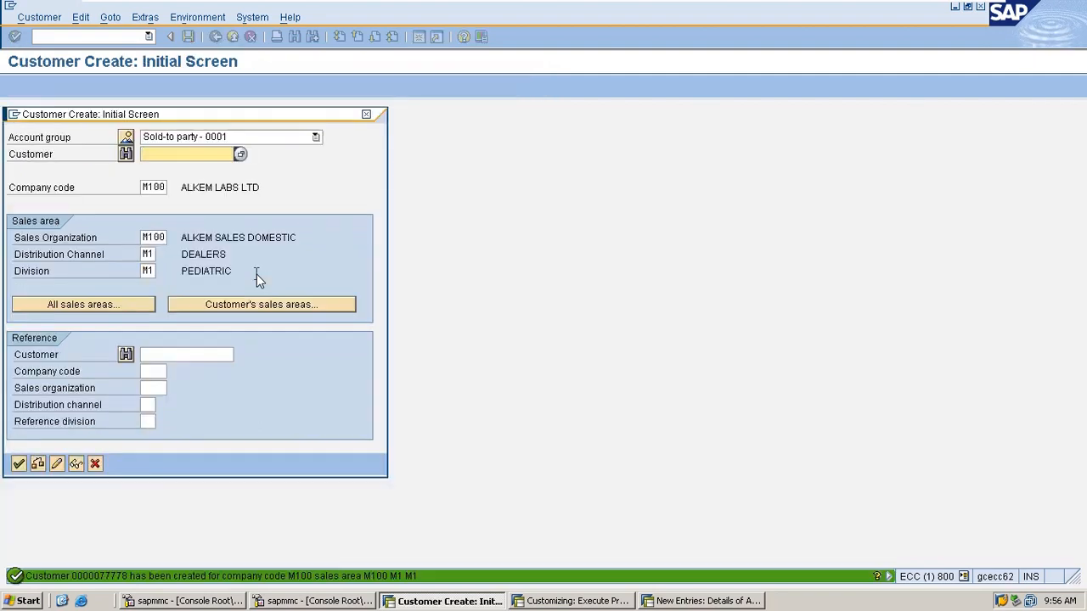
key("Return")
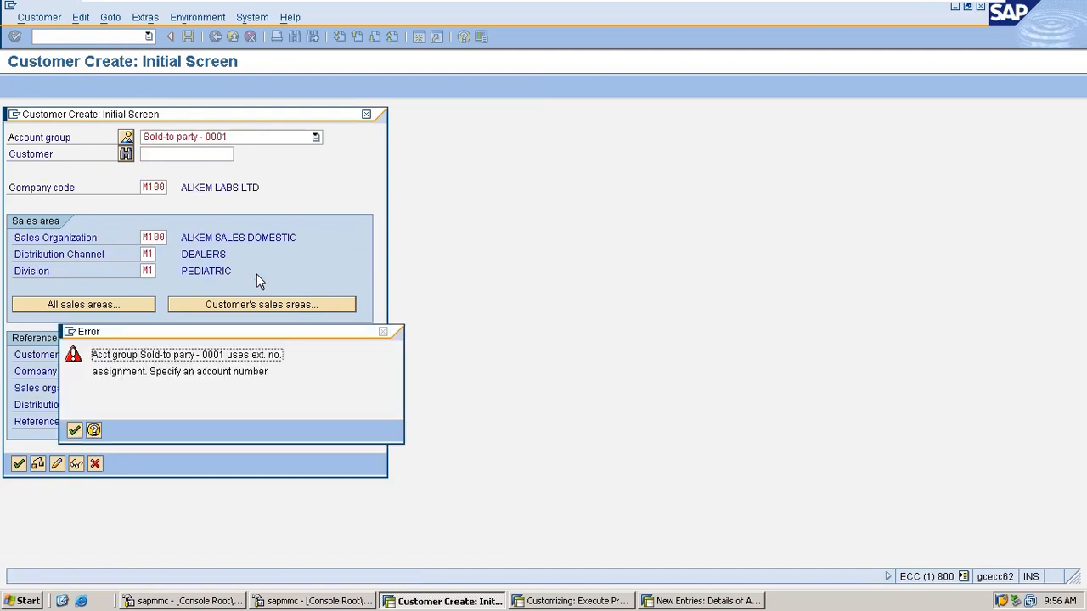
key("Return")
left_click(366, 114)
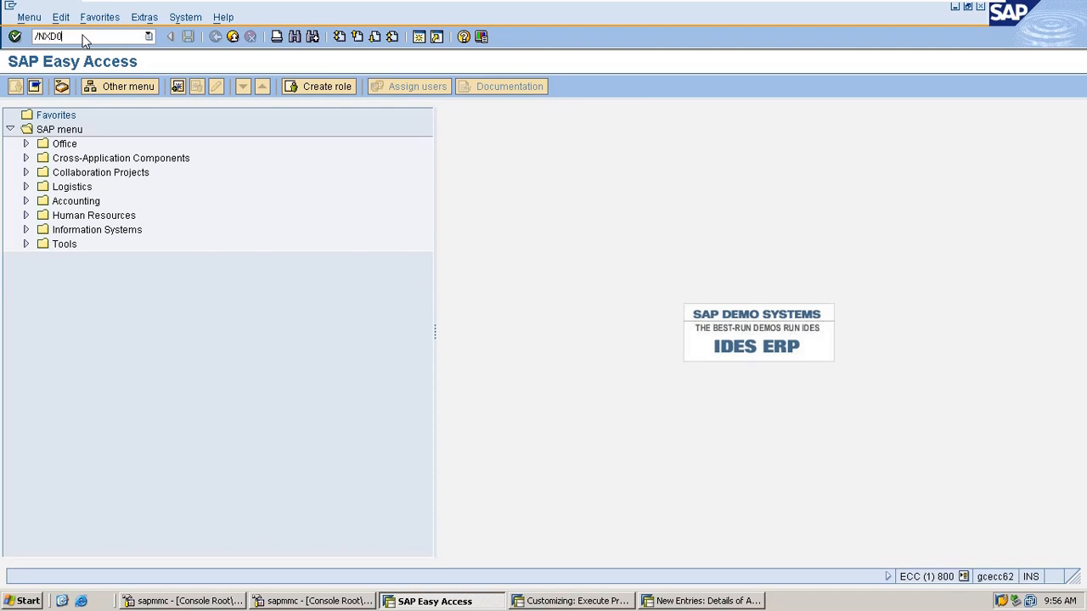
- Open customer 77778 for editing with /NXD02
left_click(85, 40)
type("/NXD02")
key("Return")
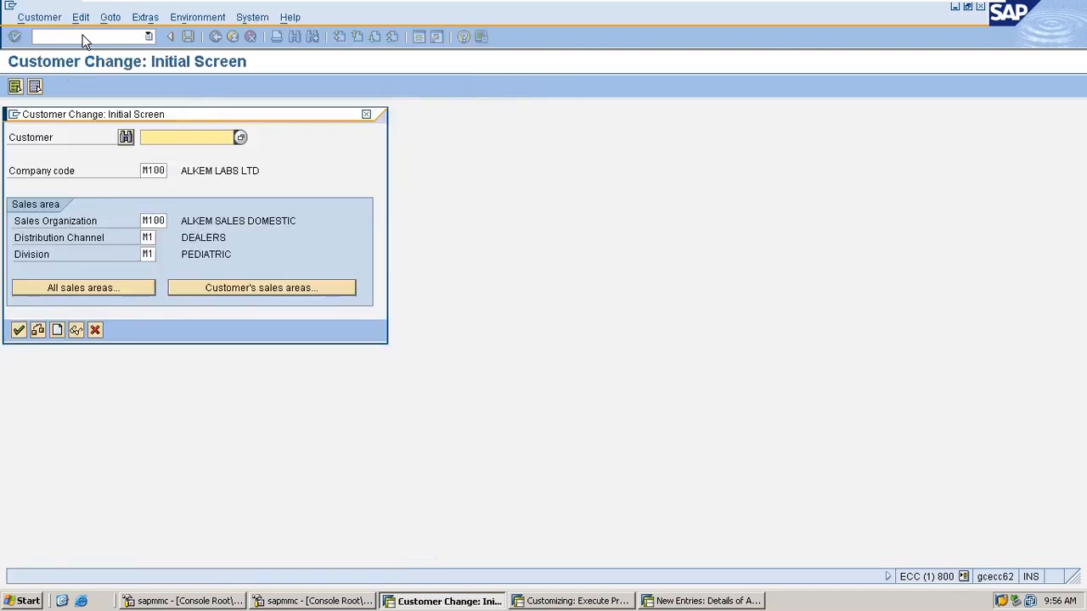
key("Down")
key("Down")
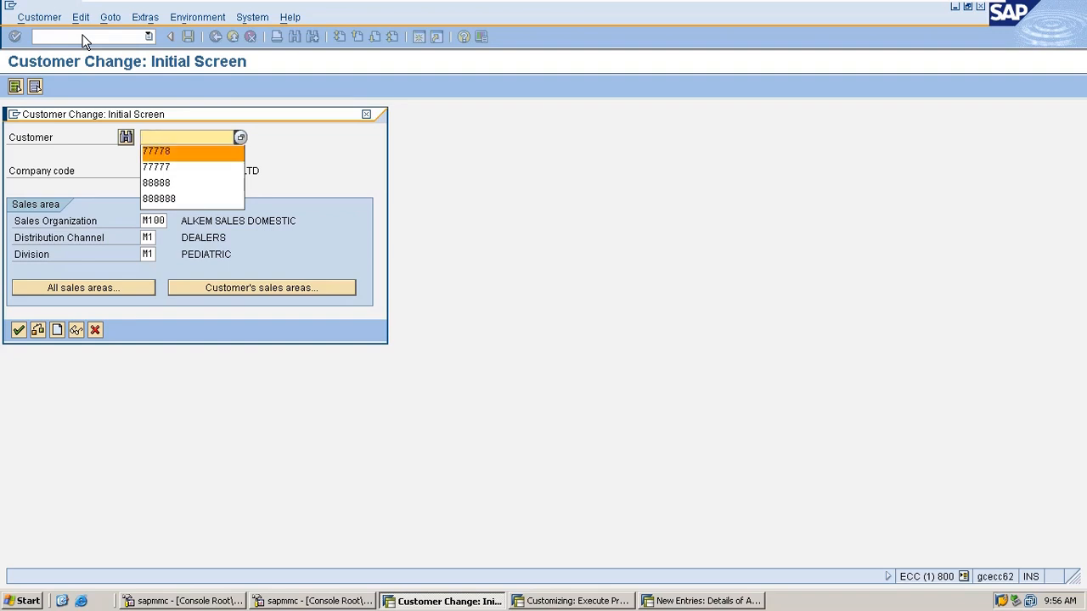
key("Return")
key("Return")
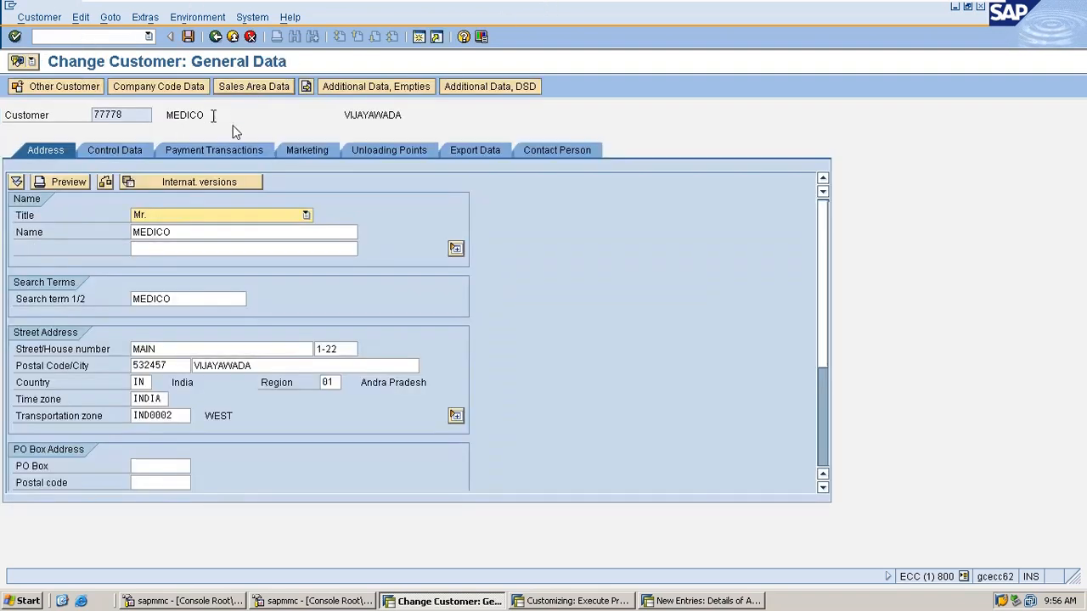
- Review the Unloading Points, Export Data and Contact Person tabs, then company code data
left_click(399, 153)
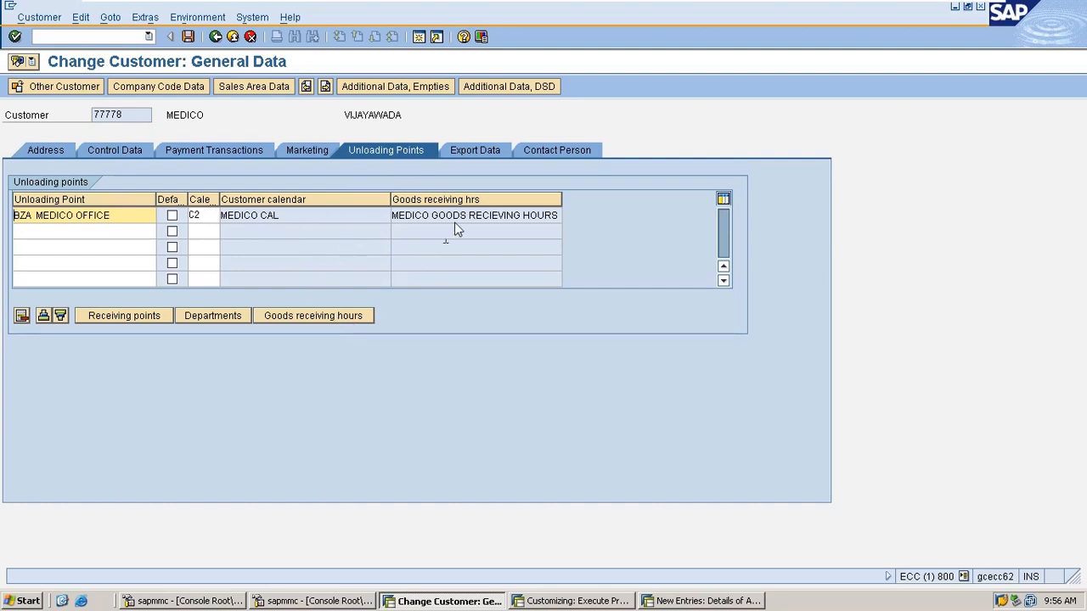
left_click(476, 147)
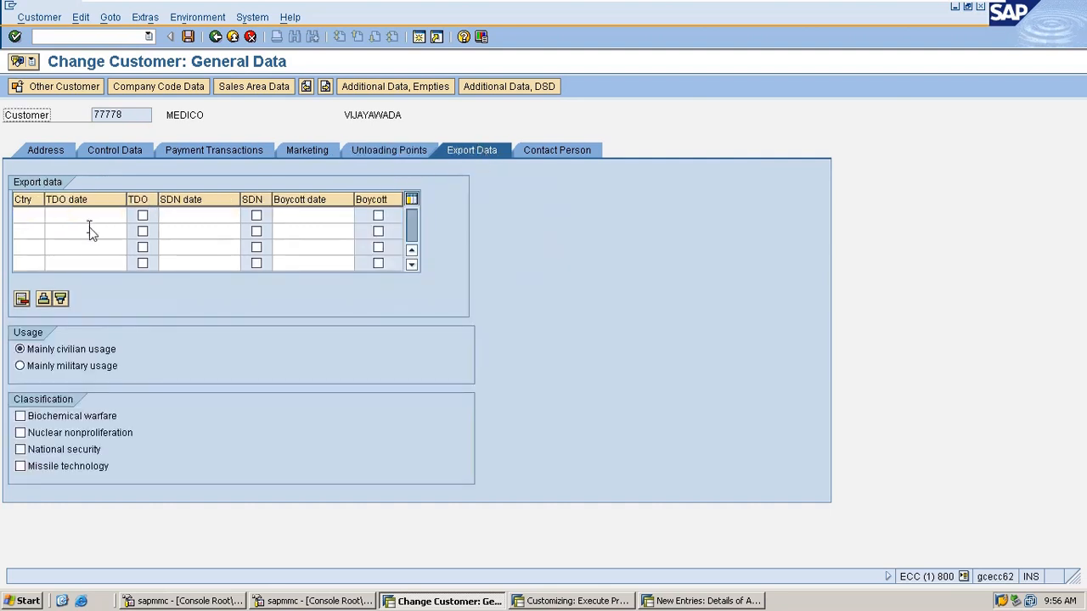
left_click(576, 150)
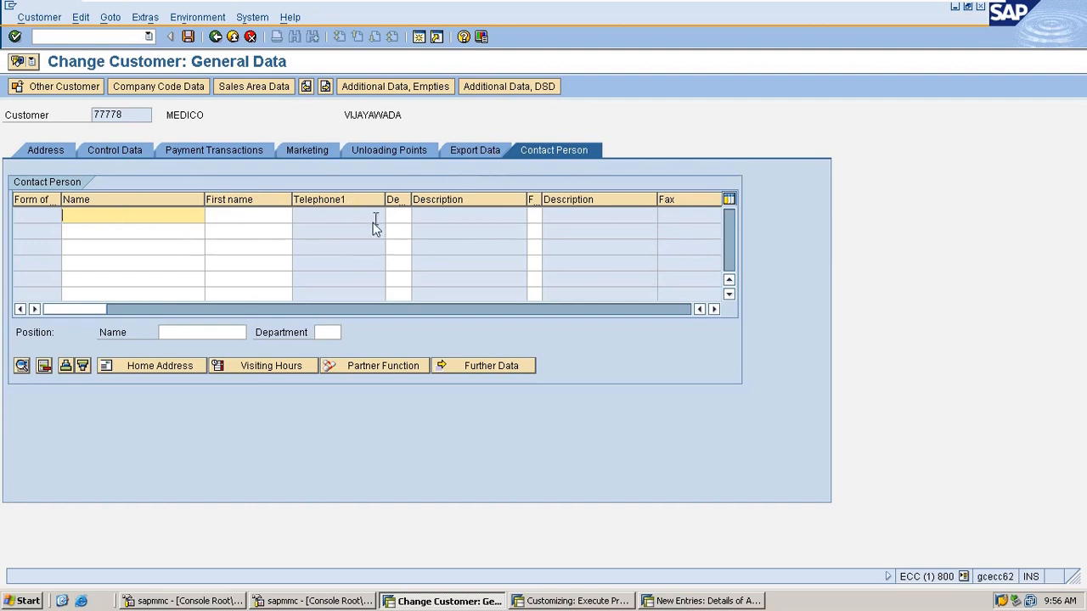
left_click(176, 88)
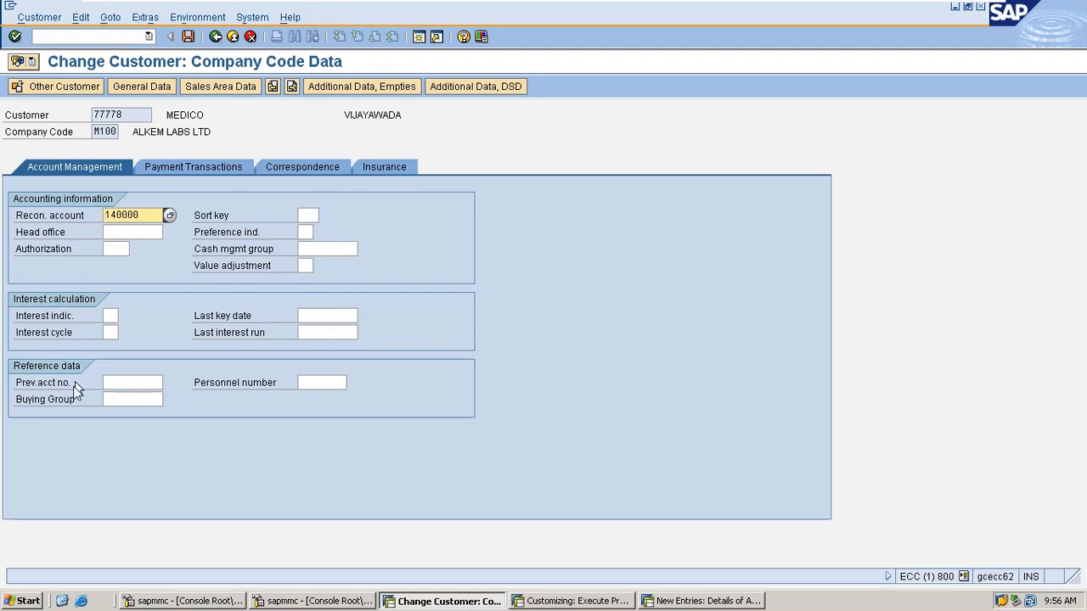
- Clear reconciliation account 140000 and browse the account list without choosing one
double_click(134, 218)
key("BackSpace")
left_click(167, 311)
left_click(169, 215)
scroll(223, 416, "down", 5)
scroll(222, 416, "down", 2)
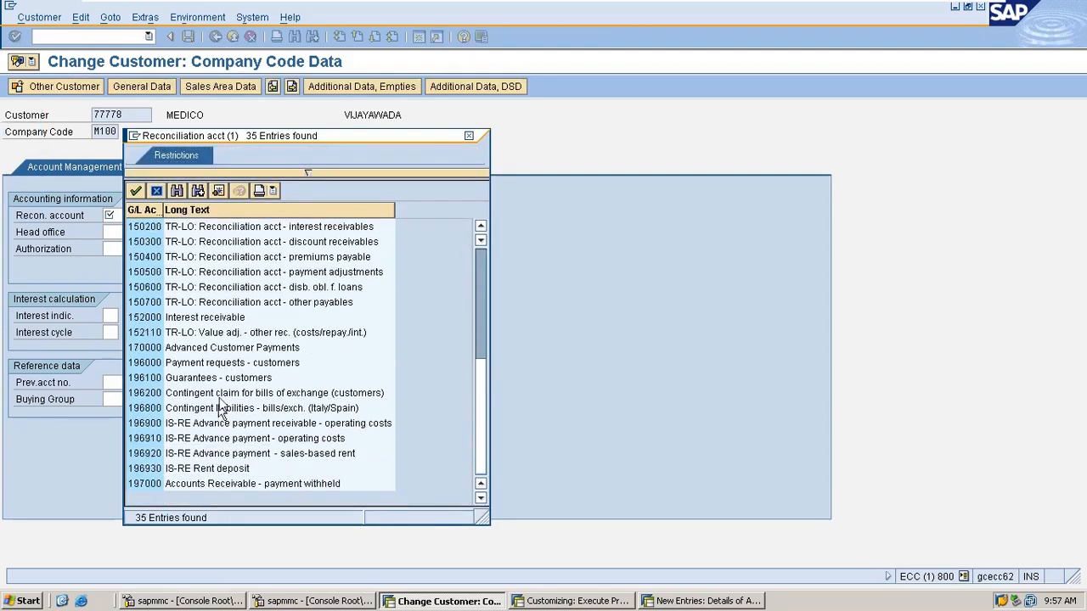
scroll(212, 348, "up", 6)
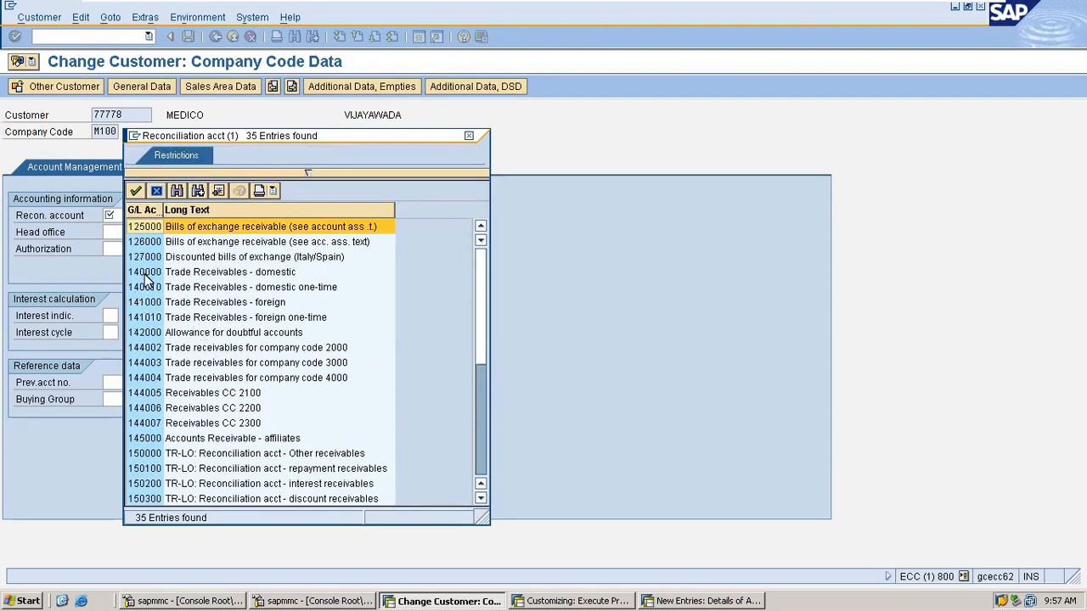
left_click(469, 136)
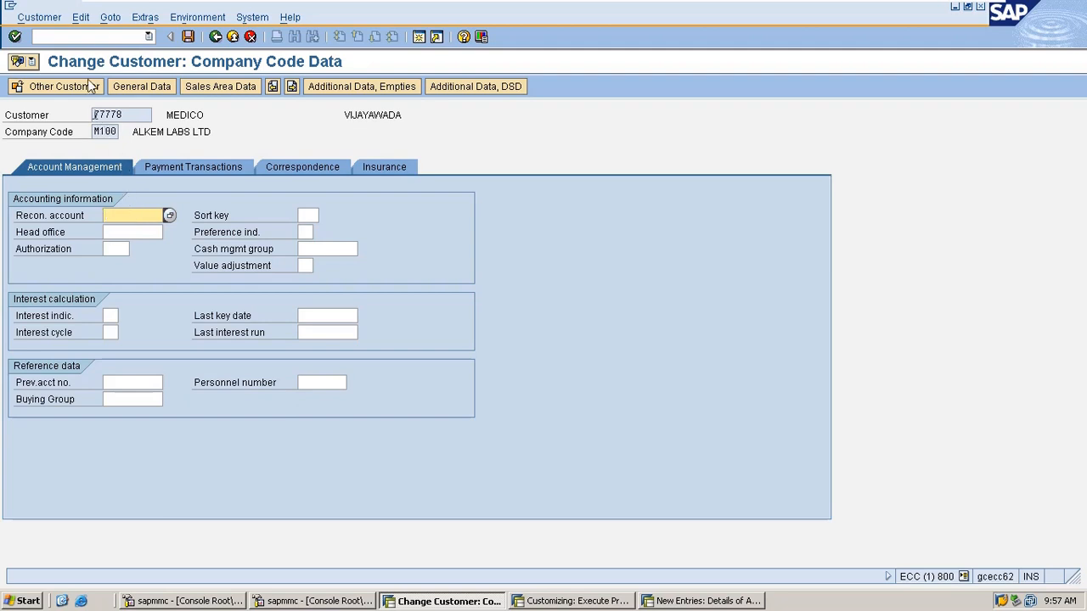
left_click(101, 36)
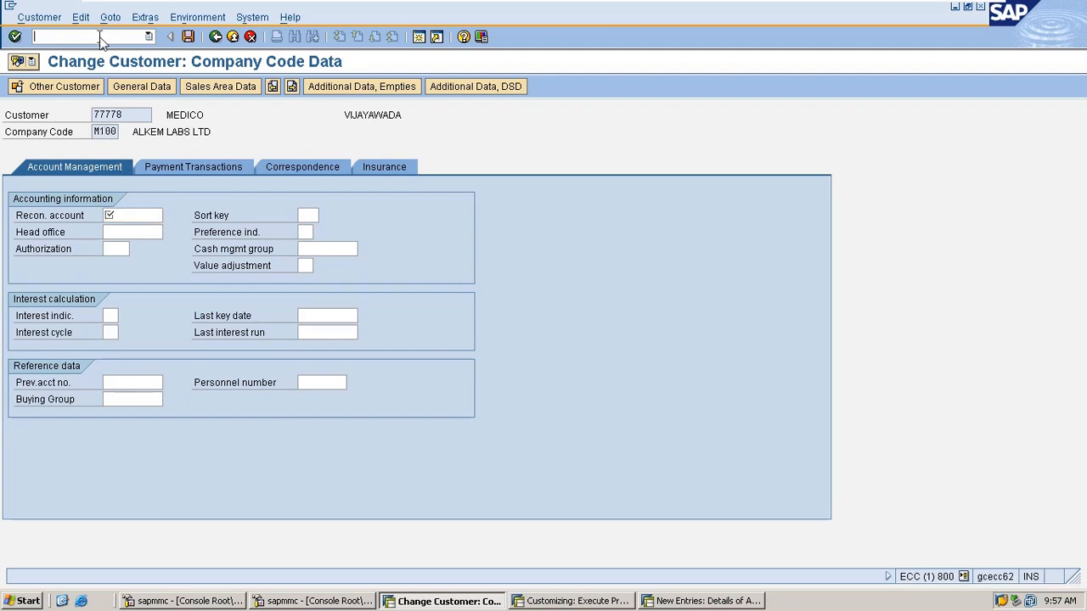
- Open the global data details of company code M100 via transaction OBY6
type("/0OBN")
key("Return")
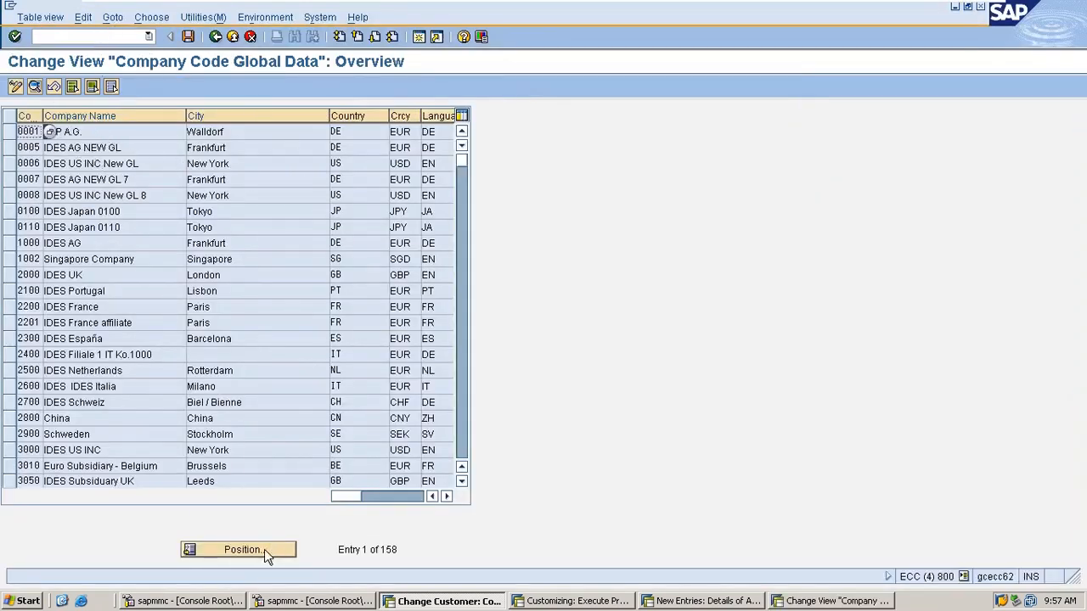
left_click(74, 37)
type("/NOBY6")
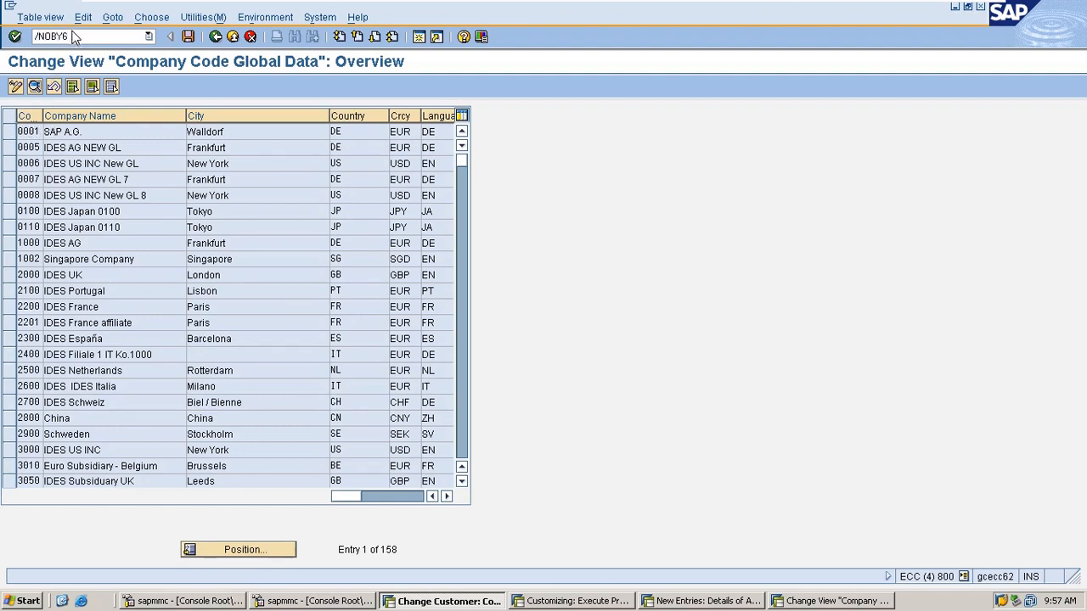
key("BackSpace")
key("BackSpace")
key("BackSpace")
key("BackSpace")
key("BackSpace")
key("BackSpace")
left_click(253, 549)
type("M100")
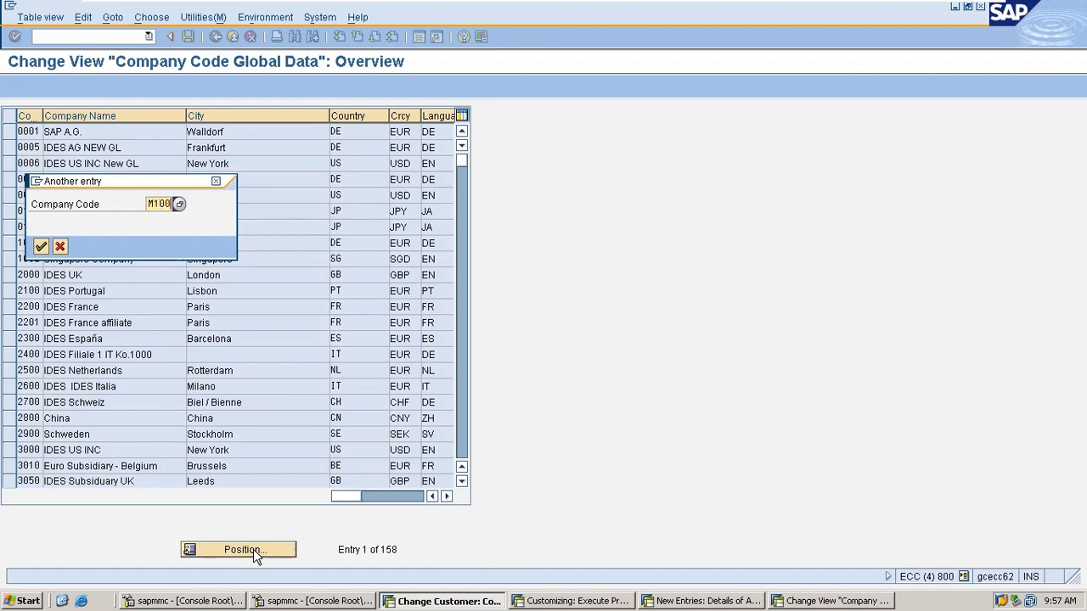
key("Return")
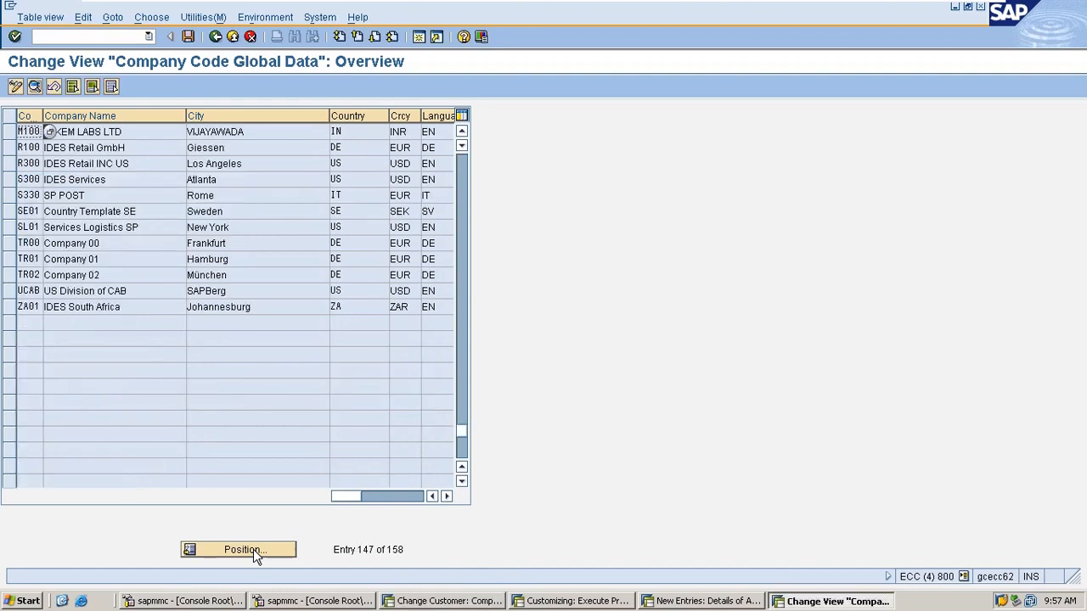
double_click(136, 132)
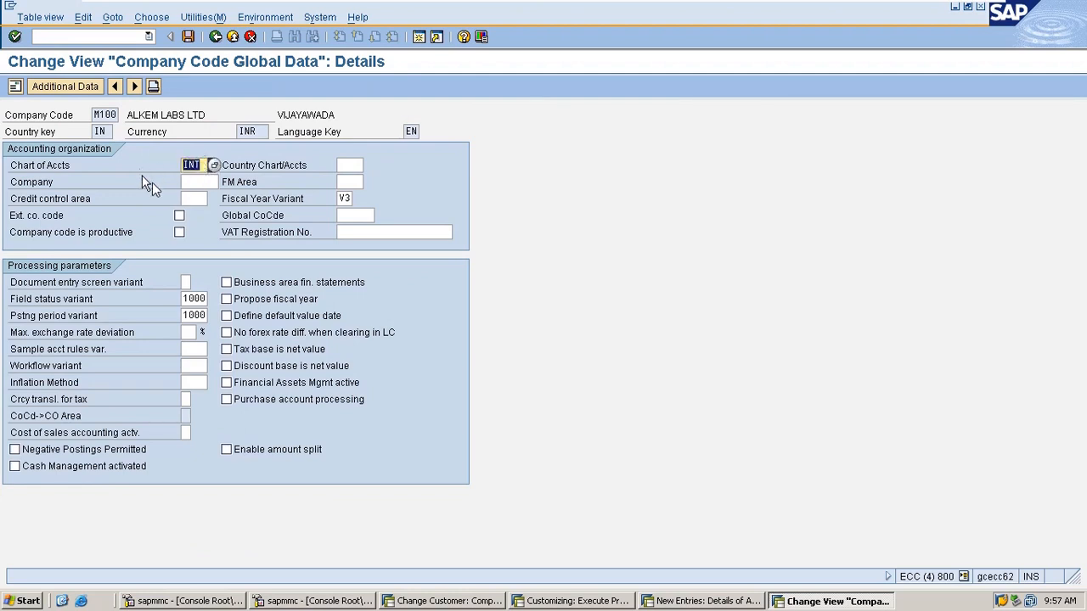
- Verify fiscal year variant V3 and variants 1000, save, and return to SAP Easy Access
left_click(343, 200)
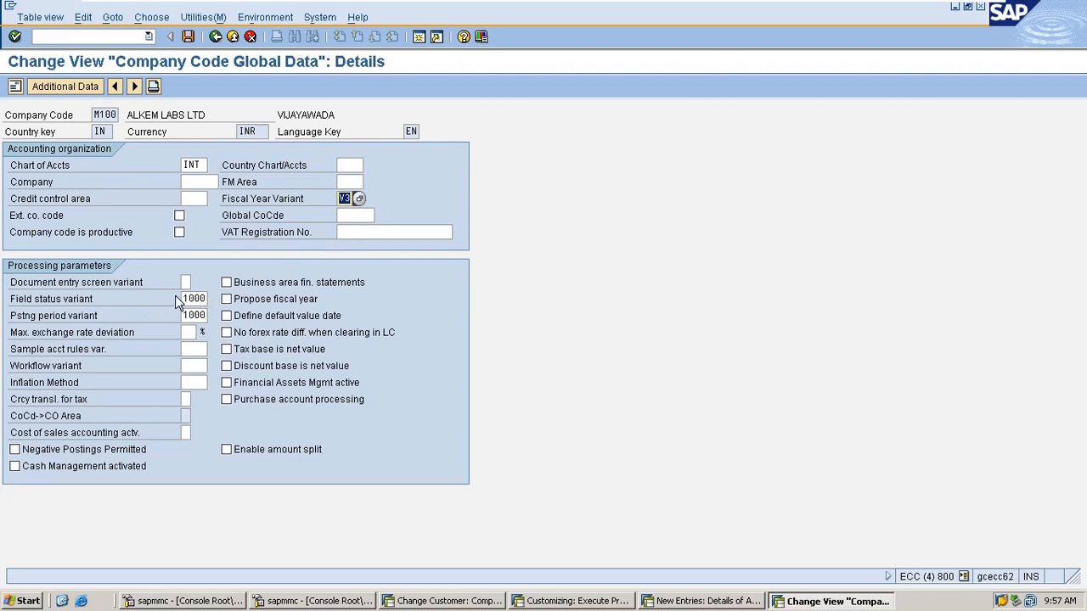
left_click(194, 299)
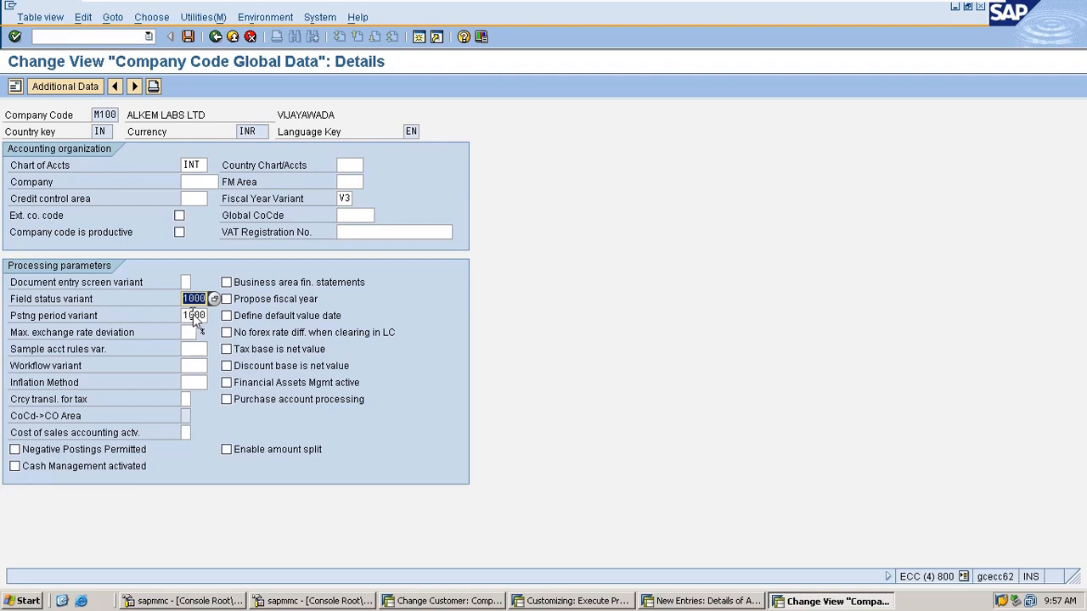
left_click(194, 315)
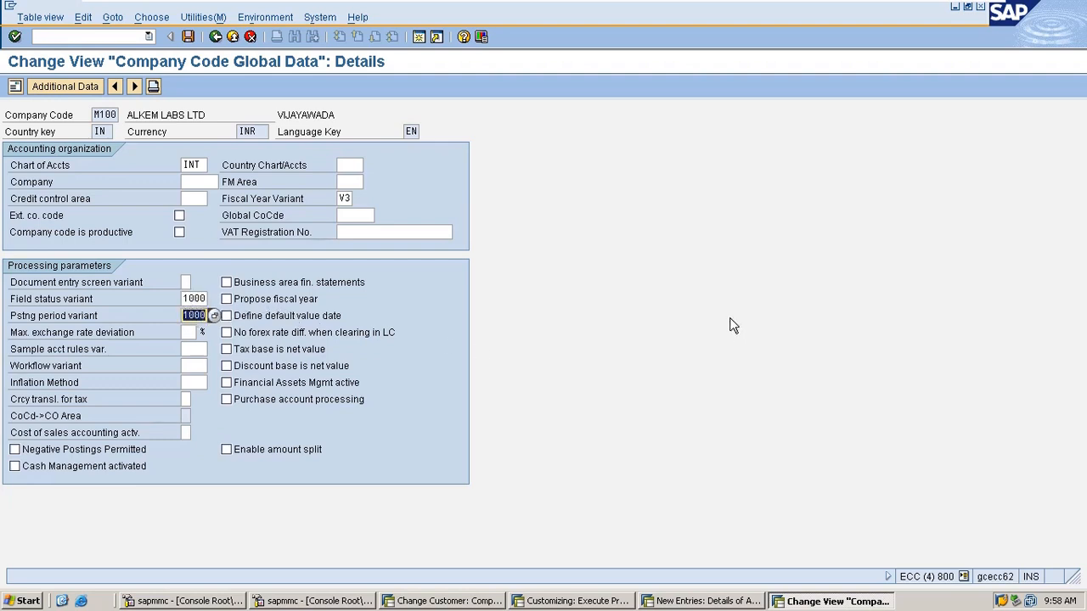
left_click(342, 201)
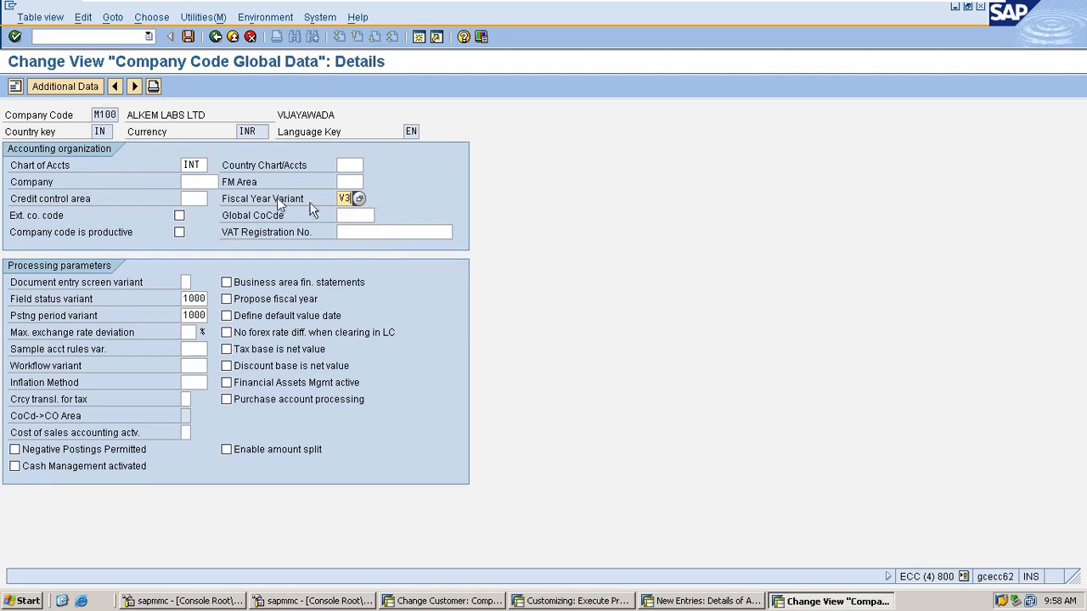
left_click(188, 36)
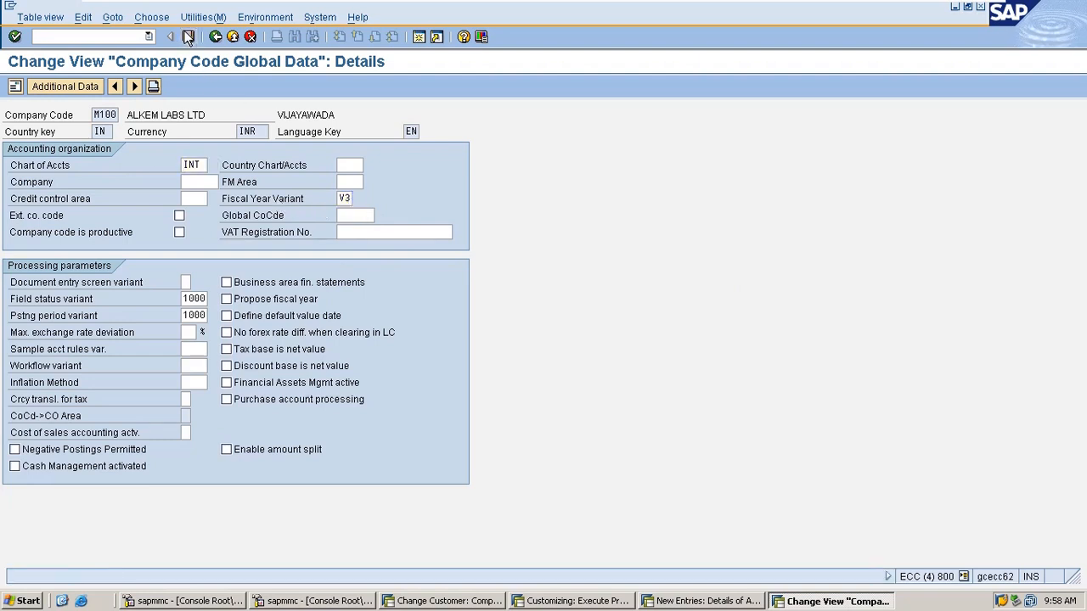
left_click(216, 36)
left_click(216, 37)
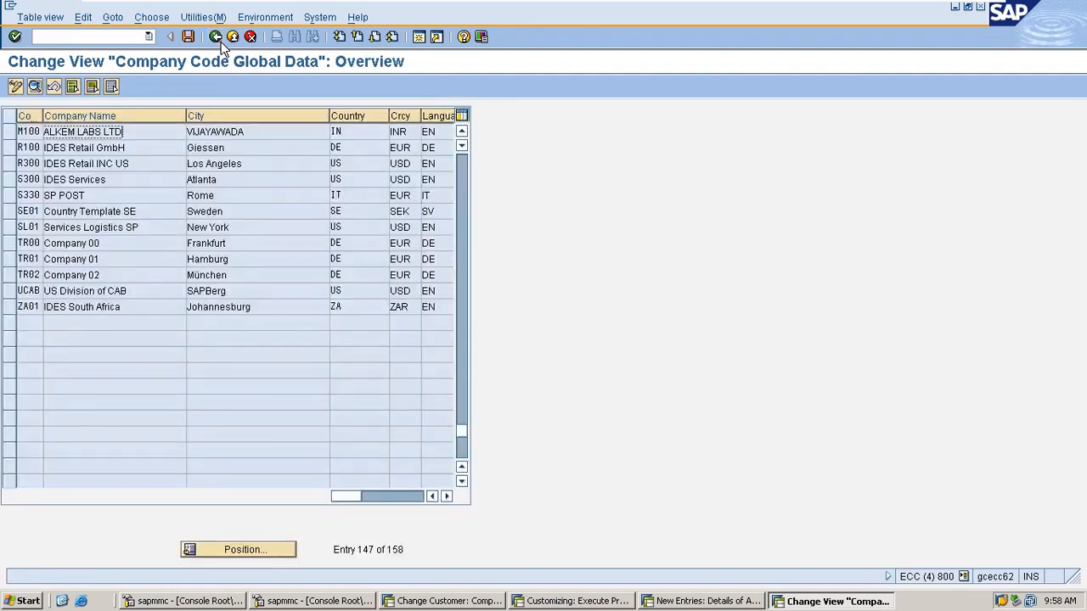
left_click(96, 36)
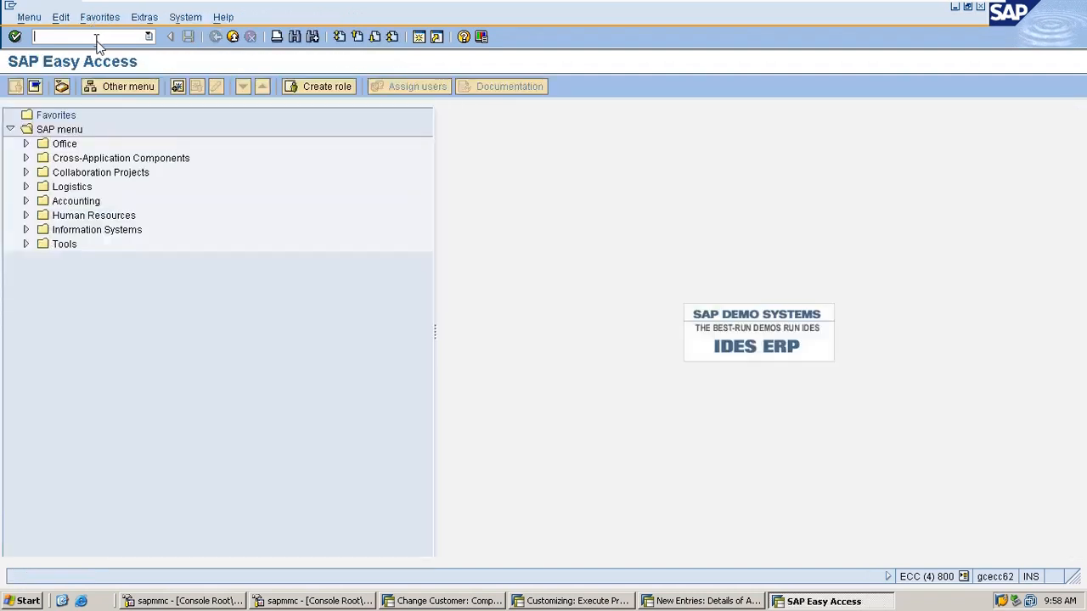
type("/NOBY")
key("Return")
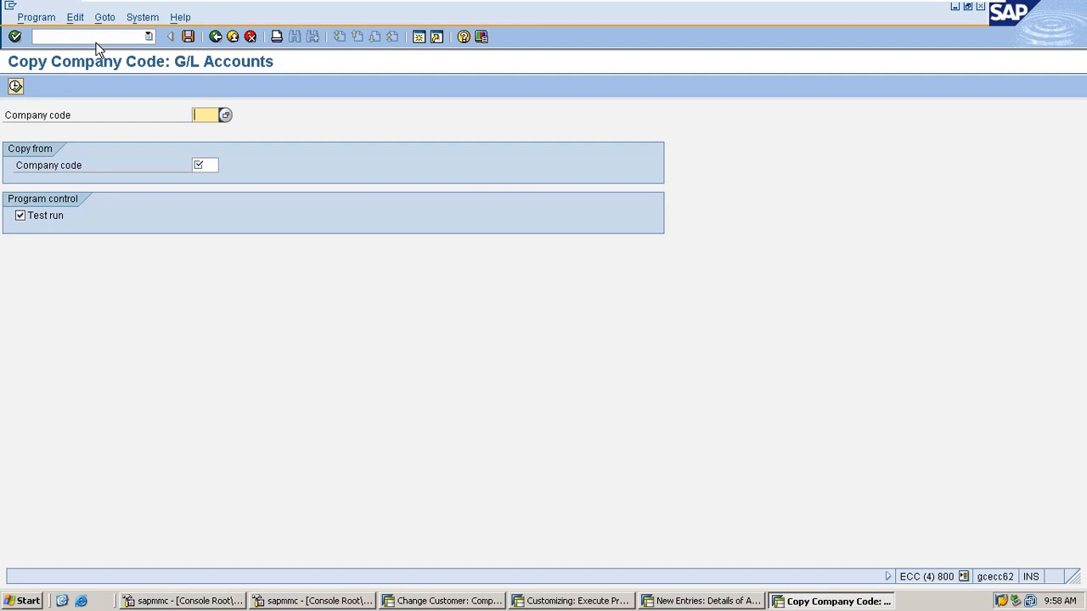
type("M100")
key("Tab")
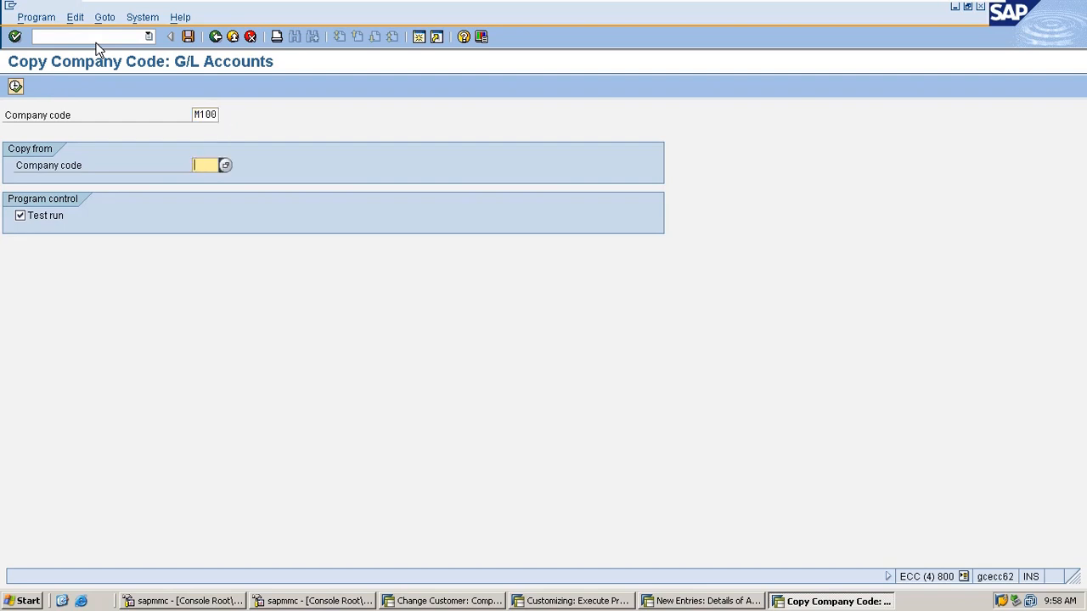
type("100")
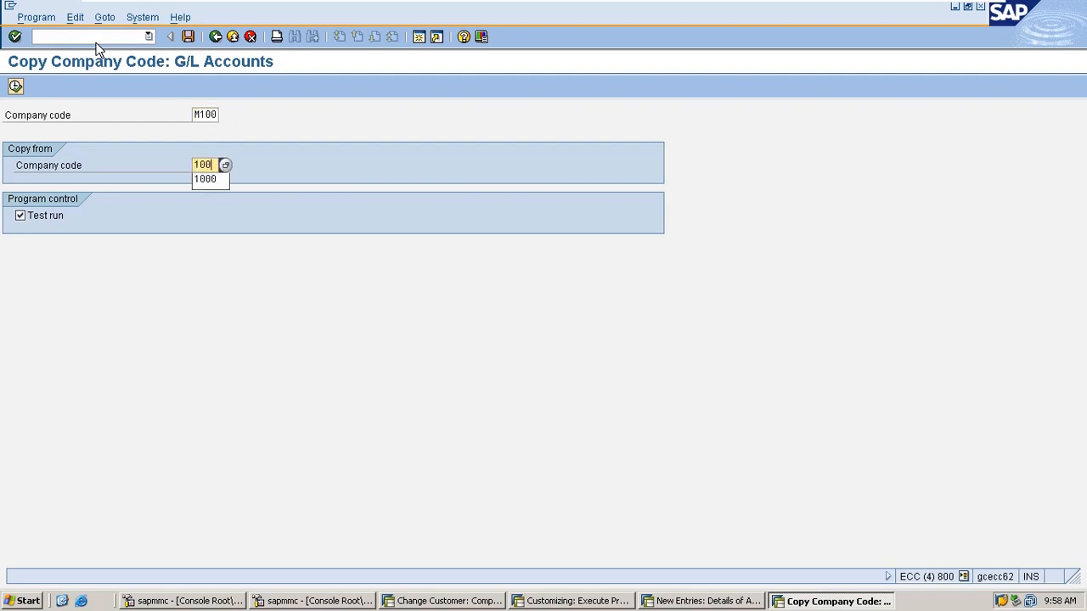
type("0")
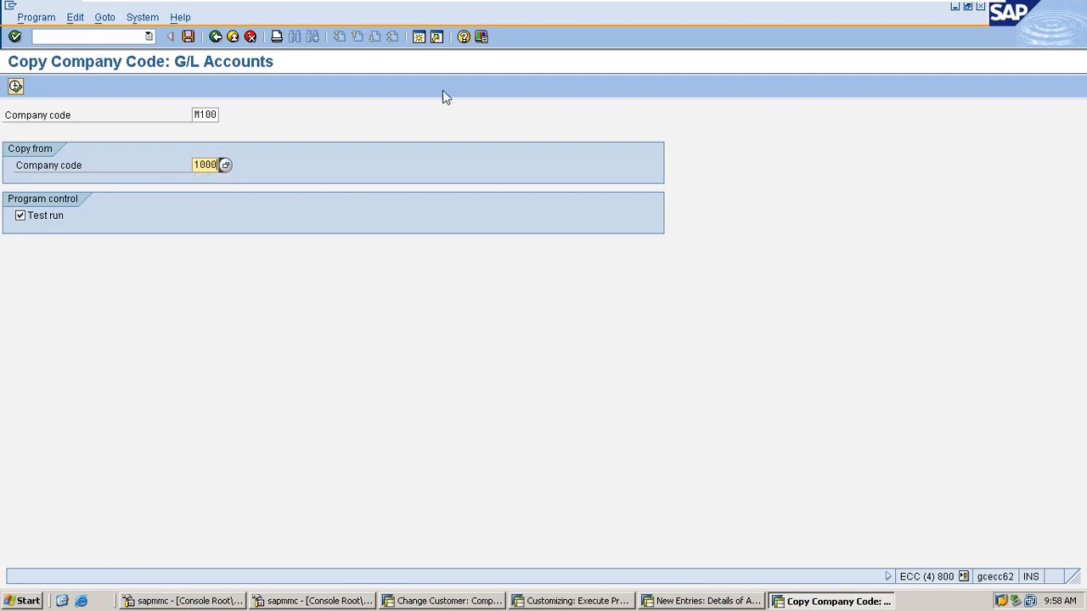
left_click(21, 216)
left_click(20, 215)
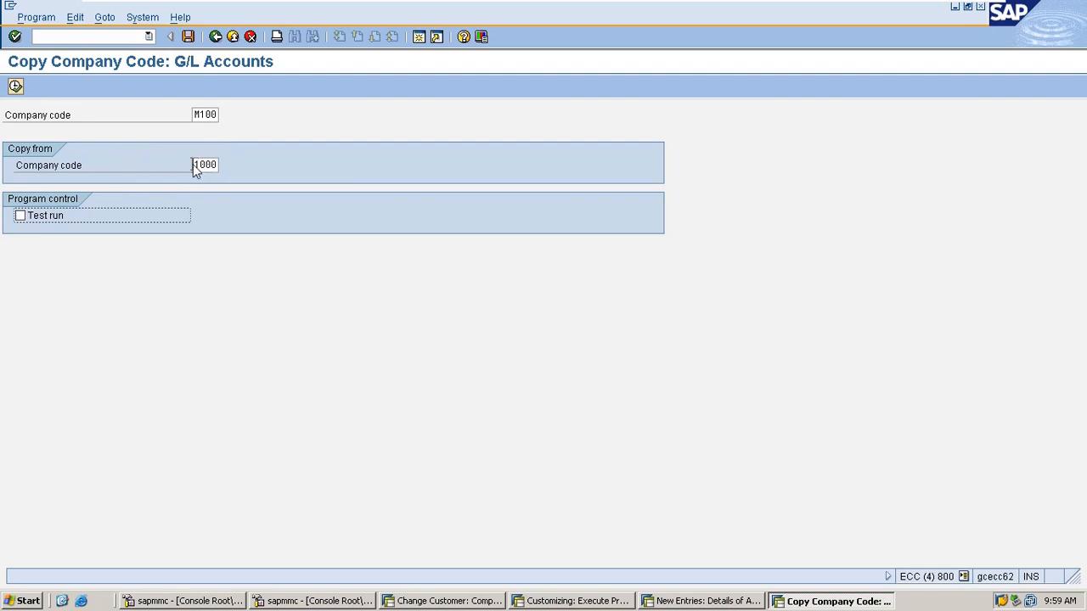
left_click_drag(193, 164, 322, 159)
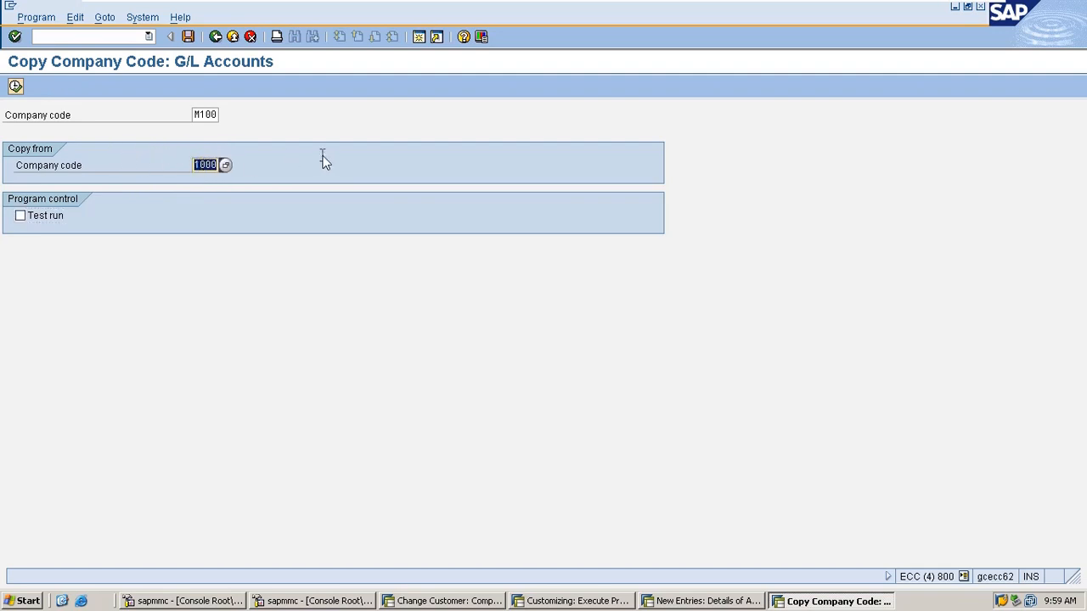
left_click(202, 165)
left_click(15, 86)
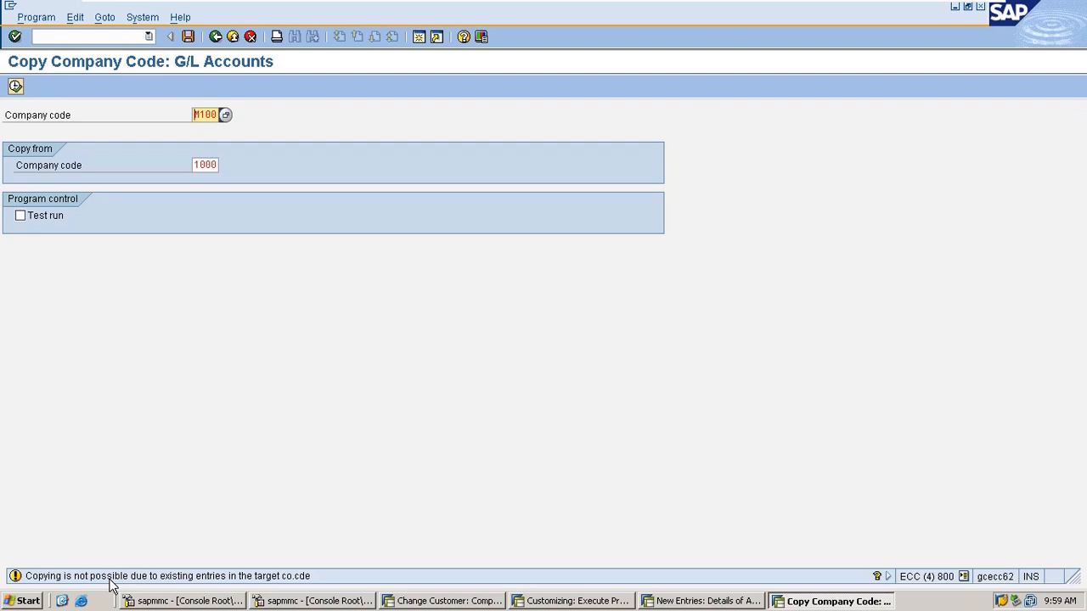
left_click(15, 87)
left_click(218, 38)
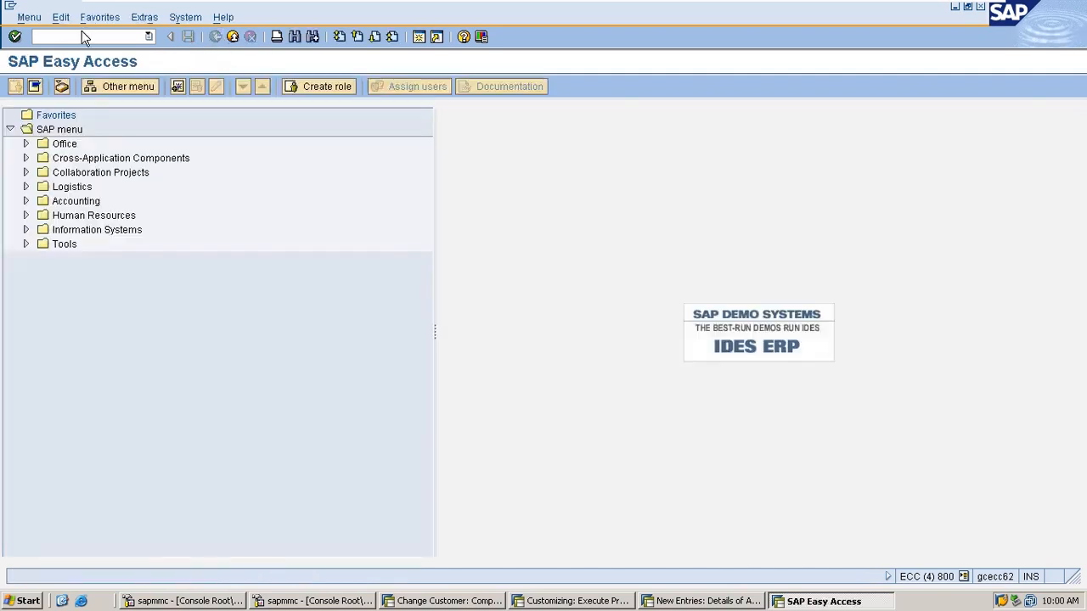
- Dismiss the create-customer dialog and return to MEDICO's Change Customer company code M100 window
type("/NXD01")
key("Return")
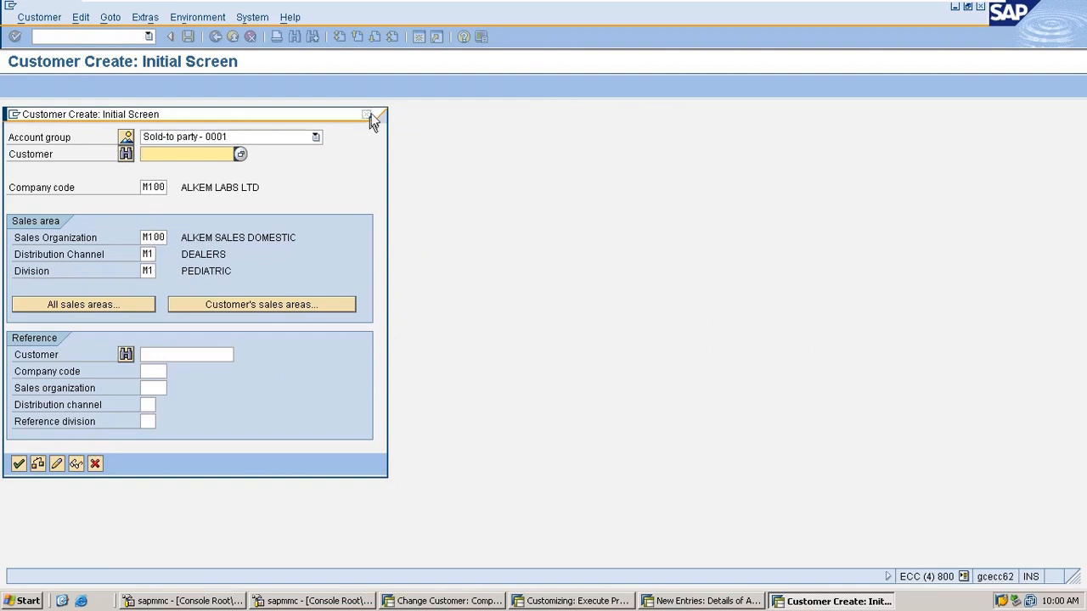
left_click_drag(369, 109, 368, 108)
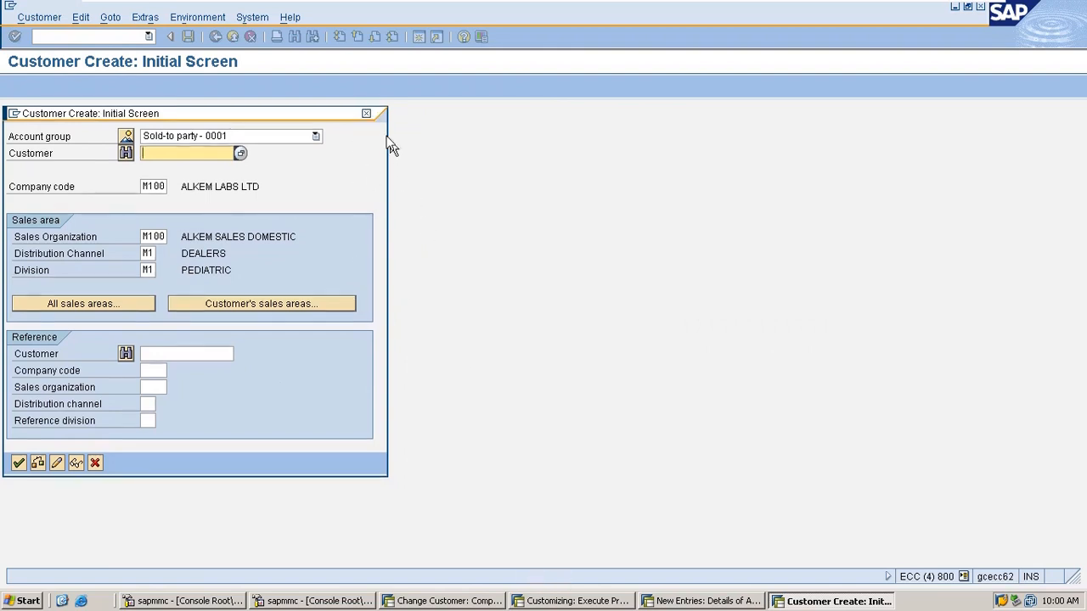
left_click(366, 113)
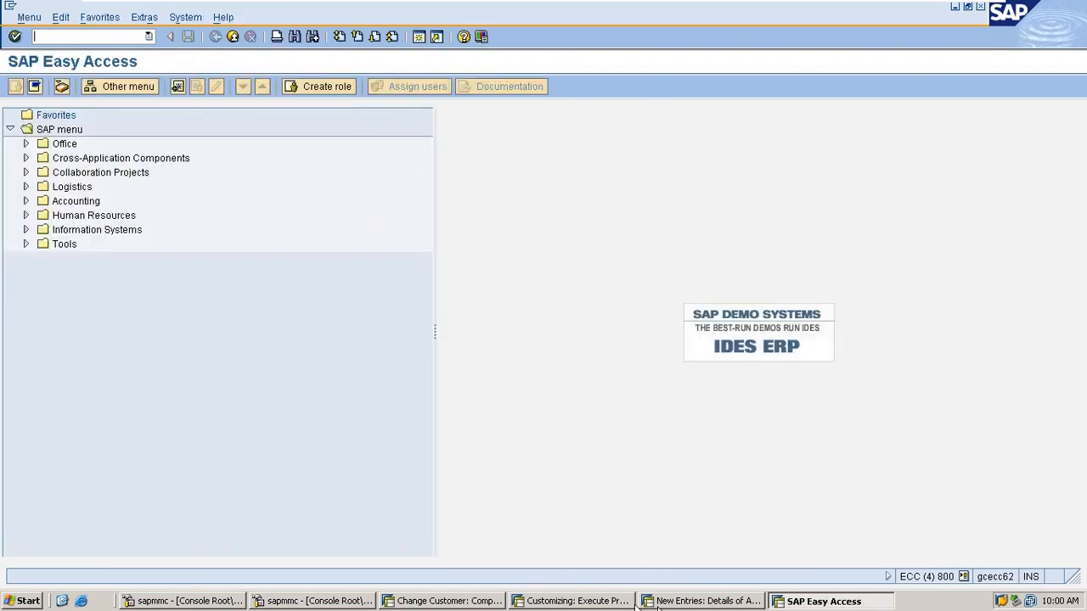
left_click(590, 602)
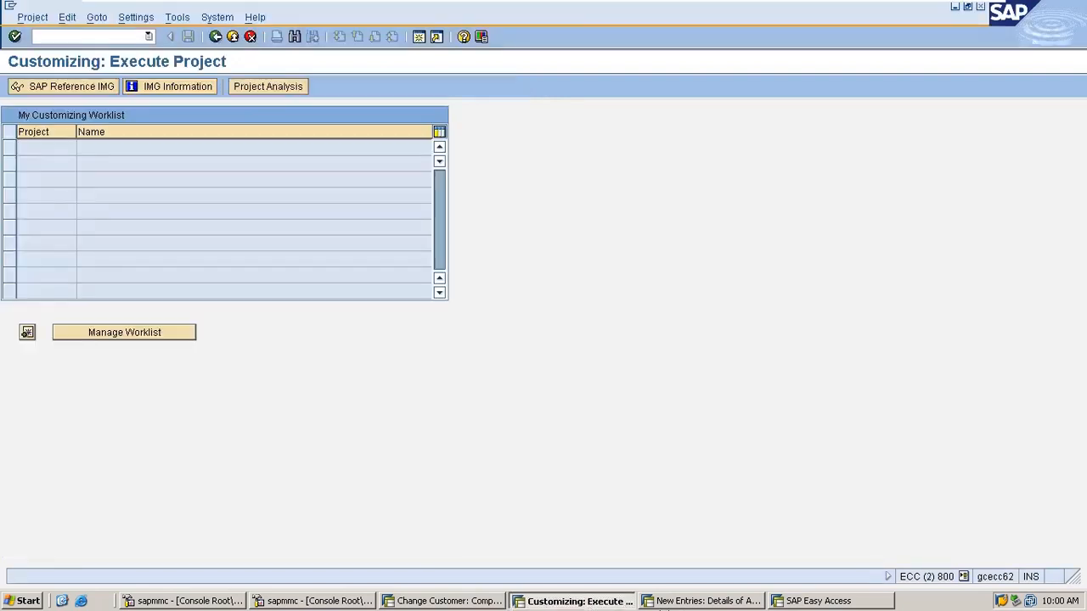
left_click(470, 602)
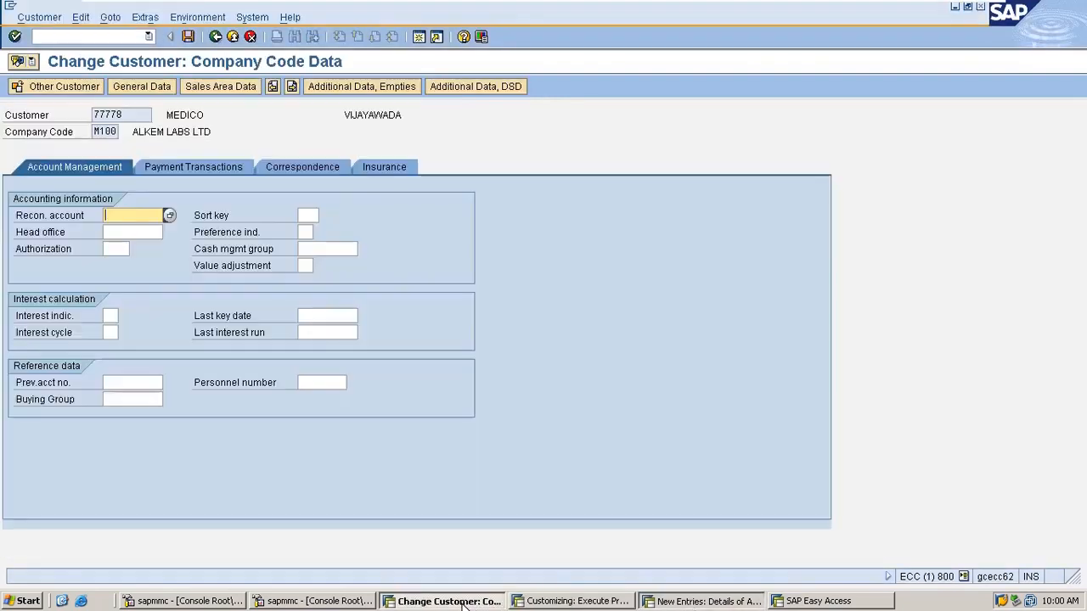
- Enter 140000 from the entry history as the reconciliation account
type("1")
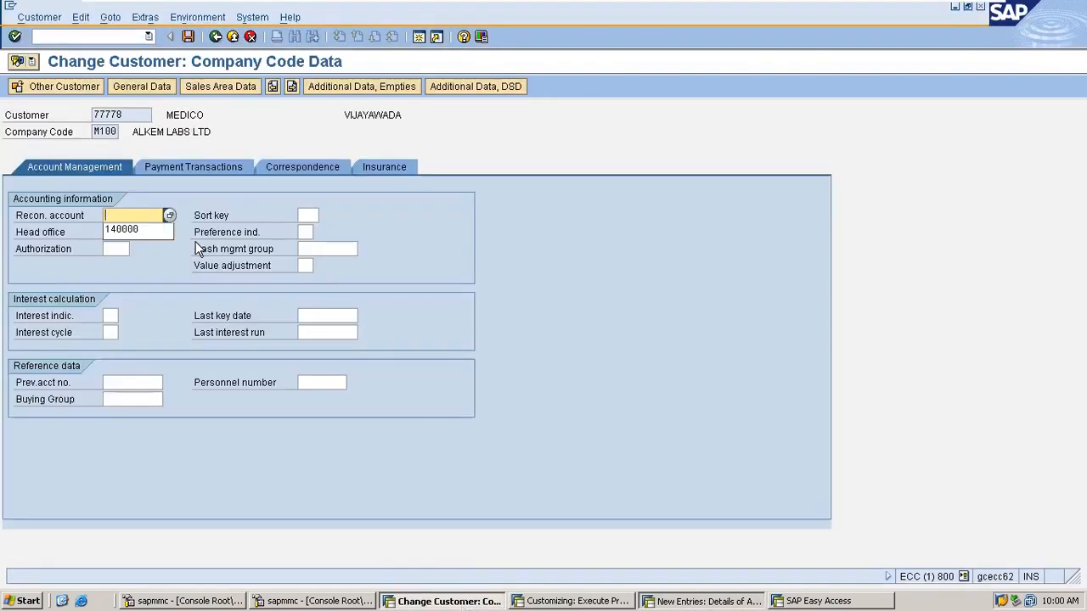
key("Down")
key("Return")
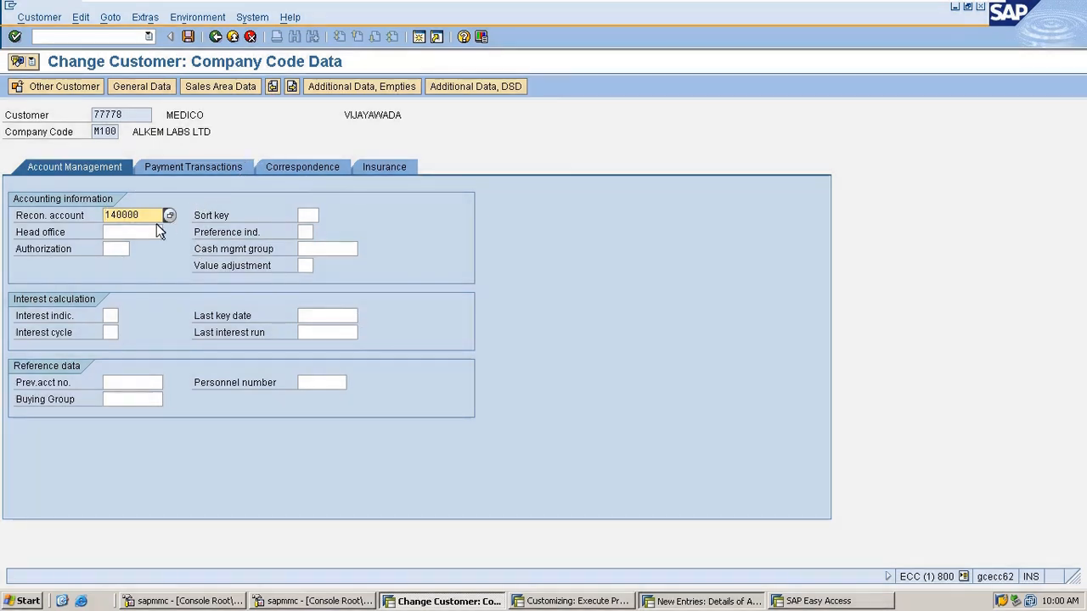
left_click(145, 216)
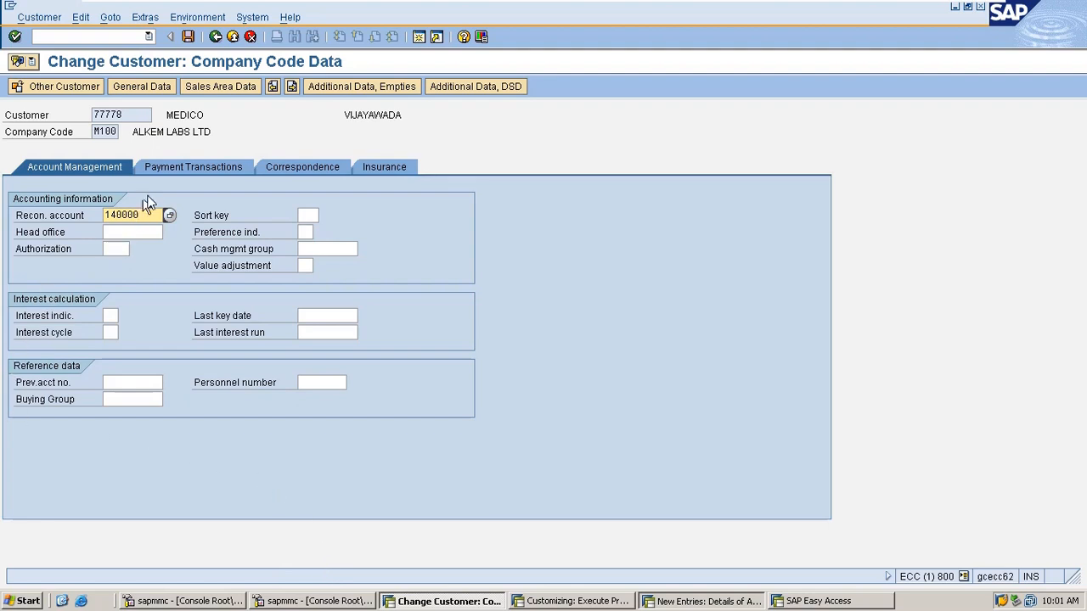
left_click_drag(145, 213, 49, 236)
- Set the terms of payment to 0001 in the payment transactions data
left_click(204, 167)
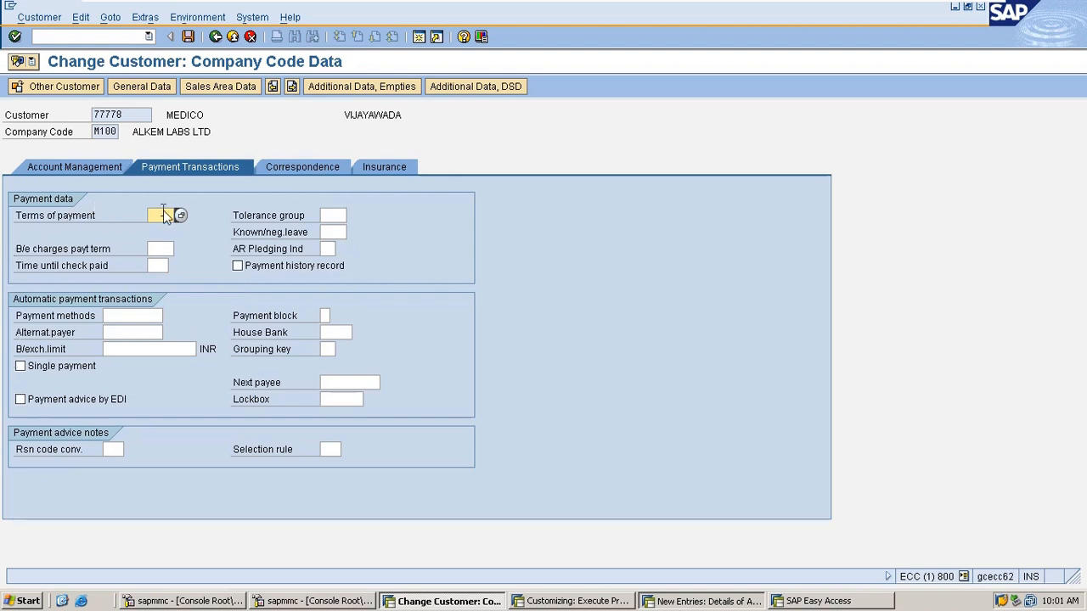
type("00")
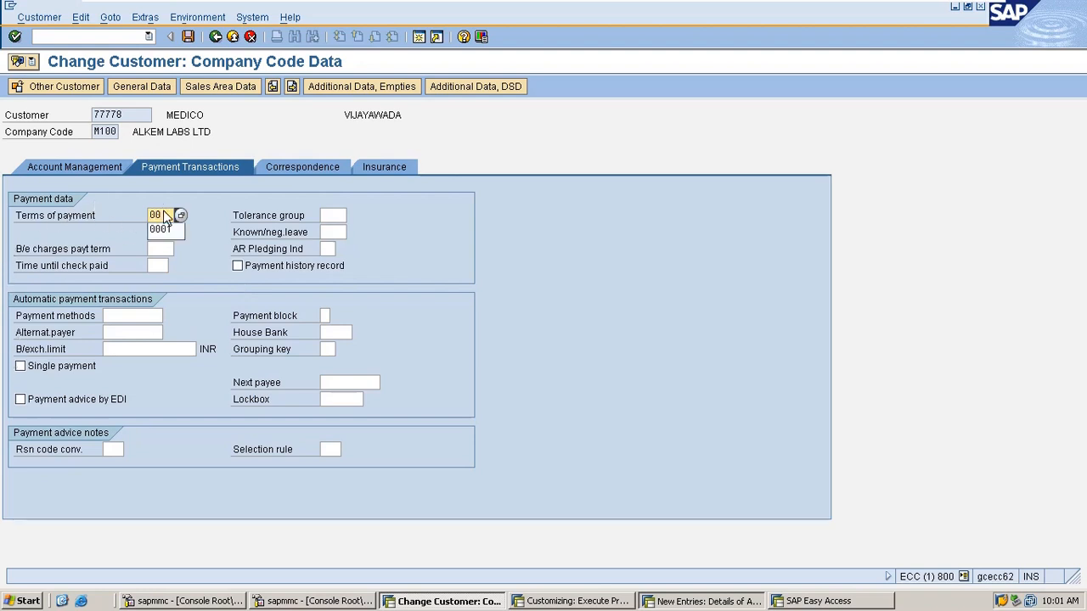
key("Down")
key("Return")
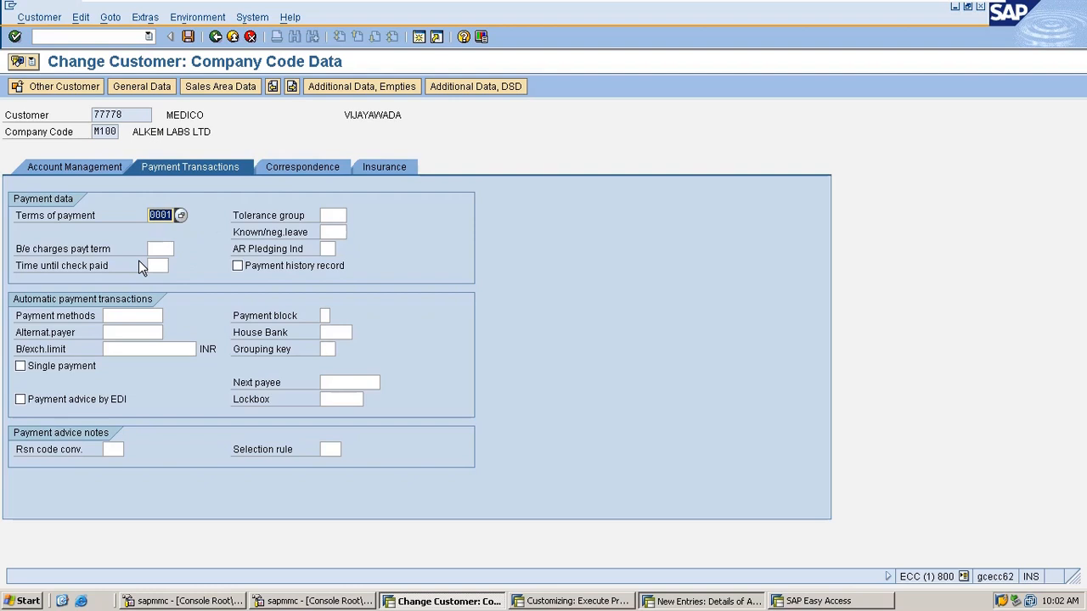
left_click(157, 214)
- Review the account management, correspondence and export insurance data, then go to sales area data
left_click(91, 165)
left_click(184, 169)
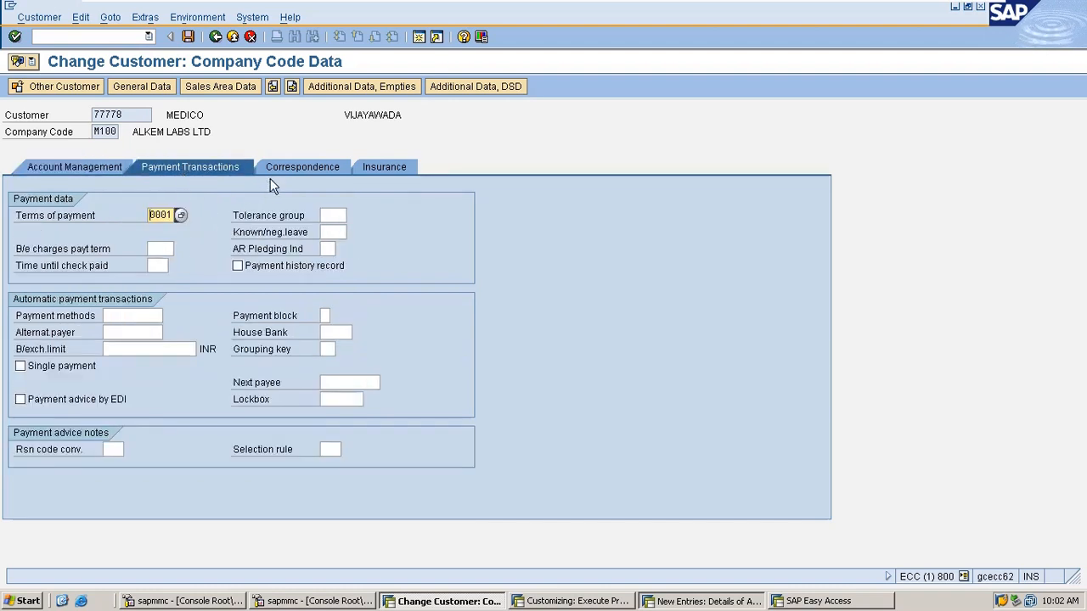
left_click(321, 166)
left_click(382, 164)
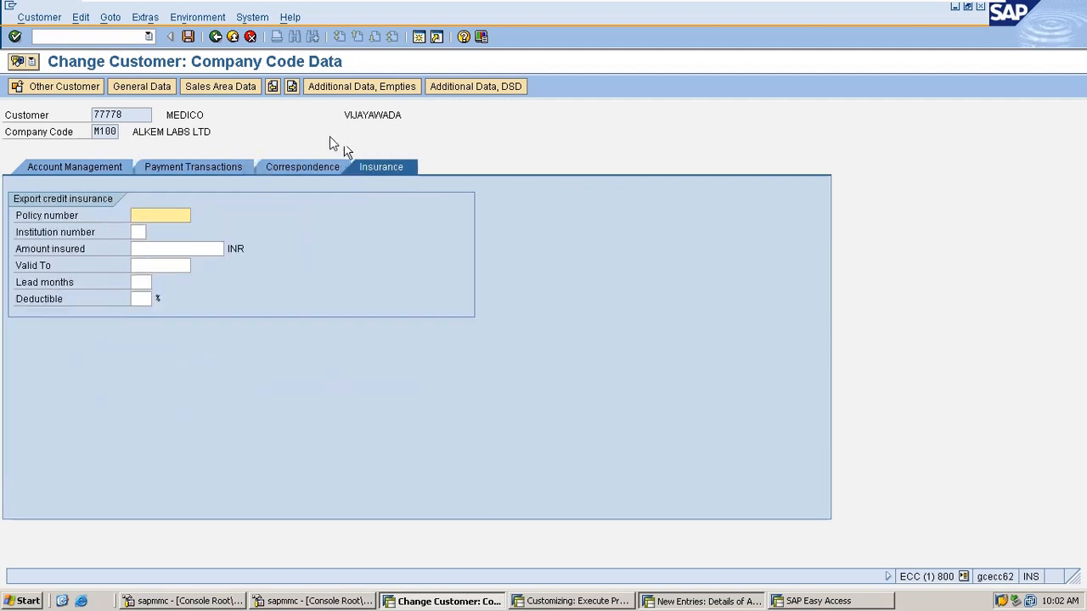
left_click(209, 81)
left_click(211, 82)
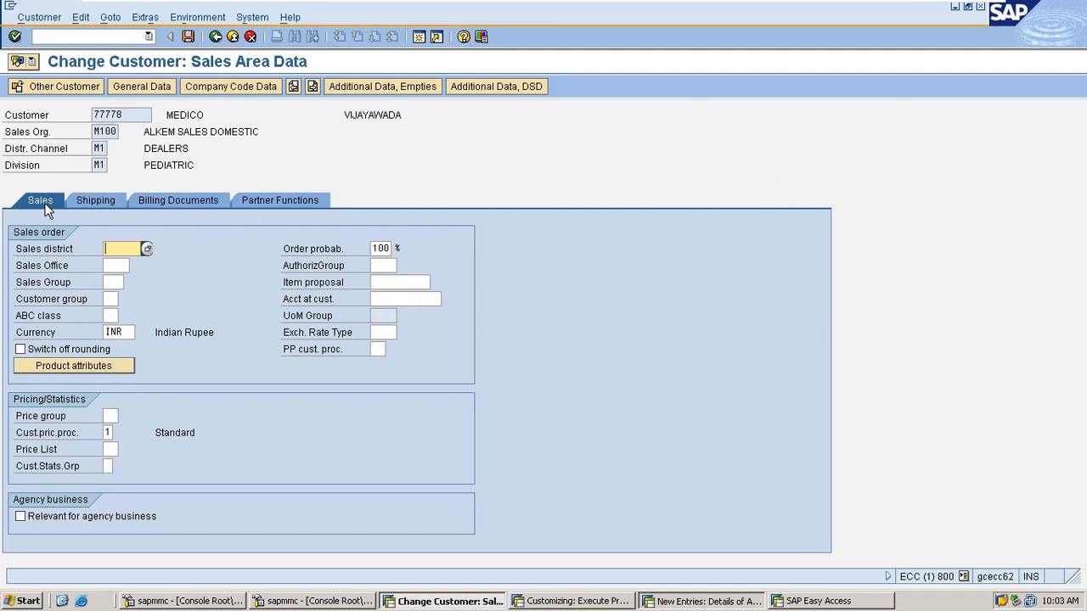
- View MEDICO's shipping data, then its billing document data
left_click(106, 201)
left_click(169, 200)
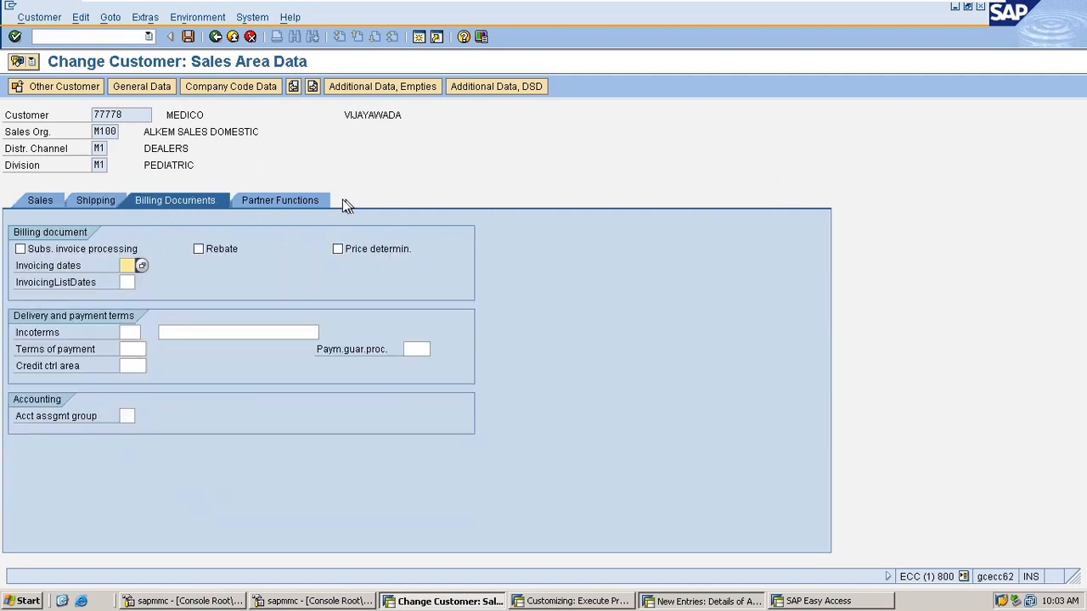
left_click(312, 205)
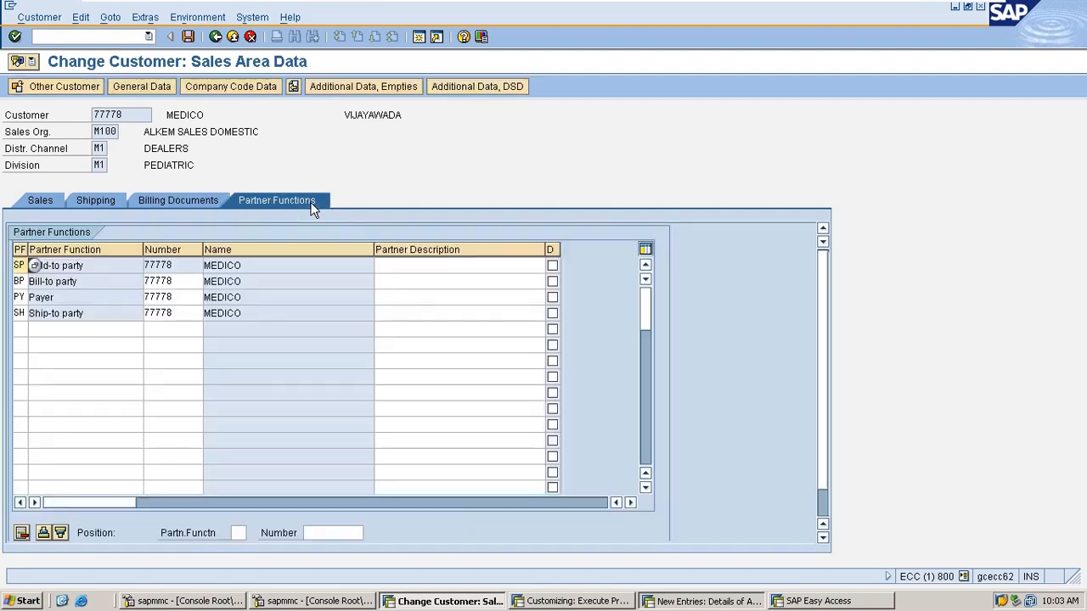
left_click(51, 198)
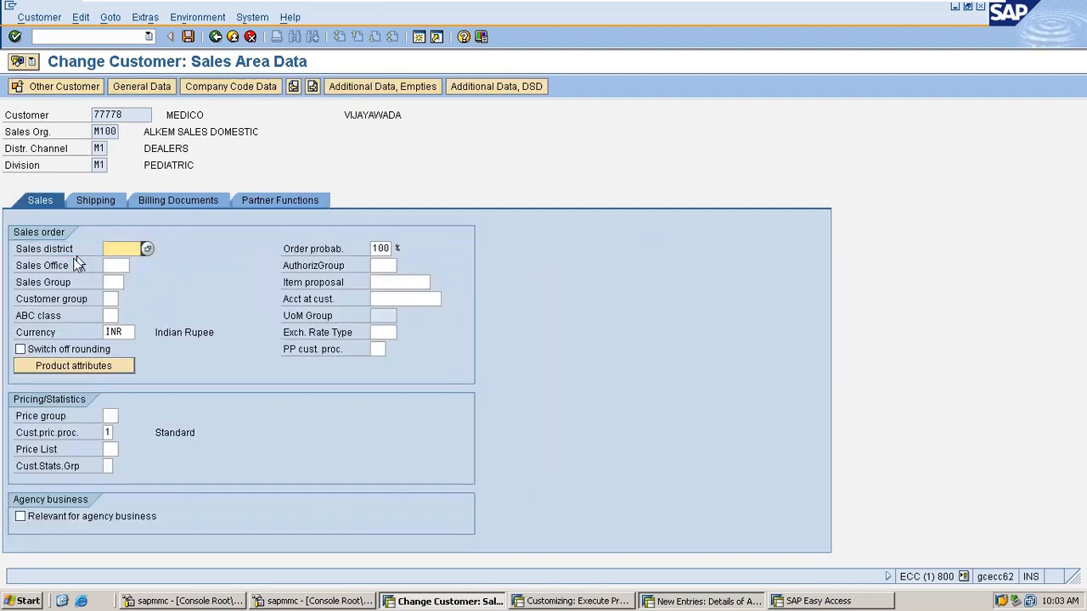
left_click(72, 249)
left_click(70, 266)
left_click(67, 284)
left_click(73, 297)
left_click(101, 249)
left_click(124, 266)
key("Return")
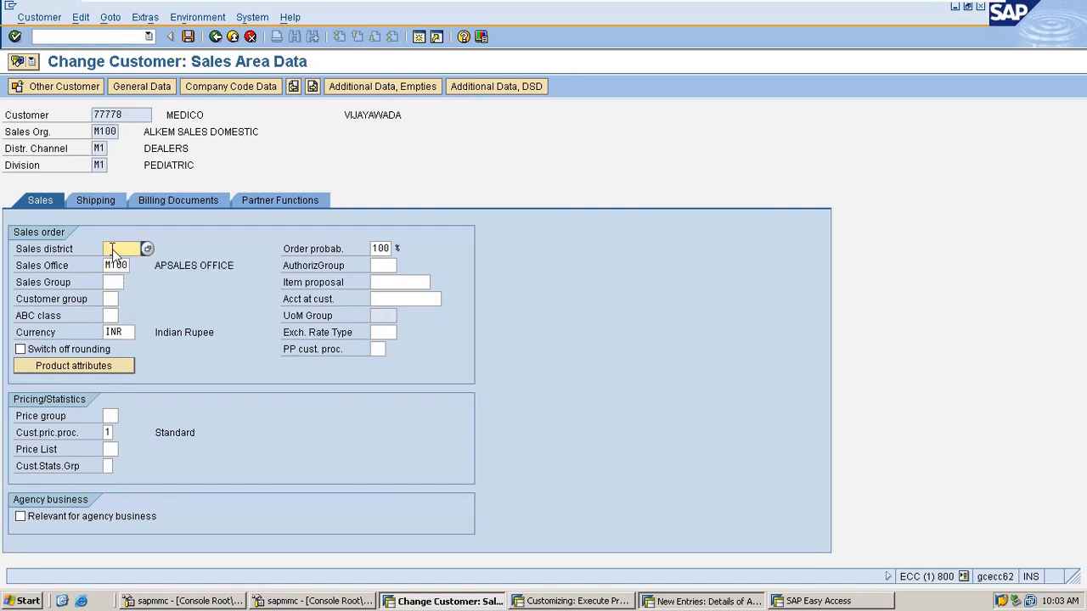
key("BackSpace")
key("Down")
key("Return")
key("Return")
left_click_drag(107, 268, 156, 273)
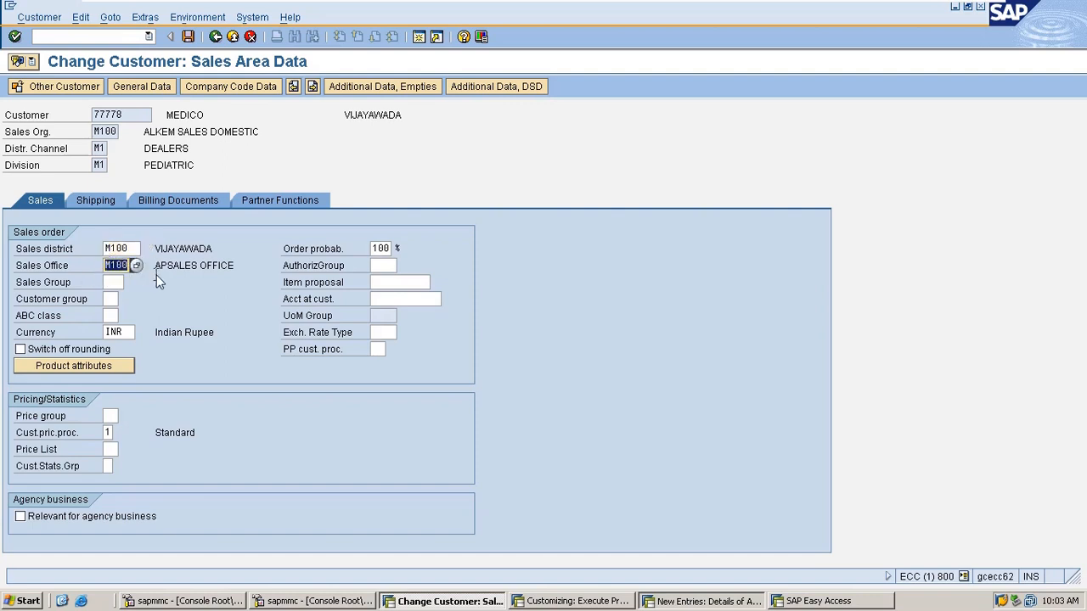
left_click(169, 279)
- Open Define Sales Districts in the SPRO reference IMG under Sales and Distribution customers
left_click(800, 601)
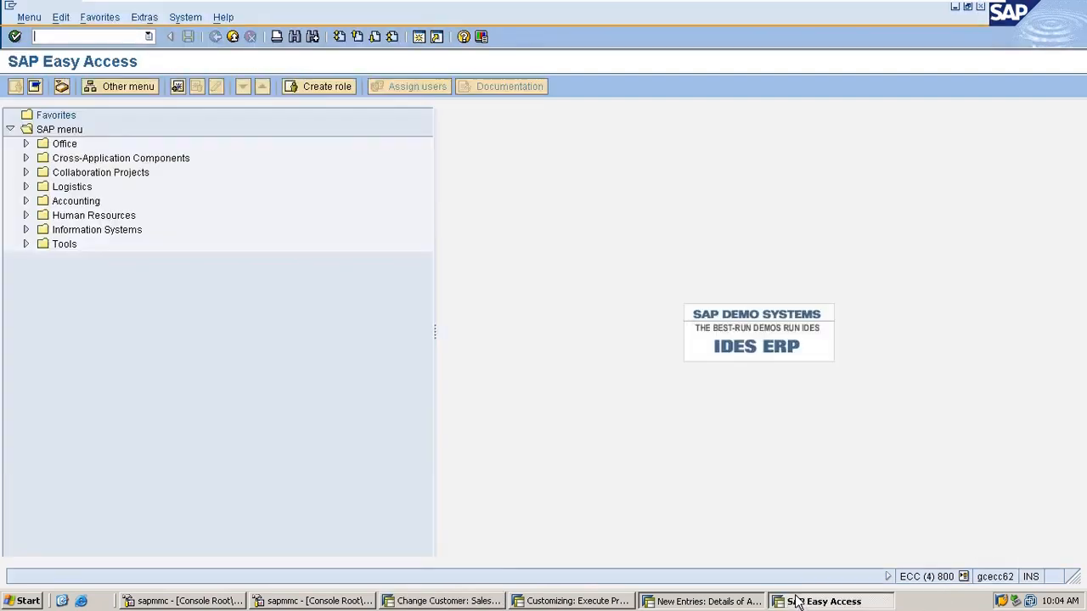
left_click(56, 37)
type("SPRO")
key("Return")
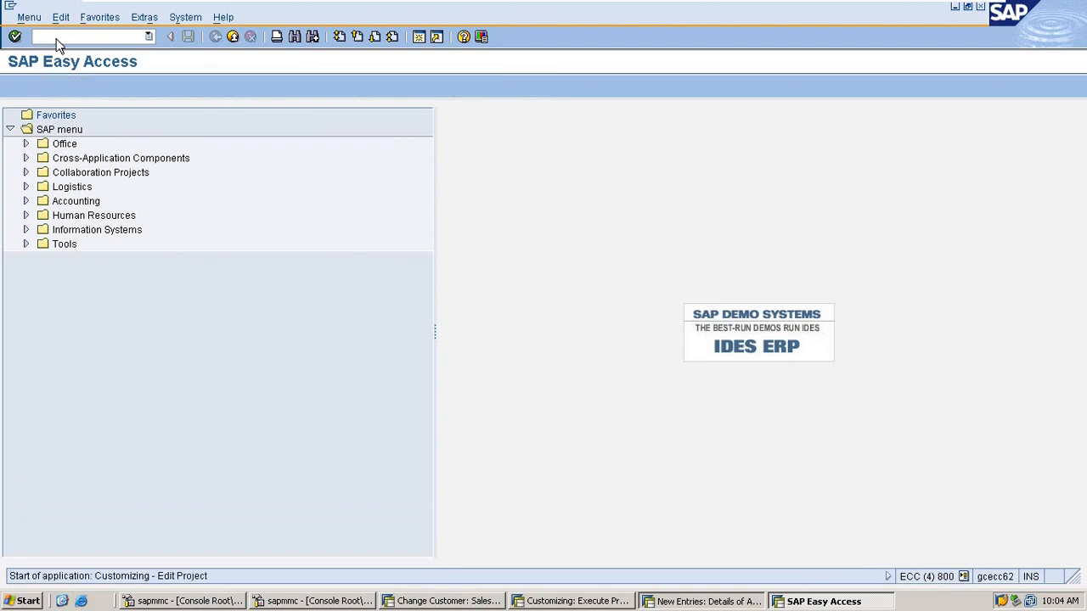
left_click(64, 93)
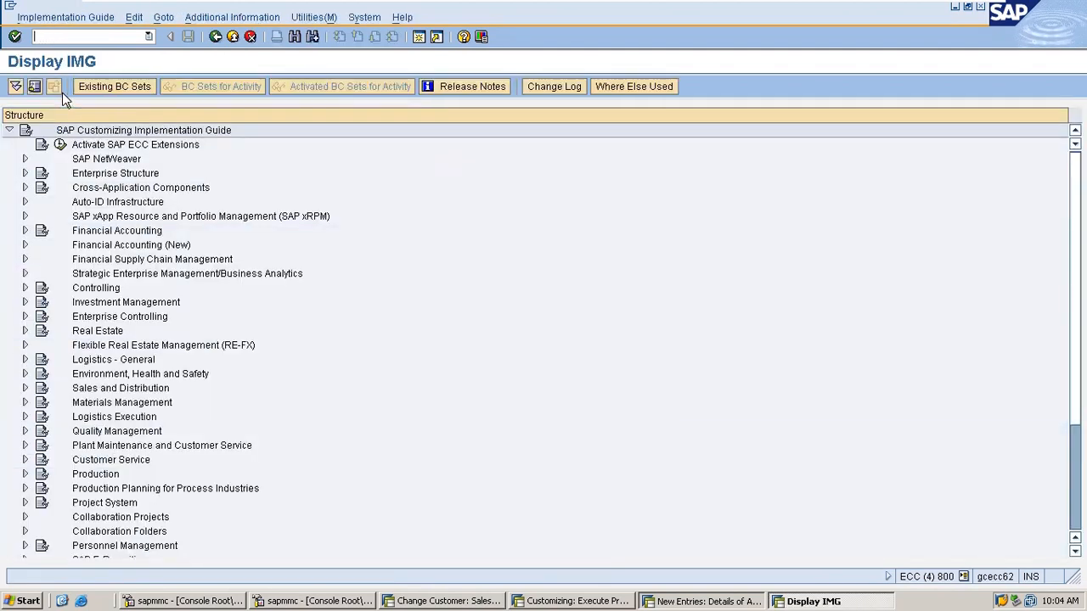
left_click(25, 388)
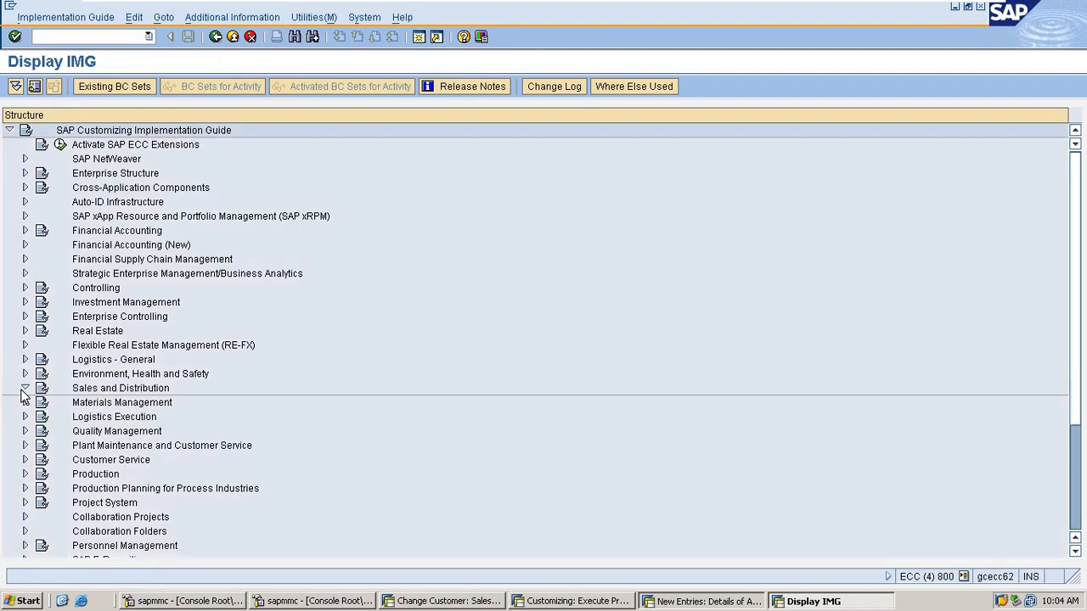
left_click(41, 330)
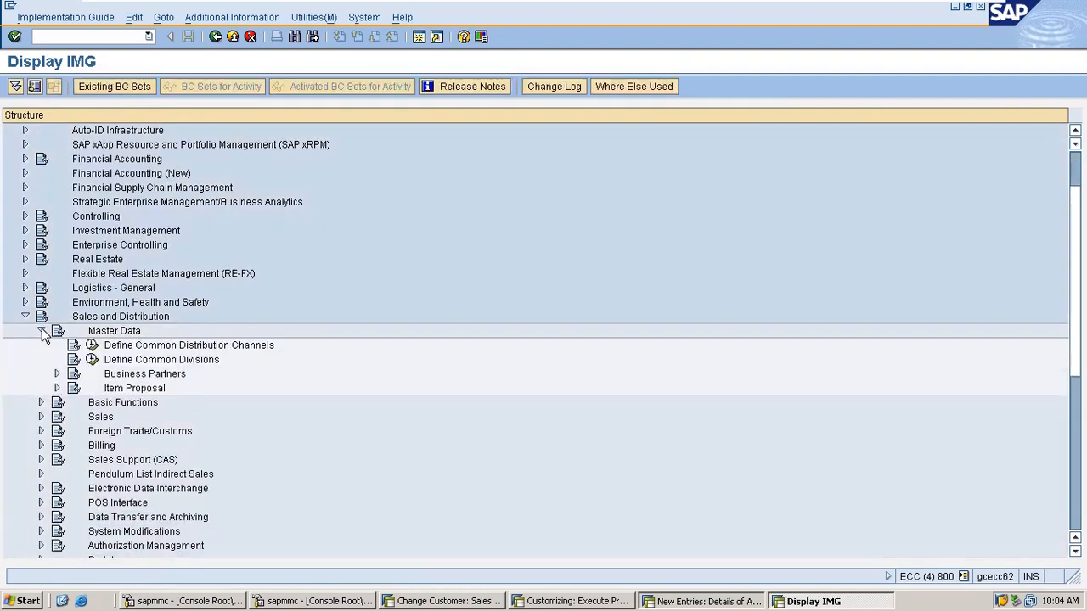
left_click(57, 374)
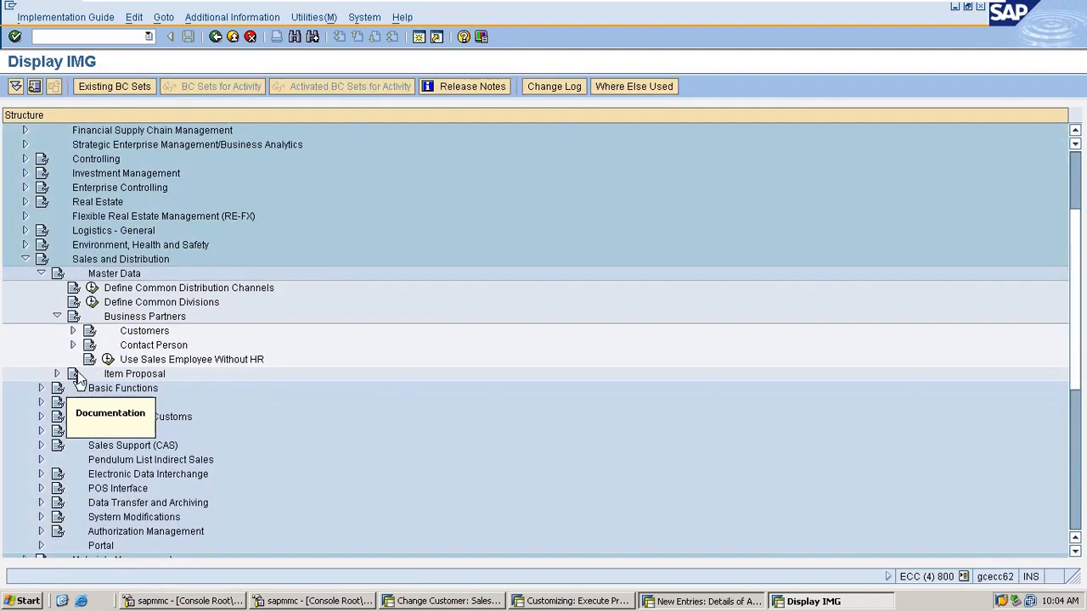
left_click(73, 331)
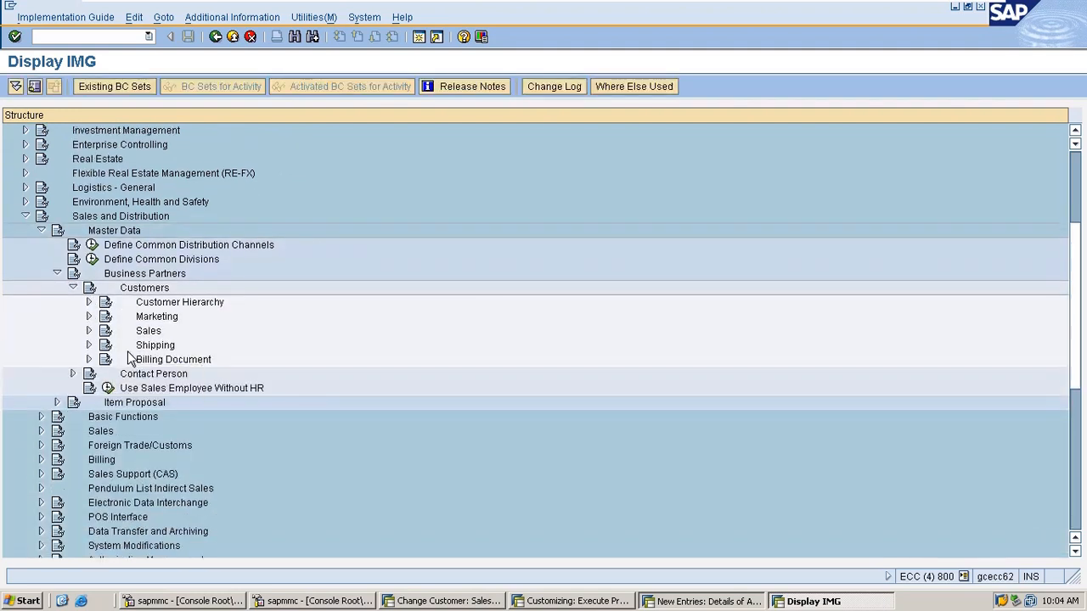
left_click(88, 331)
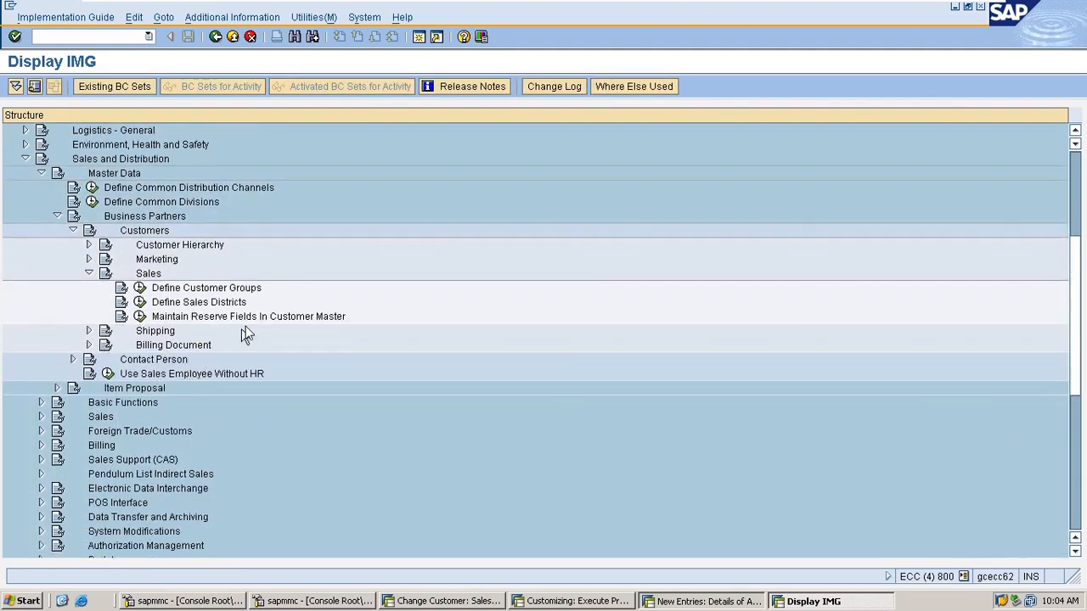
left_click(140, 303)
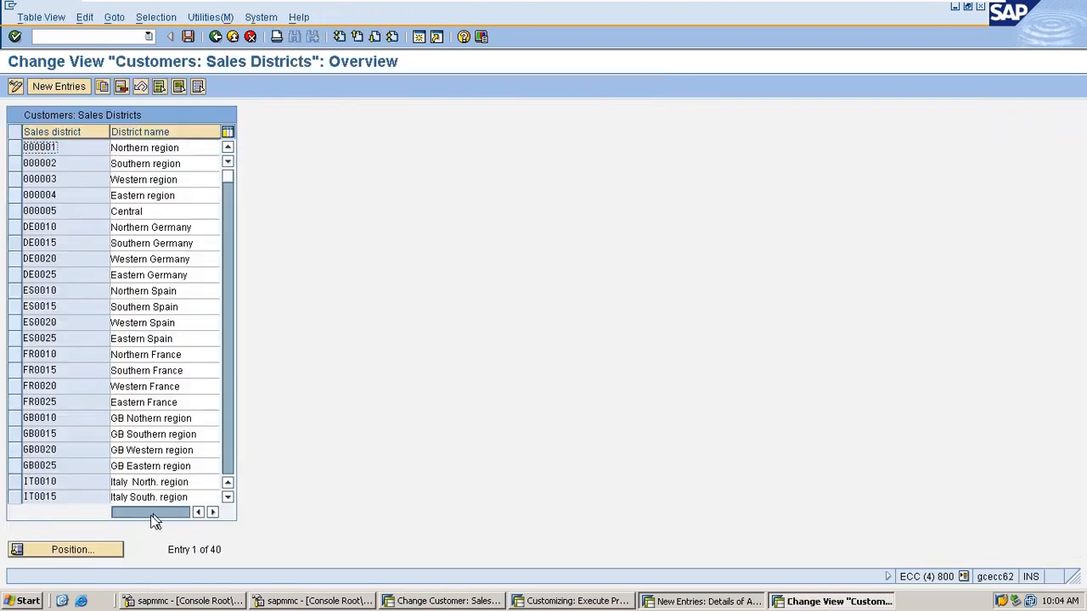
- Position the sales district table to M100 VIJAYAWADA, then go back to the guide
left_click(87, 546)
type("M")
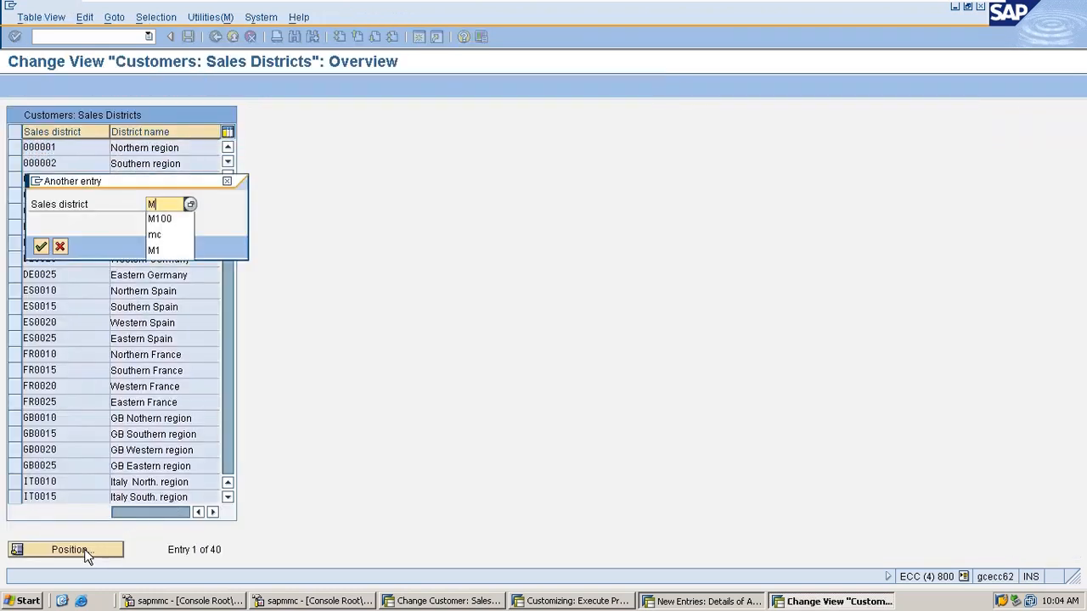
type("100")
key("Return")
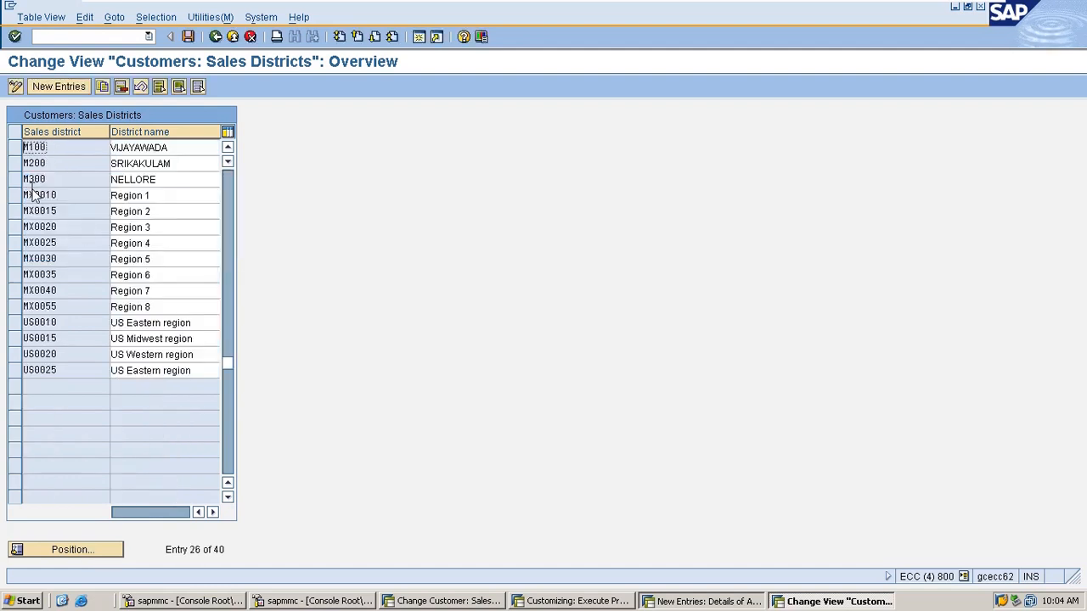
left_click(72, 164)
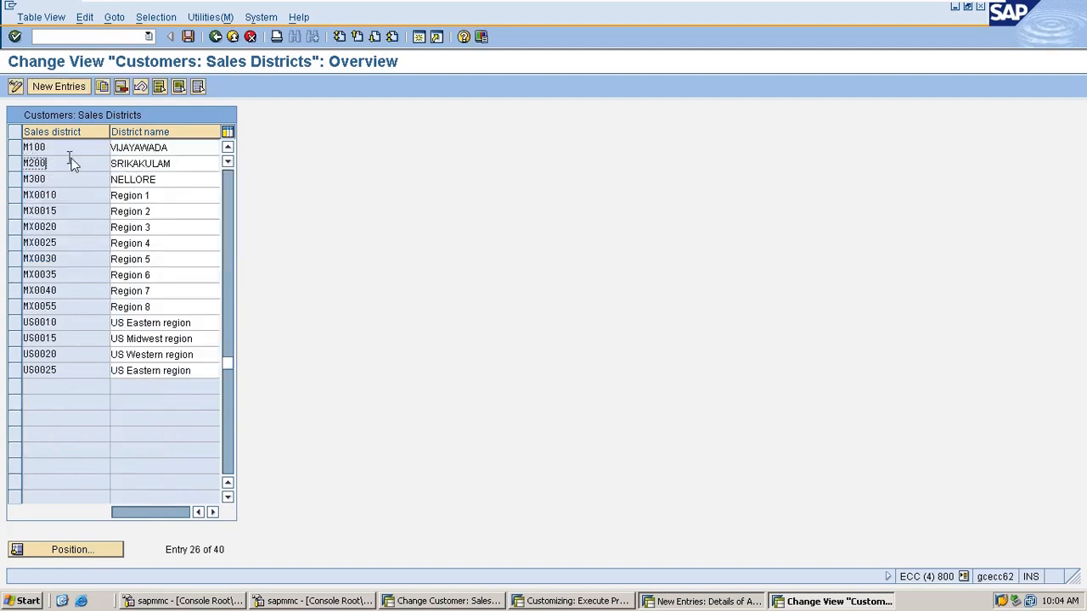
left_click(215, 39)
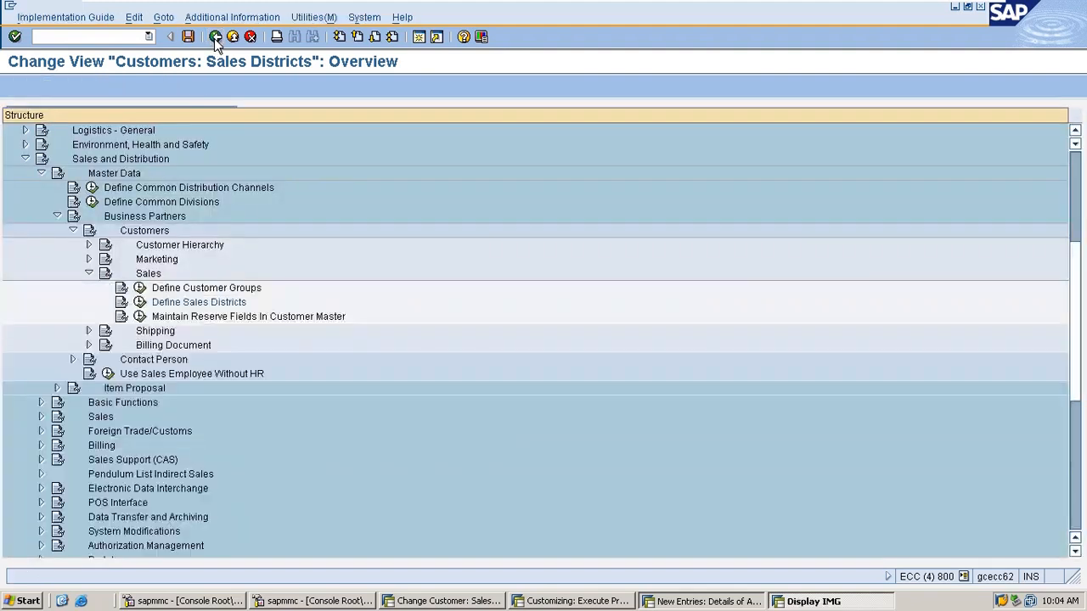
left_click(567, 603)
left_click(713, 601)
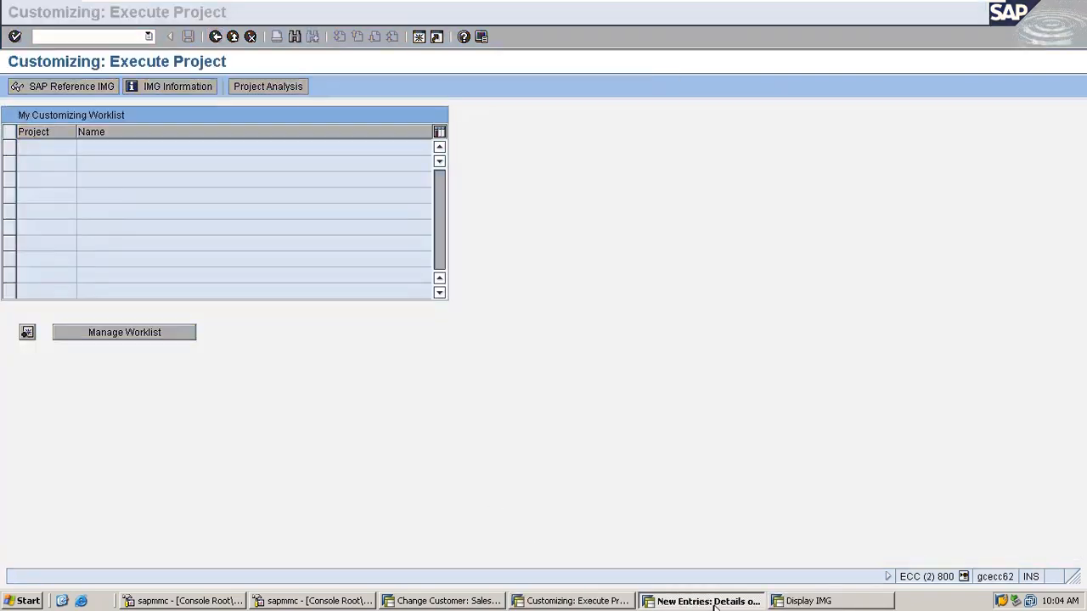
- Set MEDICO's Sales Group to M10
left_click(482, 602)
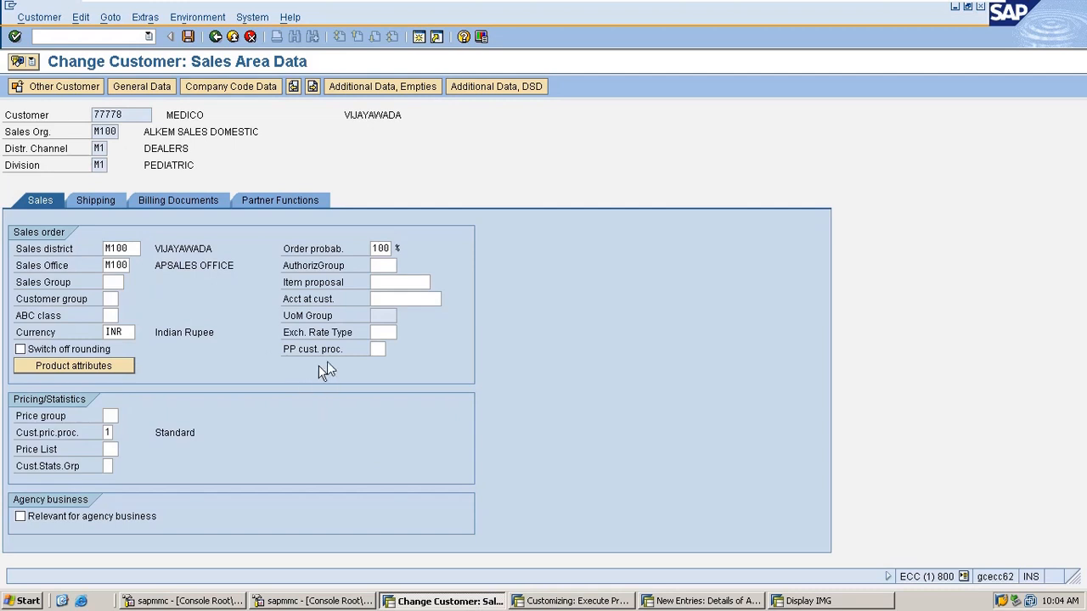
left_click(110, 284)
type("M10")
key("Return")
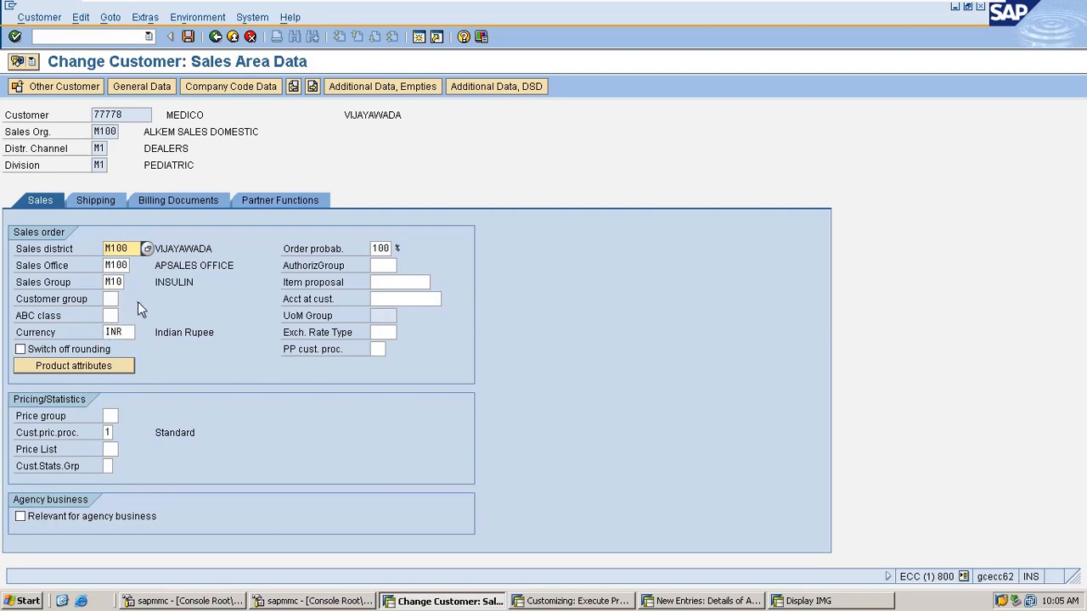
- Fill Customer group with M1 BULK DEALERS from the possible-values list
left_click(108, 301)
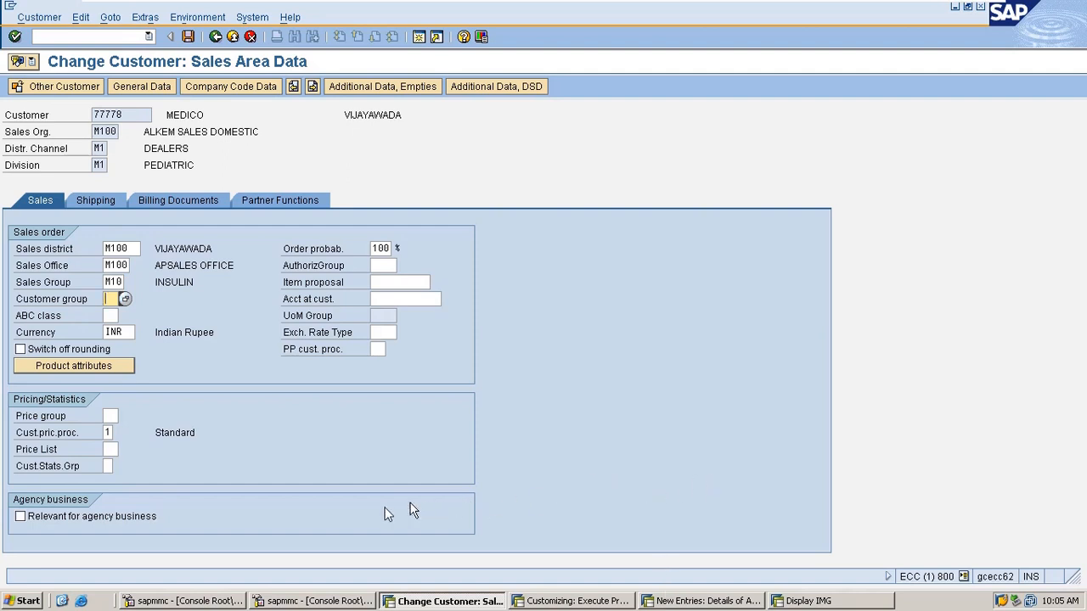
double_click(108, 115)
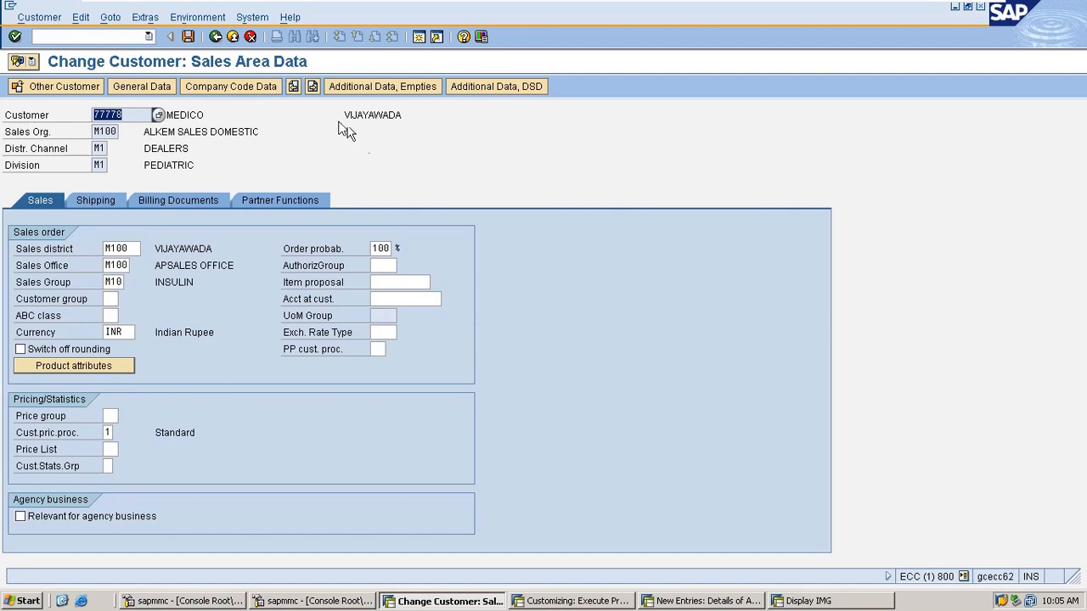
key("Tab")
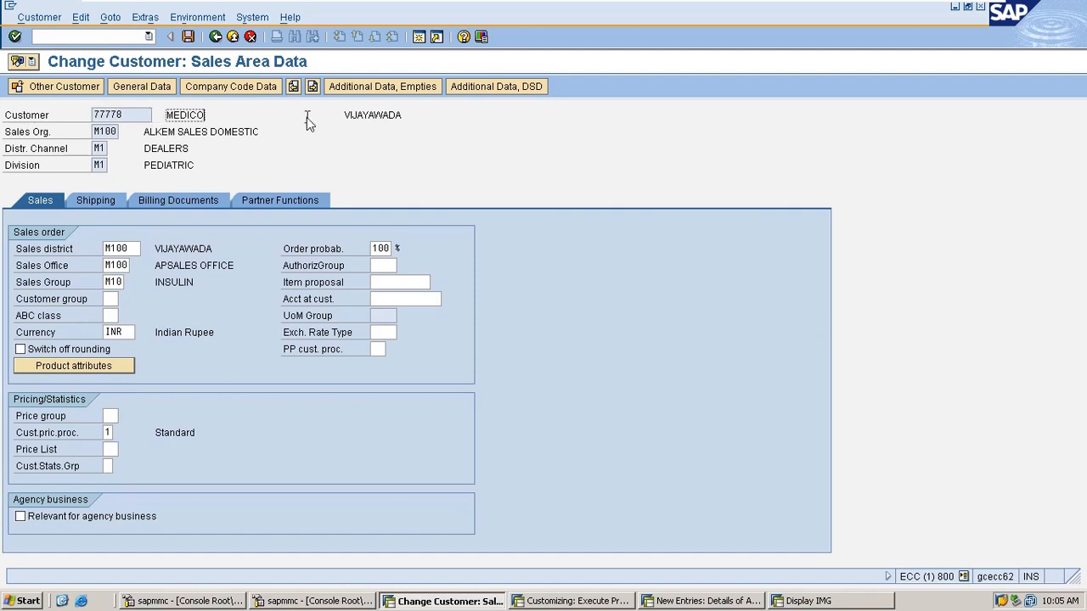
double_click(148, 153)
left_click(162, 298)
left_click(126, 297)
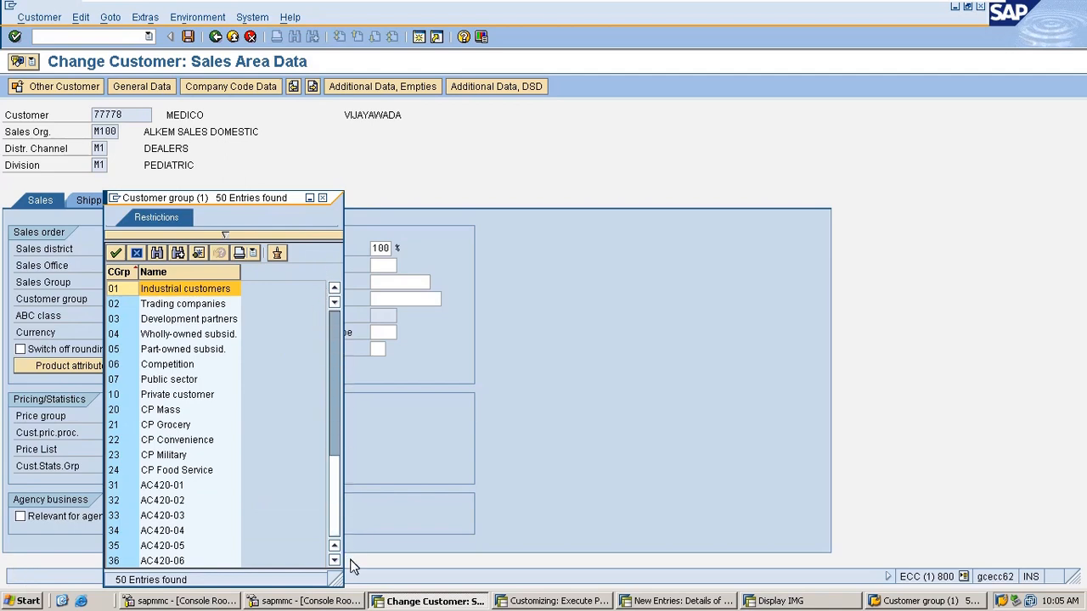
scroll(326, 526, "down", 10)
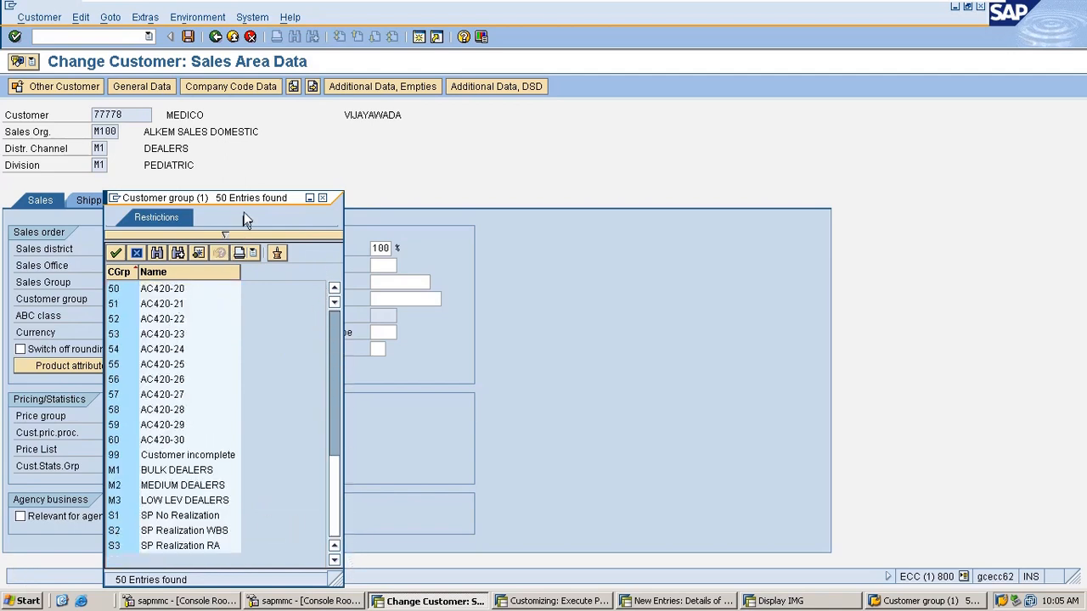
left_click_drag(244, 219, 594, 27)
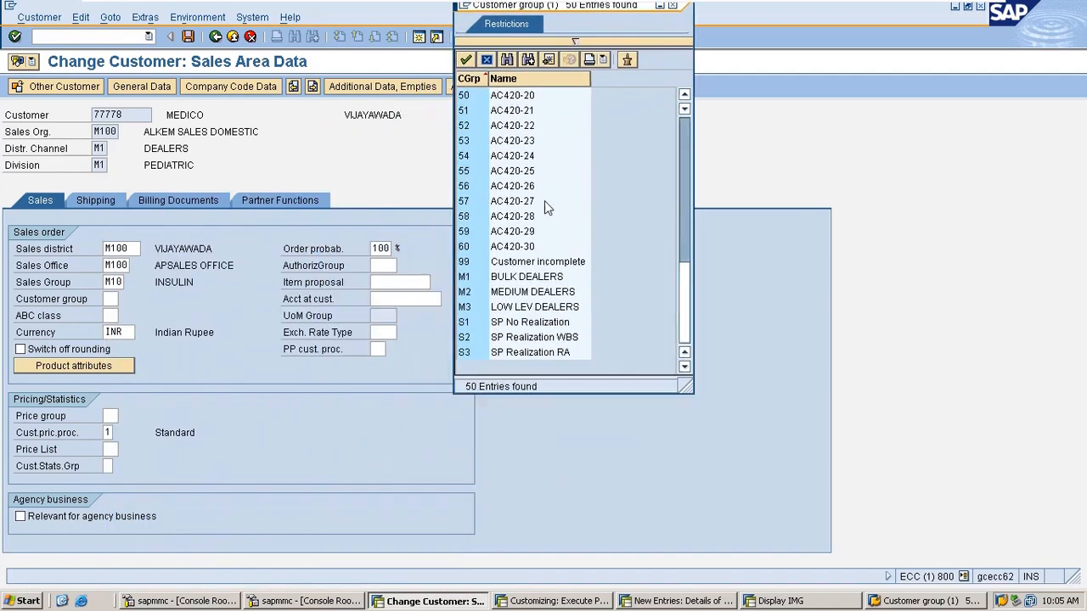
left_click(516, 280)
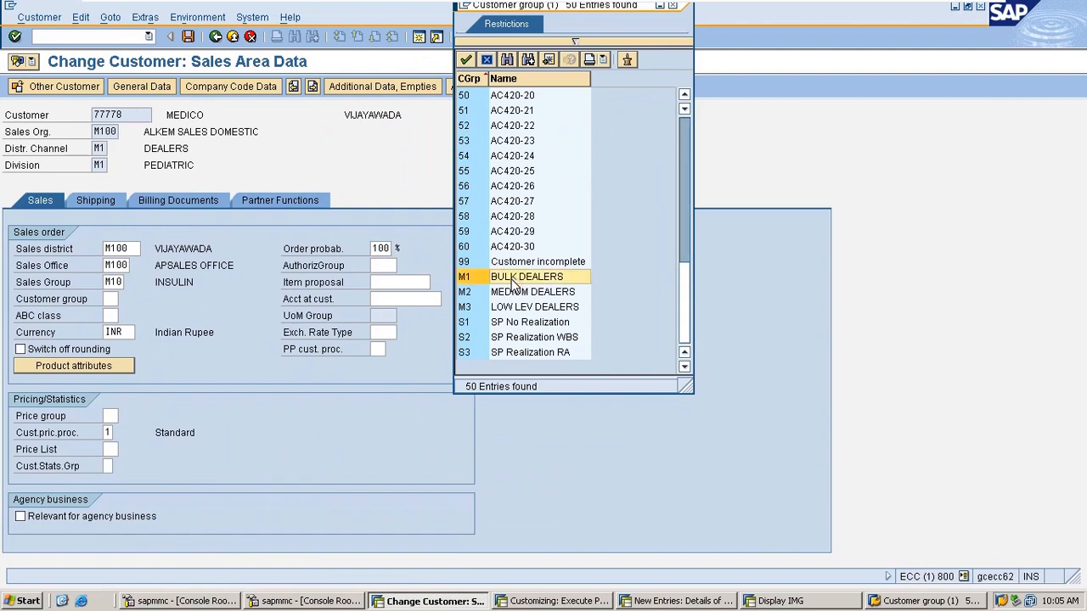
double_click(512, 280)
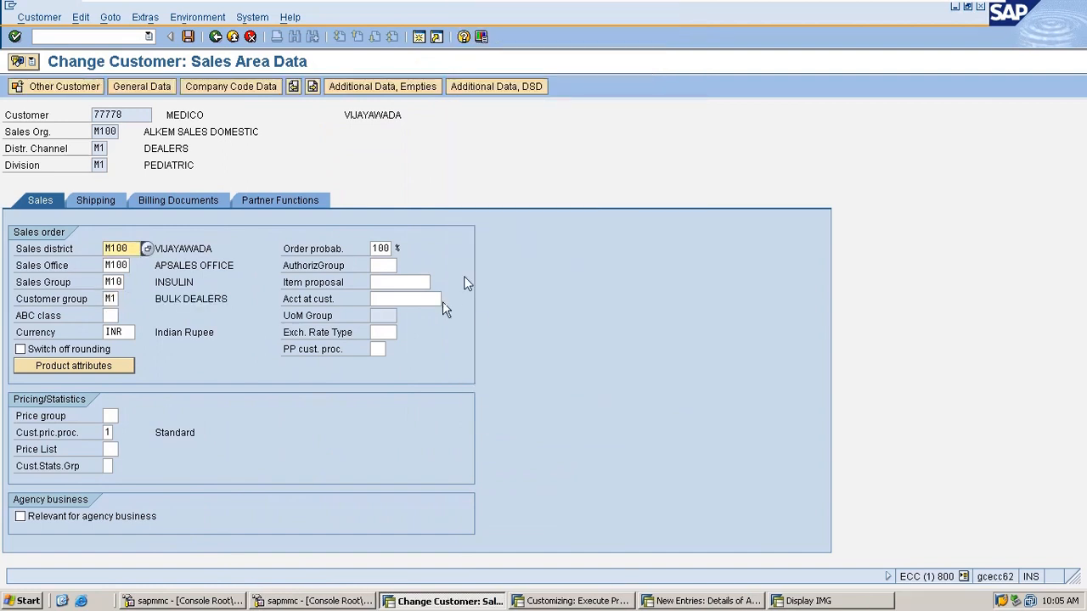
left_click(790, 601)
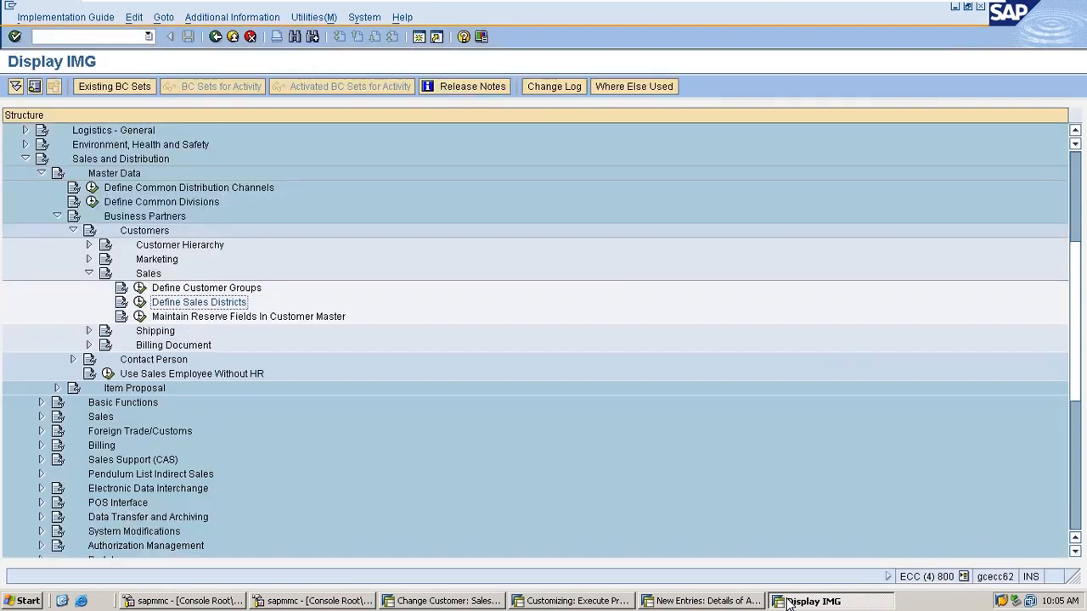
- Position the Define Customer Groups table to M1 BULK DEALERS and go back
left_click(140, 289)
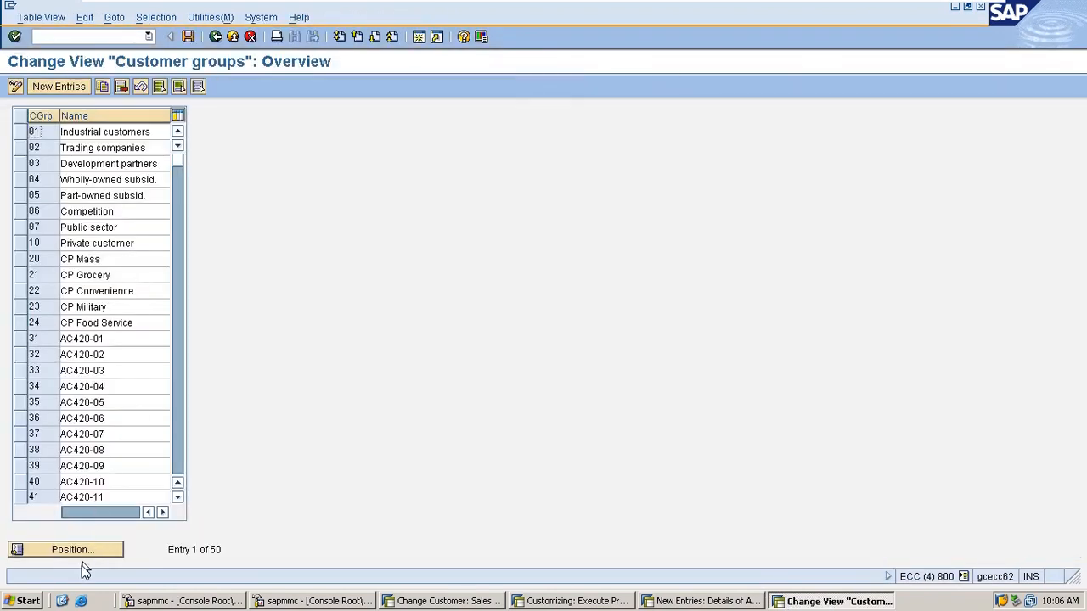
left_click(80, 556)
type("M1")
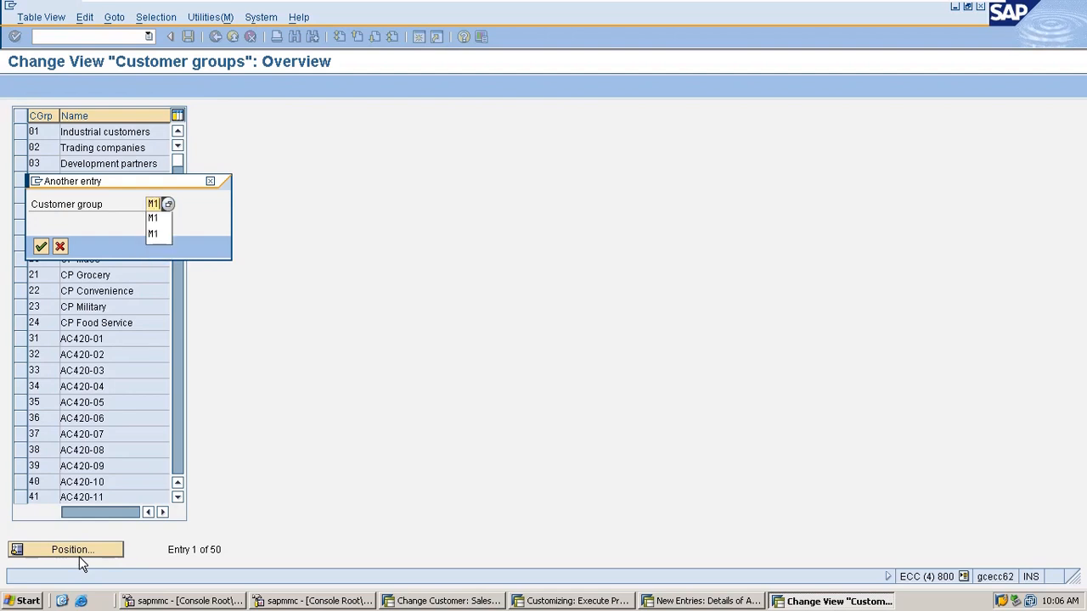
key("Return")
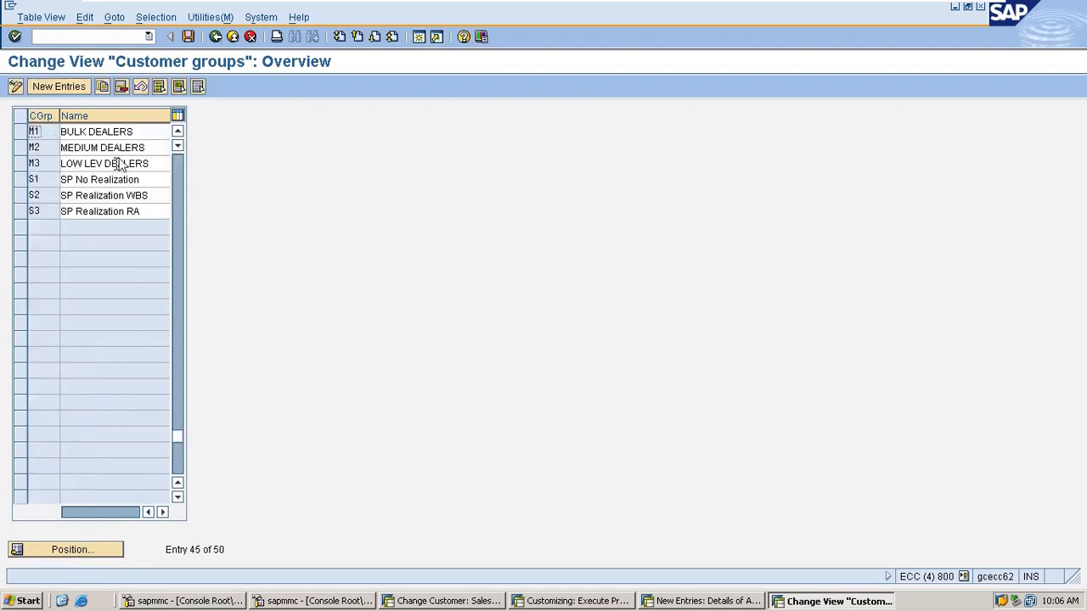
left_click(214, 37)
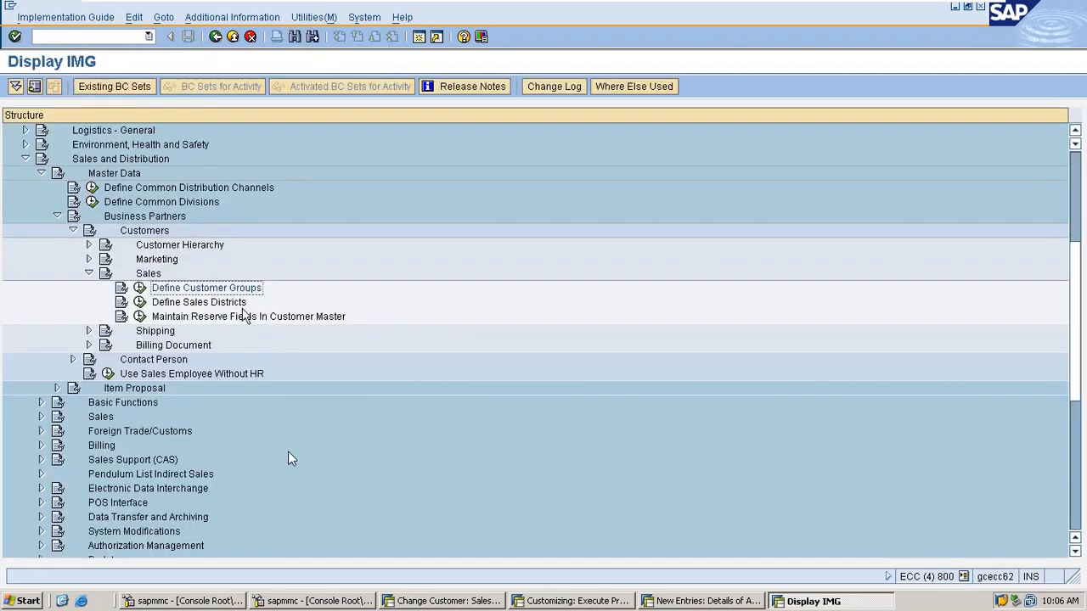
- Close the goods receiving hours session with /i and return to MEDICO's sales area data
left_click(716, 601)
left_click(110, 37)
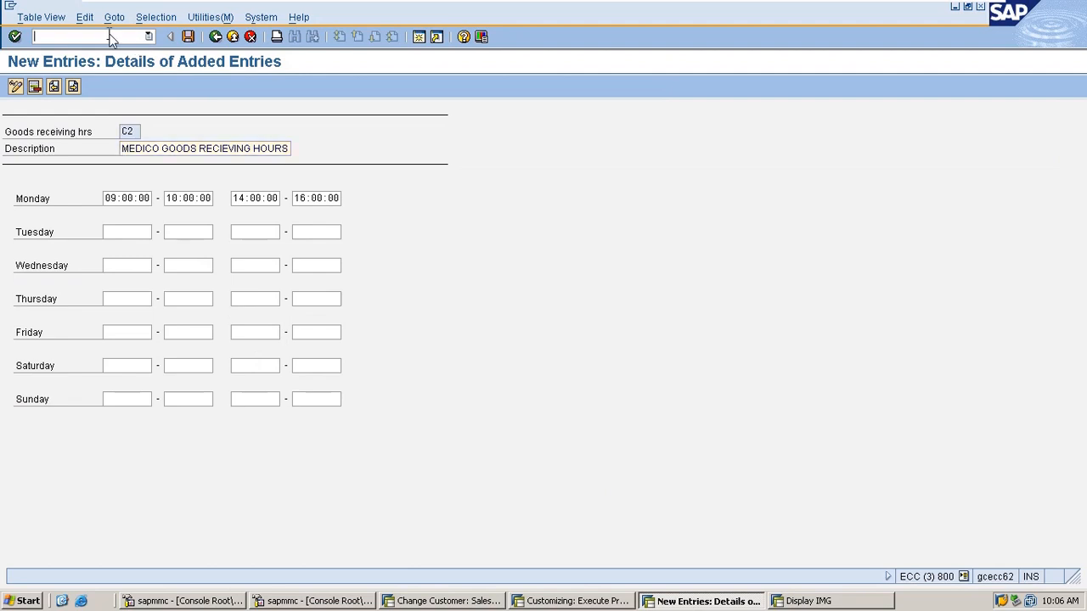
type("/i")
key("Return")
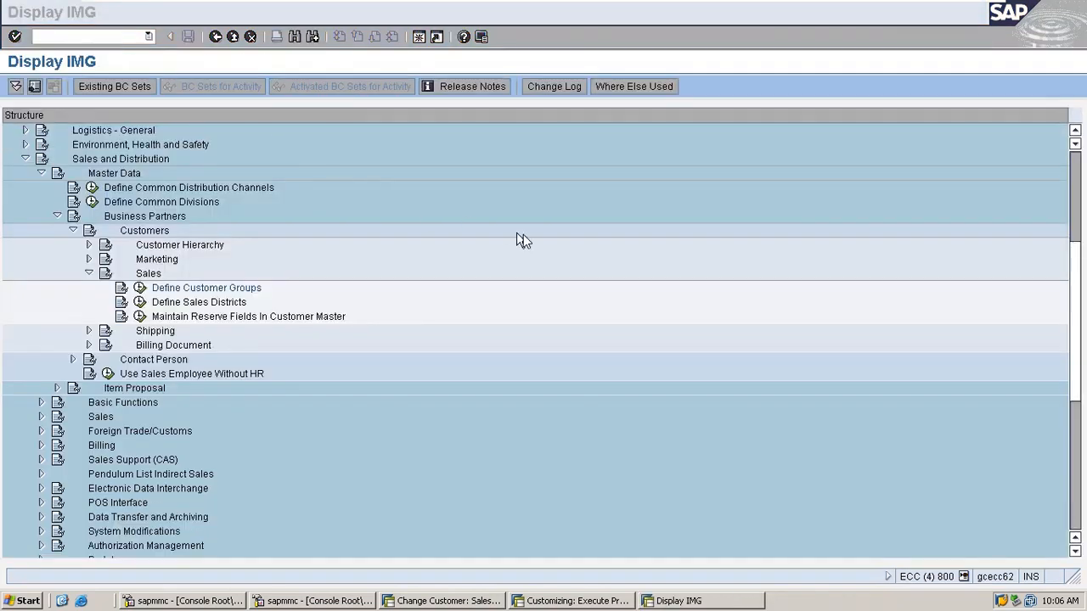
left_click(442, 601)
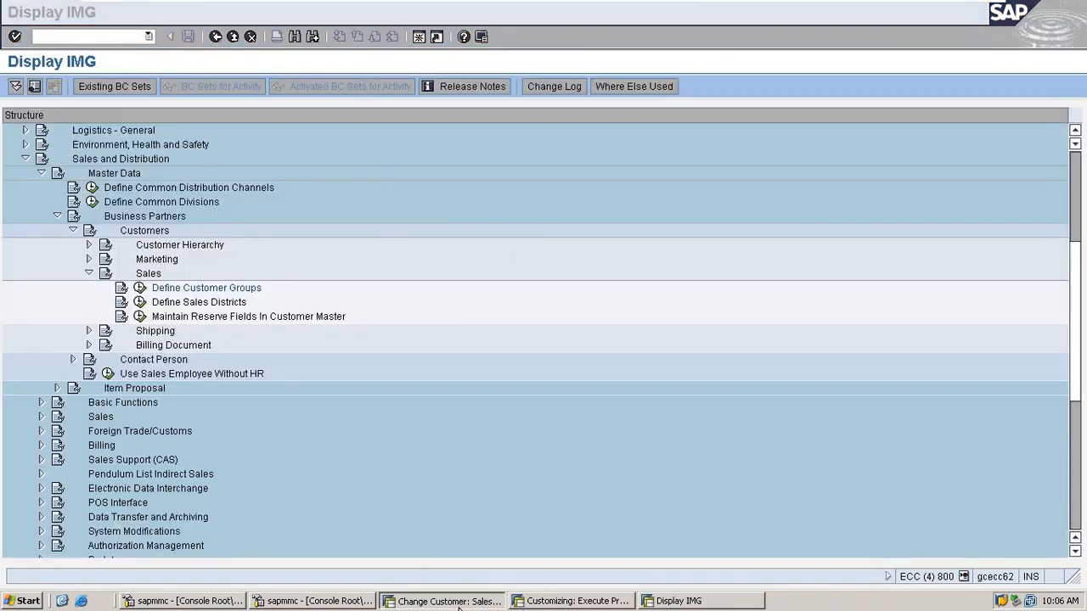
left_click(111, 315)
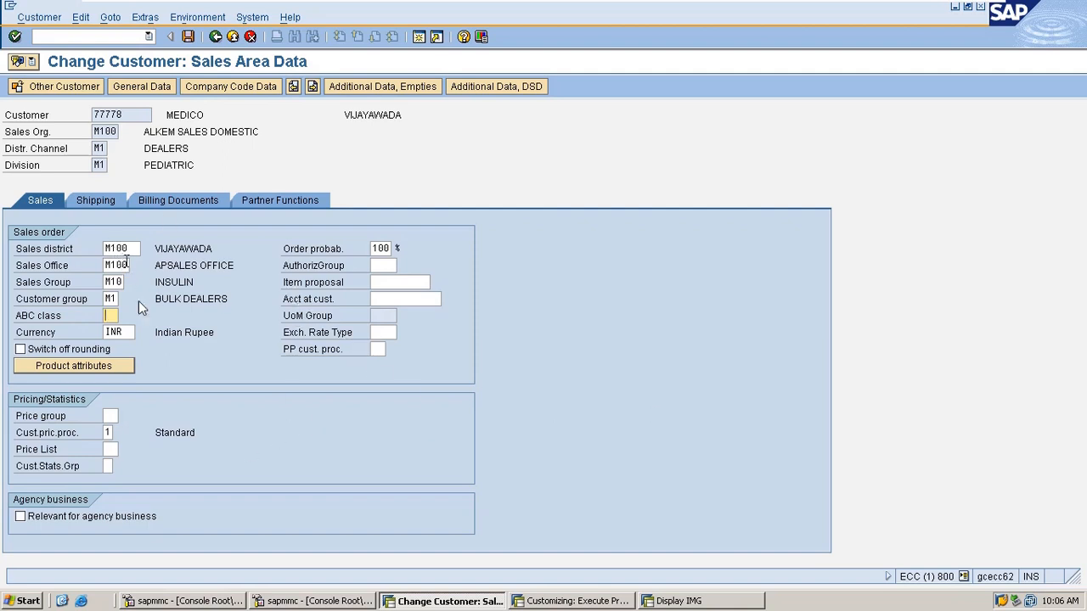
- Set the ABC class to A
type("a")
key("Return")
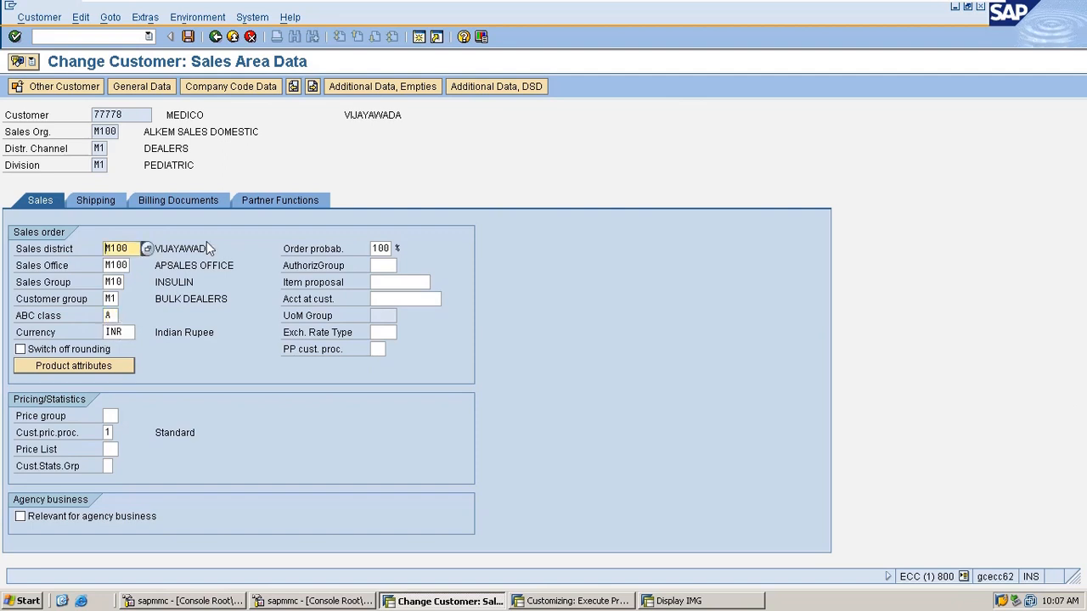
double_click(107, 316)
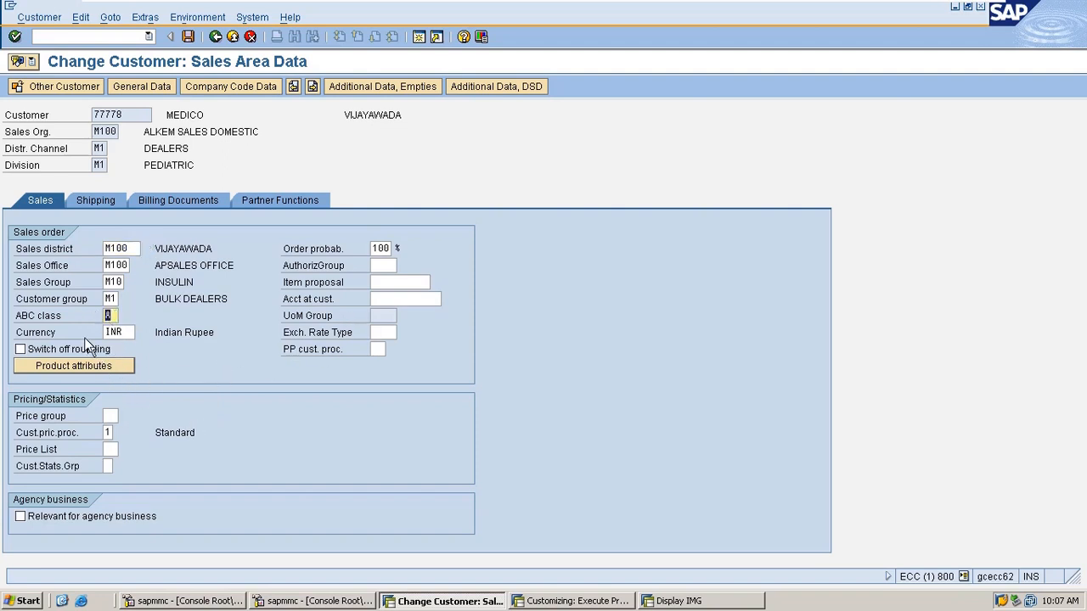
- Change the currency to USD, then restore it to INR
left_click(78, 333)
left_click(131, 331)
key("Return")
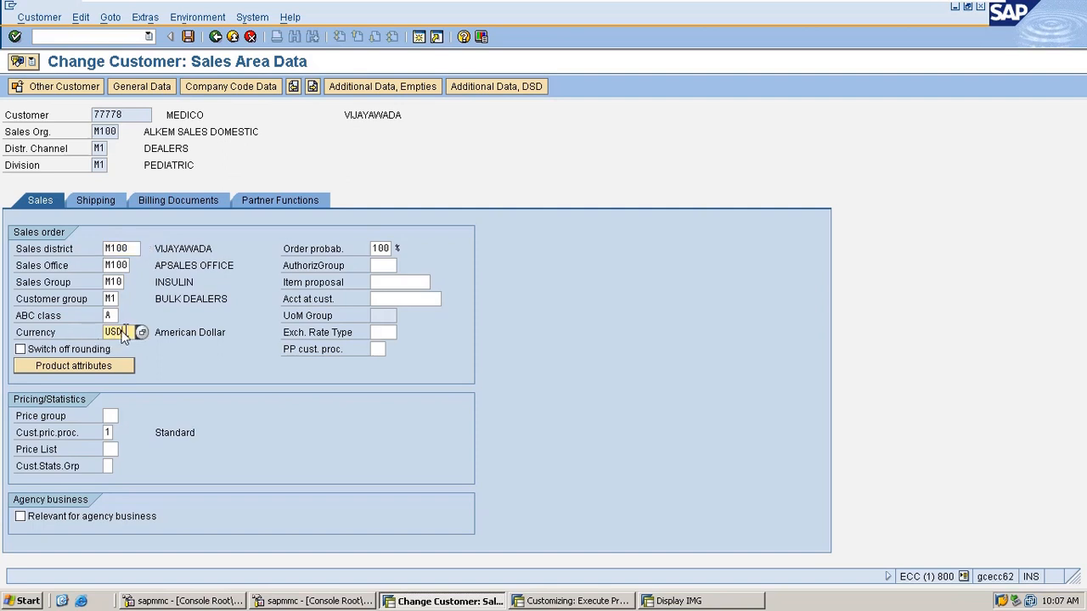
double_click(119, 332)
type("INR")
key("Return")
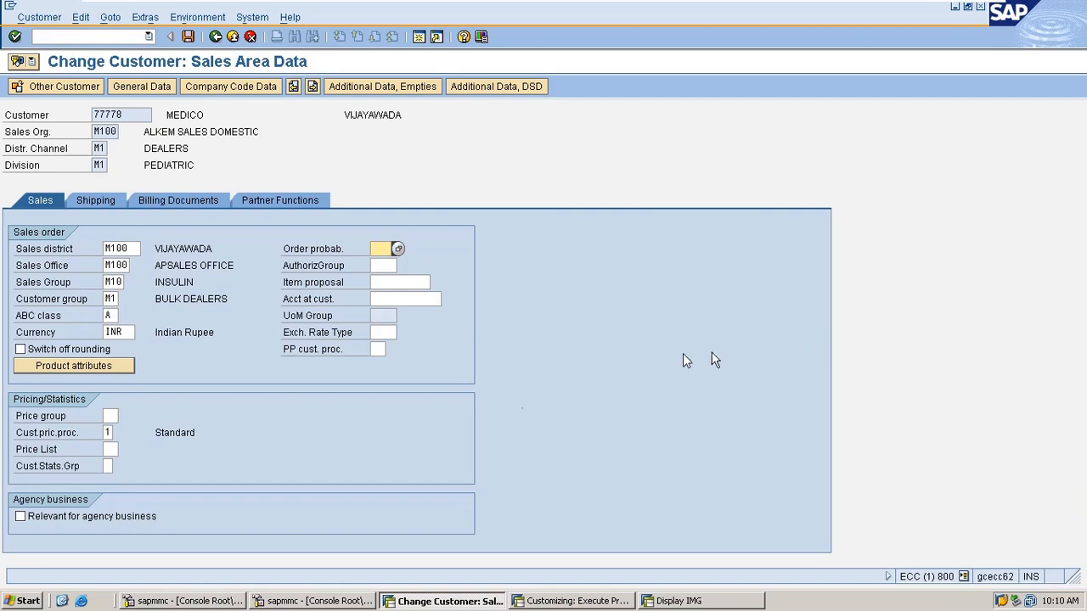
- Replace the 100 % order probability with 50 %
type("100")
key("Return")
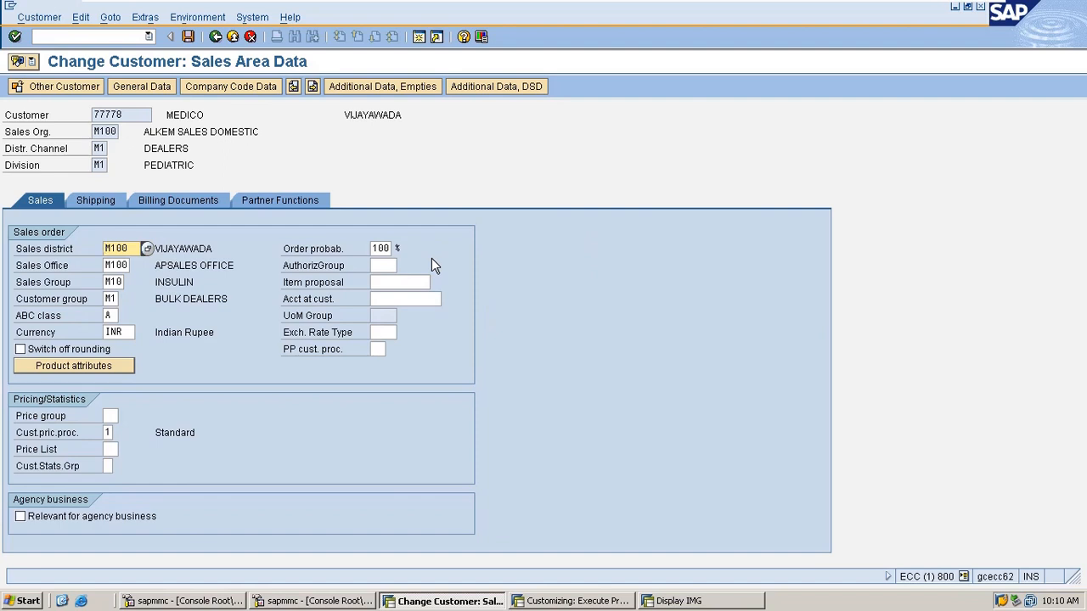
double_click(379, 248)
type("50")
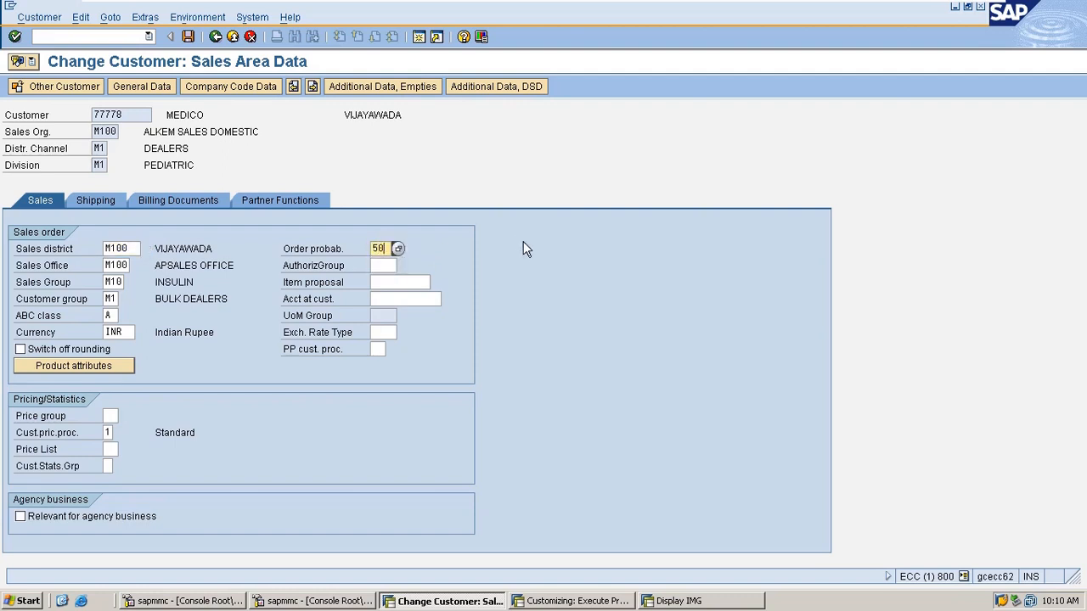
key("Return")
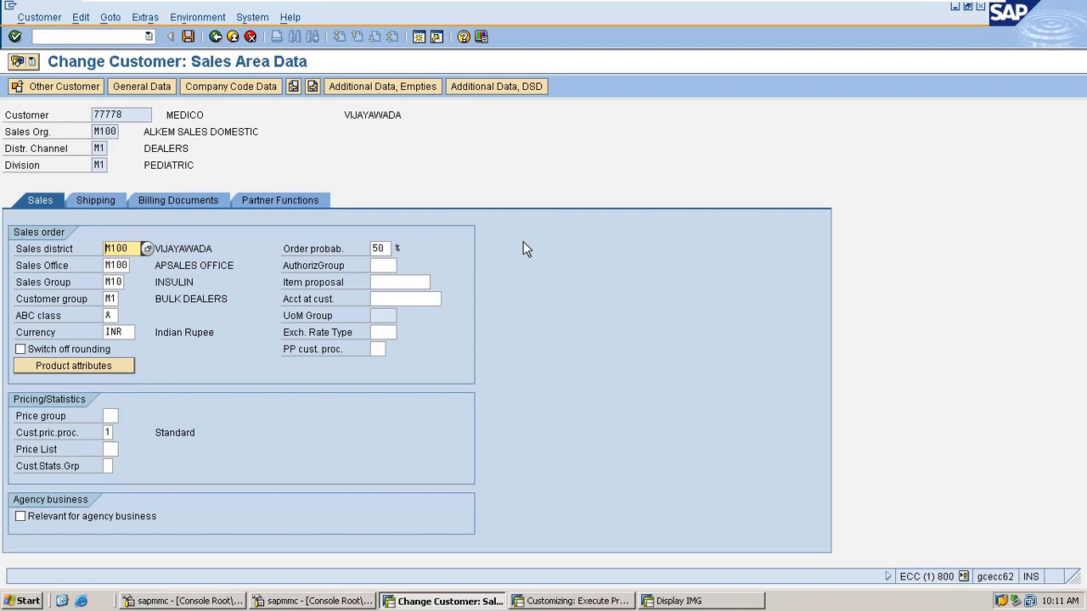
left_click(388, 282)
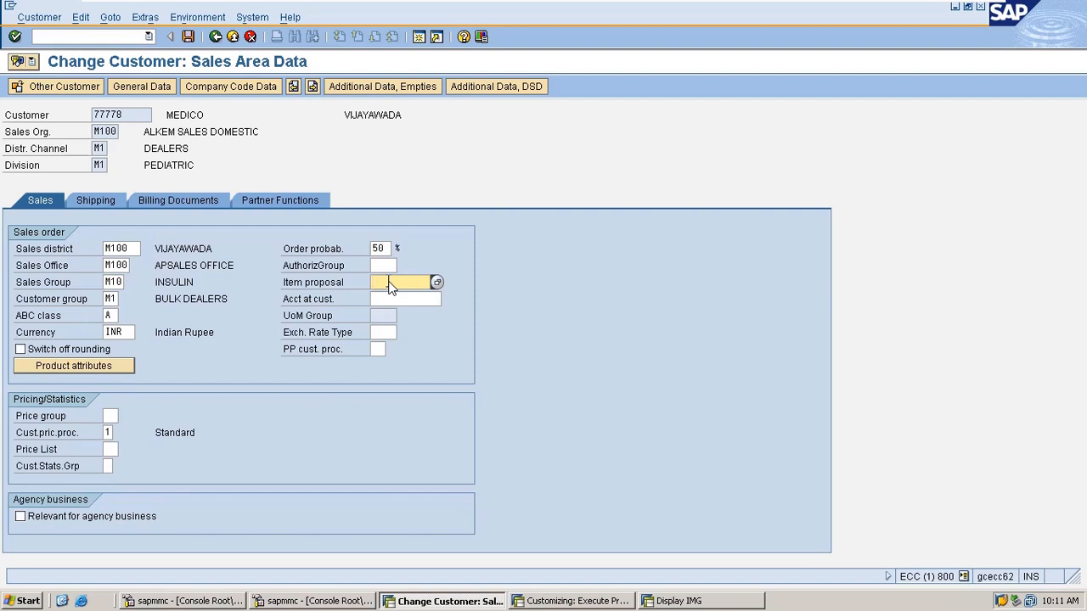
left_click_drag(180, 116, 230, 128)
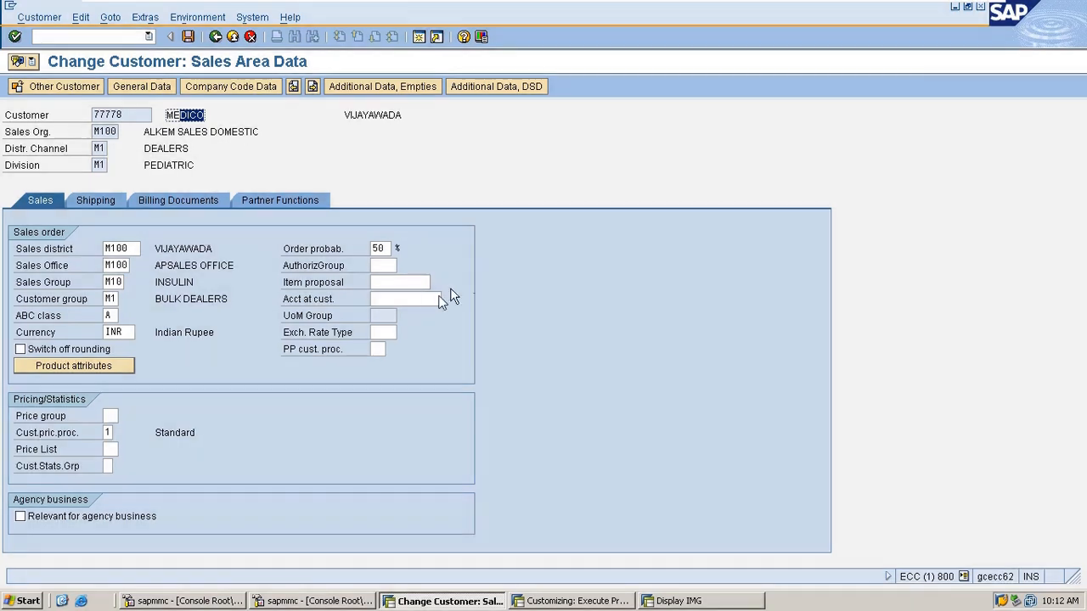
left_click(420, 298)
key("Return")
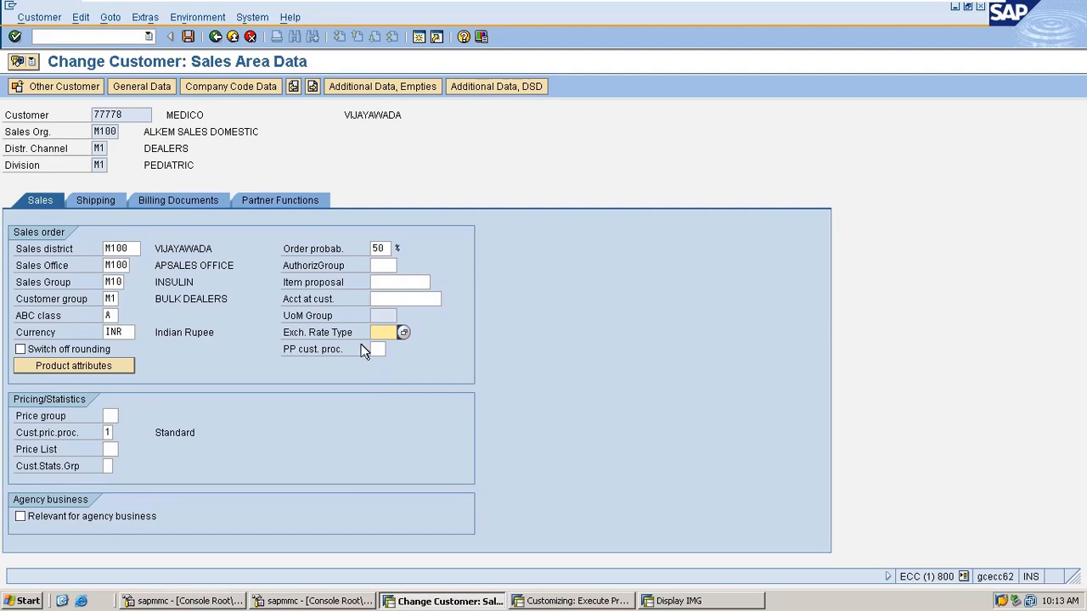
left_click(406, 332)
scroll(458, 407, "down", 6)
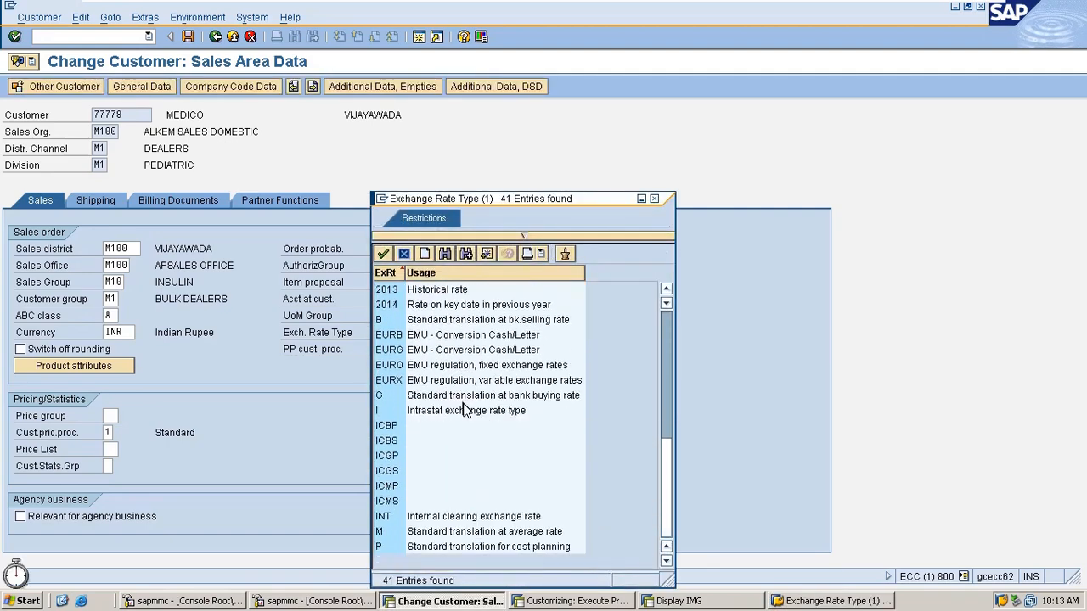
left_click(395, 532)
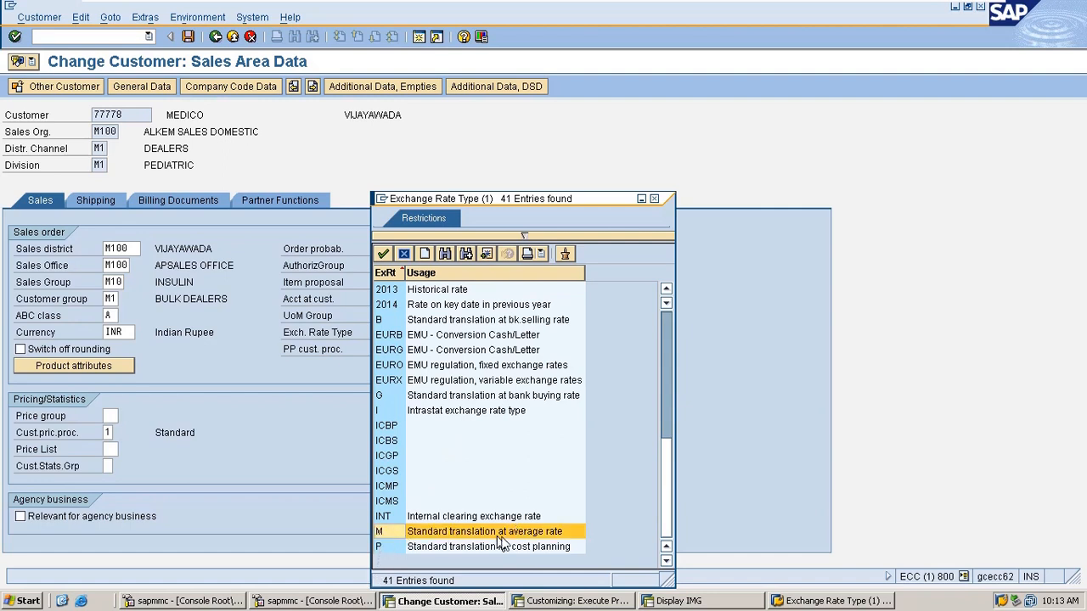
left_click(433, 548)
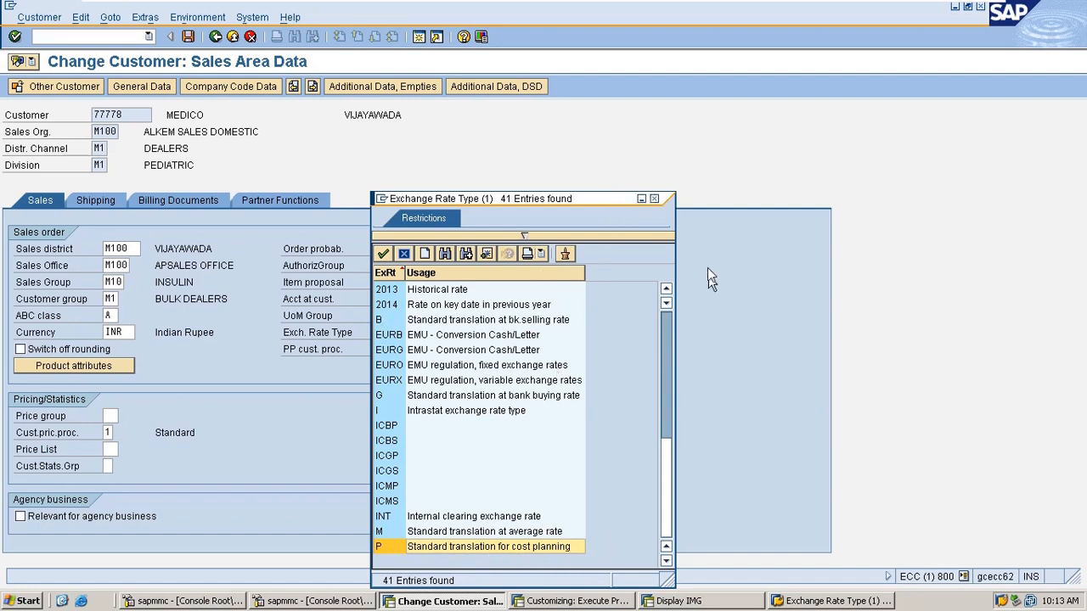
left_click(654, 198)
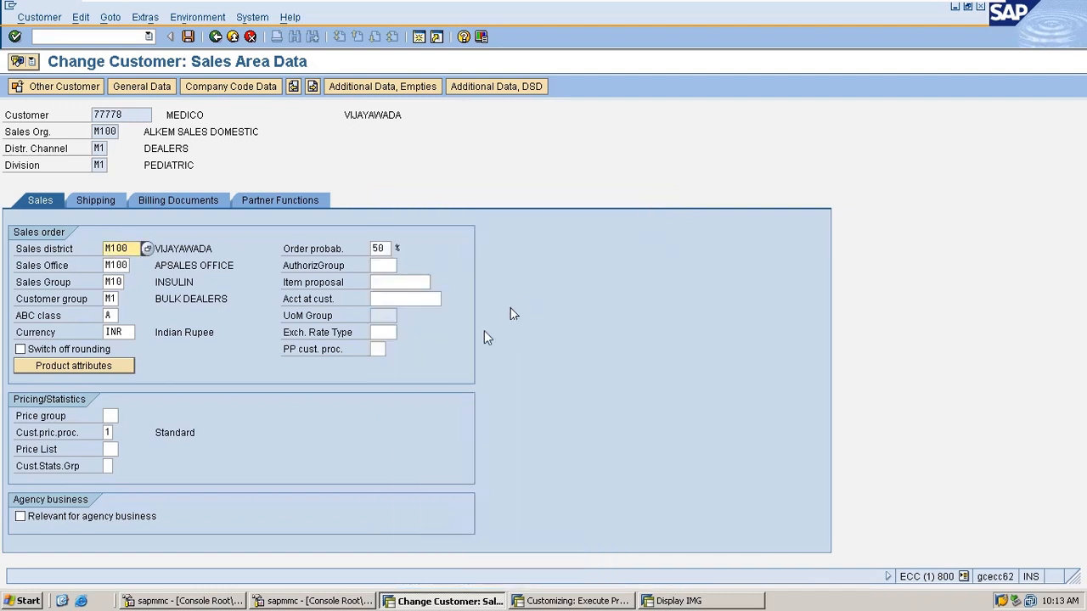
left_click(389, 299)
left_click(386, 333)
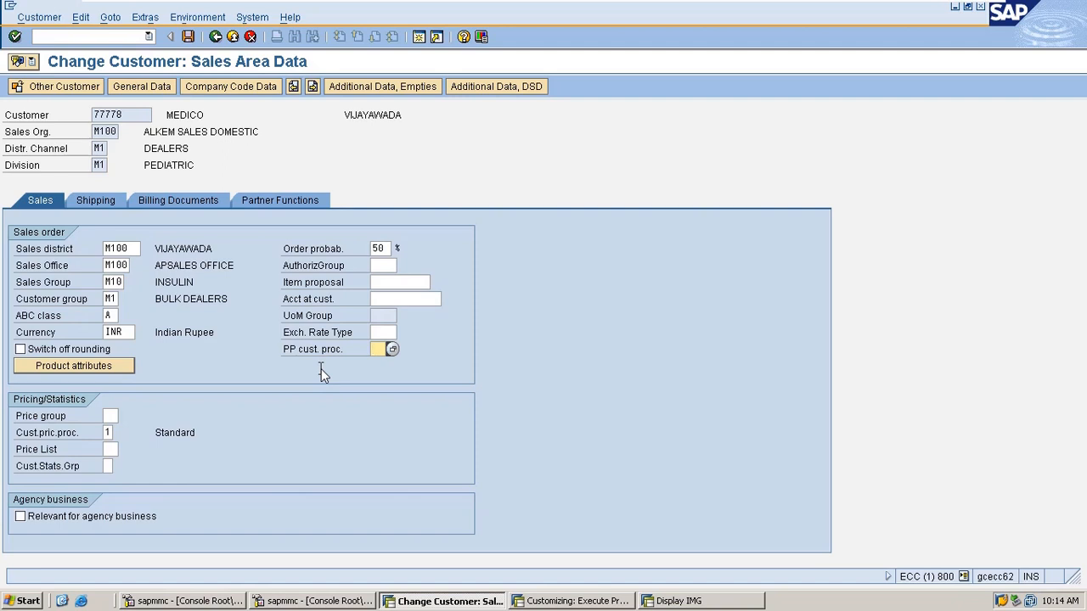
- Change the PP customer procedure from B Cross selling to A Product proposal
left_click(393, 349)
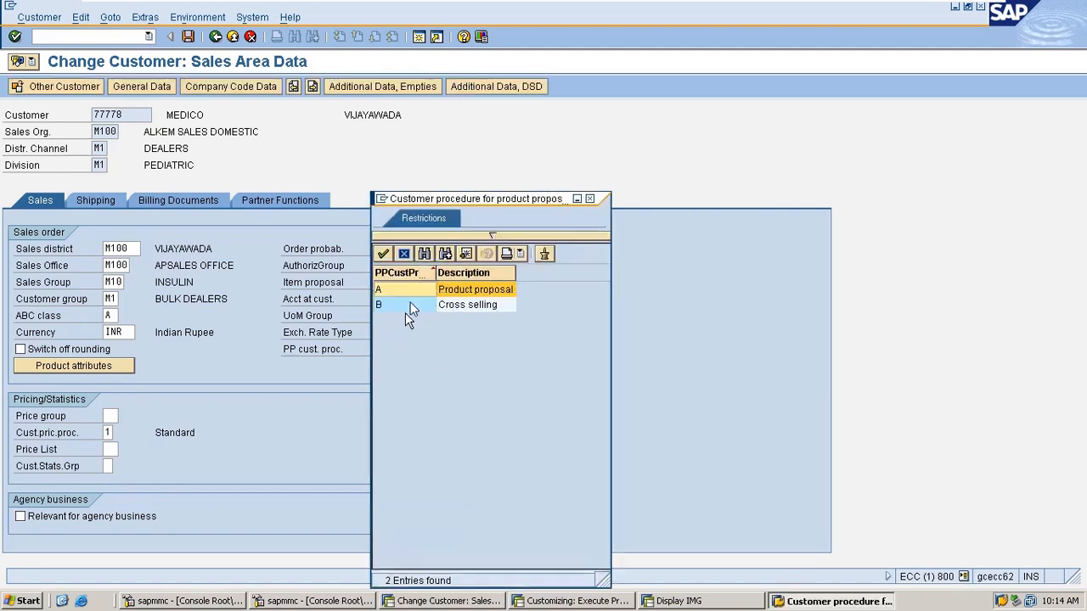
left_click_drag(513, 195, 681, 105)
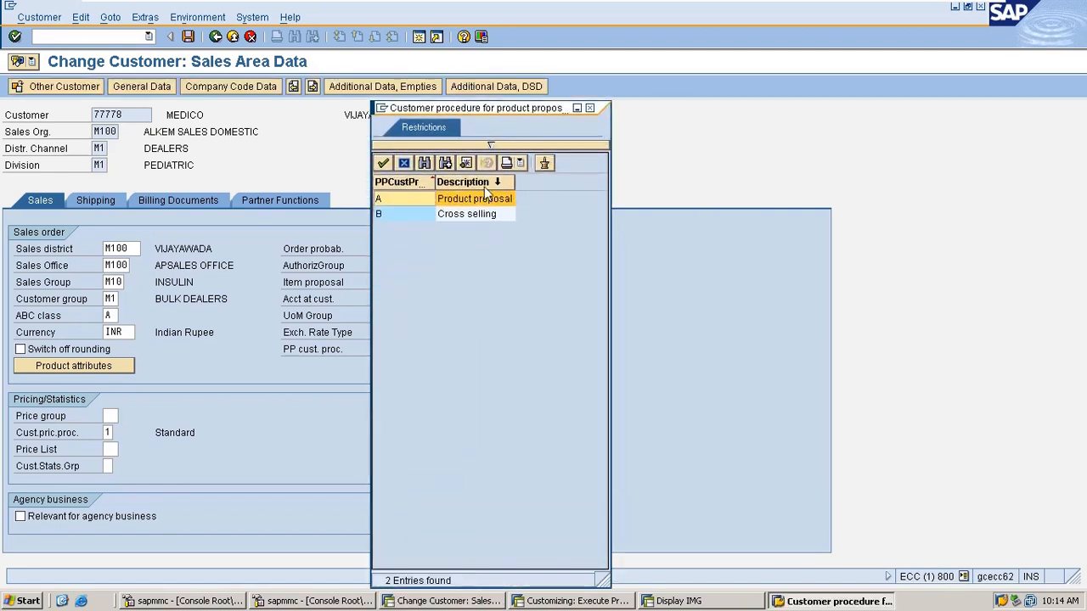
left_click(401, 214)
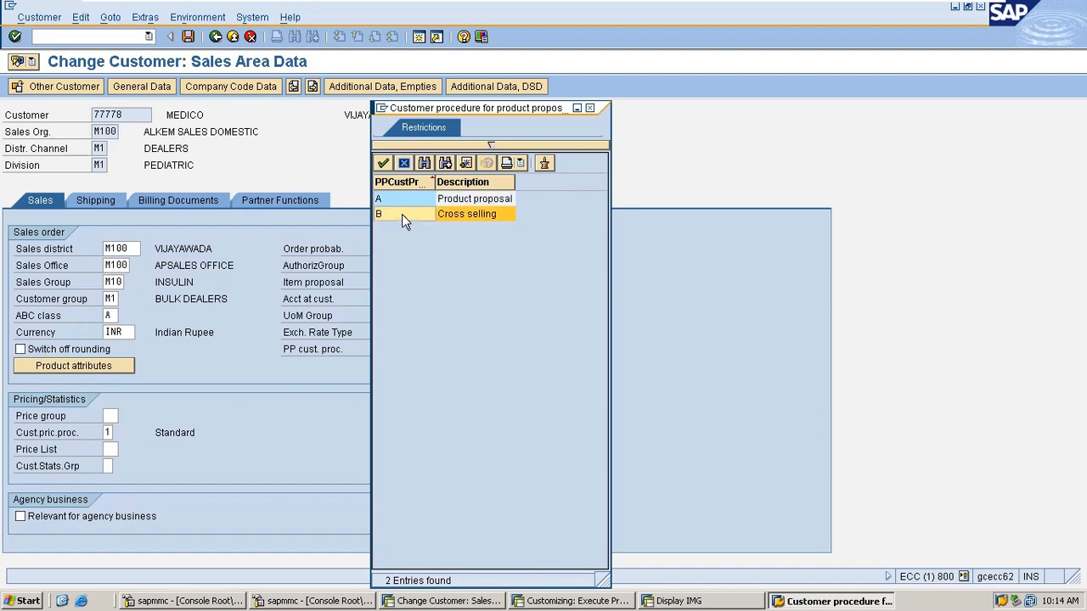
double_click(402, 214)
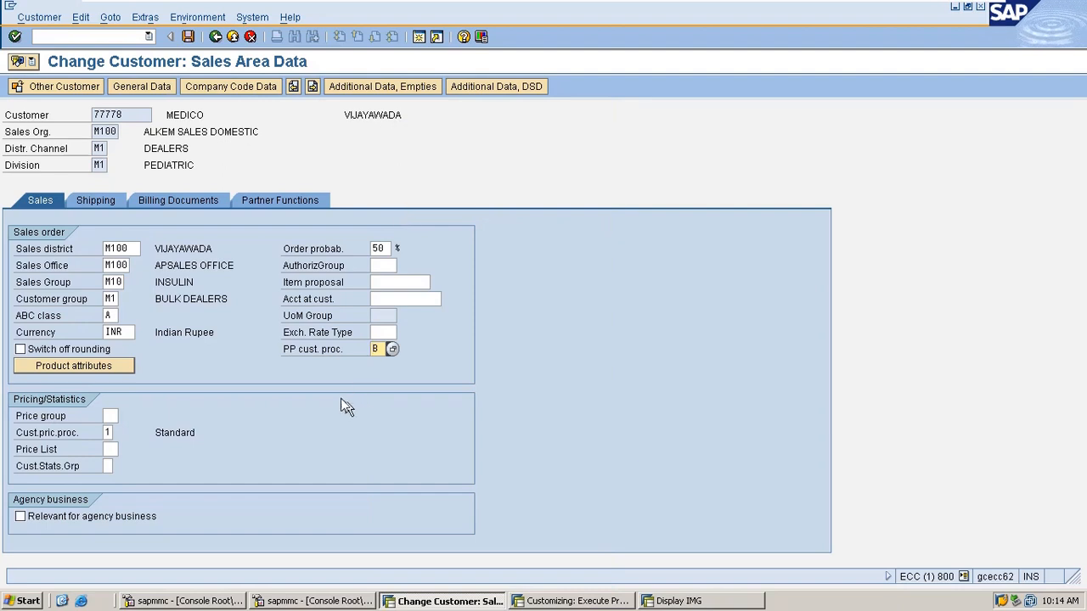
left_click(392, 349)
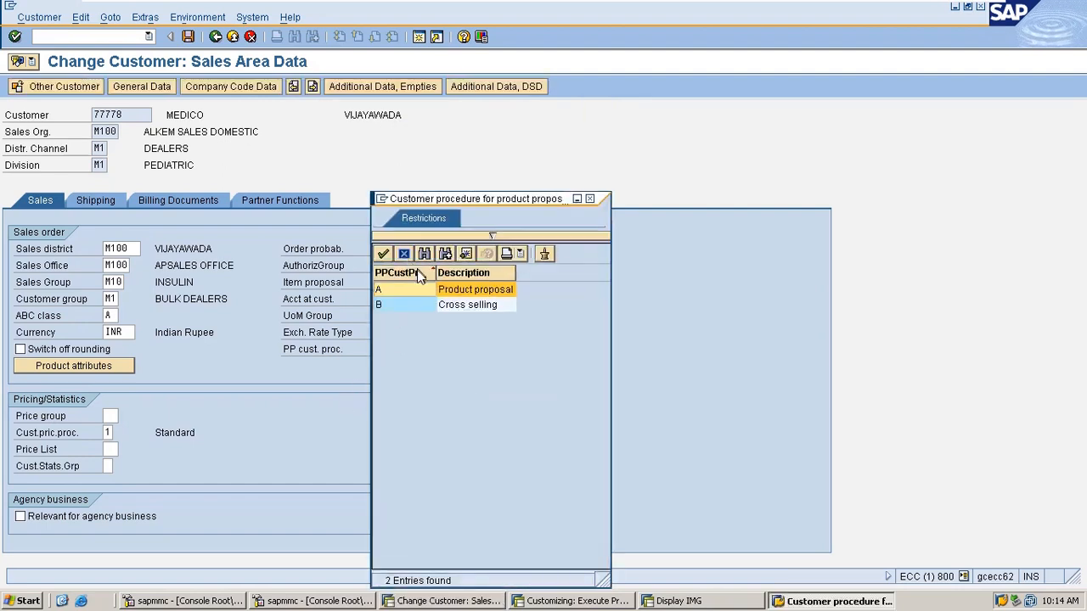
left_click(520, 190)
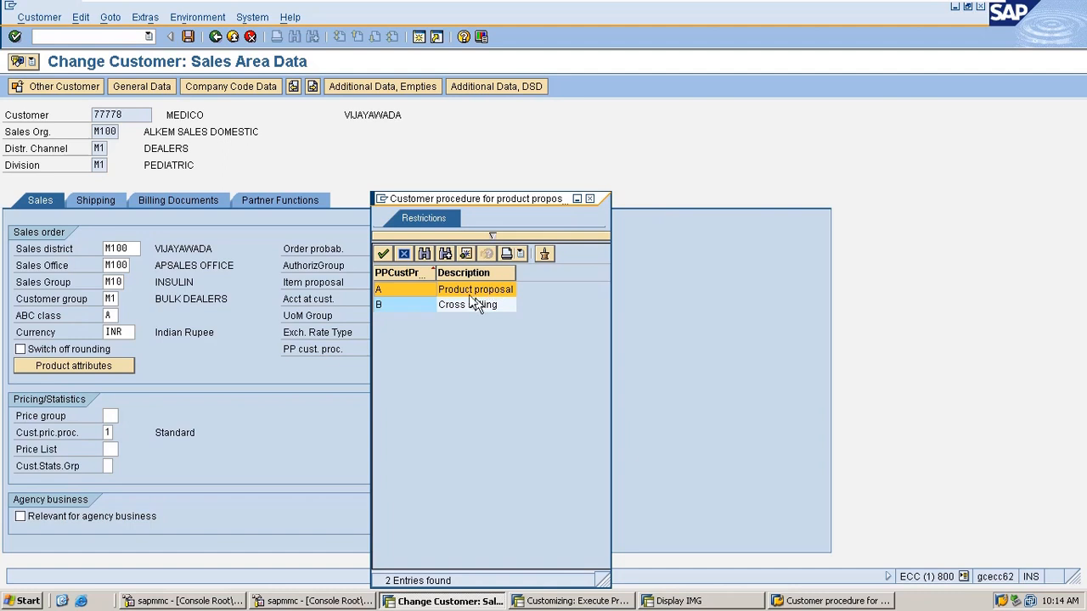
left_click(446, 291)
double_click(446, 291)
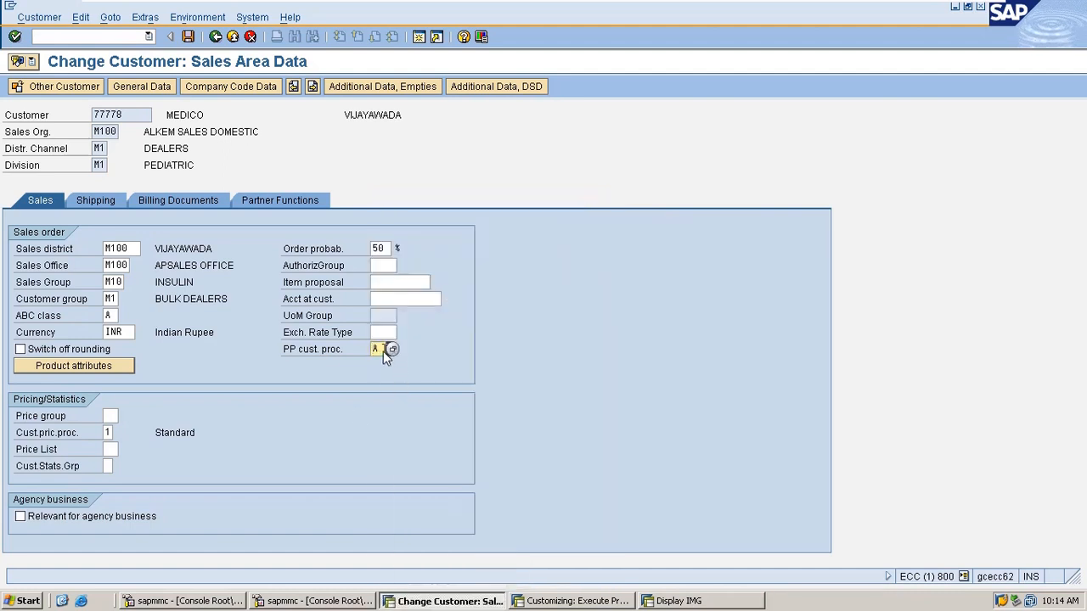
left_click(380, 286)
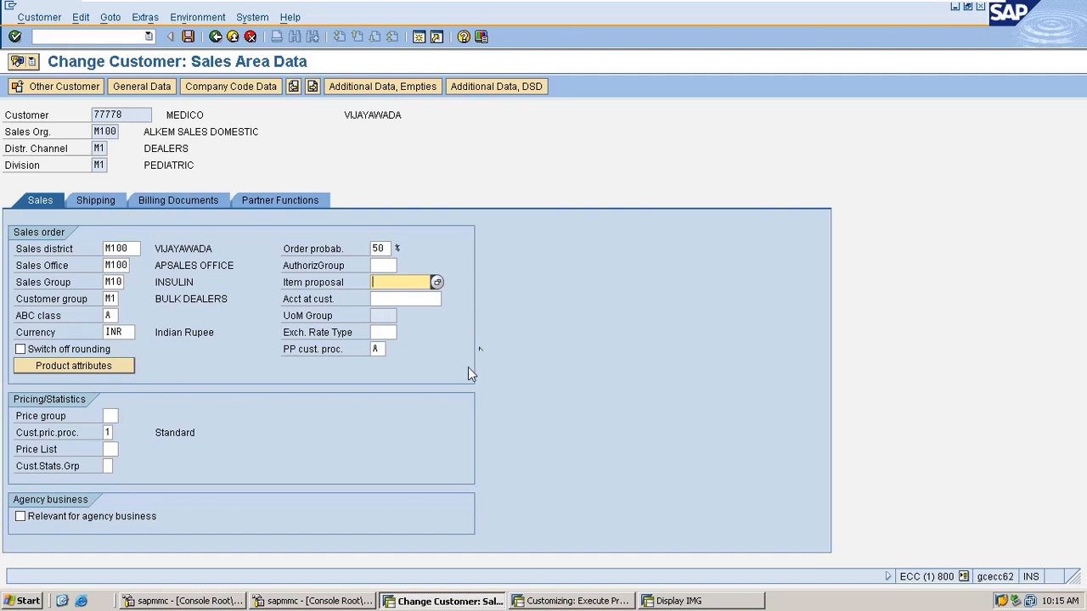
- Set the price group to M1 BULK BUYERS, then bring up the Display IMG window
left_click(116, 416)
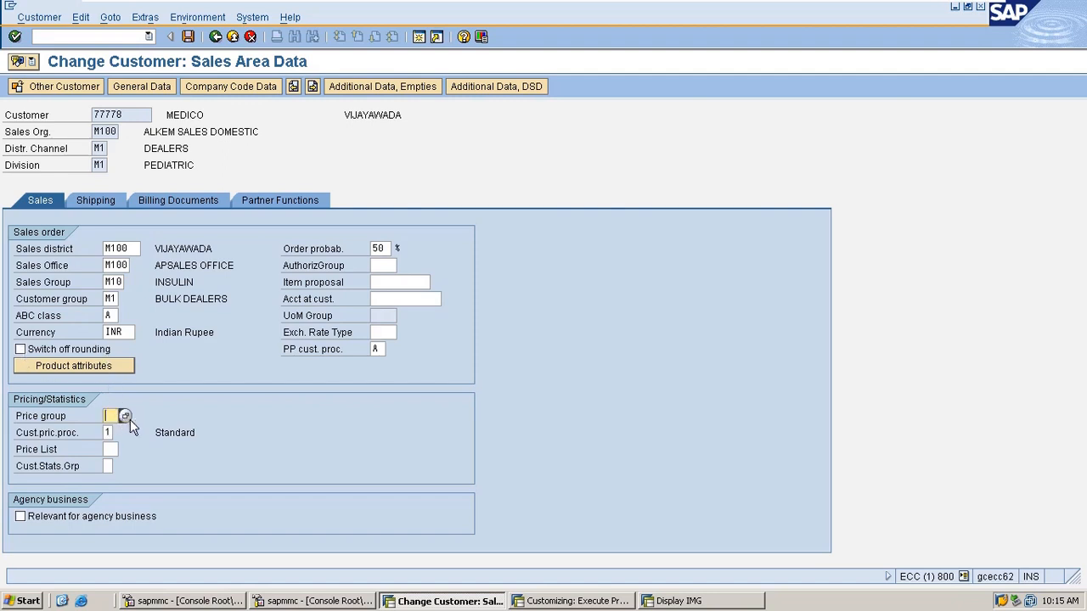
left_click(125, 415)
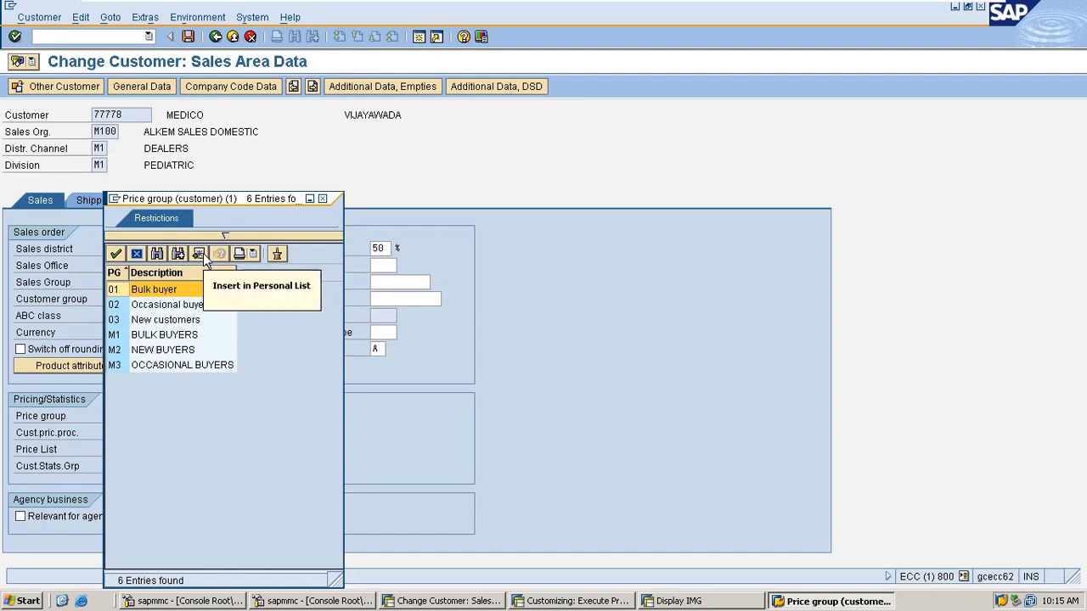
left_click(186, 338)
left_click(189, 349)
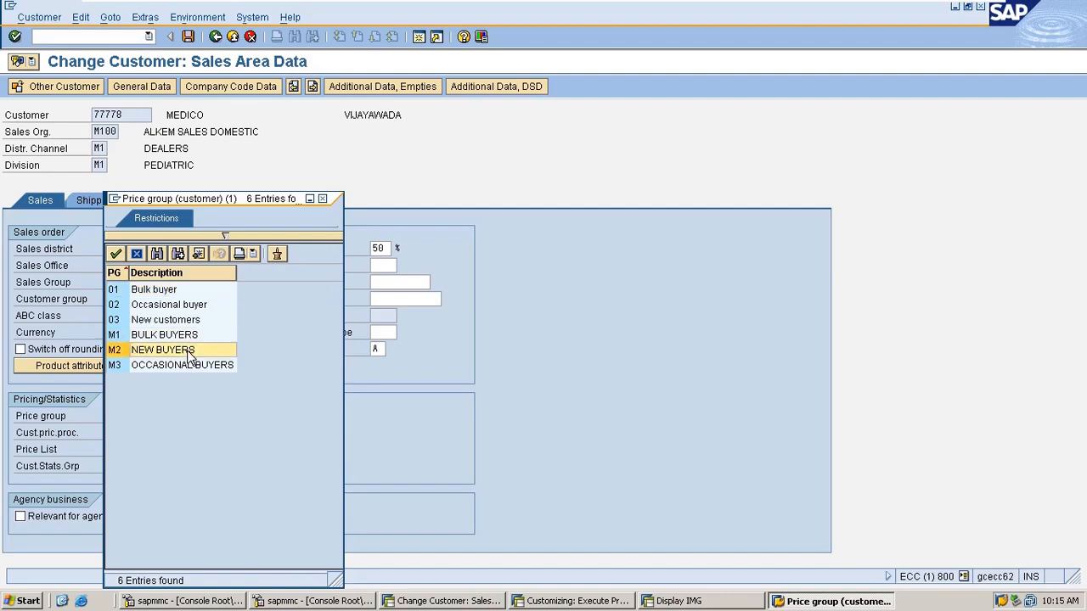
left_click(212, 365)
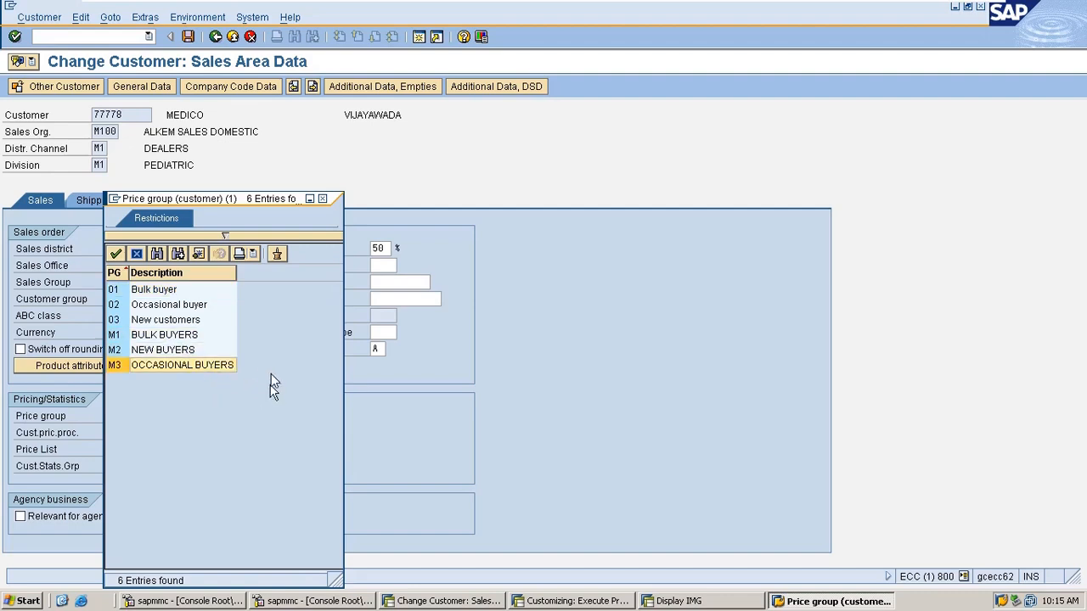
left_click_drag(272, 199, 567, 119)
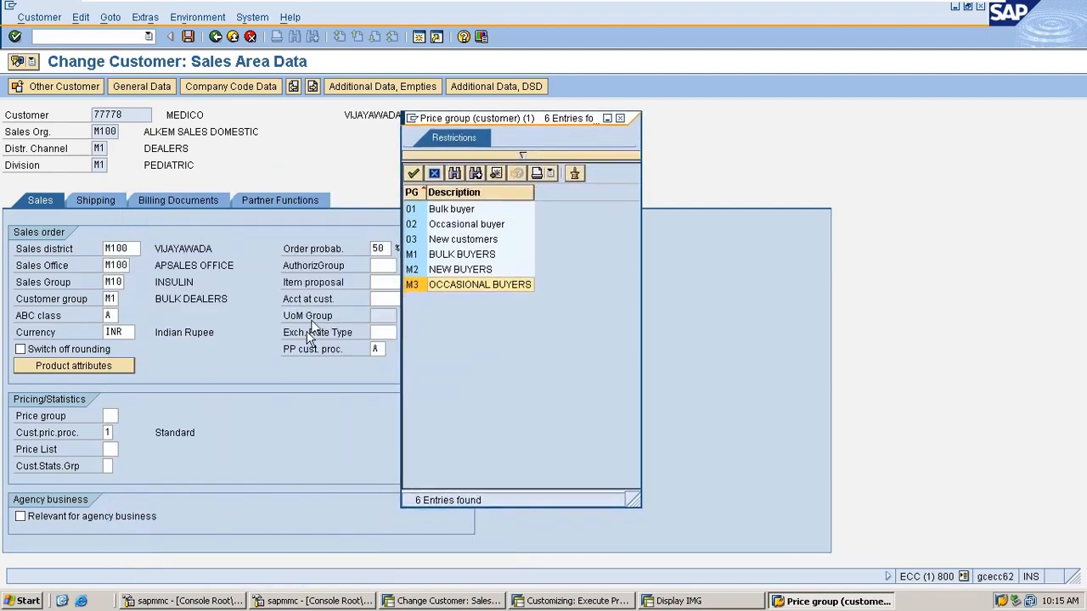
left_click(443, 258)
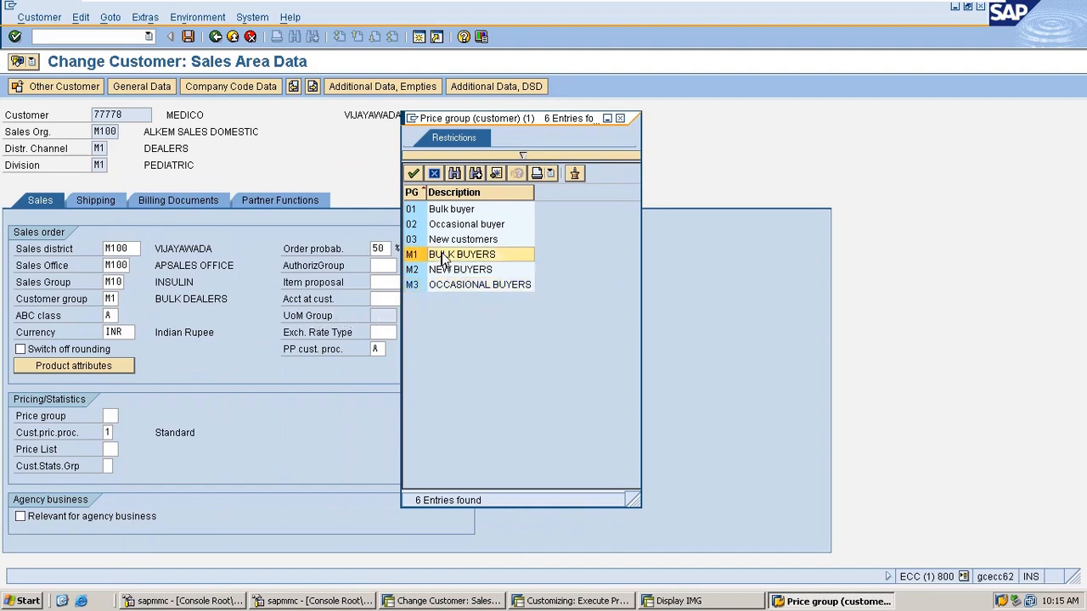
double_click(443, 255)
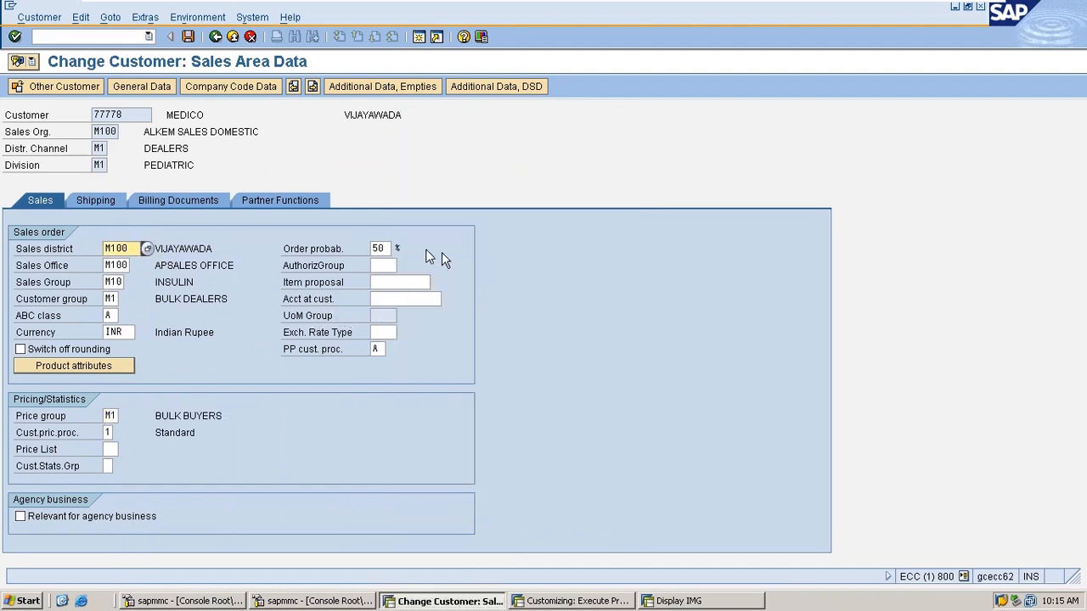
left_click(679, 602)
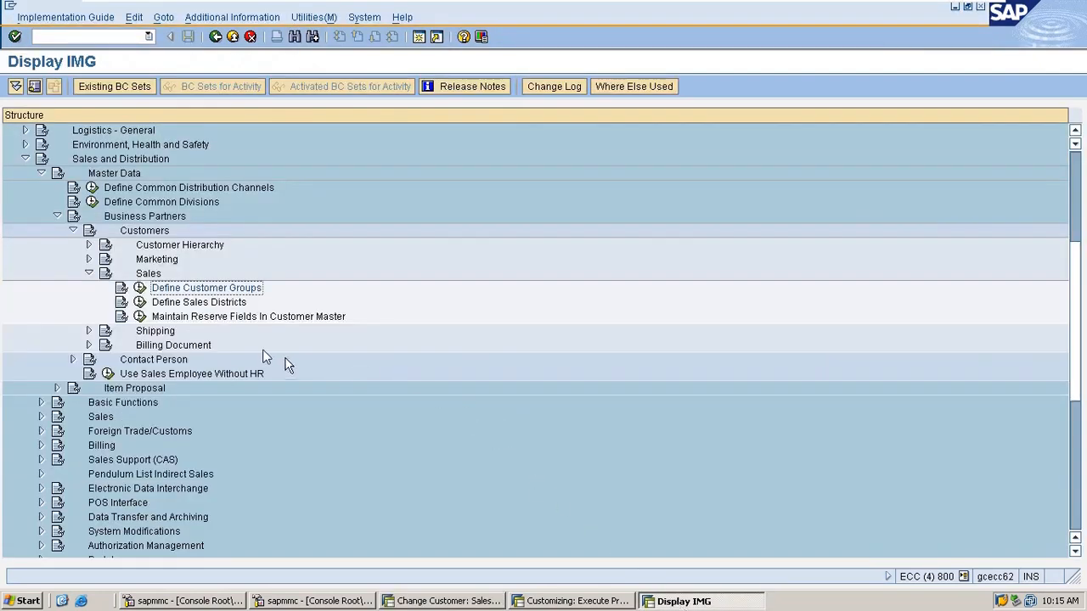
- Check the IMG Billing Document and Shipping nodes, exit the IMG, and return to Sales Area Data
left_click(89, 345)
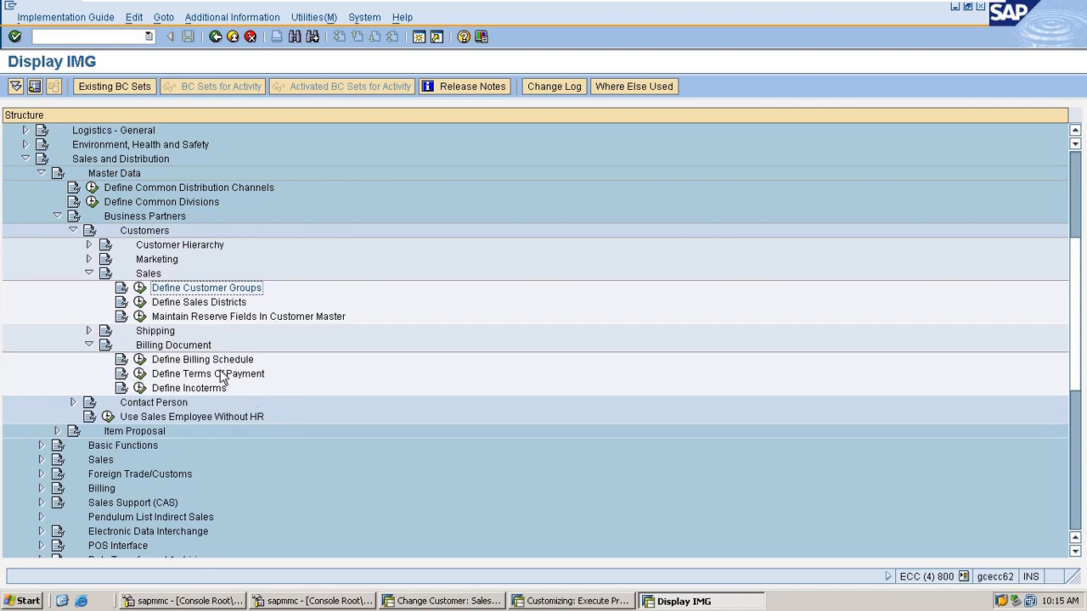
left_click(89, 331)
left_click(89, 331)
left_click(89, 273)
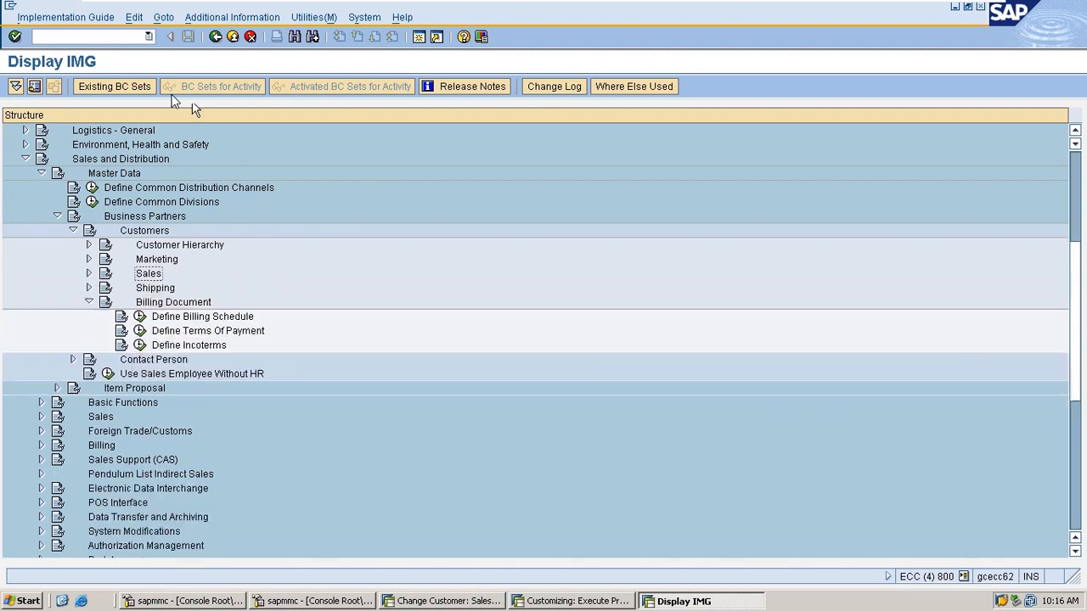
left_click(229, 37)
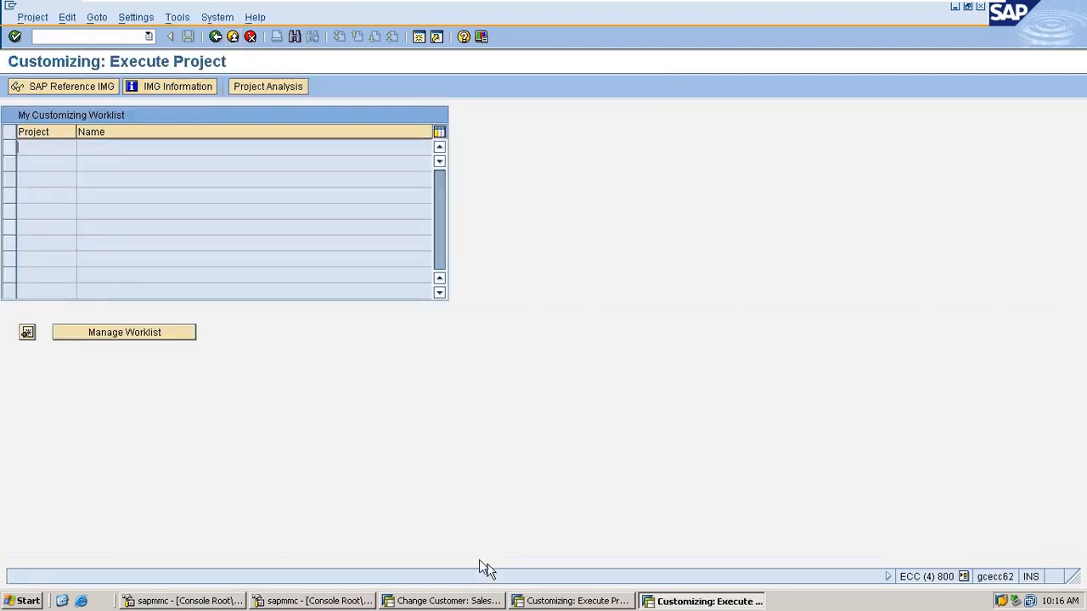
left_click(370, 603)
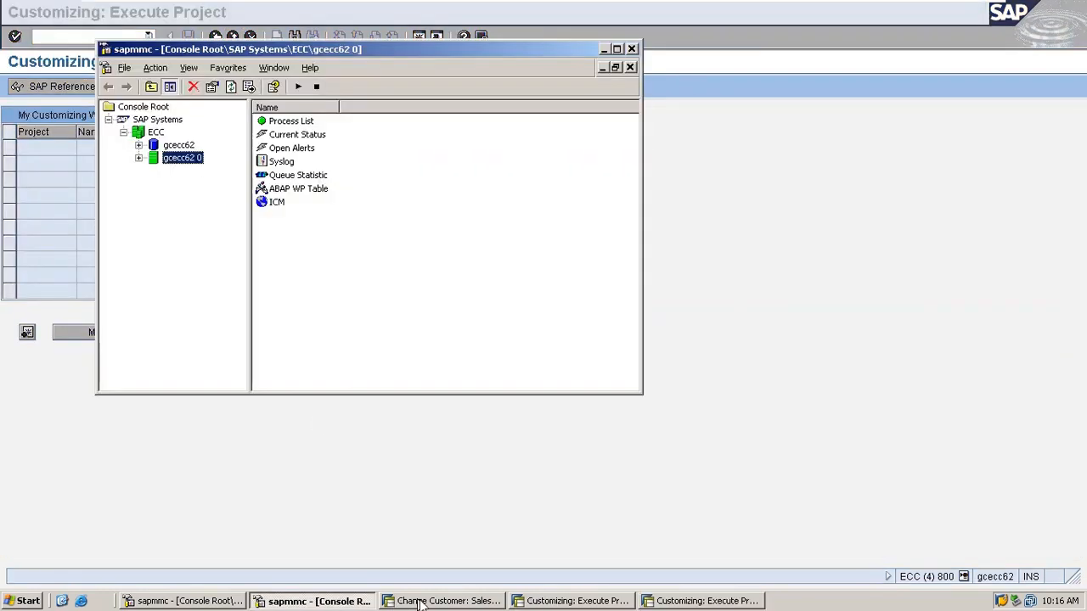
left_click(425, 603)
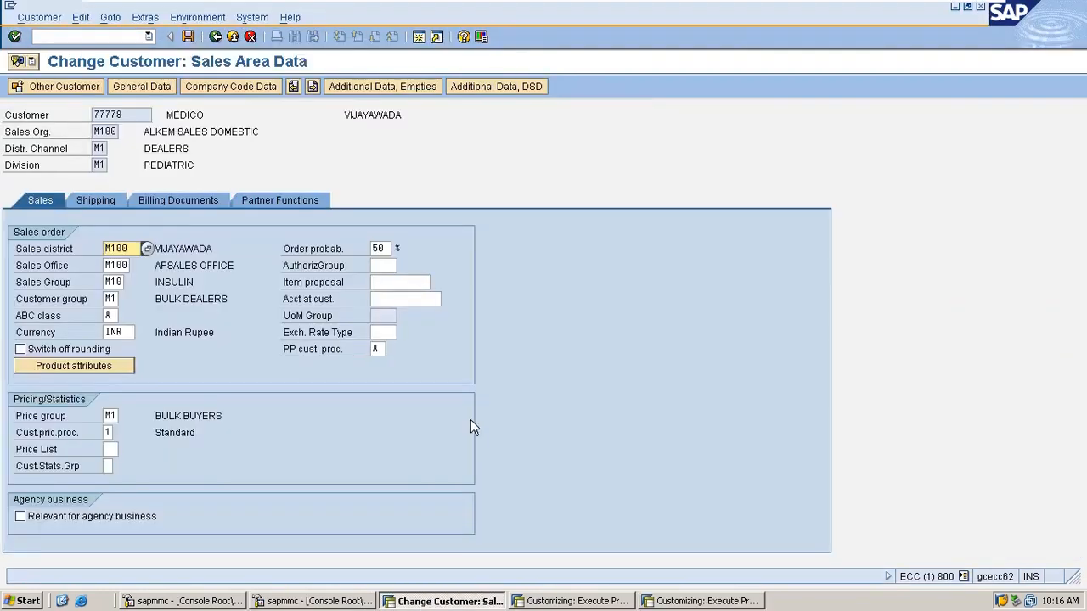
- Browse the customer price groups list and close it without choosing
left_click(114, 417)
left_click(125, 416)
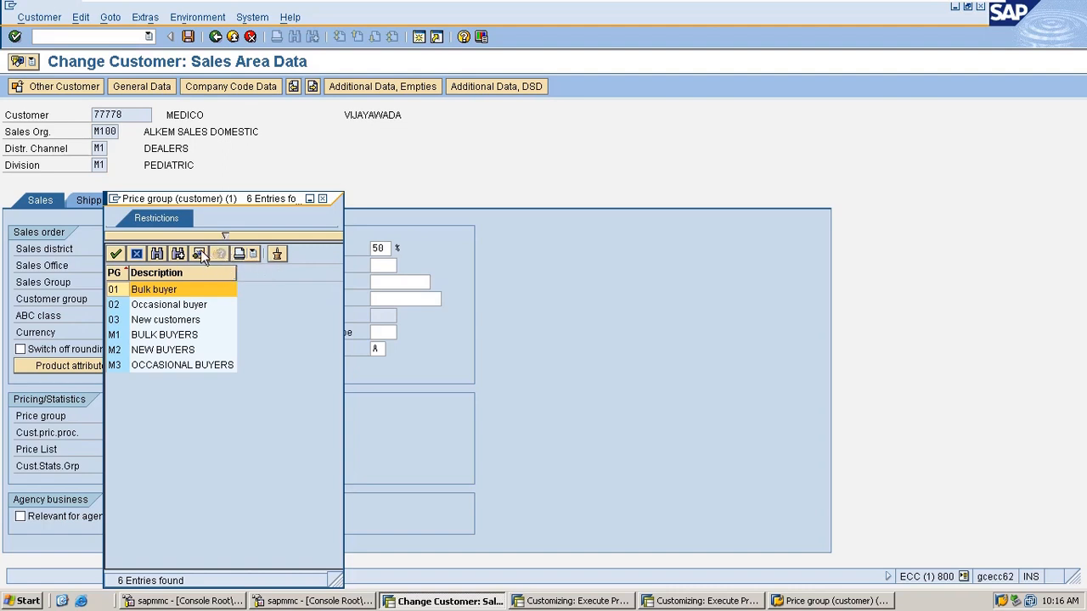
key("Down")
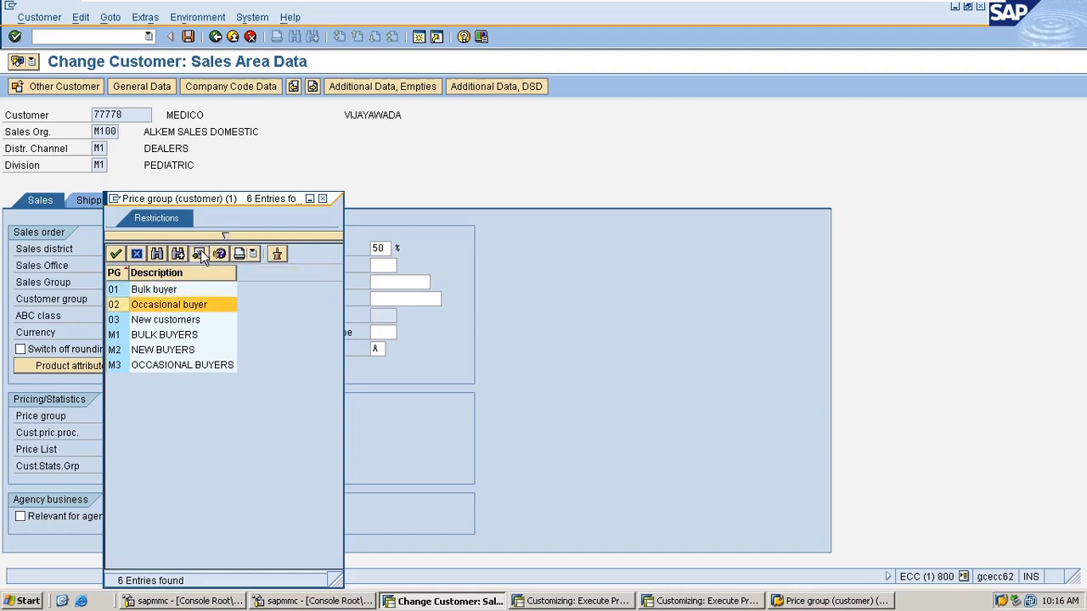
key("Down")
key("Down")
key("Down")
key("Down")
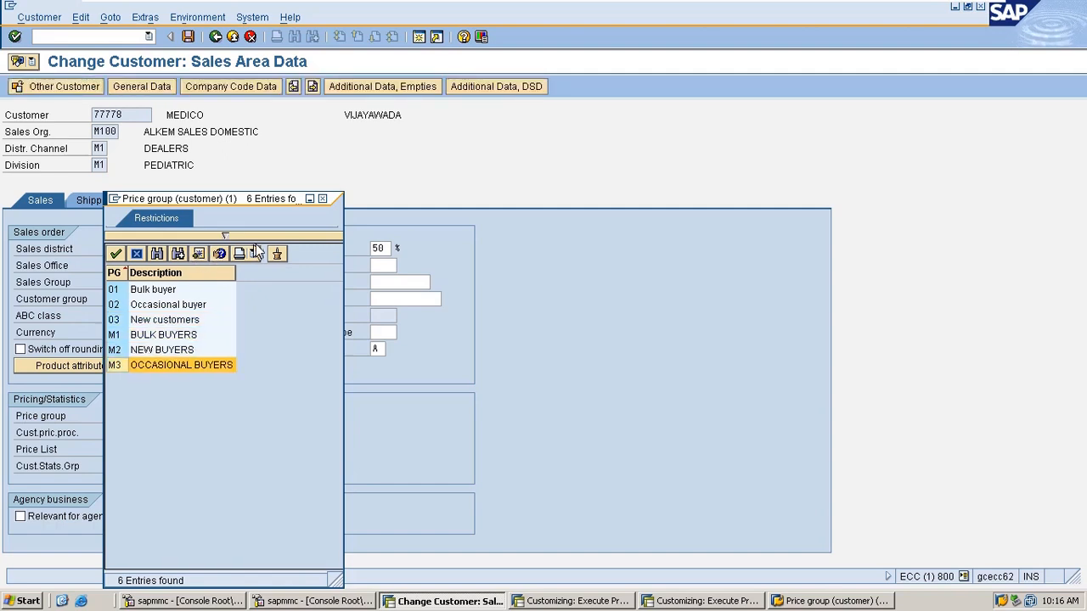
left_click(248, 237)
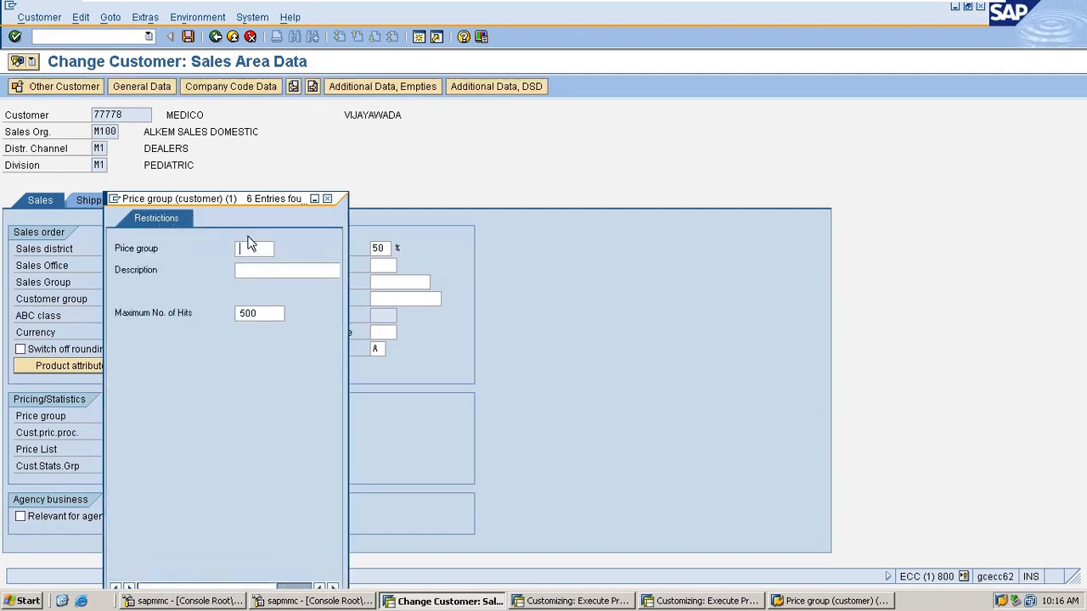
left_click(328, 199)
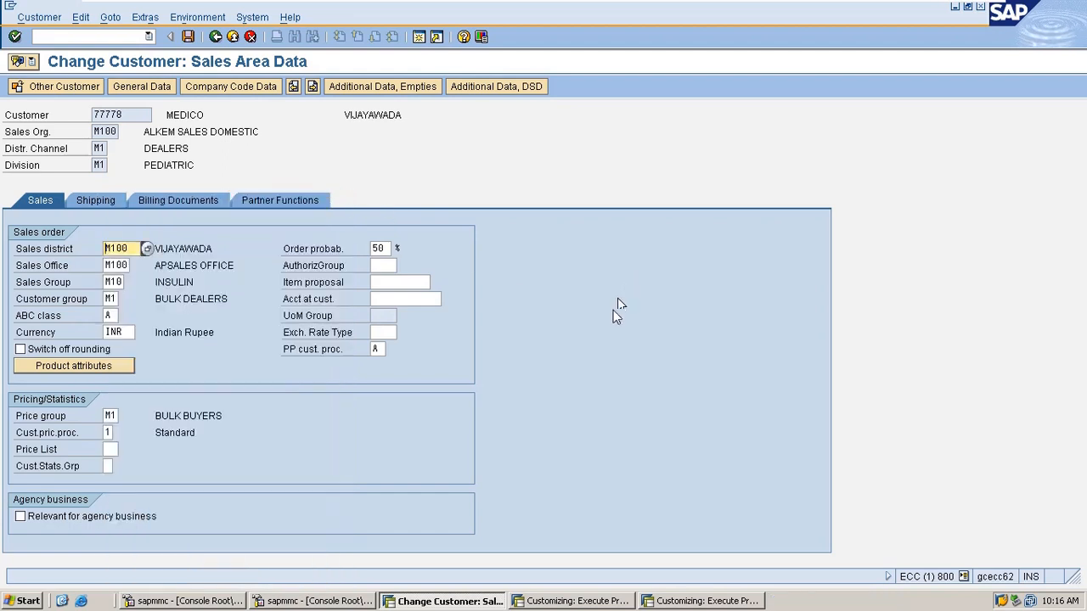
- Clear the Price group field and re-select M1 BULK BUYERS from the list
double_click(110, 415)
key("Delete")
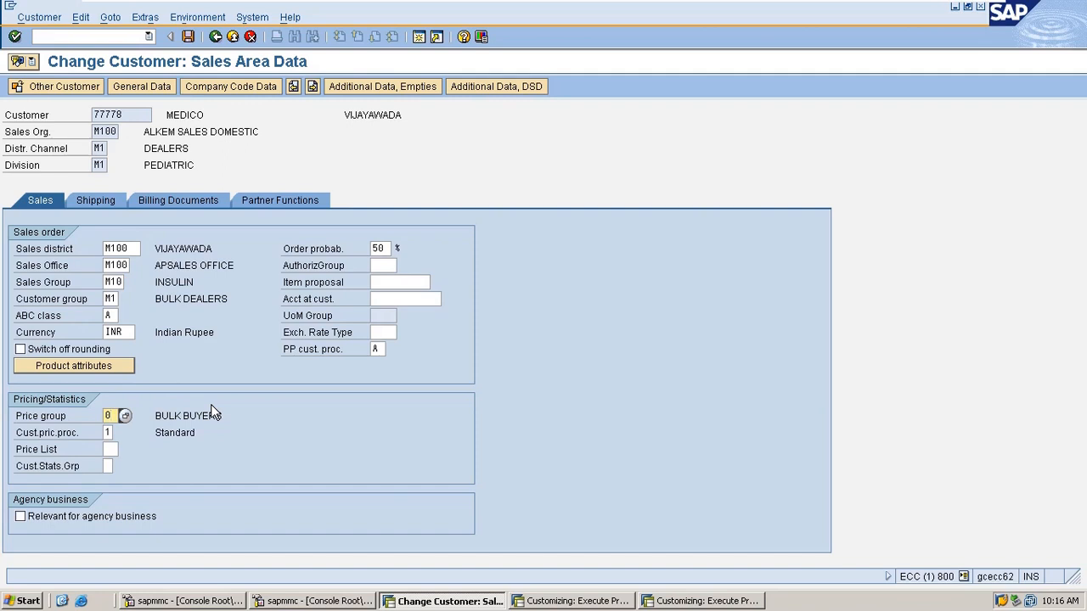
key("Return")
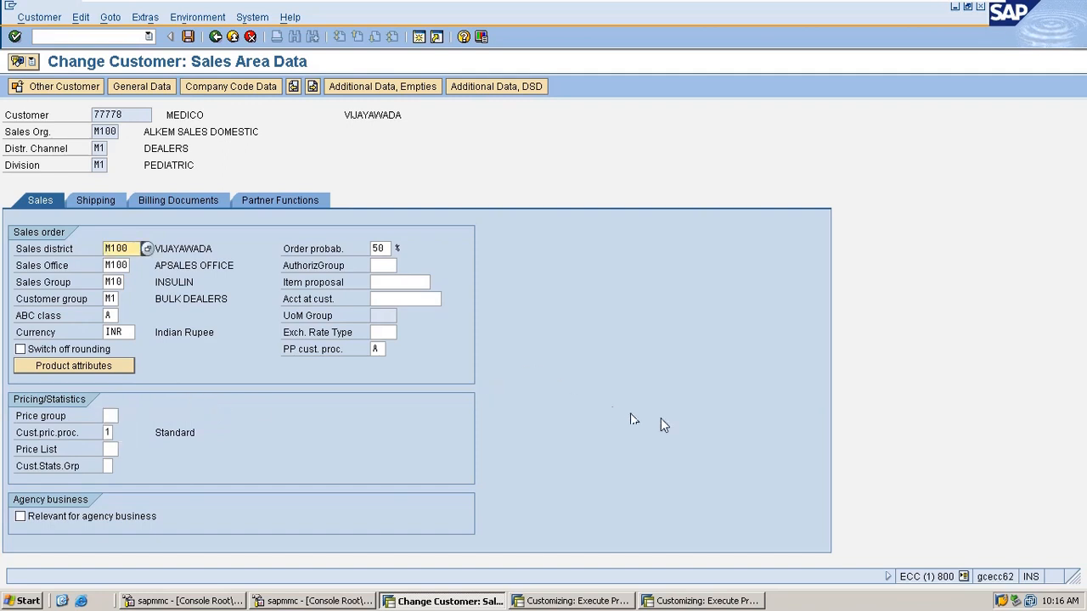
left_click(110, 416)
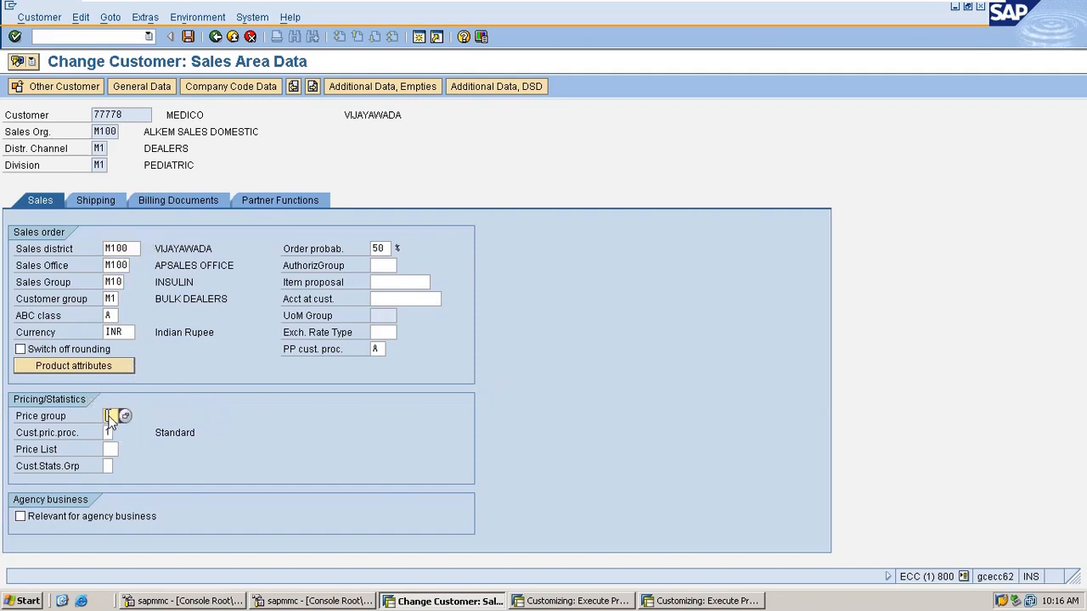
left_click(126, 416)
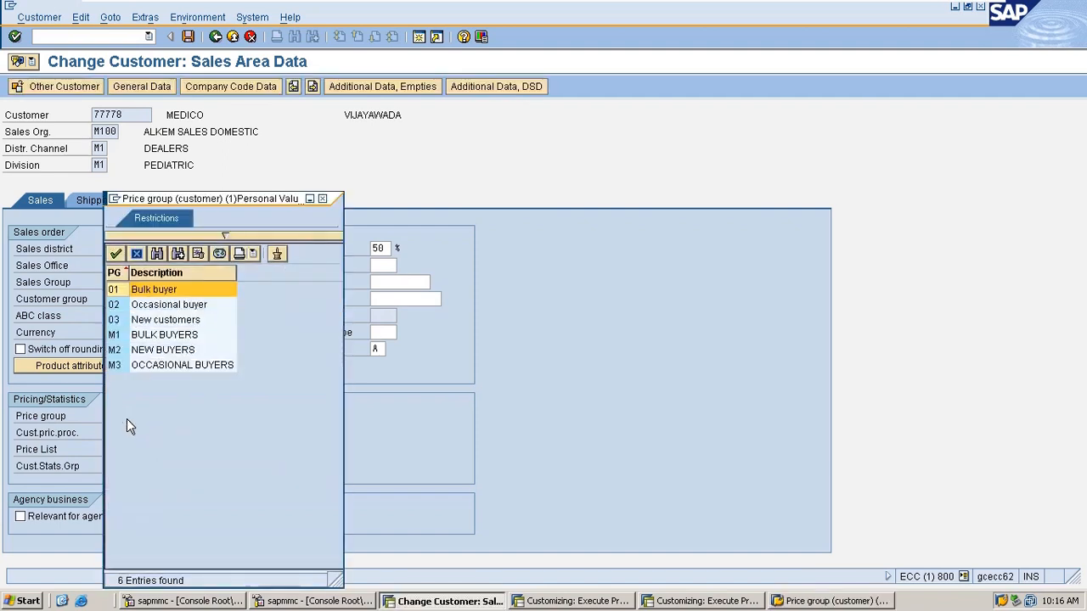
left_click(191, 336)
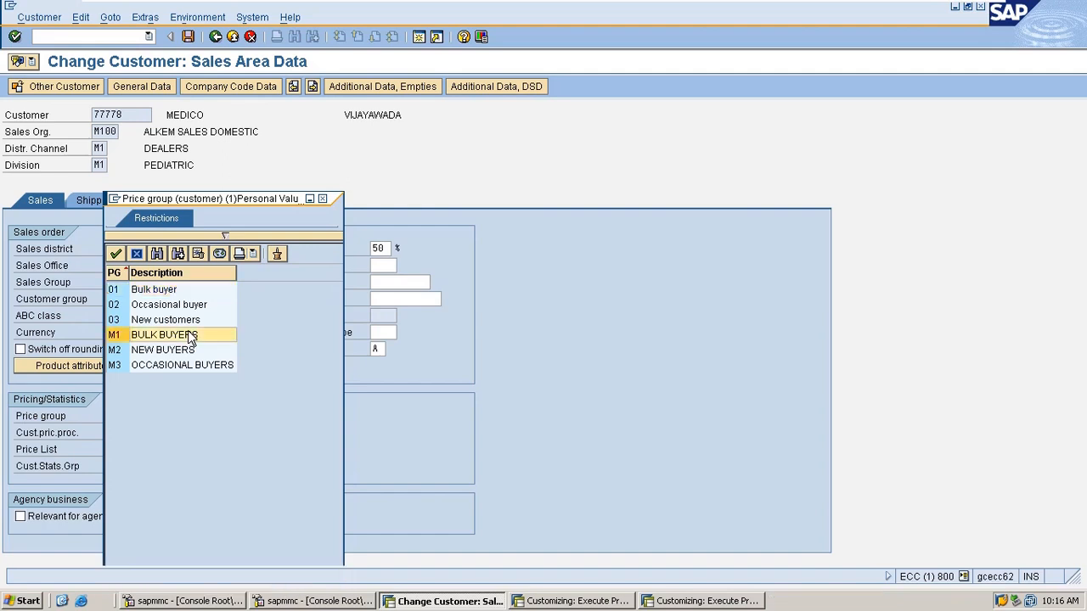
double_click(187, 333)
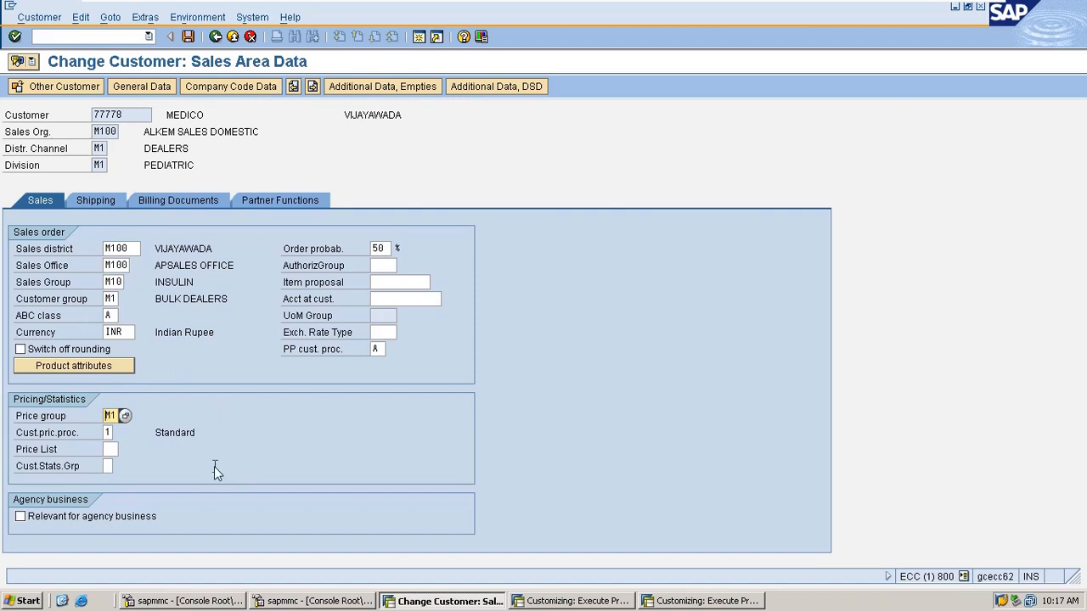
left_click(105, 433)
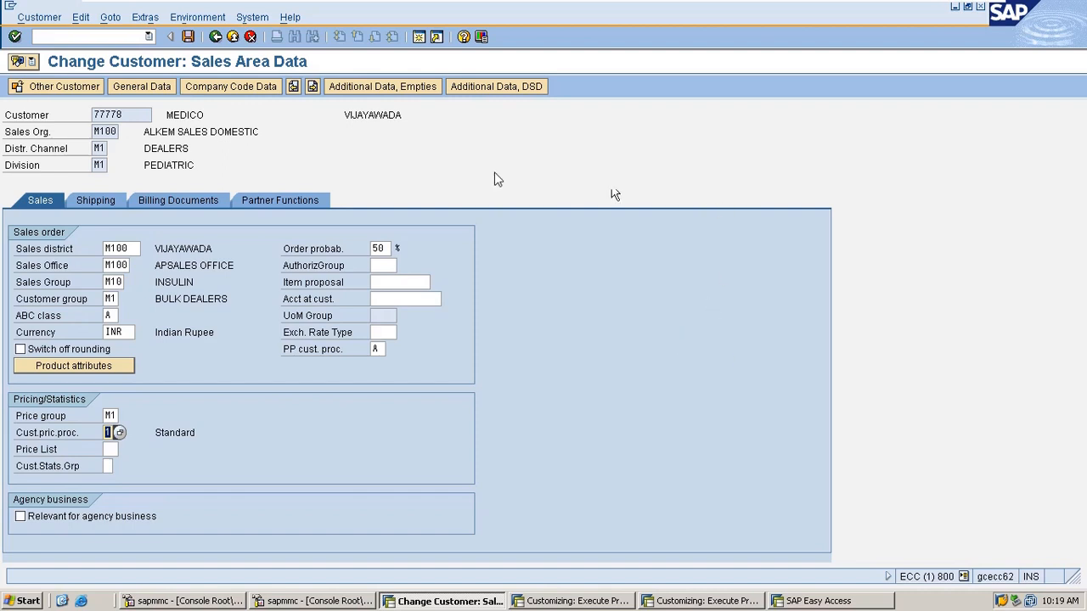
left_click(93, 41)
type("/oovkk")
key("Return")
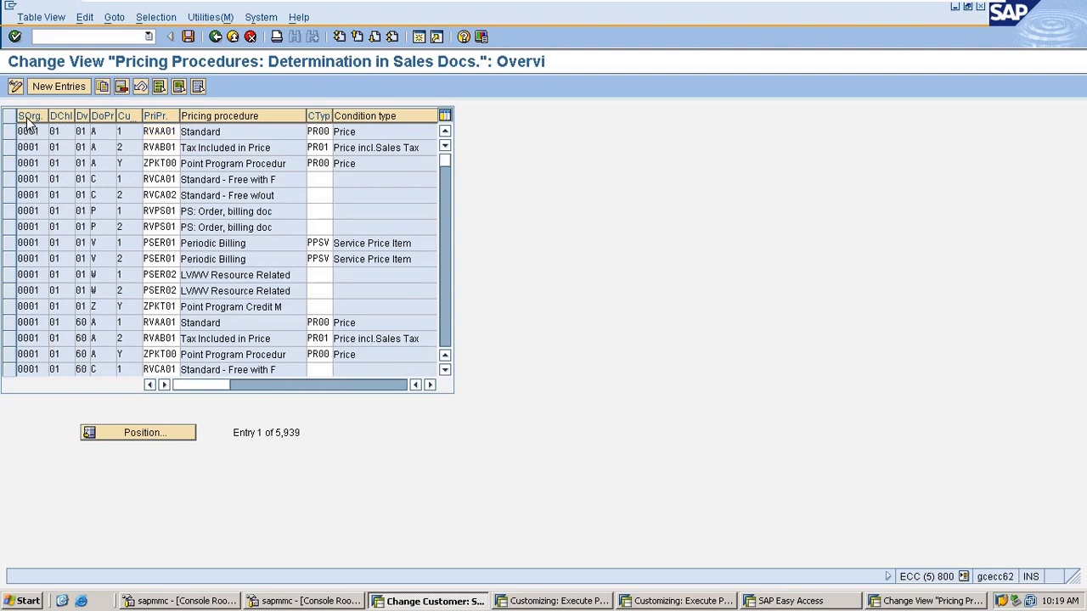
left_click(119, 132)
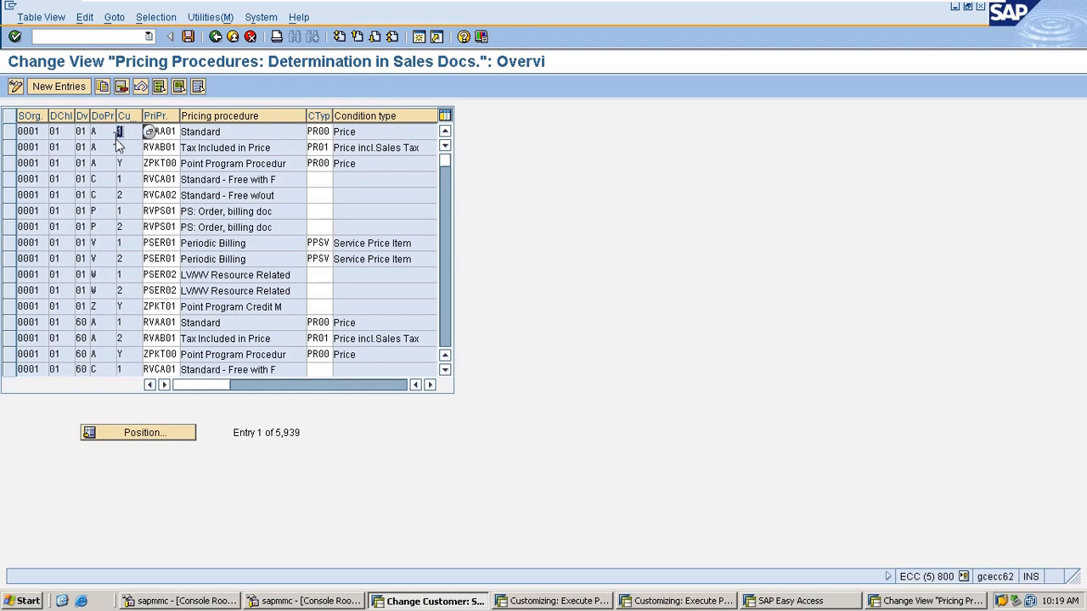
left_click(218, 38)
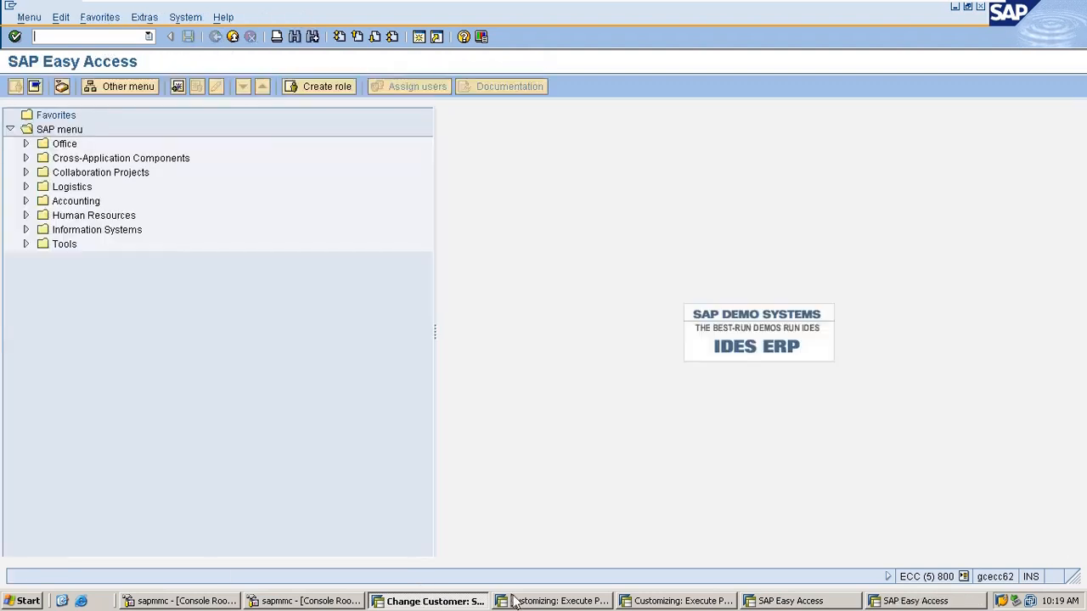
left_click(552, 602)
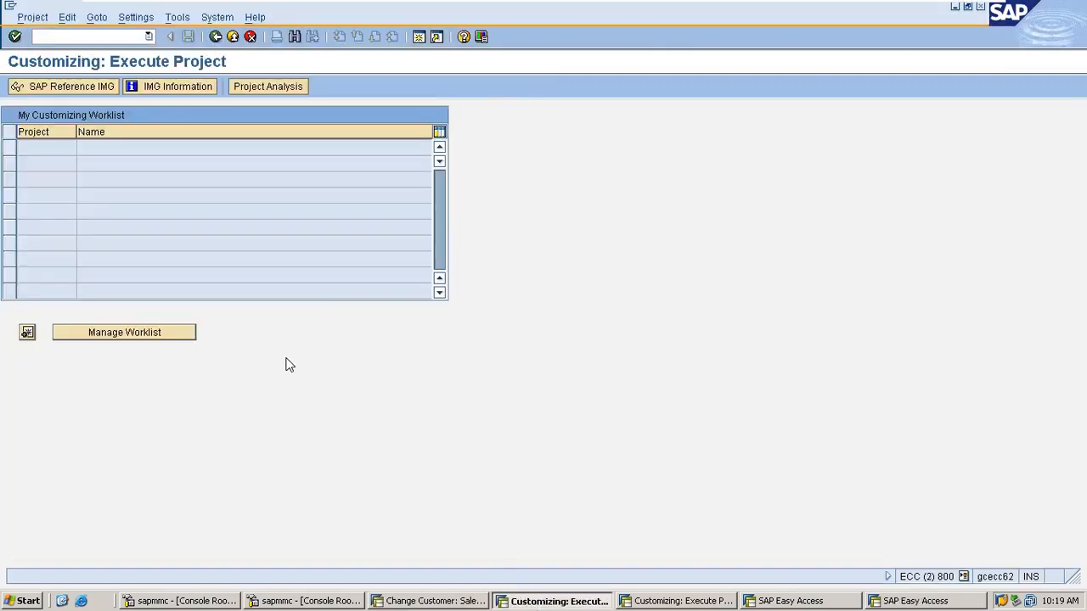
left_click(79, 37)
type("/n")
key("Return")
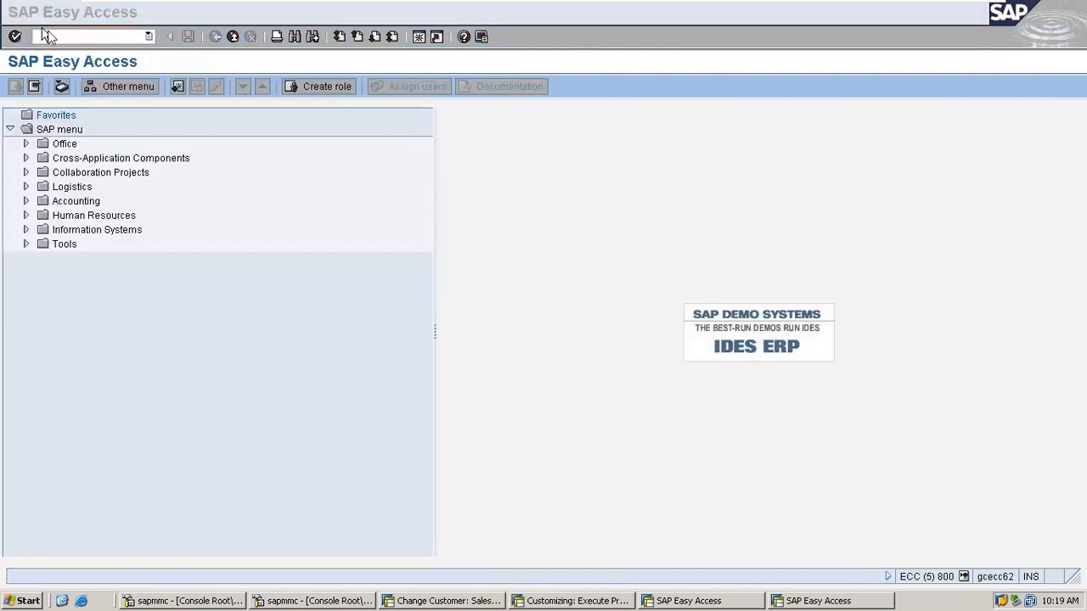
left_click(432, 601)
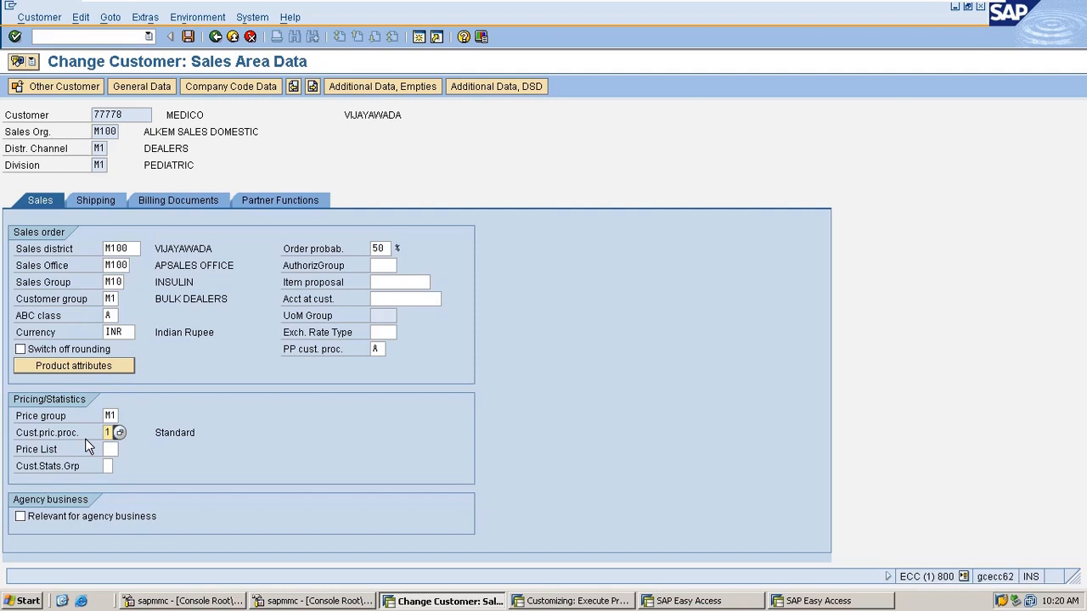
- Validate the Sales tab entries and browse price list types such as Retail and Public Sector
key("Tab")
key("Return")
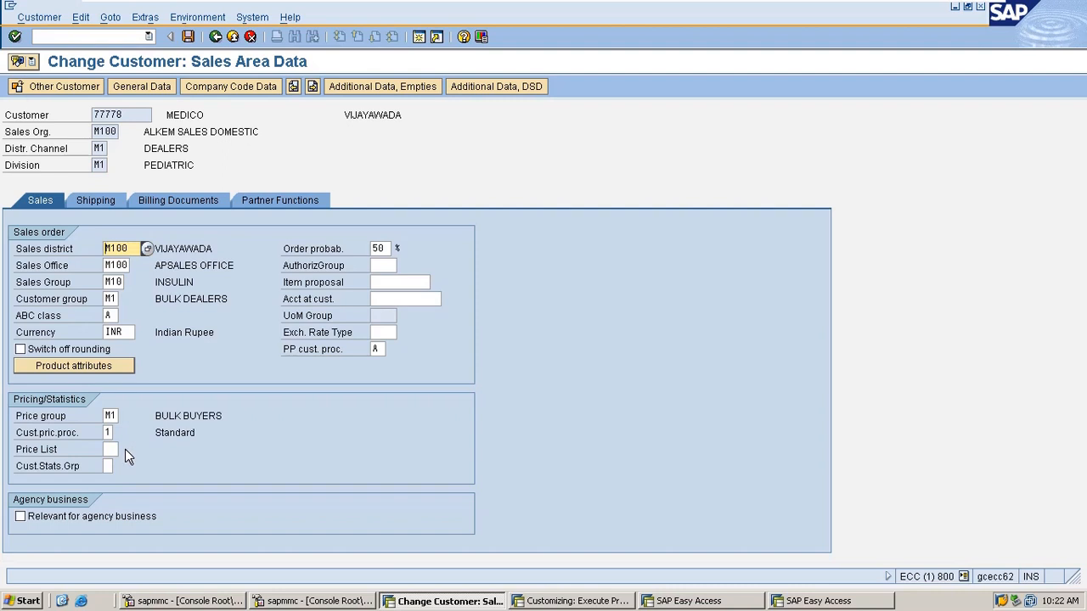
left_click(113, 449)
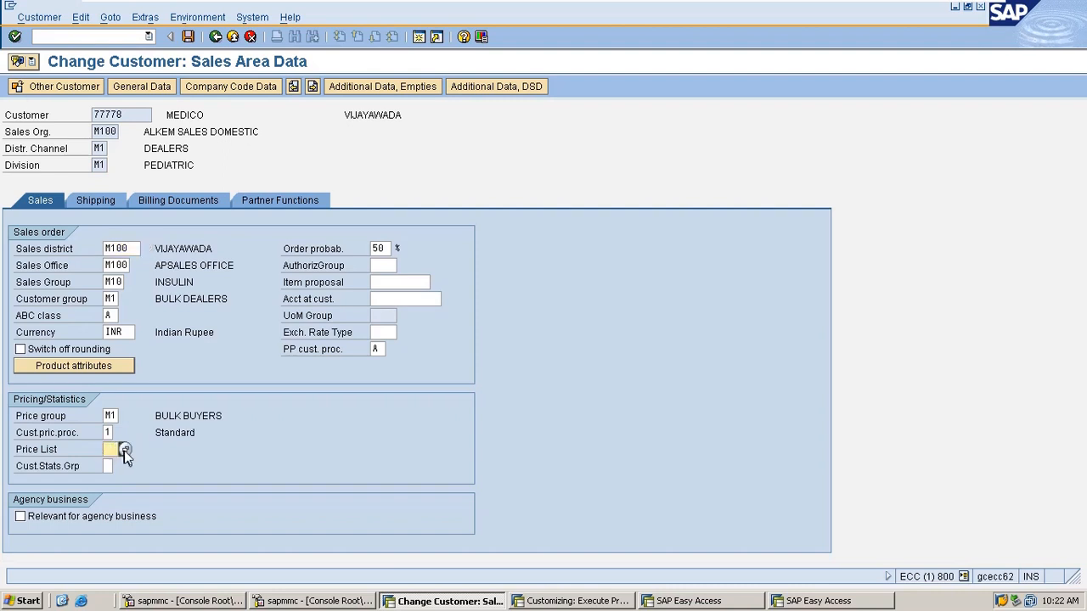
left_click(125, 450)
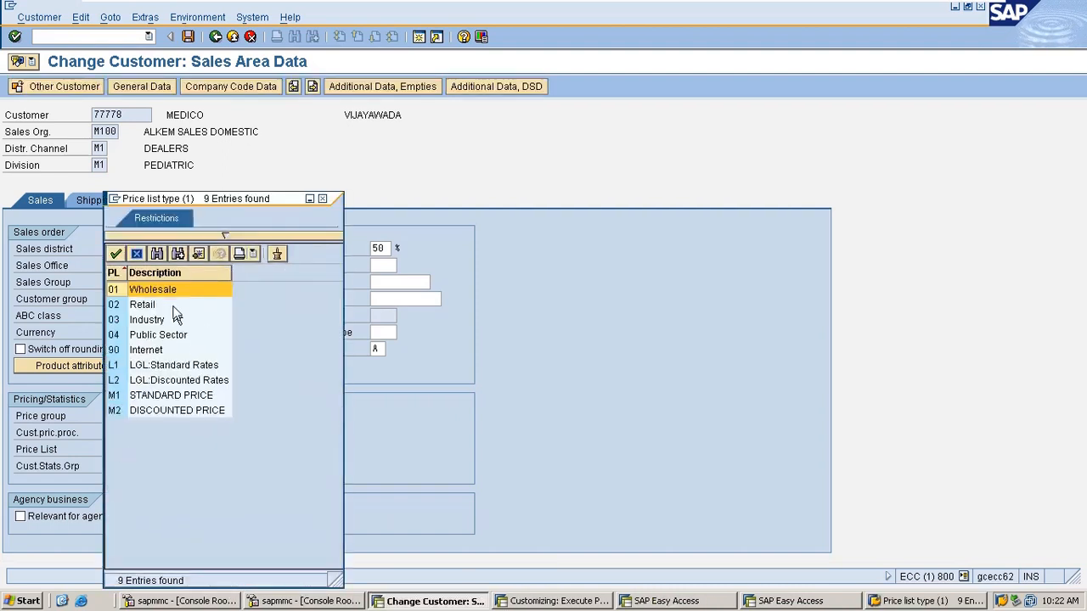
left_click_drag(227, 196, 470, 128)
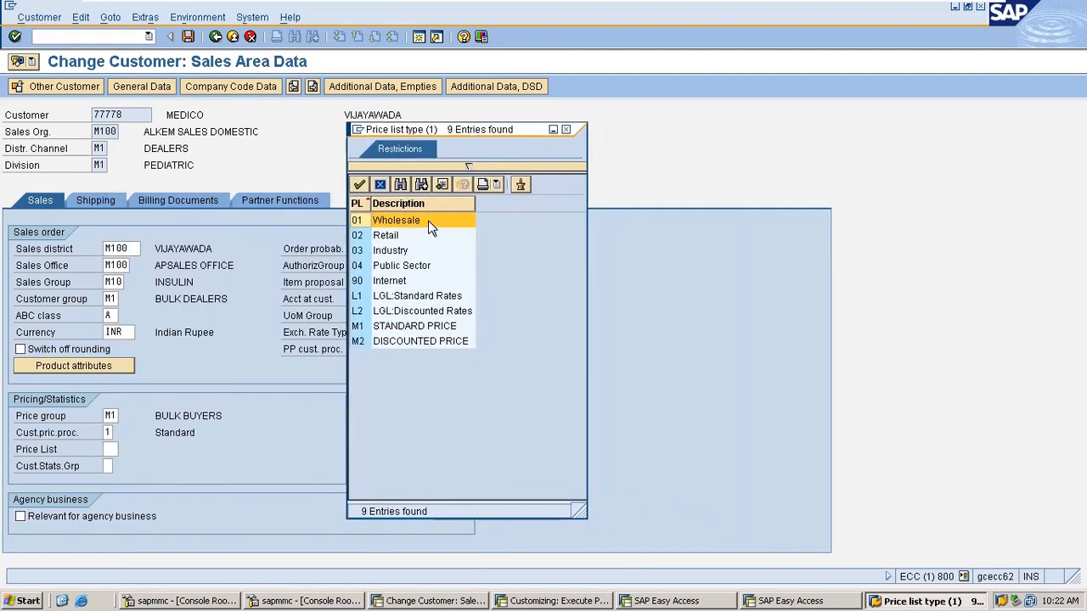
left_click(416, 239)
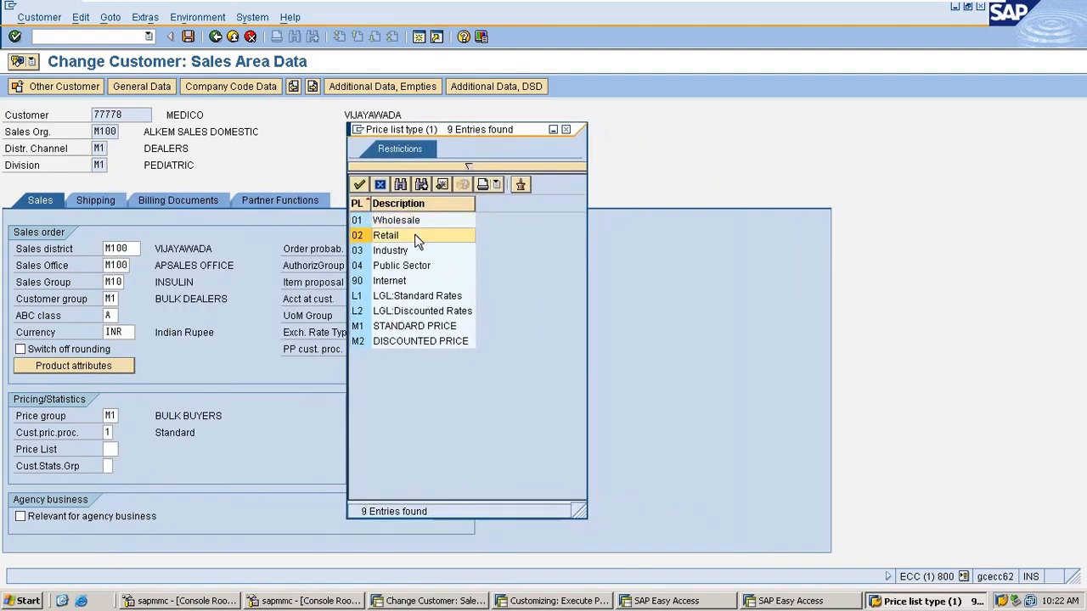
left_click(414, 265)
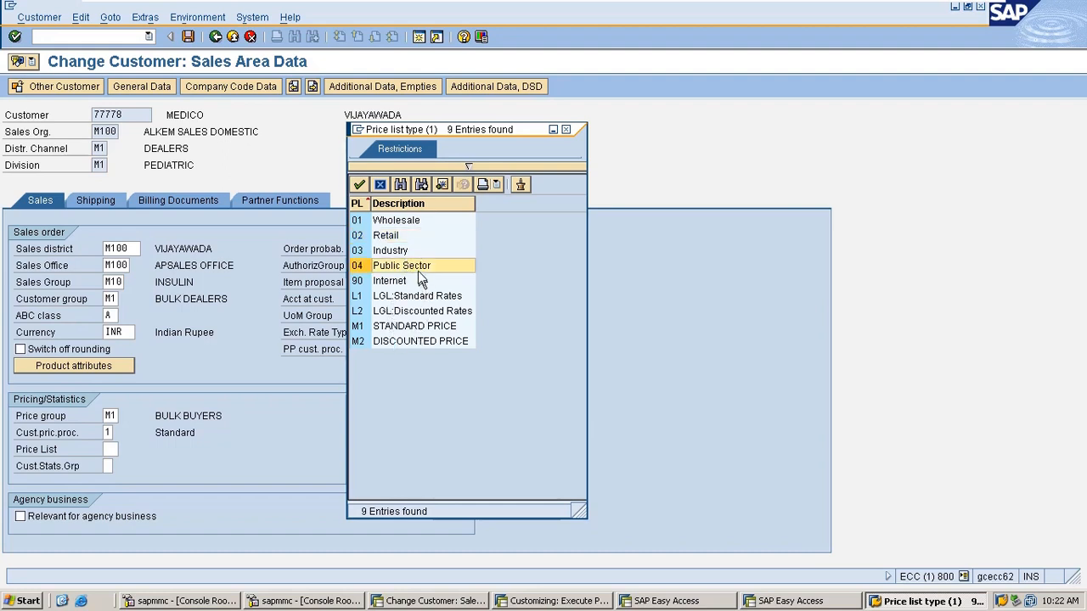
left_click(414, 252)
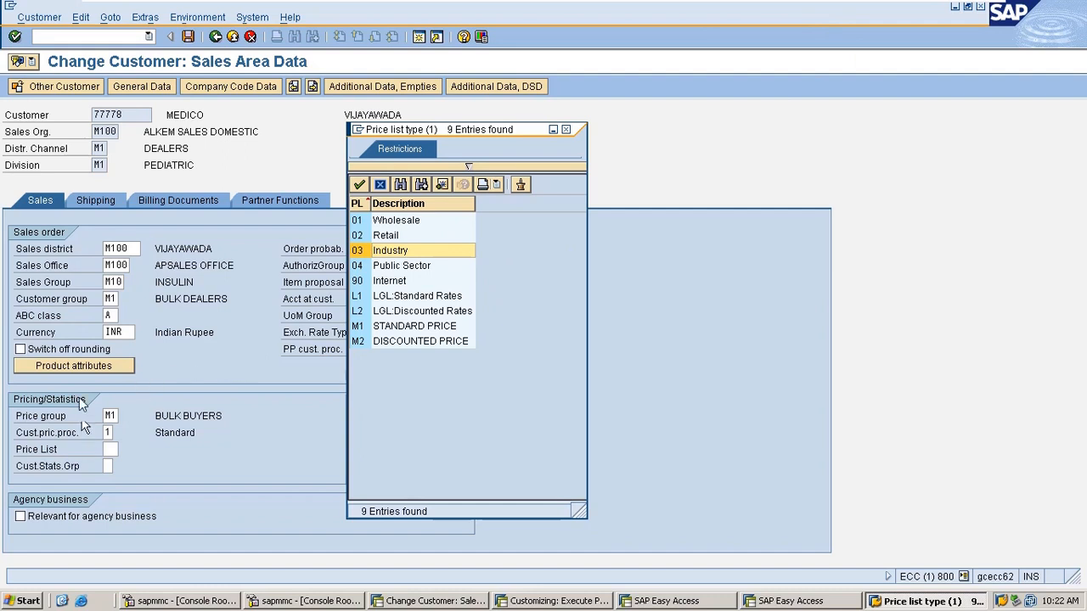
- Choose M1 STANDARD PRICE over DISCOUNTED PRICE as the customer's price list
left_click(81, 470)
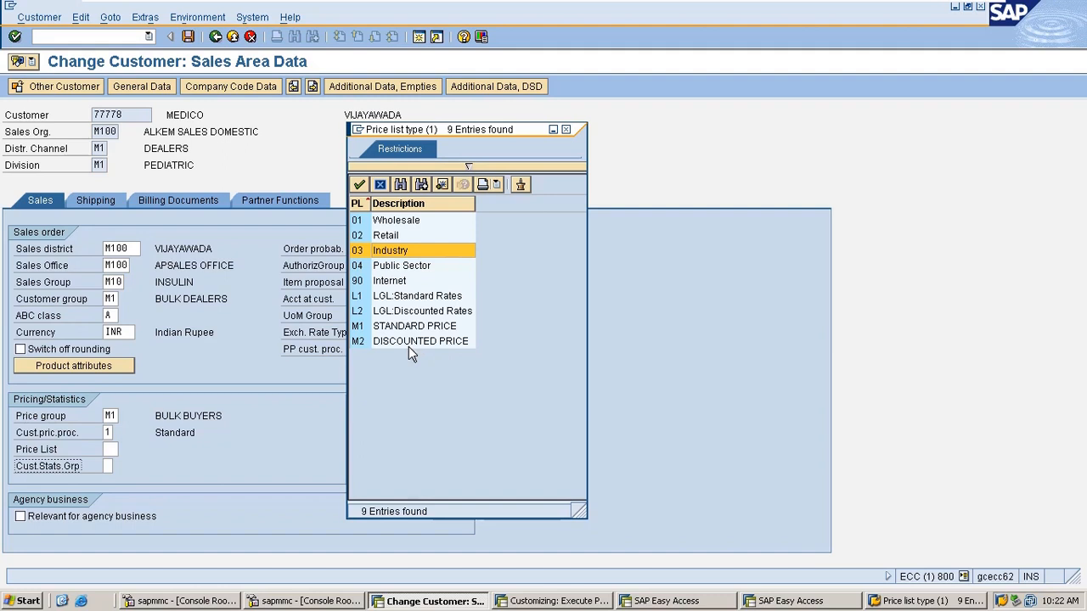
left_click(387, 332)
left_click(384, 342)
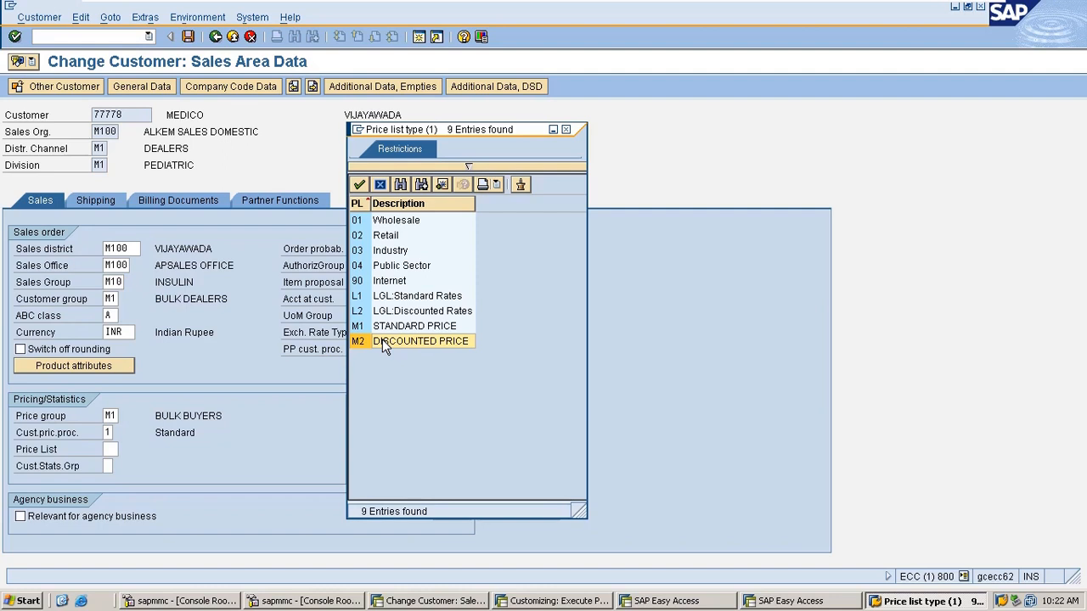
left_click(404, 330)
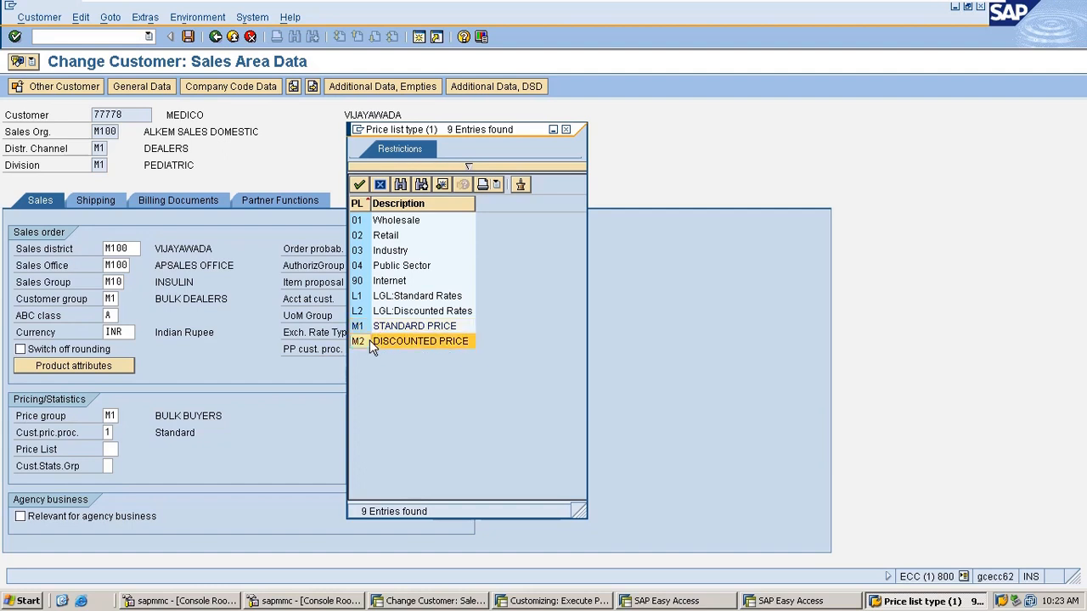
left_click(372, 340)
left_click(428, 327)
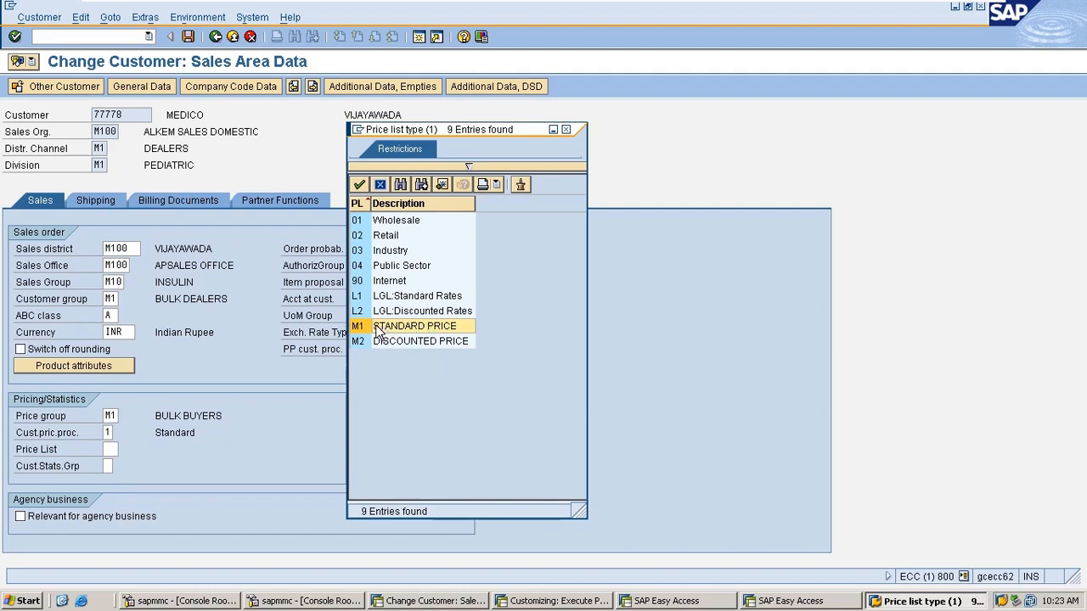
left_click(407, 342)
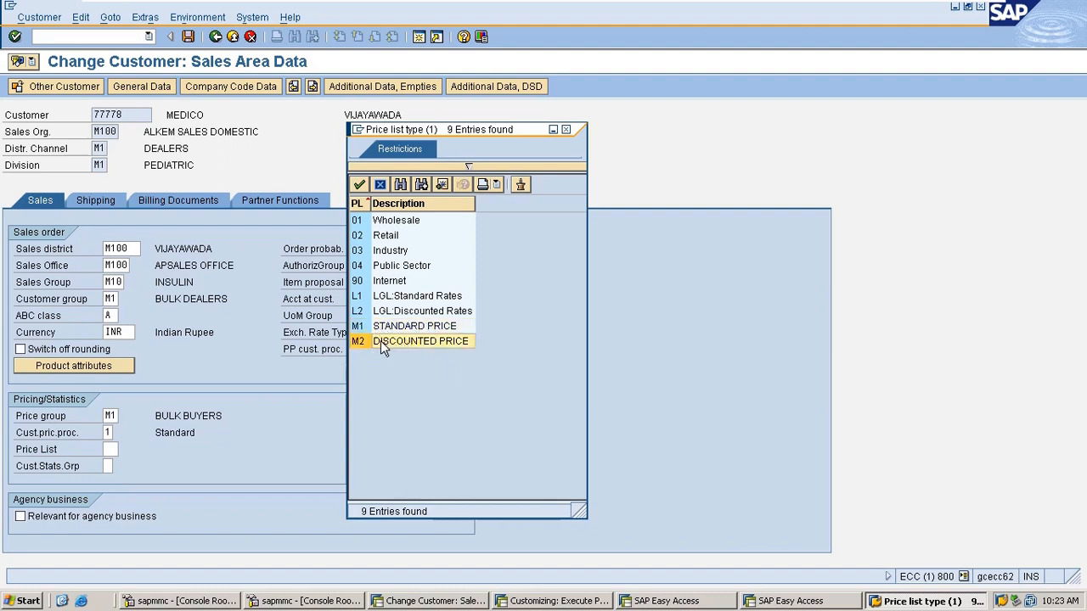
left_click(391, 330)
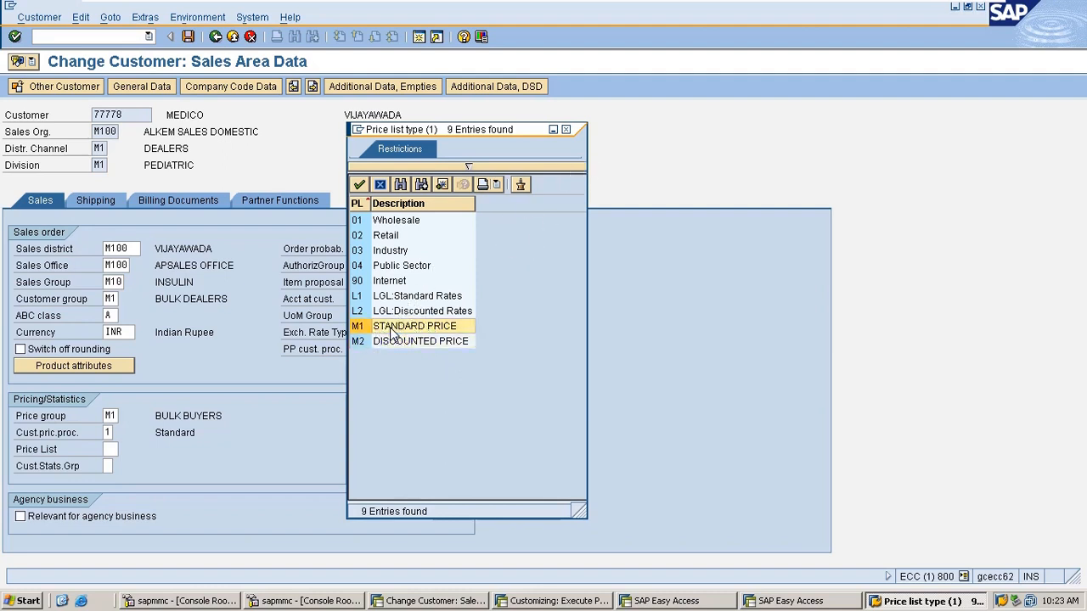
double_click(392, 330)
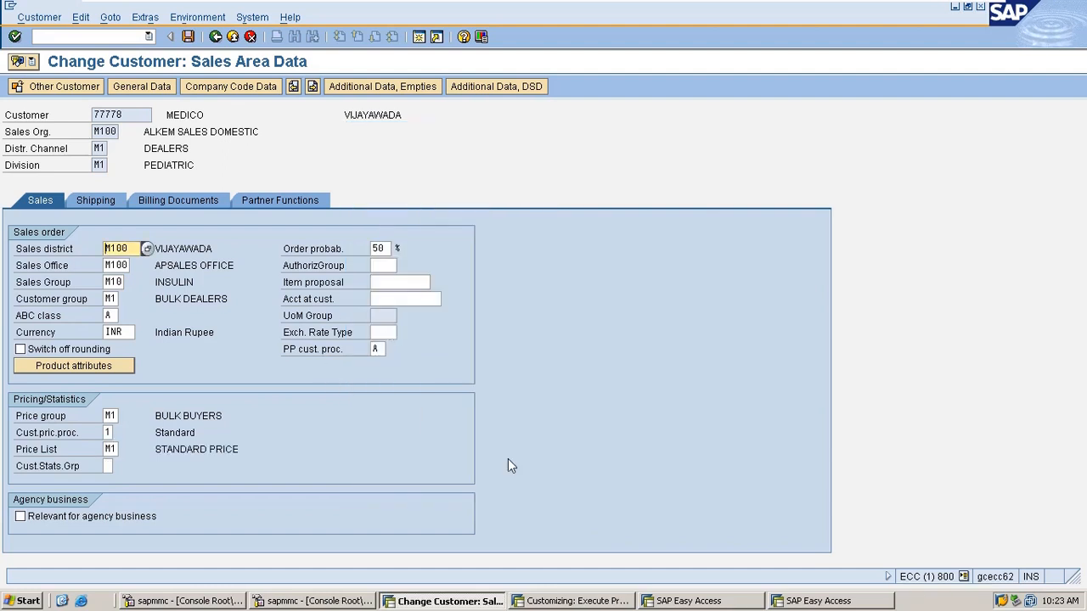
left_click(114, 467)
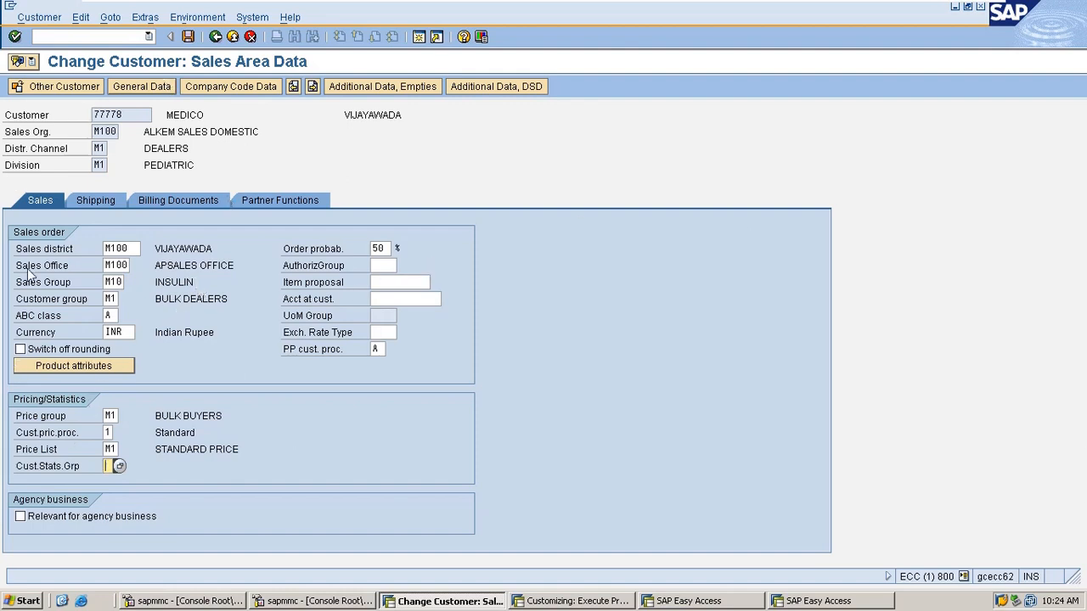
- Set the customer statistics group to 1 (Relev. f. statistics) and show the Shipping data
left_click(123, 469)
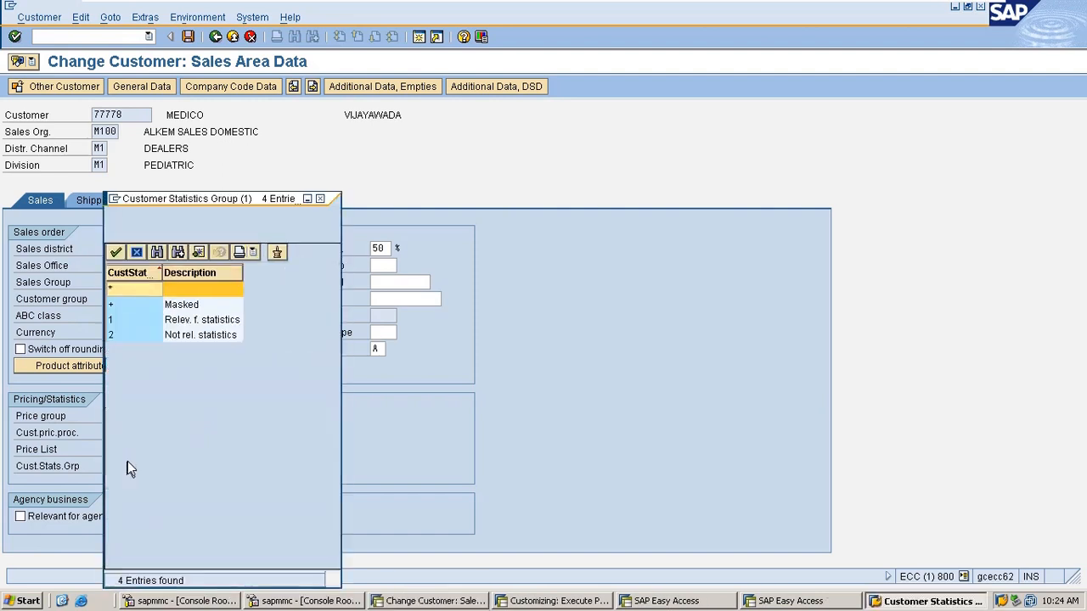
double_click(153, 321)
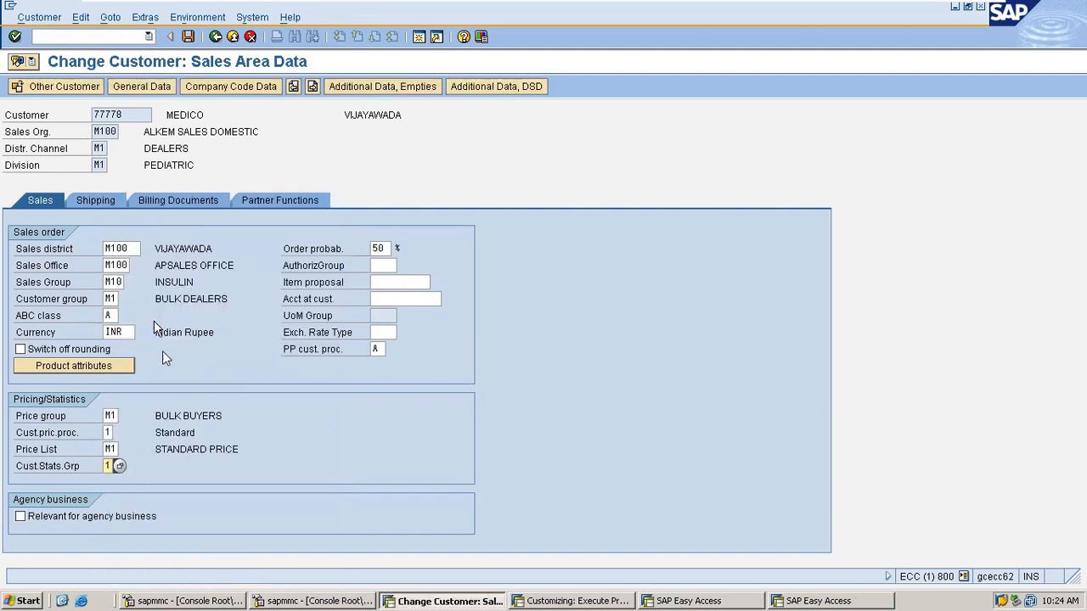
left_click(119, 467)
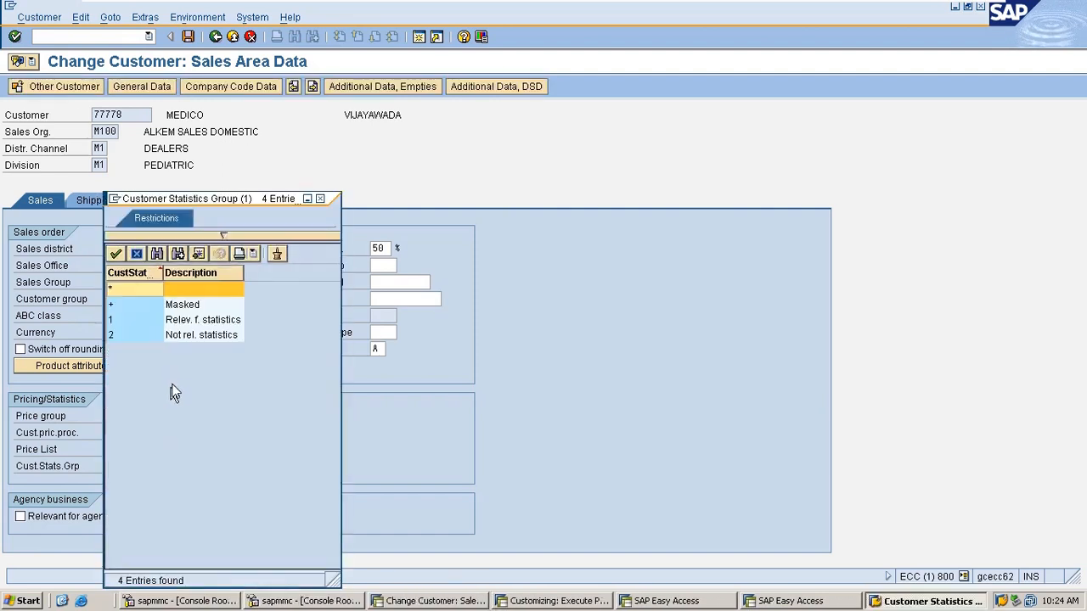
double_click(151, 318)
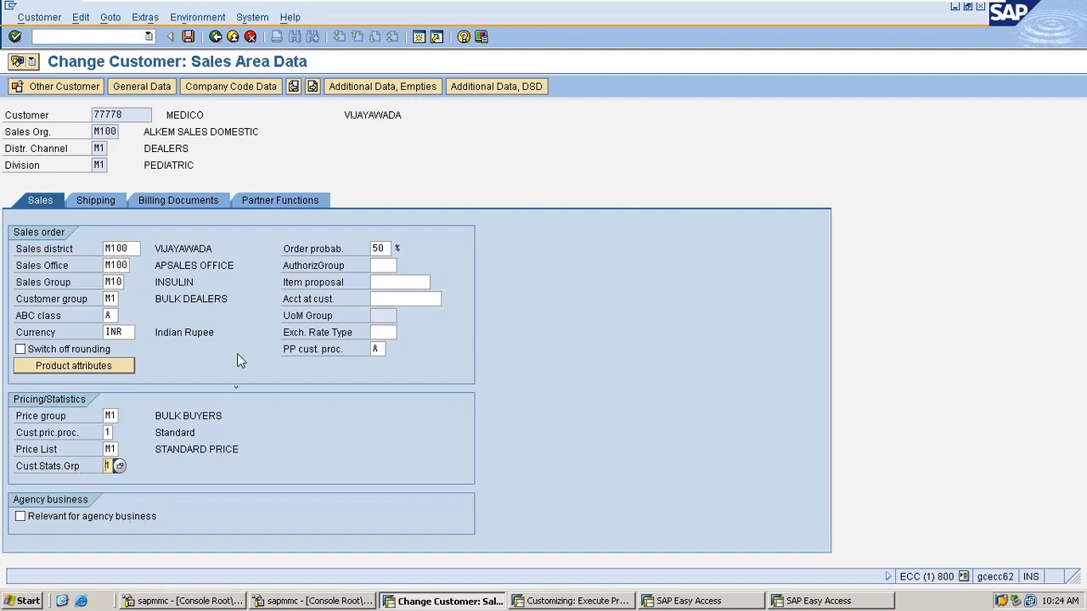
left_click(98, 201)
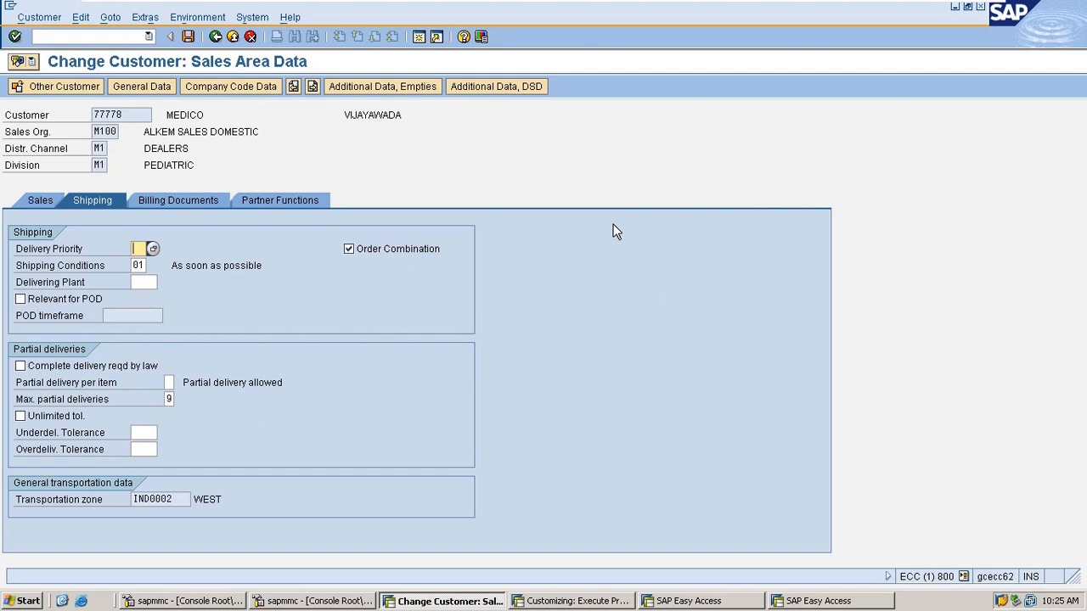
- Review the delivery priorities (High, Normal, Low) and enter 1 for High priority
double_click(132, 119)
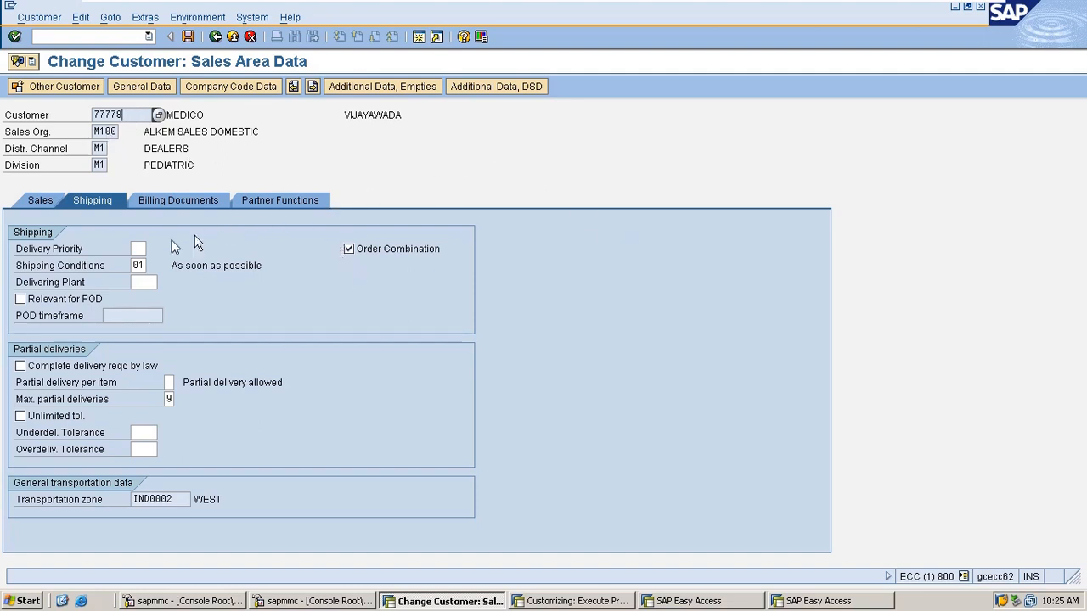
left_click(138, 248)
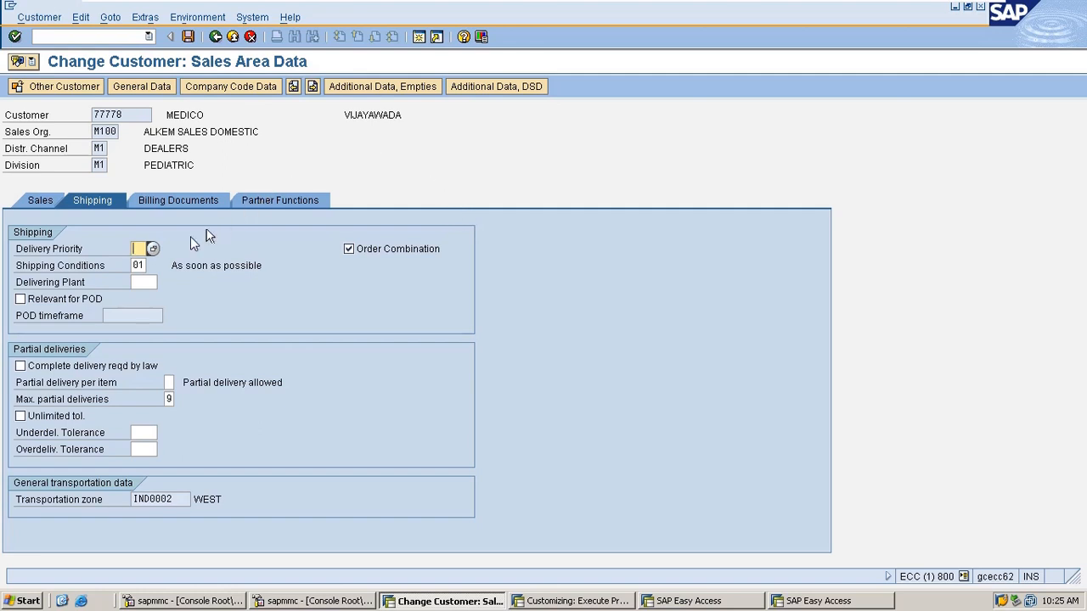
left_click(153, 248)
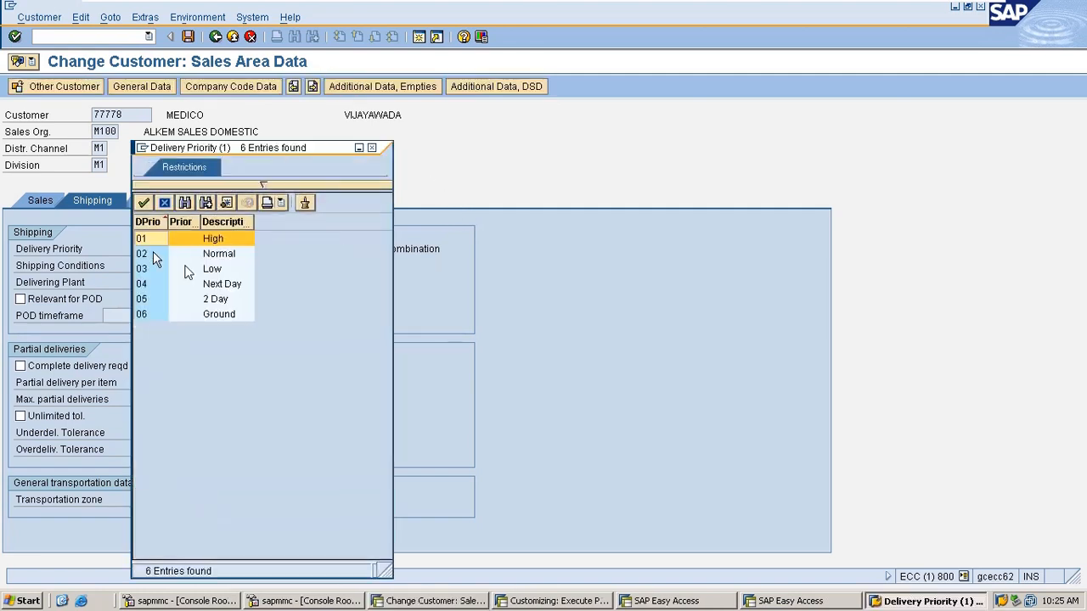
left_click_drag(312, 156, 586, 82)
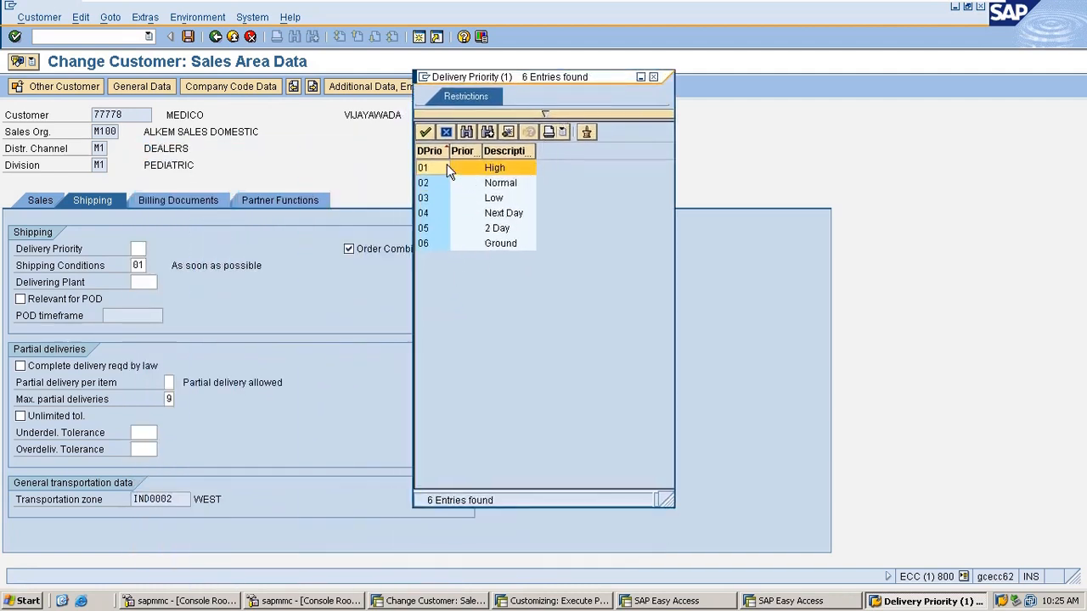
left_click(481, 170)
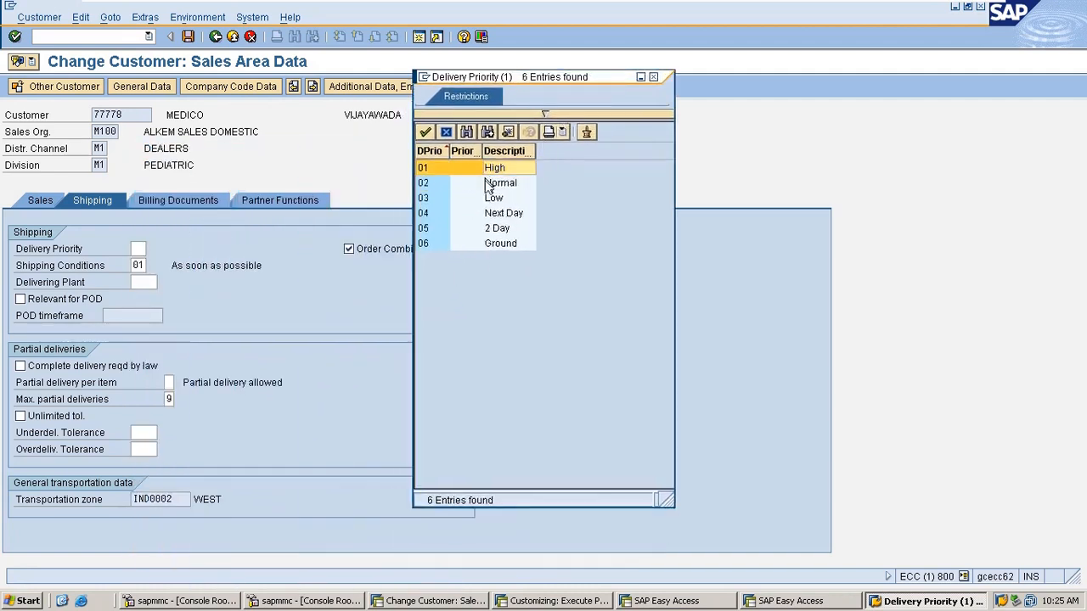
left_click(486, 182)
left_click(484, 198)
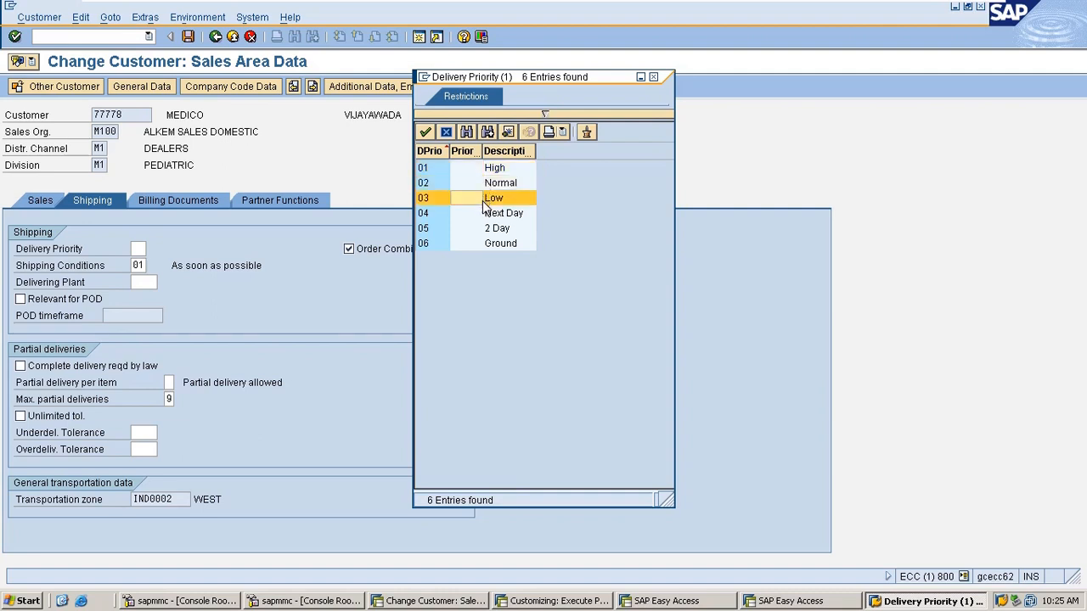
left_click(487, 183)
left_click(484, 197)
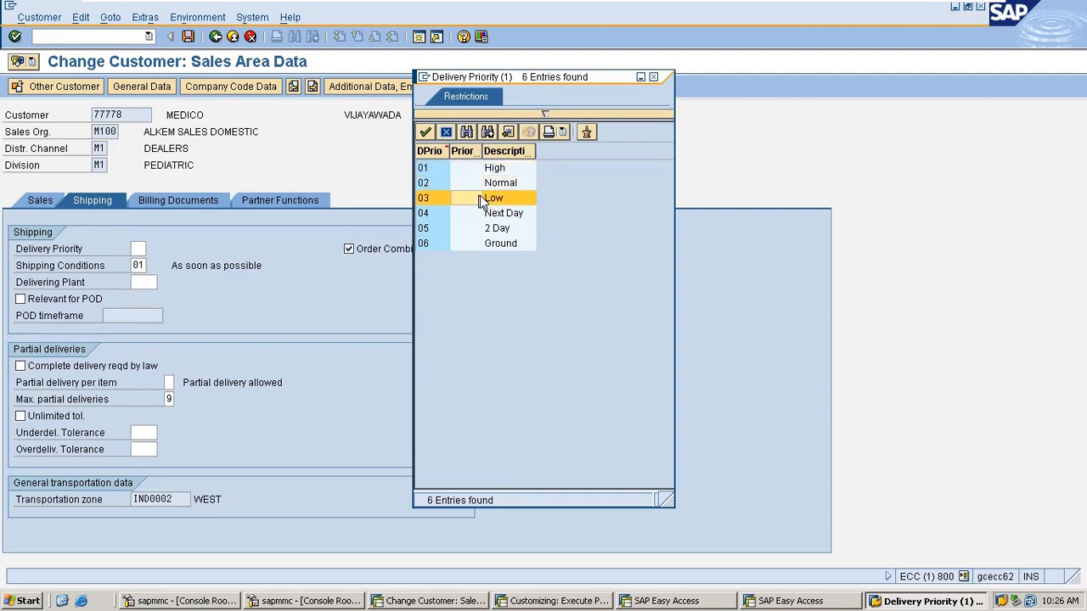
left_click(653, 77)
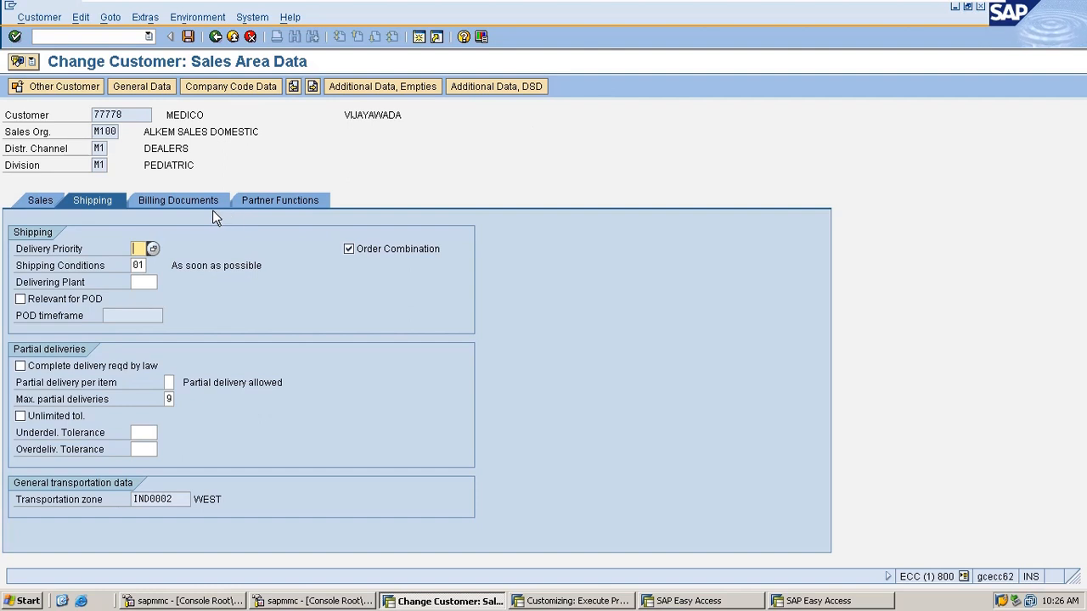
type("1")
key("Return")
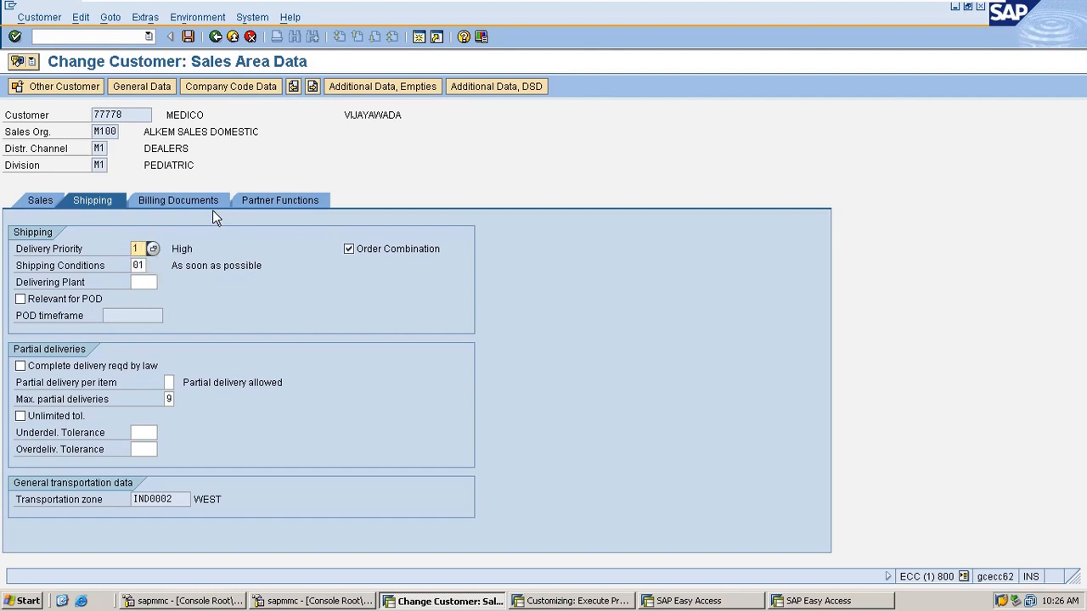
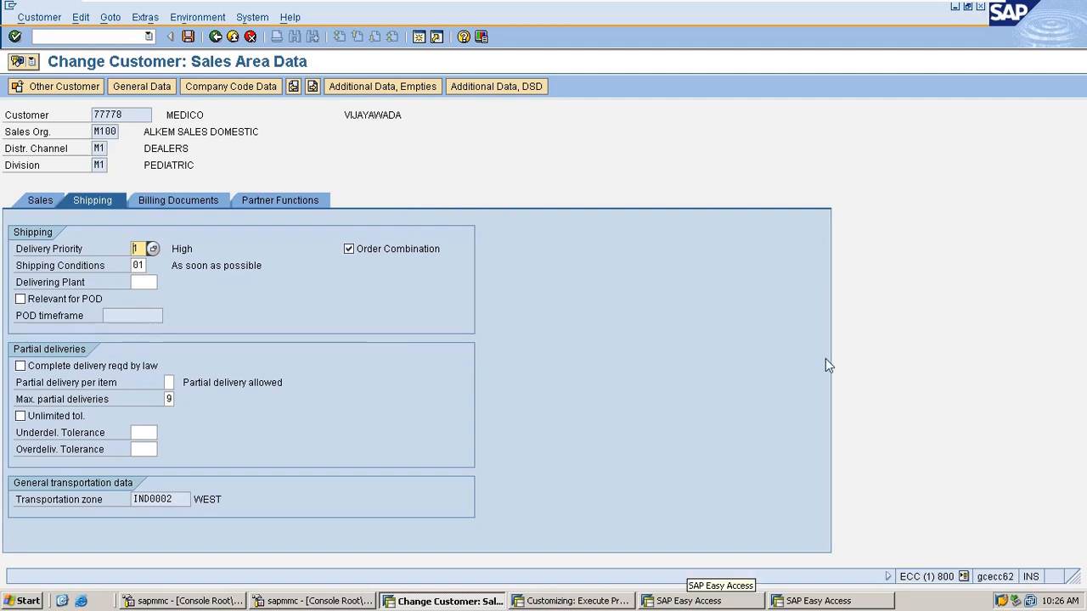
- Enter M100 as the delivering plant and confirm it resolves to MUBAI PLANT
left_click(141, 248)
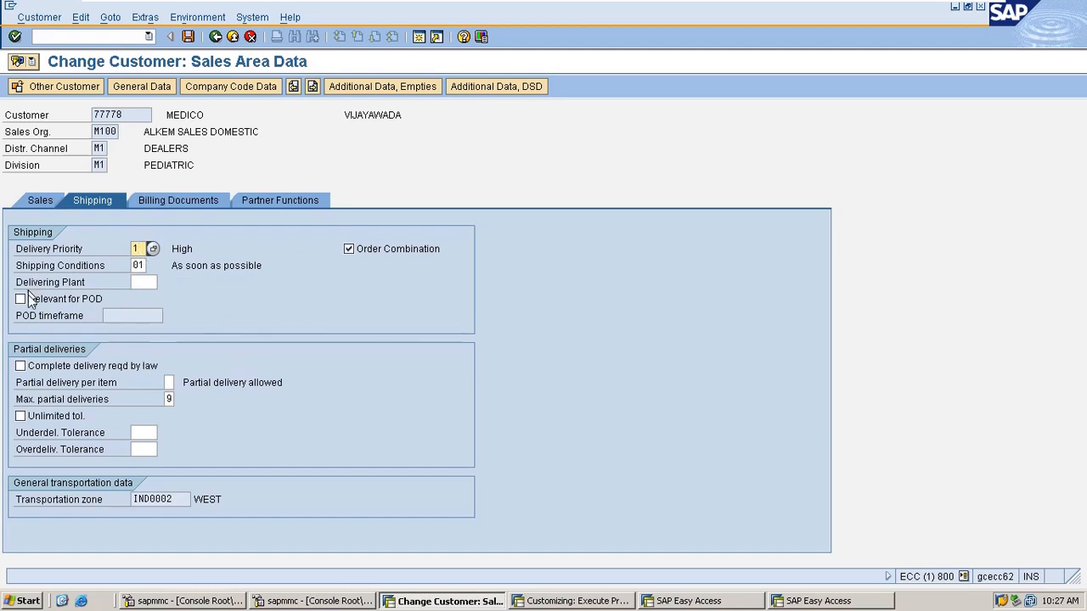
left_click(150, 281)
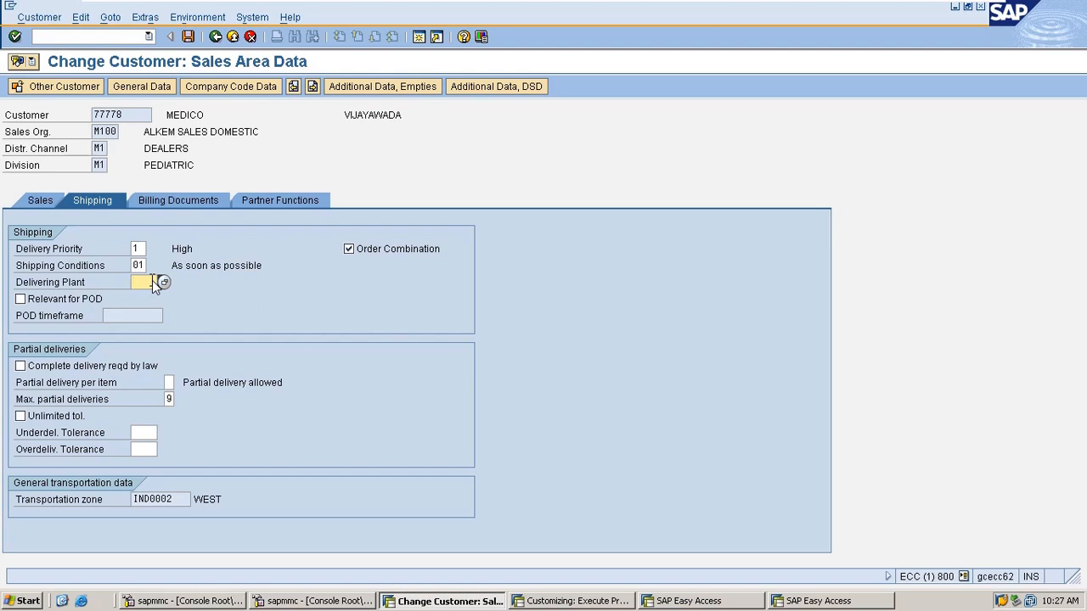
type("m1")
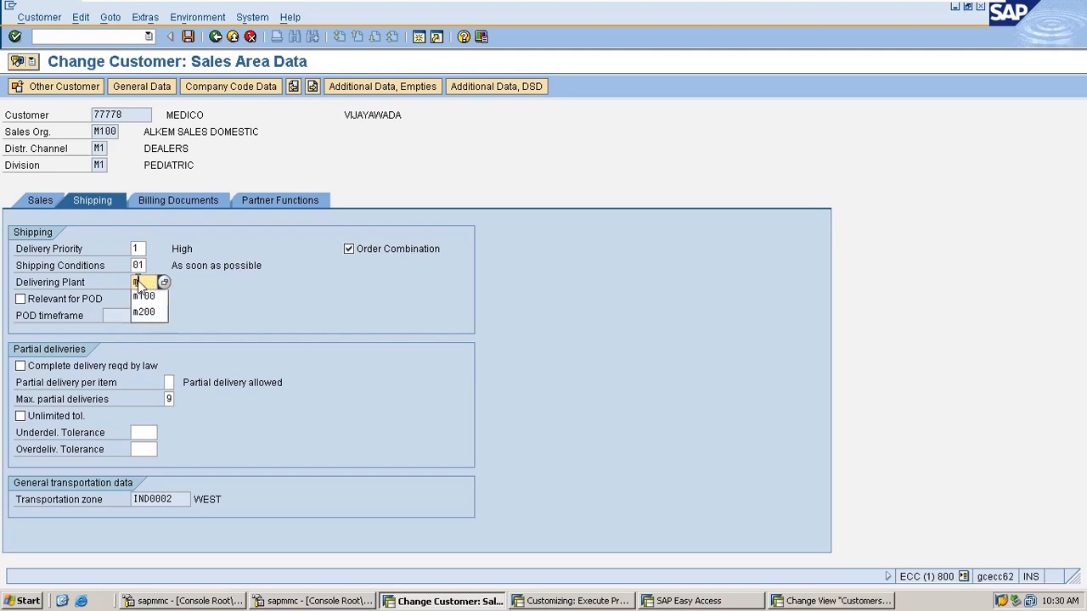
type("00")
key("Return")
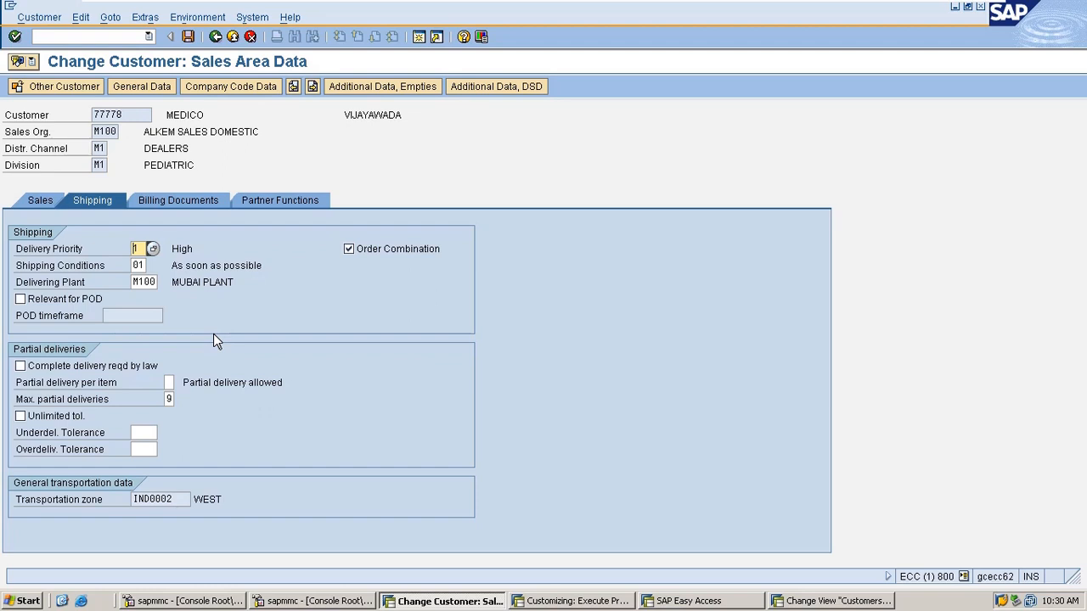
left_click(137, 281)
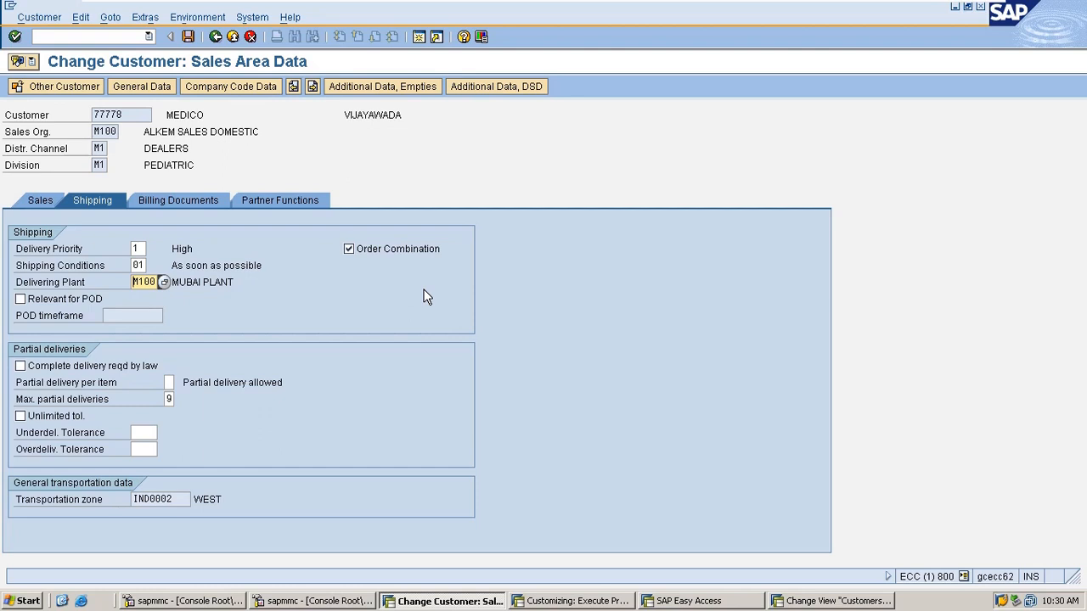
- Leave 'Complete delivery reqd by law' unticked after toggling it, and tick 'Relevant for POD'
left_click(146, 366)
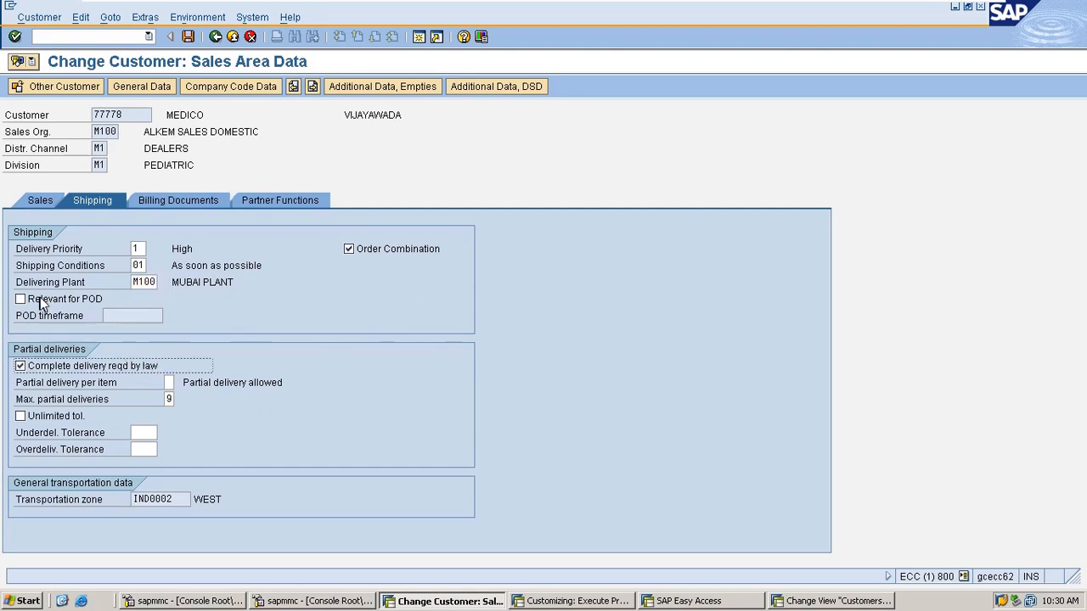
left_click(71, 366)
left_click(58, 300)
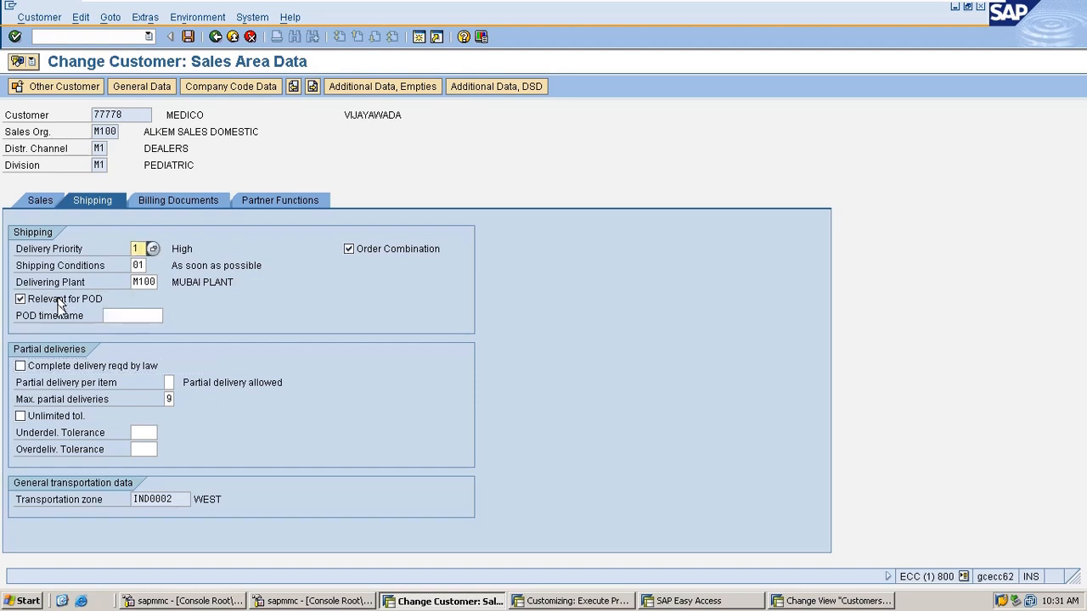
- Enter a POD timeframe of 10, then untick 'Relevant for POD'
left_click(130, 318)
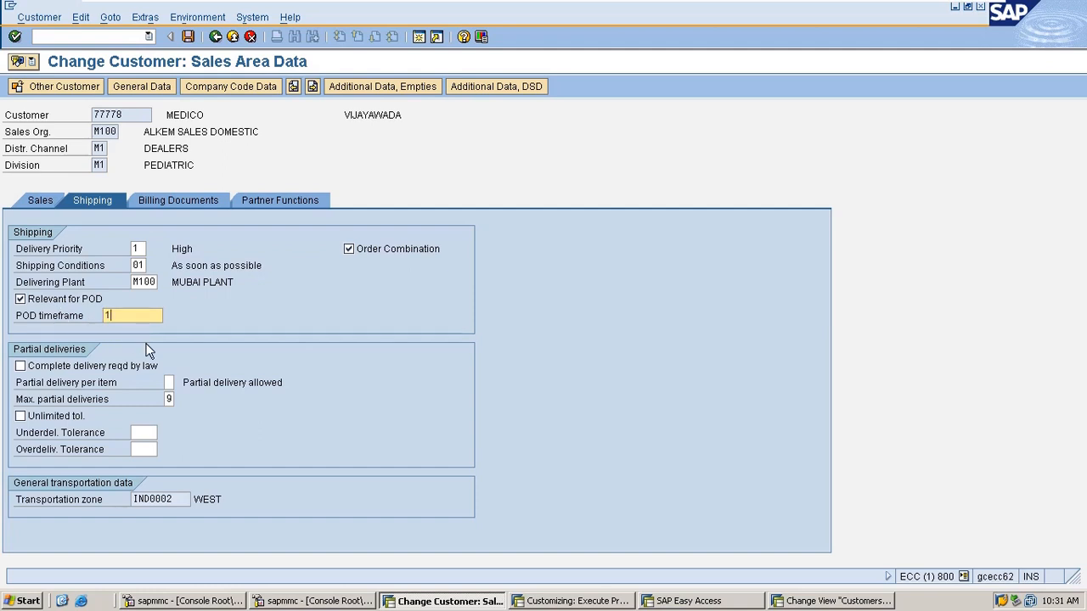
type("10")
key("Return")
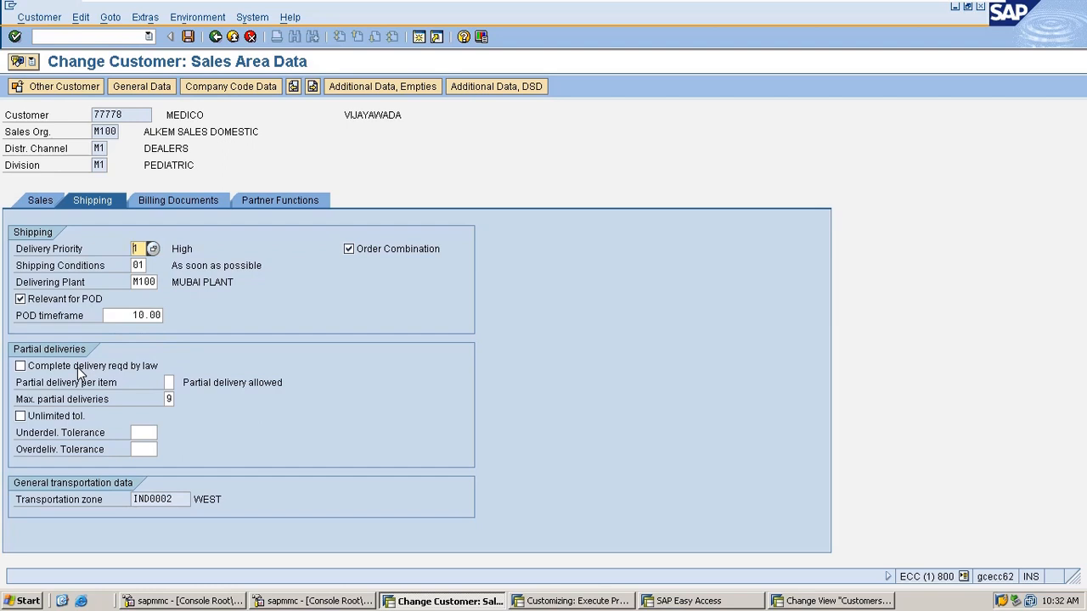
left_click(20, 299)
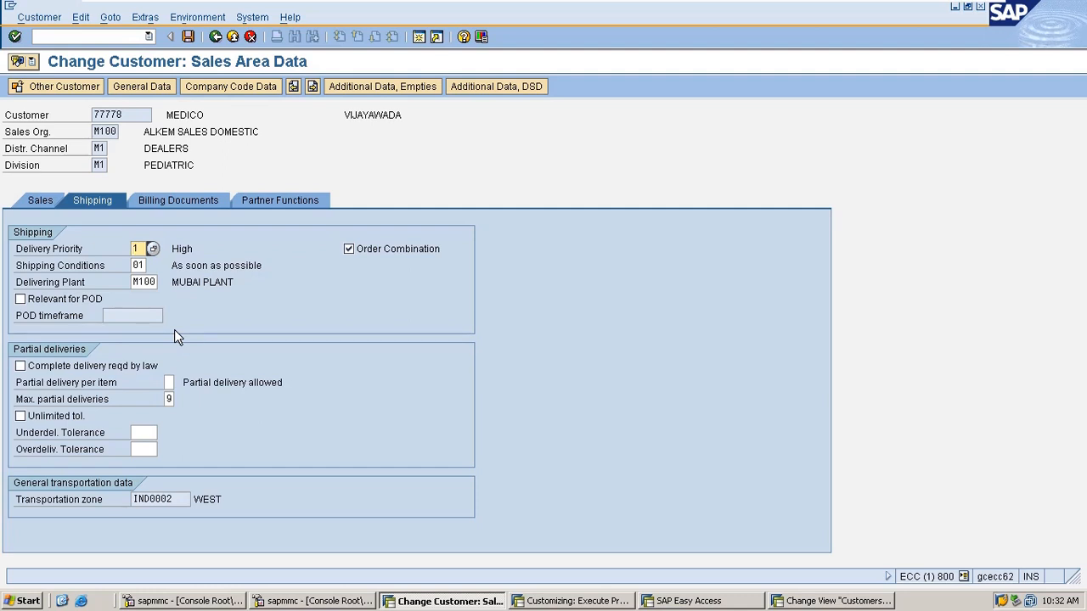
- Toggle 'Complete delivery reqd by law' several times, leaving it unticked
left_click(48, 368)
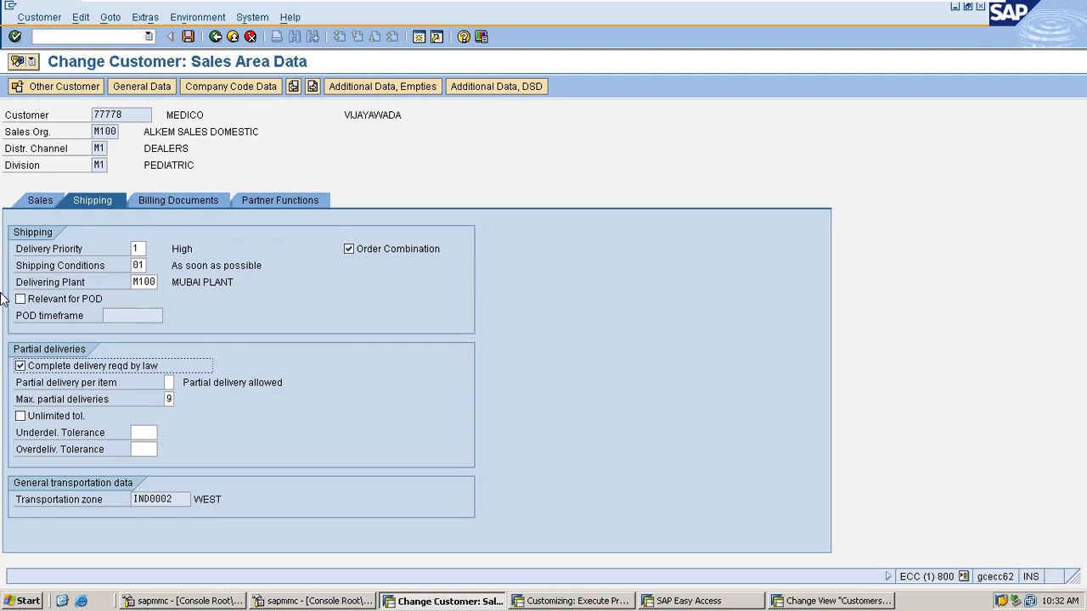
left_click(22, 372)
left_click(22, 372)
left_click(22, 369)
- Bring up the value list for Partial delivery per item
left_click(33, 384)
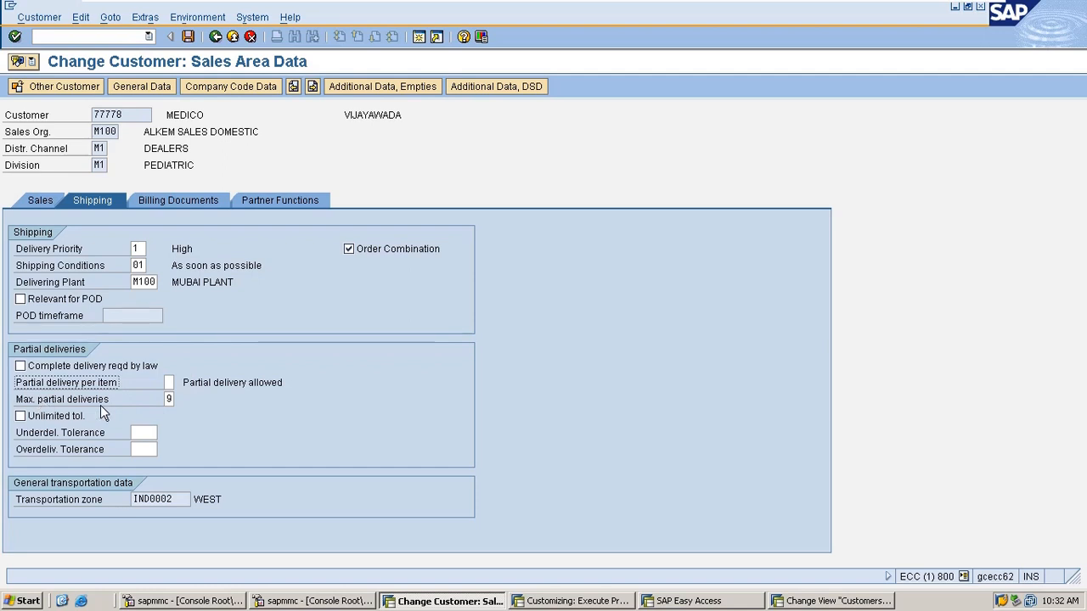
left_click(174, 382)
left_click(180, 383)
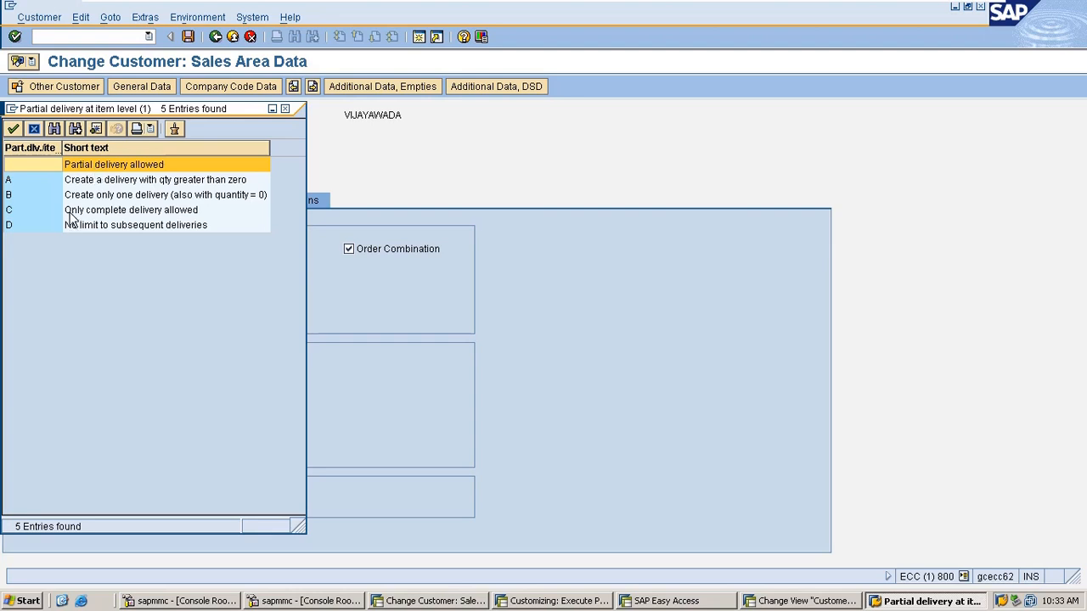
- Browse the partial-delivery-per-item options A and B, then keep 'Partial delivery allowed'
left_click(45, 190)
left_click(43, 183)
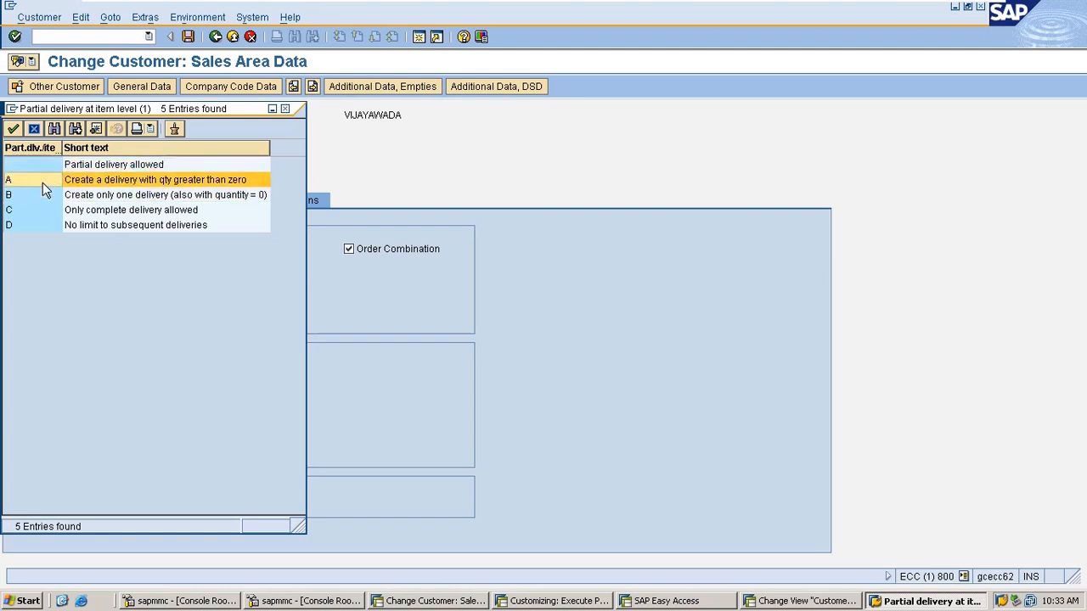
left_click(115, 165)
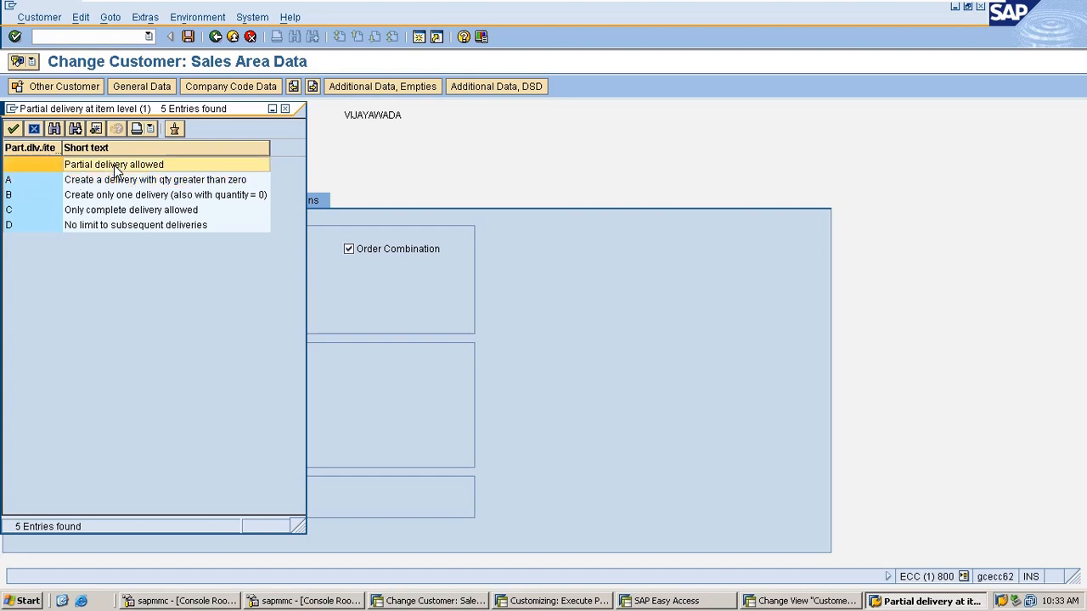
left_click(286, 109)
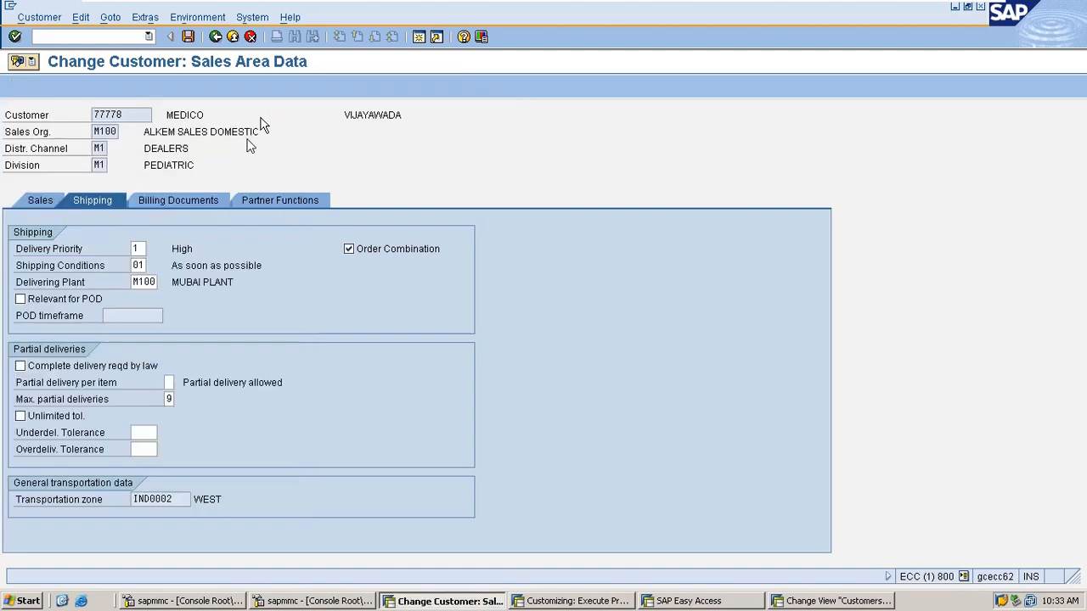
left_click(172, 382)
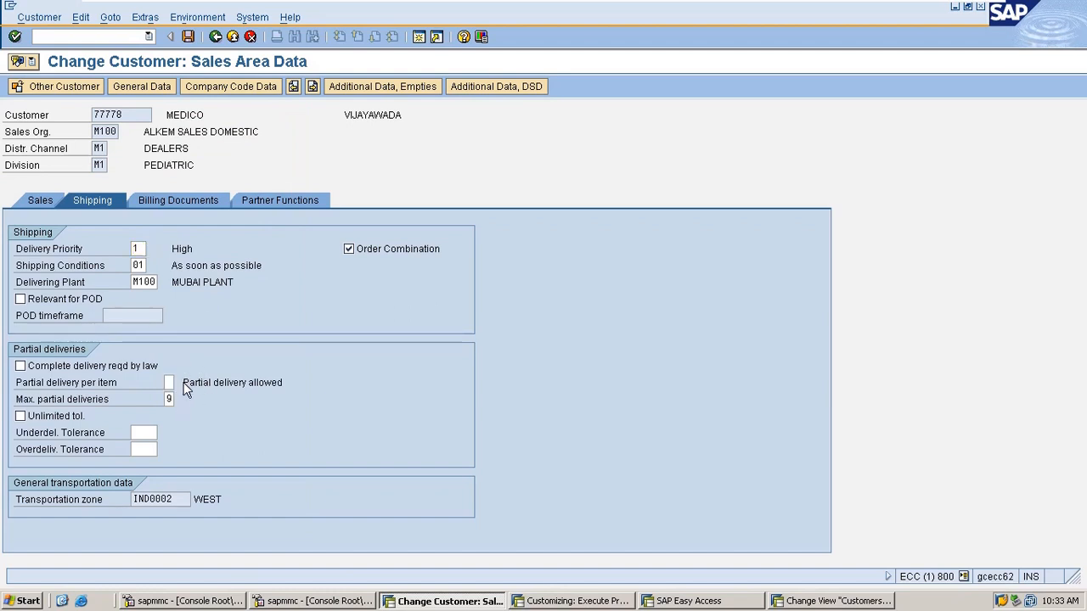
left_click(182, 383)
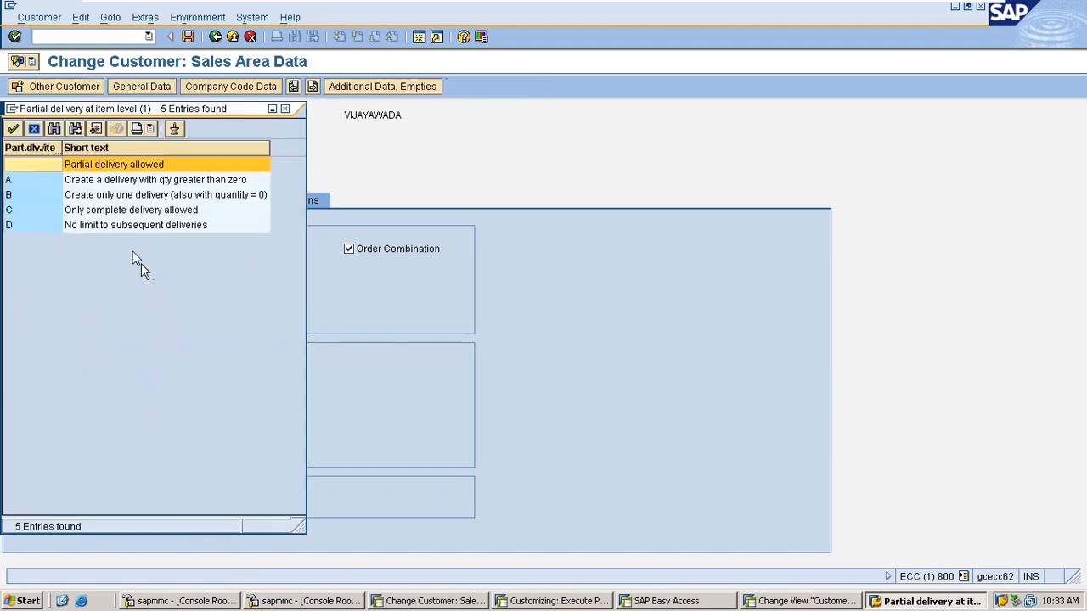
double_click(120, 169)
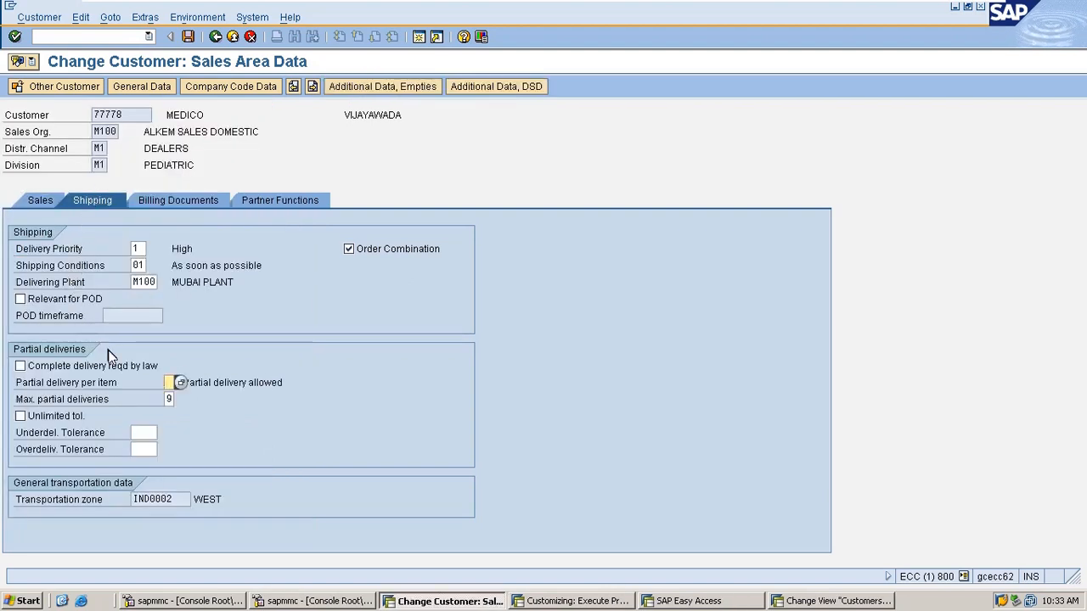
- Set maximum partial deliveries to 9 and partial delivery per item to C, only complete delivery allowed
left_click(98, 400)
double_click(169, 398)
left_click(169, 382)
left_click(180, 382)
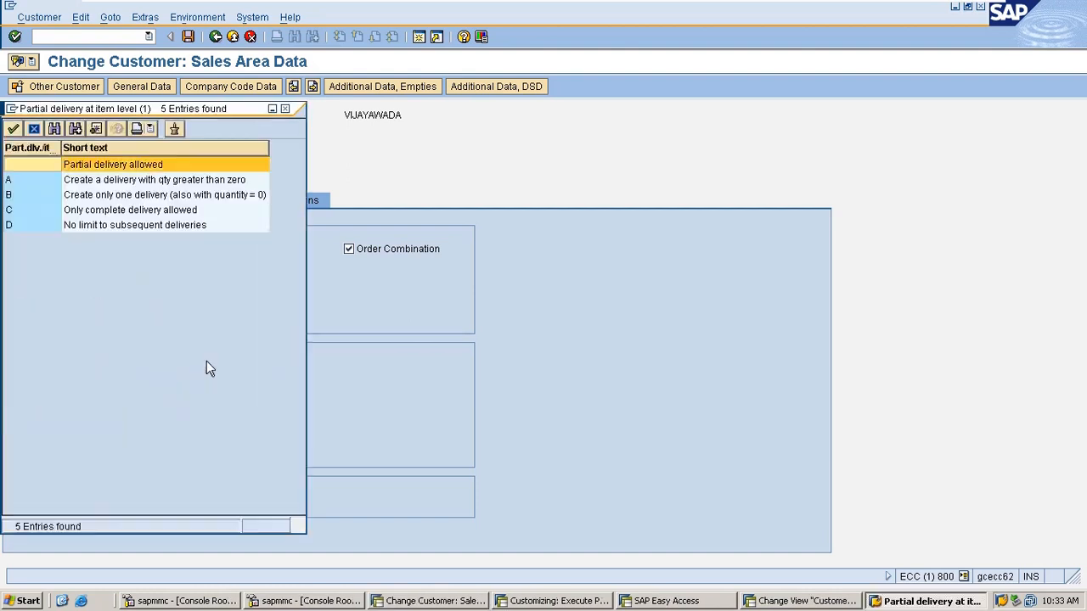
left_click(81, 228)
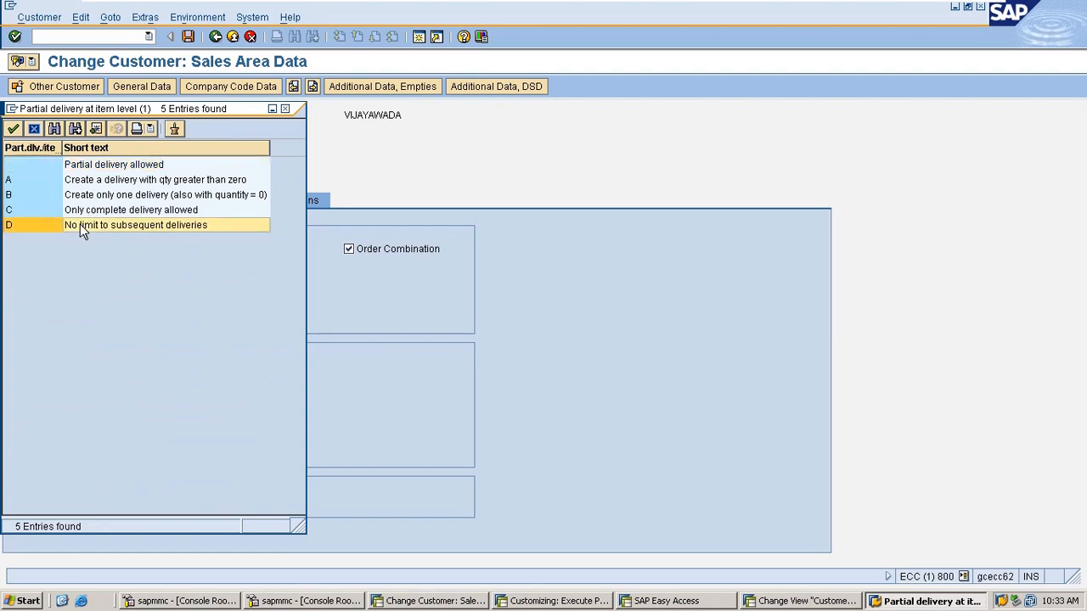
double_click(167, 226)
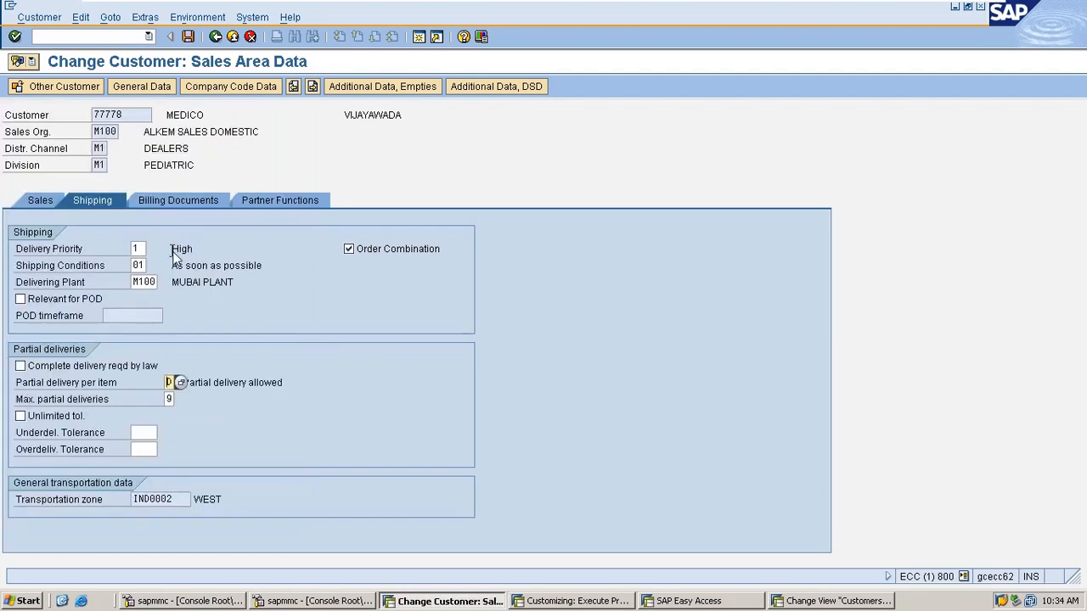
left_click(181, 382)
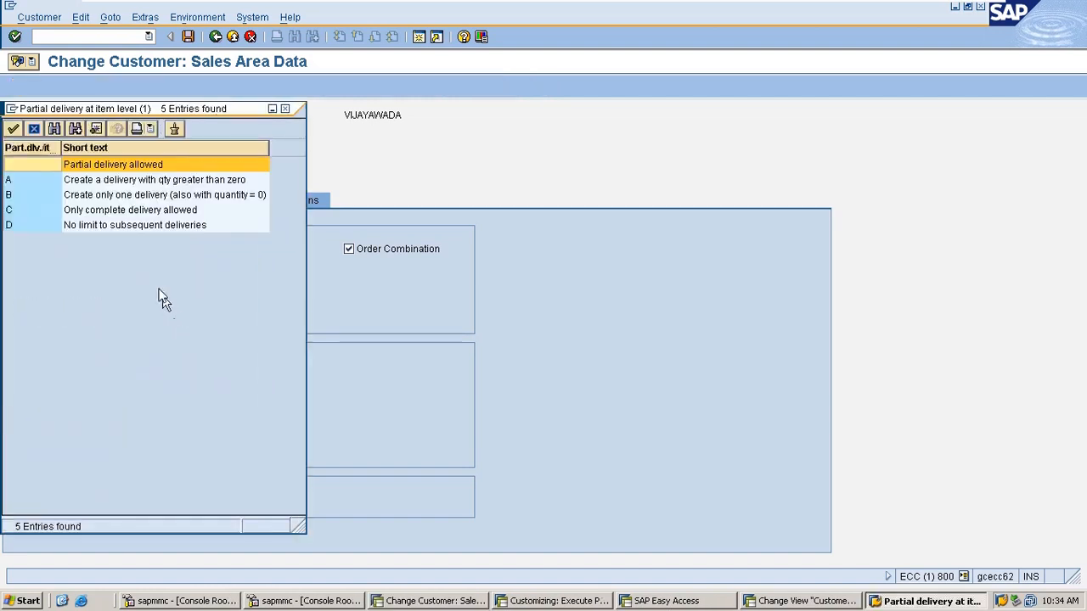
left_click(104, 224)
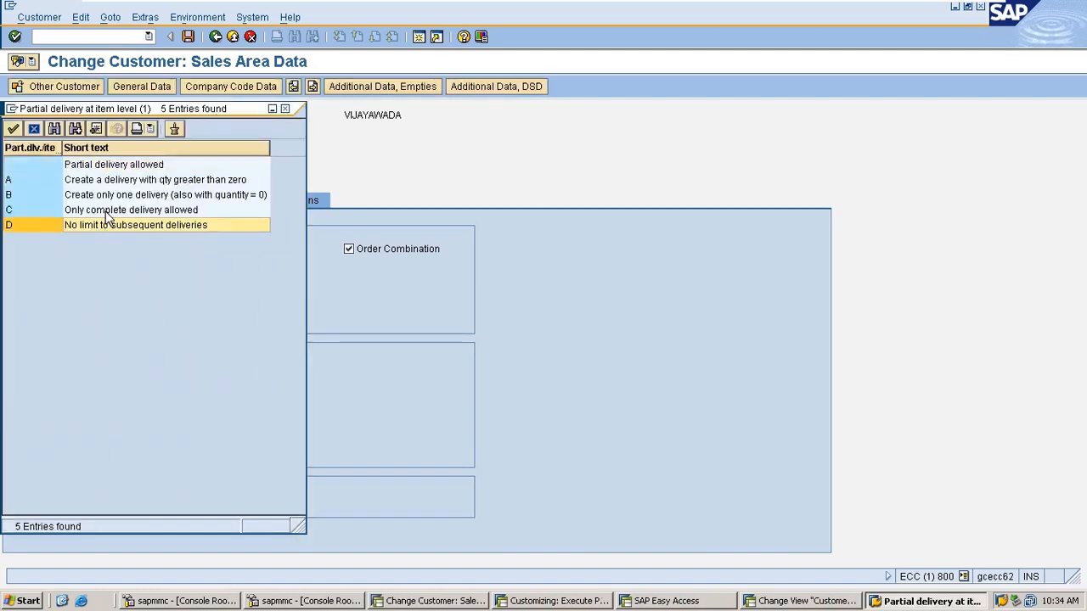
left_click(105, 212)
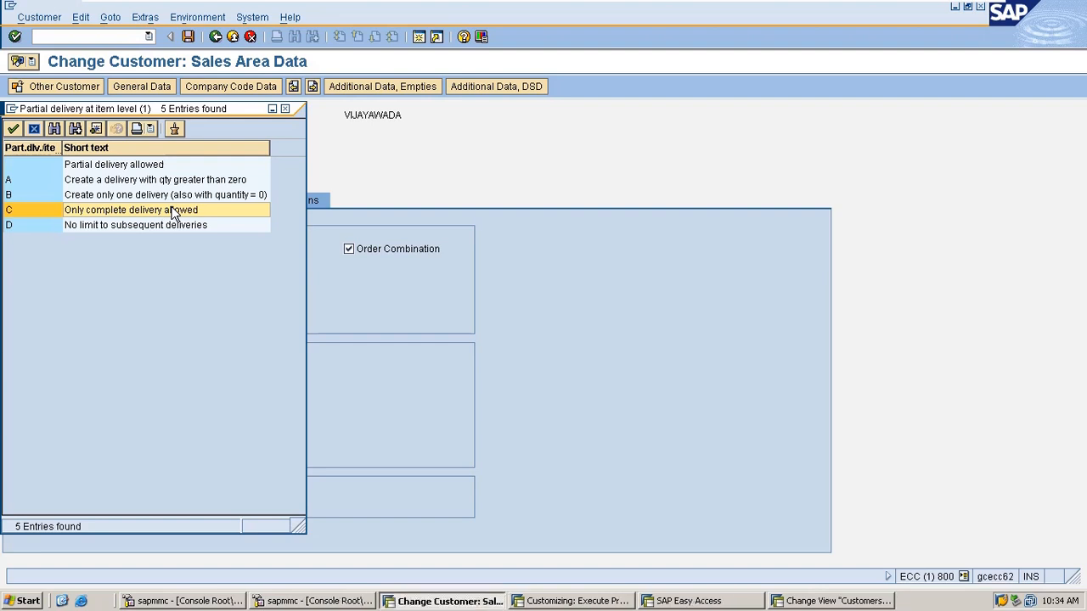
double_click(171, 209)
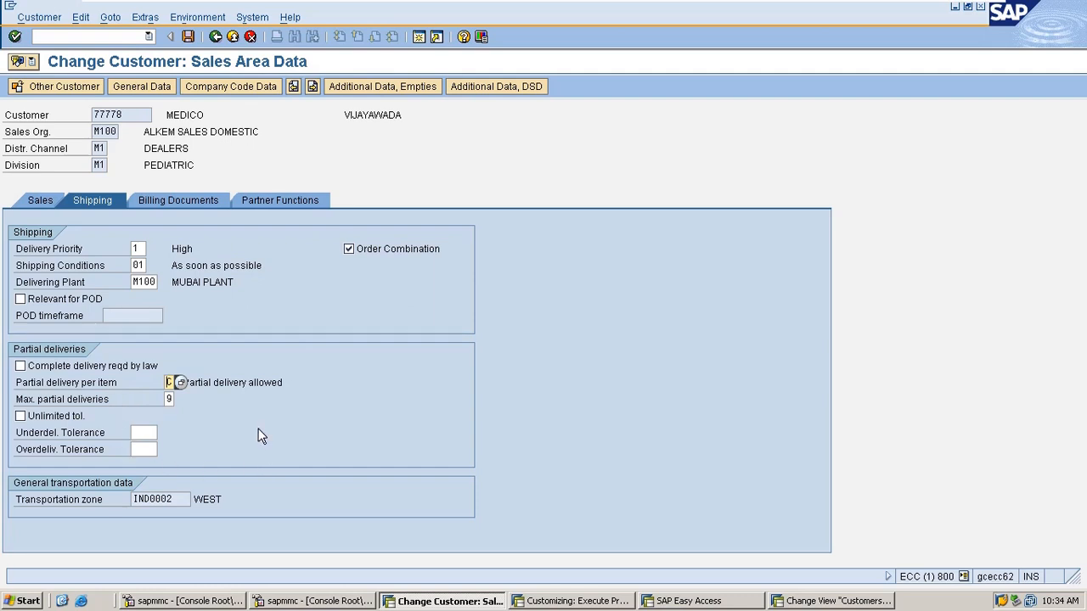
- Tick the 'Unlimited tol.' checkbox in the partial delivery settings
left_click(66, 420)
left_click(58, 422)
left_click(85, 416)
left_click(61, 418)
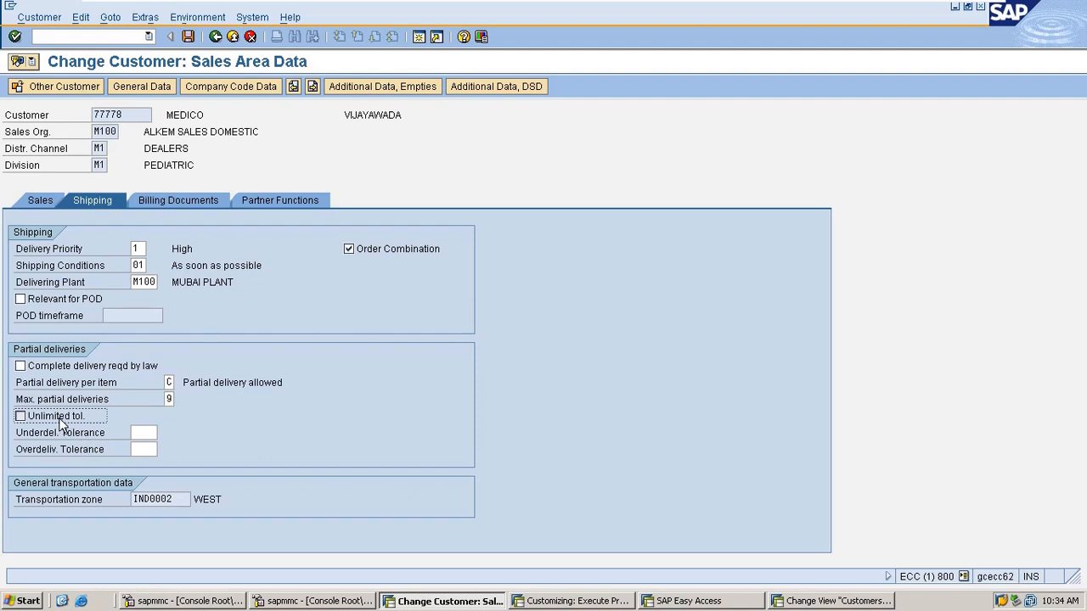
left_click(60, 421)
left_click(61, 422)
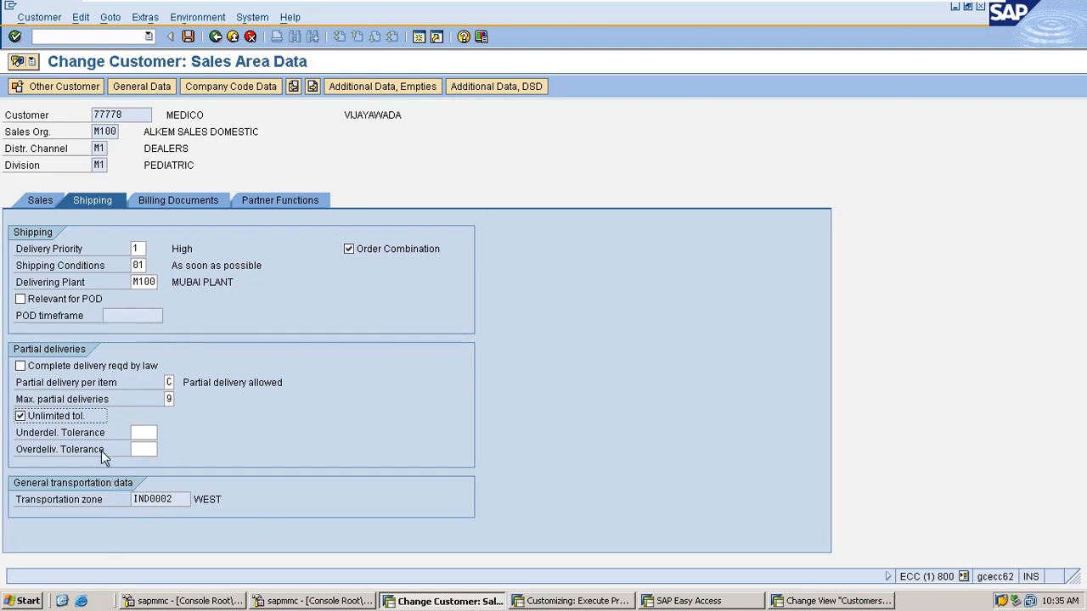
- Untick 'Unlimited tol.' and enter 50 for both underdelivery and overdelivery tolerance
left_click(21, 416)
left_click(139, 433)
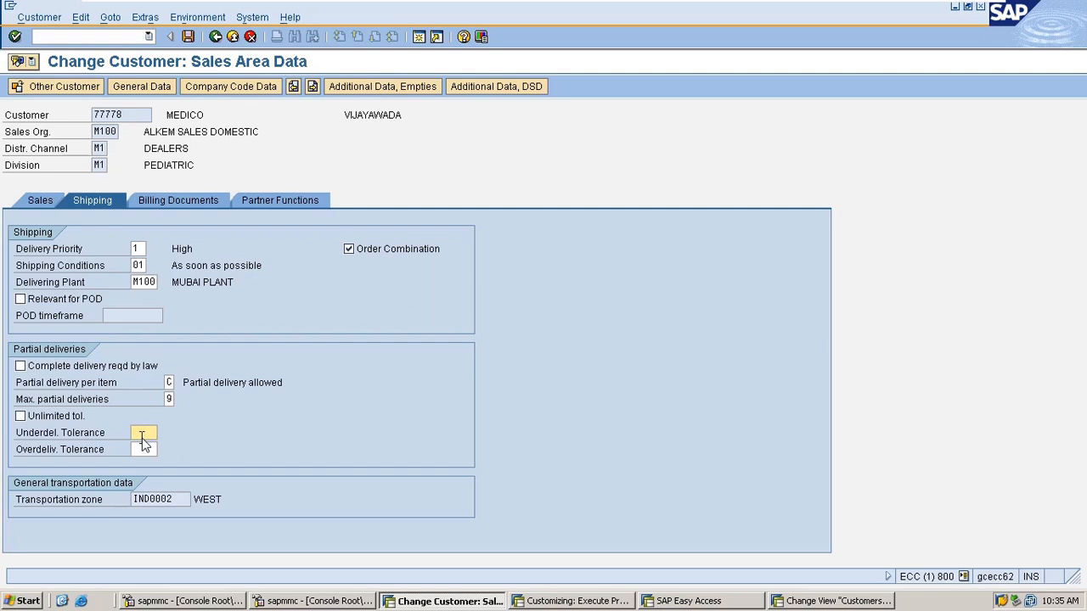
type("50")
left_click(149, 451)
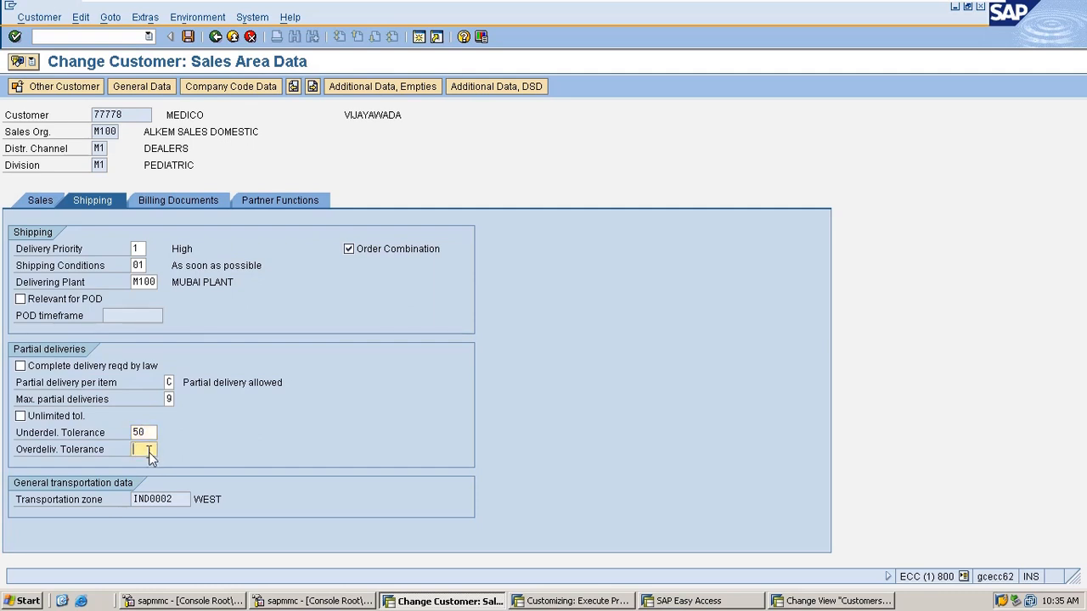
type("50")
- Recheck both tolerance values of 50, then move to the Billing Documents data
left_click_drag(154, 434, 49, 440)
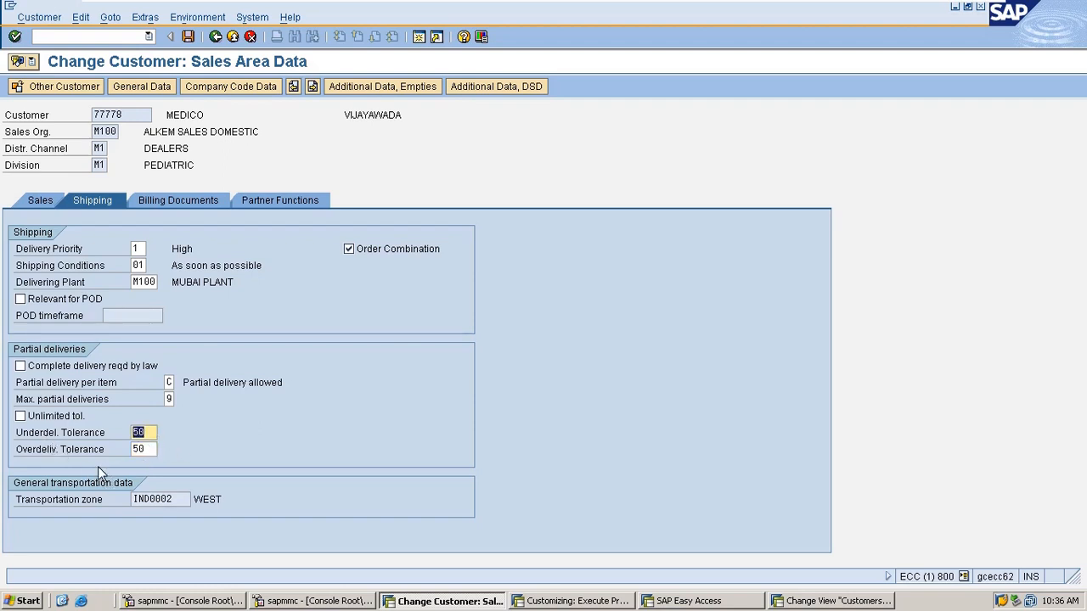
left_click_drag(143, 450, 77, 450)
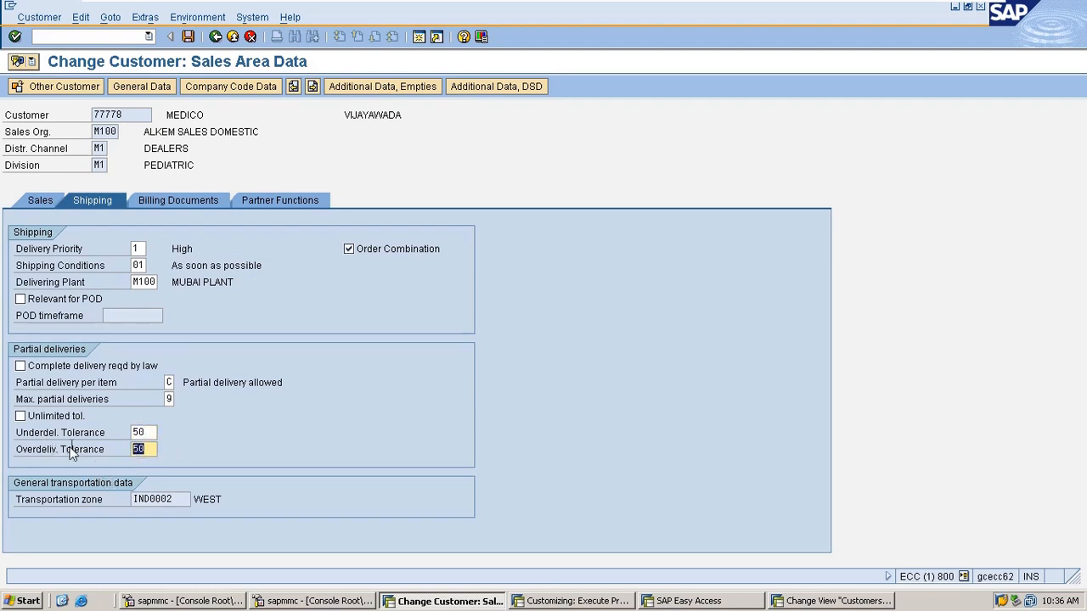
left_click(147, 433)
left_click(143, 448)
double_click(149, 448)
key("shift+Tab")
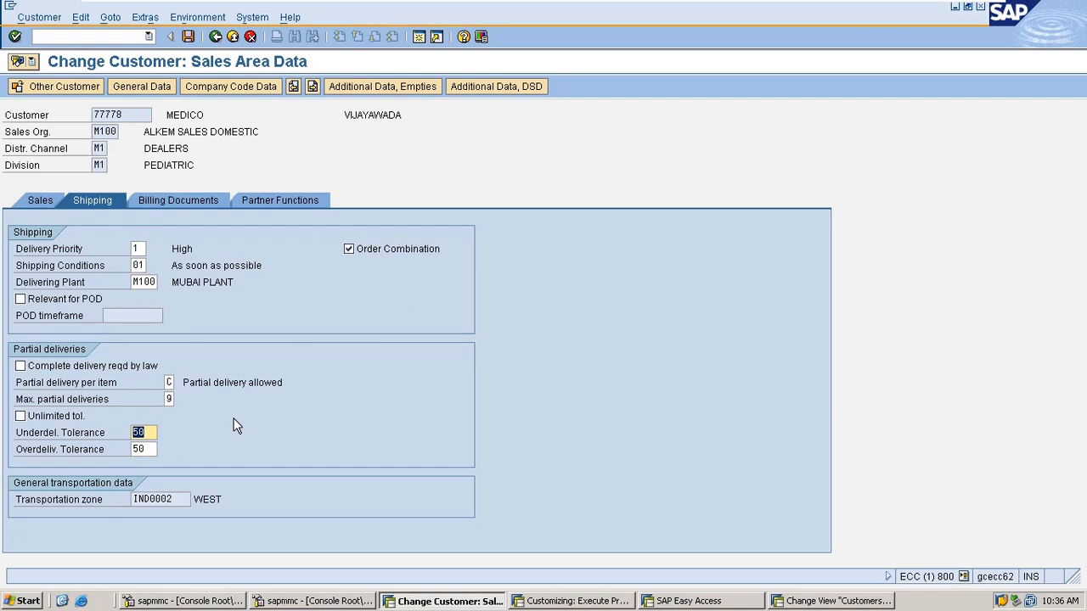
double_click(138, 449)
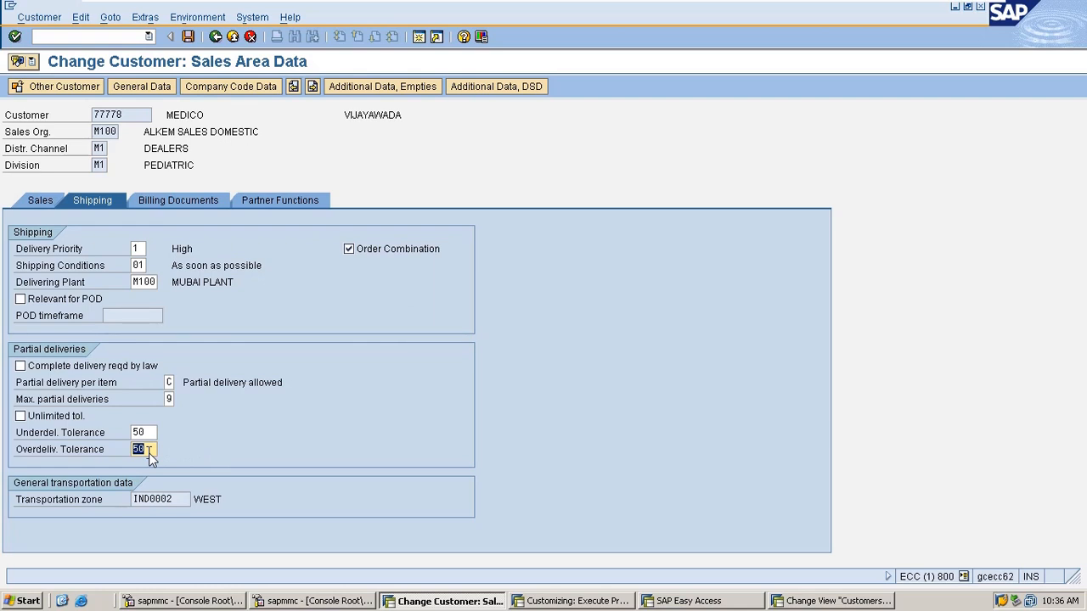
left_click(149, 453)
left_click(186, 203)
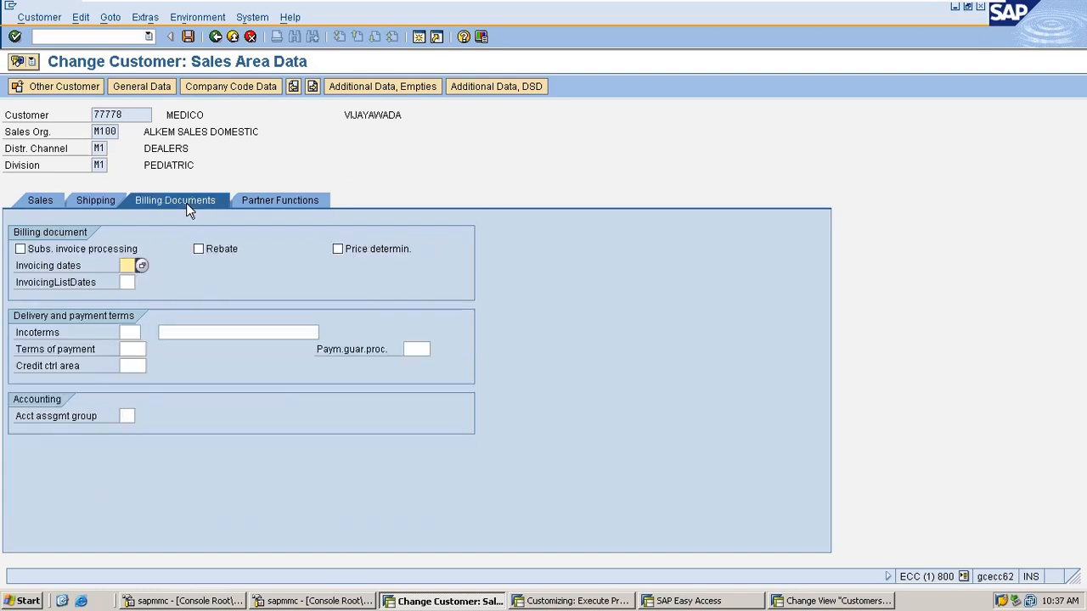
- Tick Rebate, then move through the invoicing dates and invoicing list dates fields
left_click(200, 248)
left_click(198, 251)
left_click(199, 250)
left_click(125, 267)
left_click(285, 288)
left_click(293, 201)
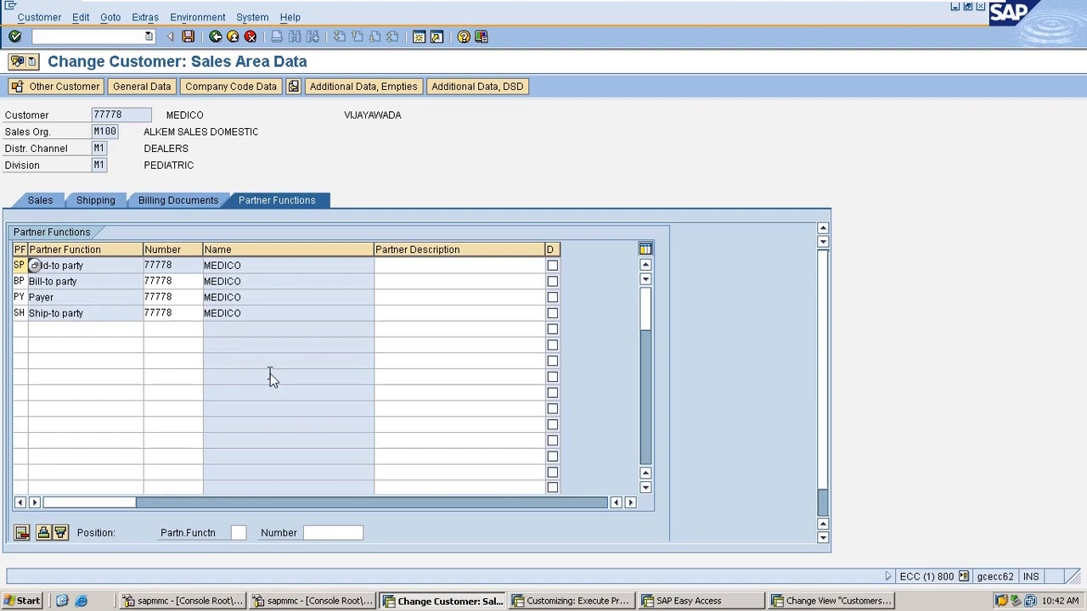
left_click(84, 317)
left_click(62, 299)
left_click_drag(96, 306, 1, 318)
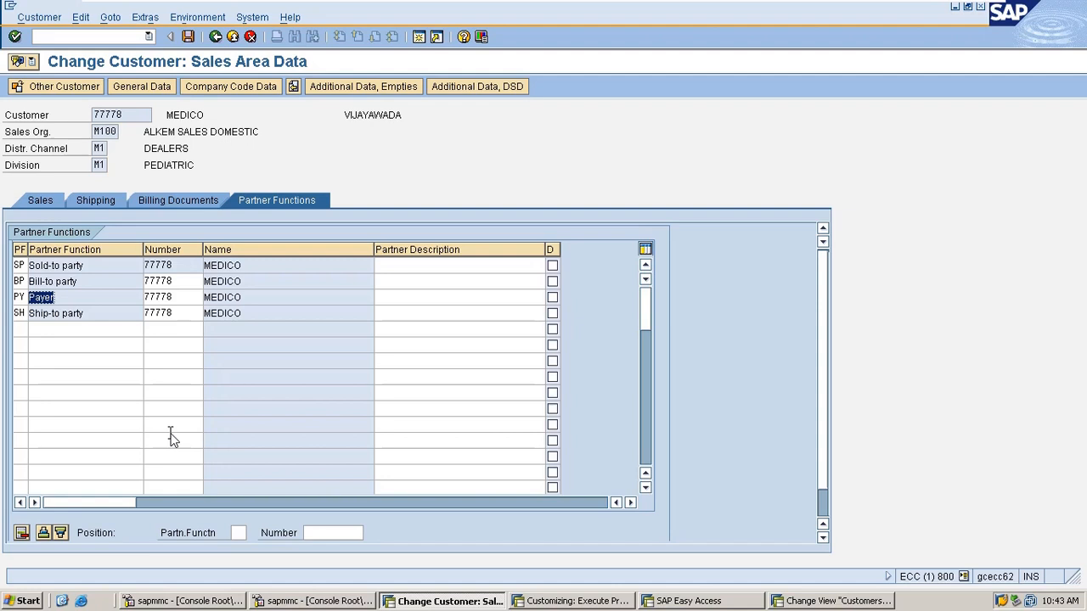
left_click(96, 202)
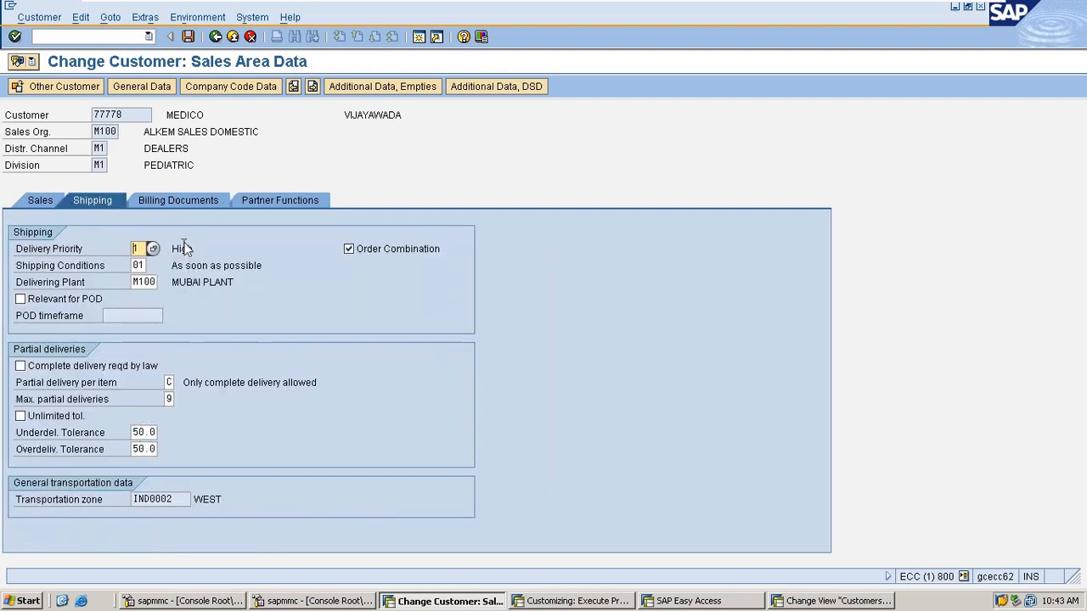
left_click(190, 202)
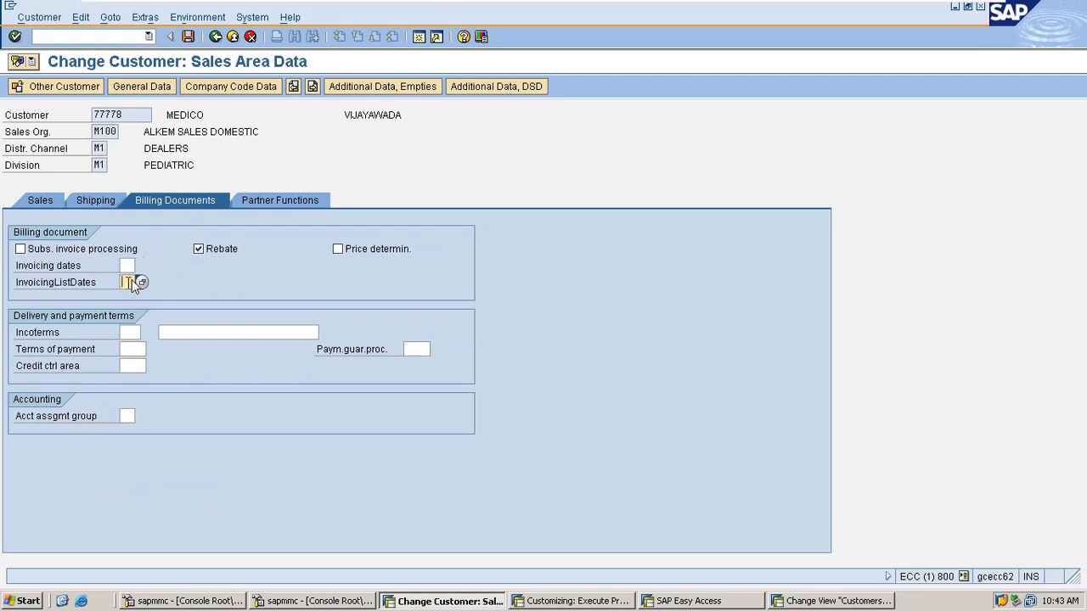
left_click(274, 202)
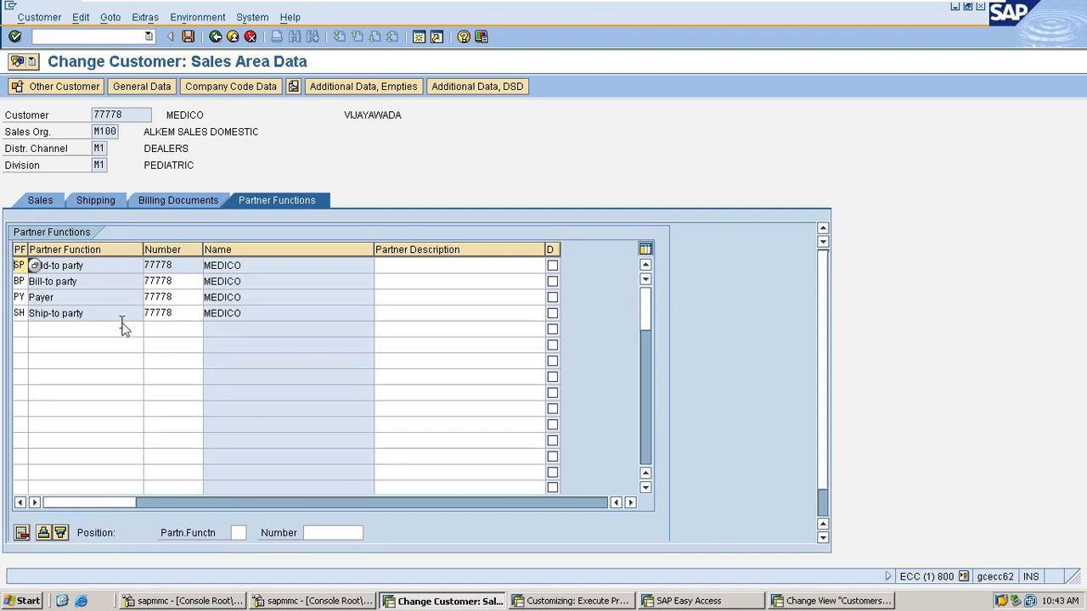
left_click(195, 200)
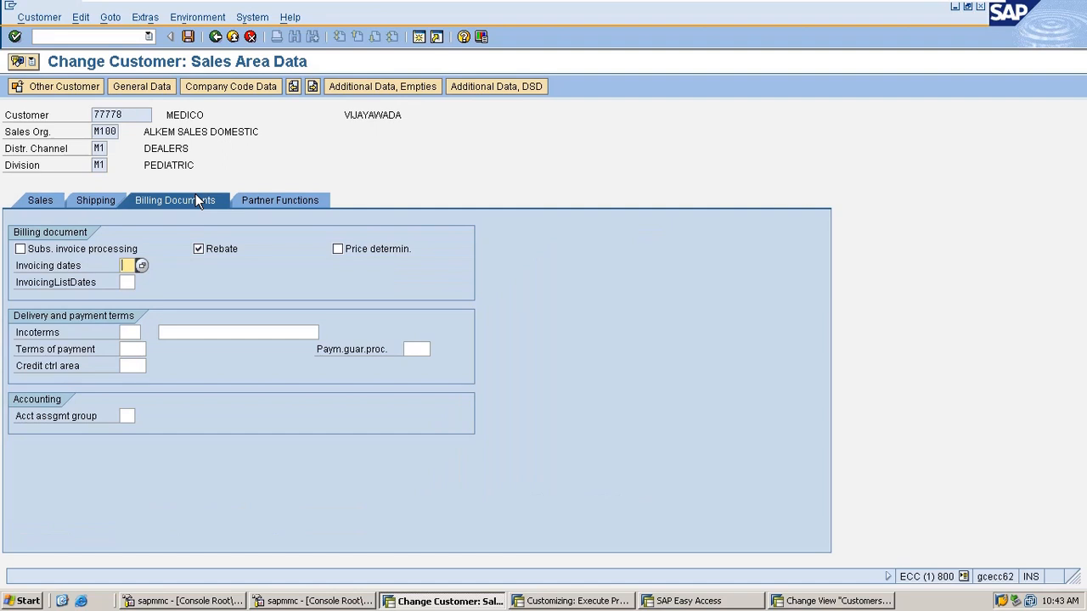
left_click(52, 283)
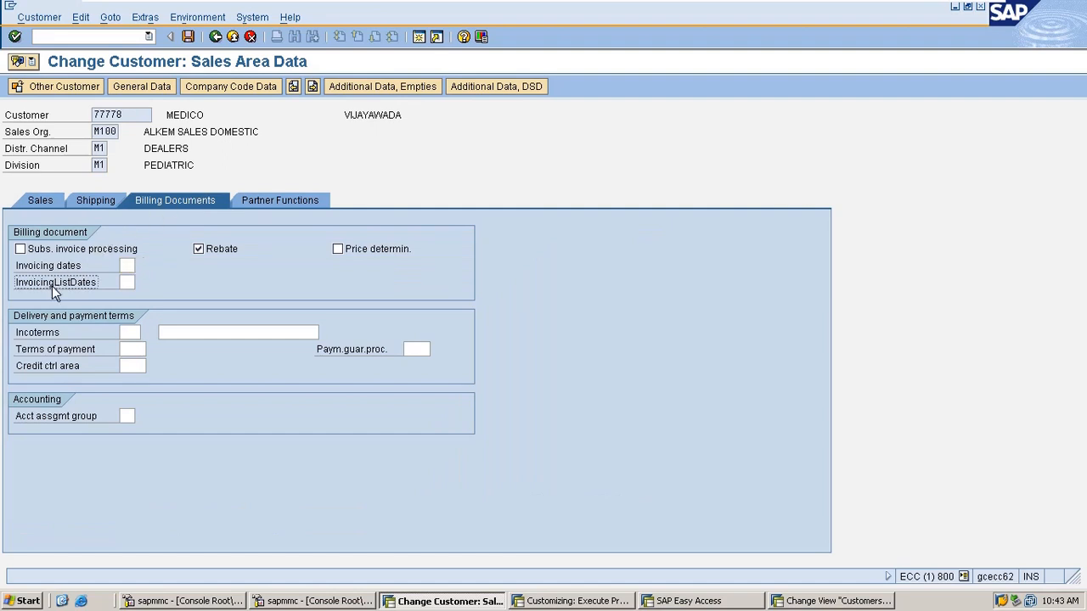
left_click(126, 266)
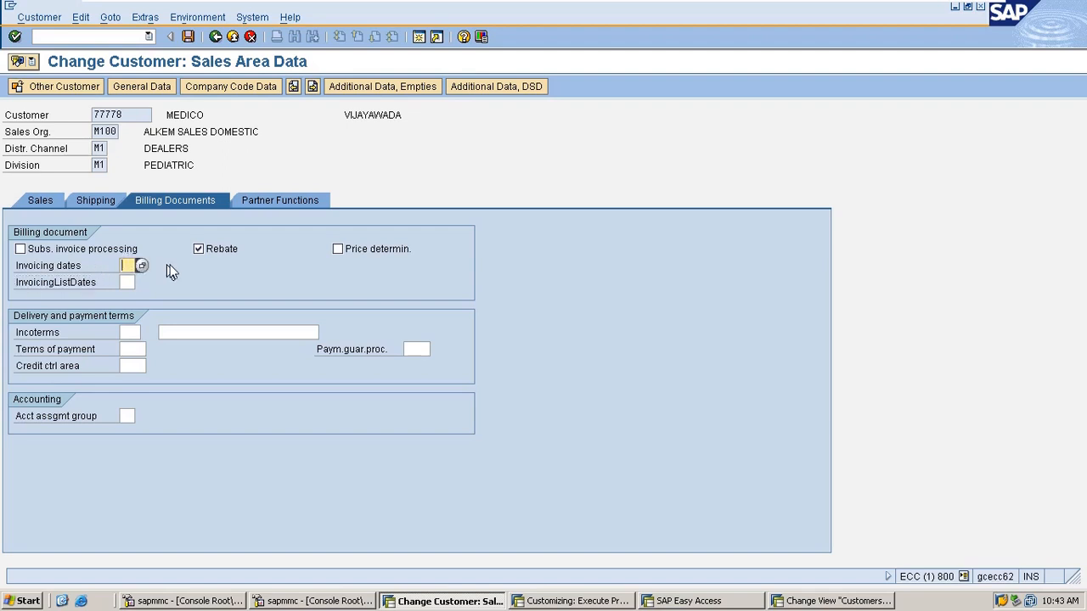
left_click(126, 283)
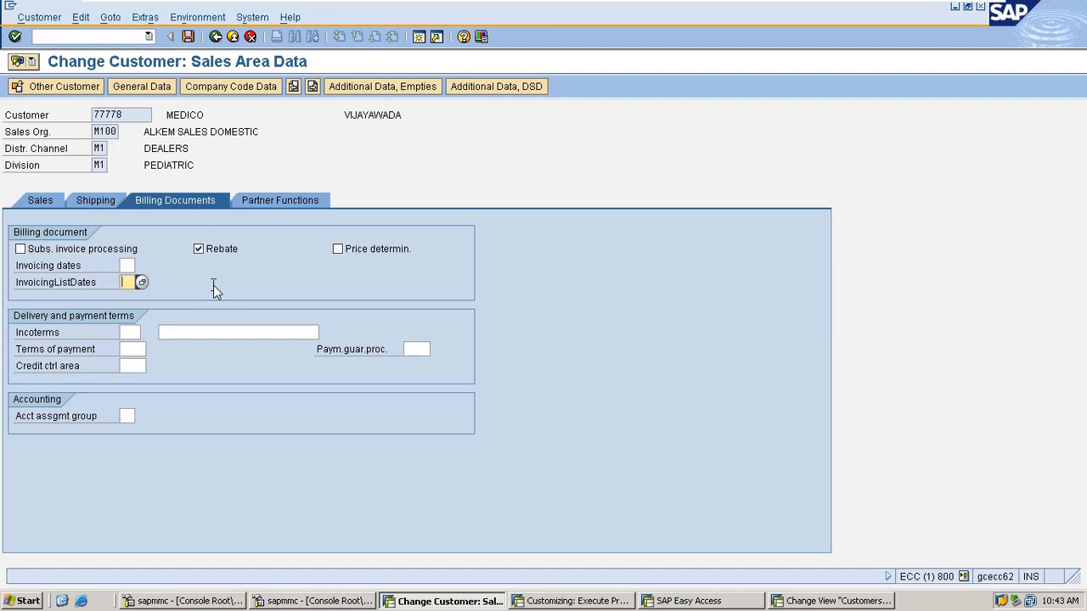
left_click(298, 280)
- Enter Incoterms CIF with part 2 reading 'cost insurance frieght'
left_click(139, 333)
type("CIF")
key("Return")
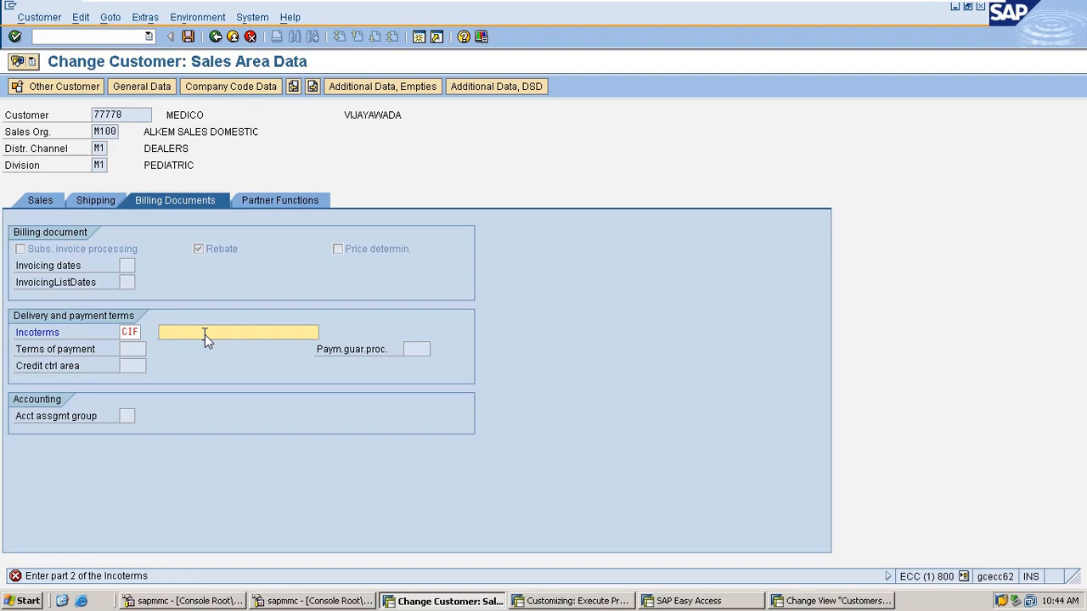
type("co")
type("st insurance frieght")
key("Return")
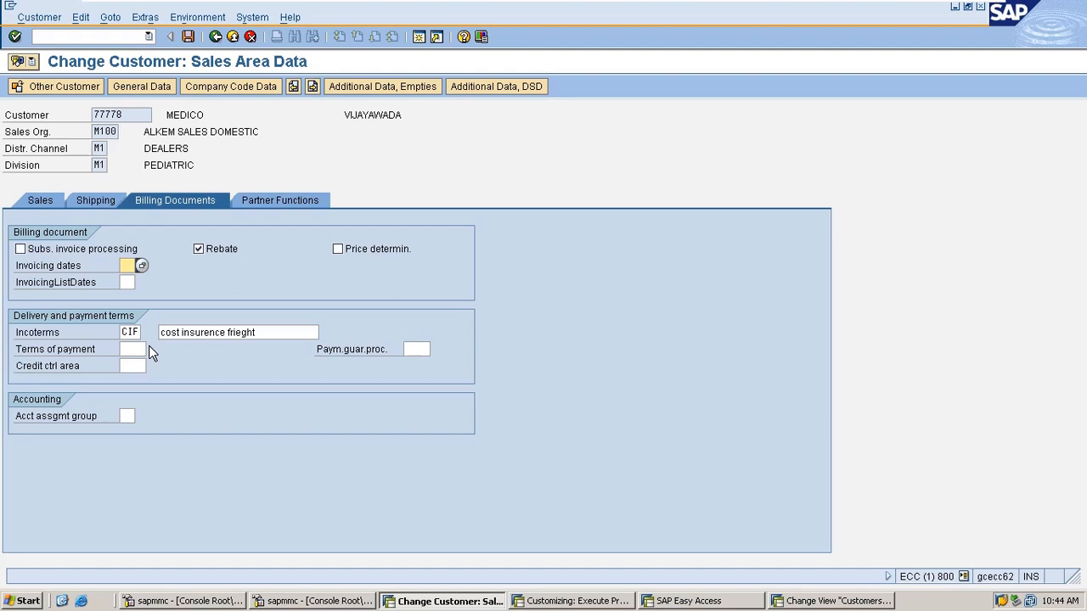
left_click(181, 332)
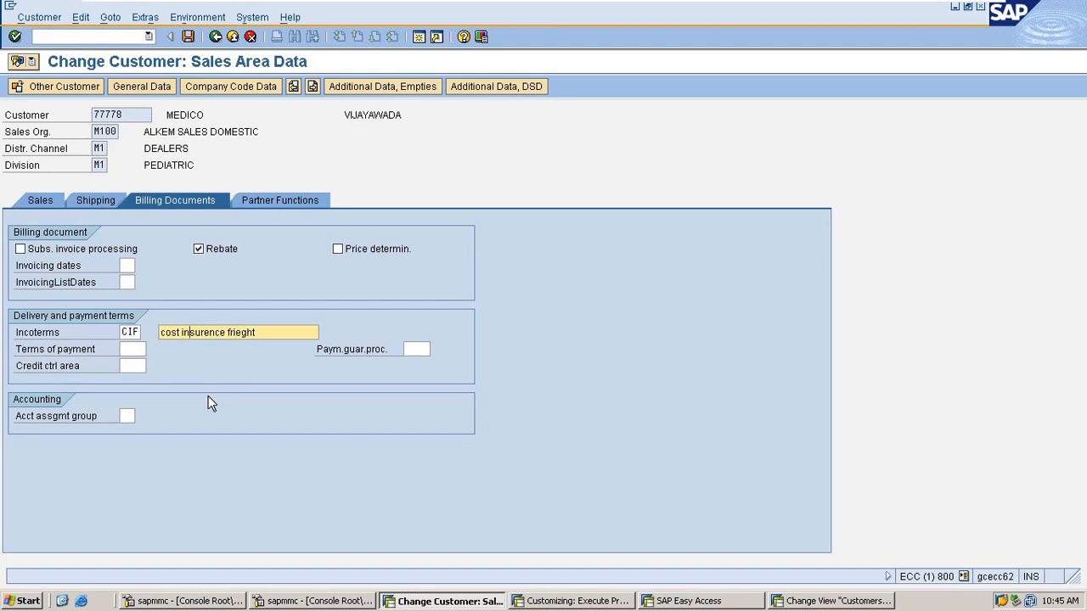
- Fix the rejected entry 001 by choosing terms of payment 0001 (payable immediately due net) from the list
left_click(147, 350)
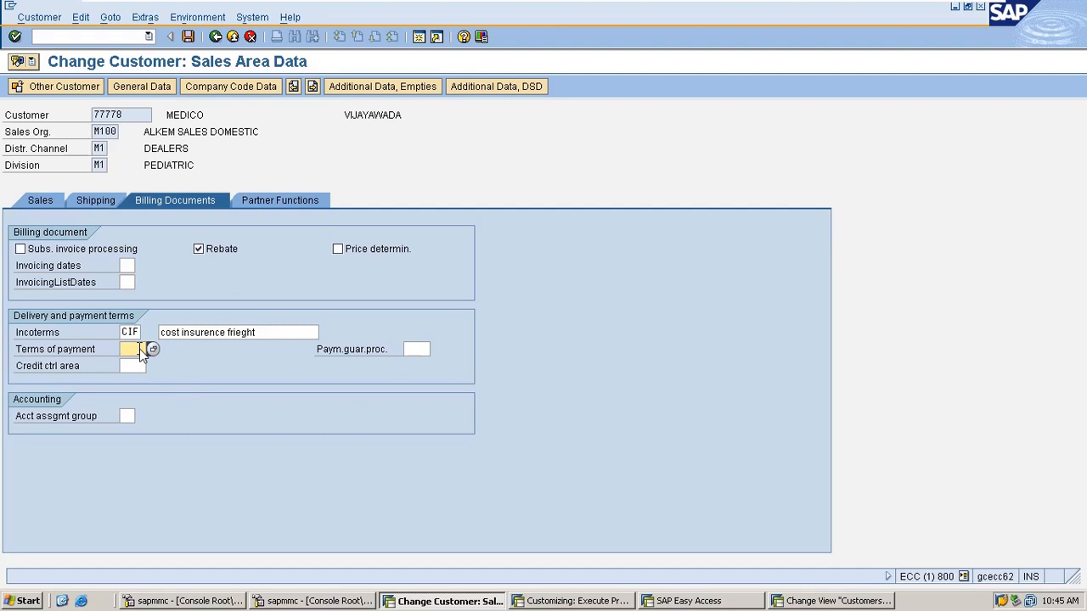
type("001")
key("Return")
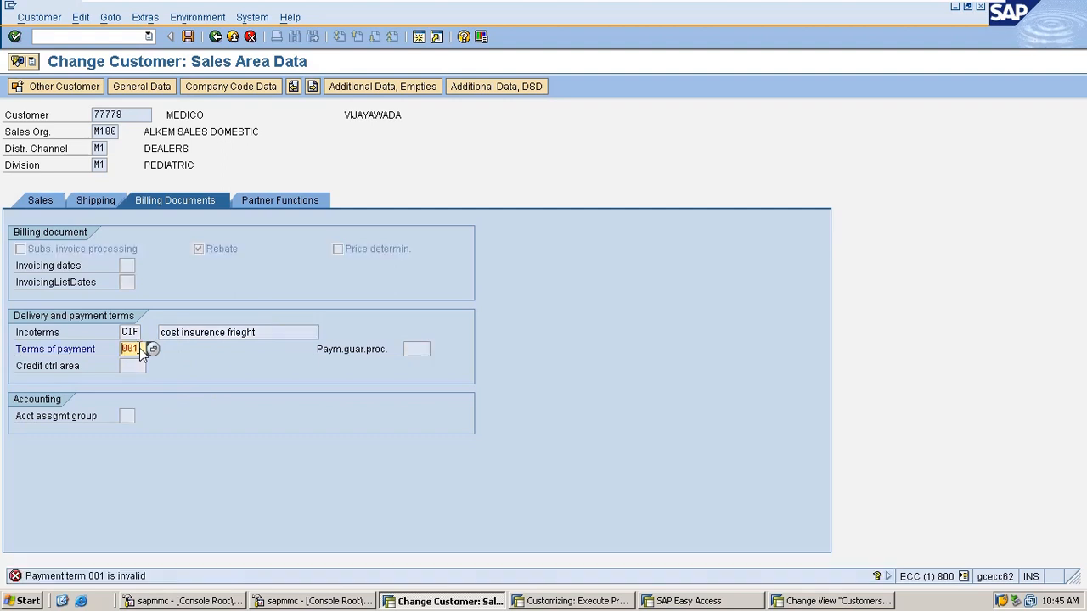
left_click(152, 350)
left_click(153, 350)
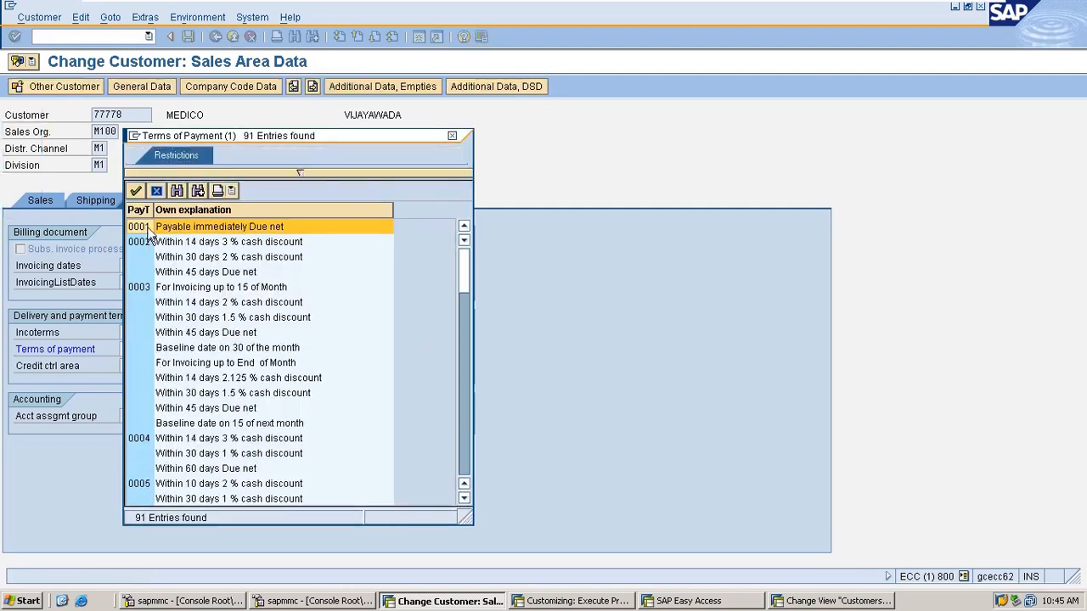
double_click(148, 228)
key("Return")
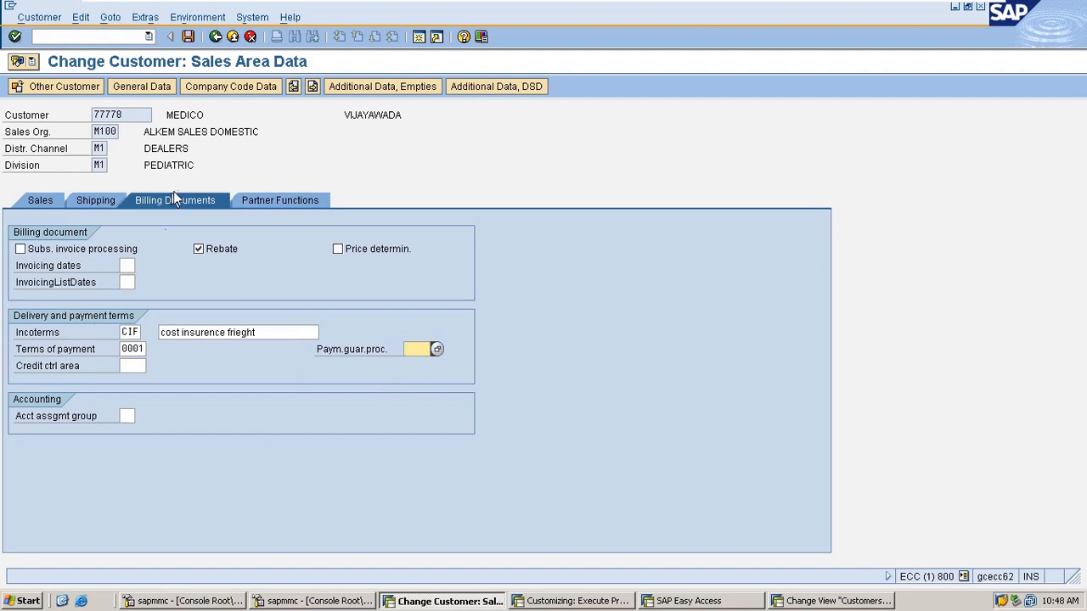
- Review MEDICO's Sold-to, Payer and Ship-to entries in the Partner Functions table
left_click(272, 200)
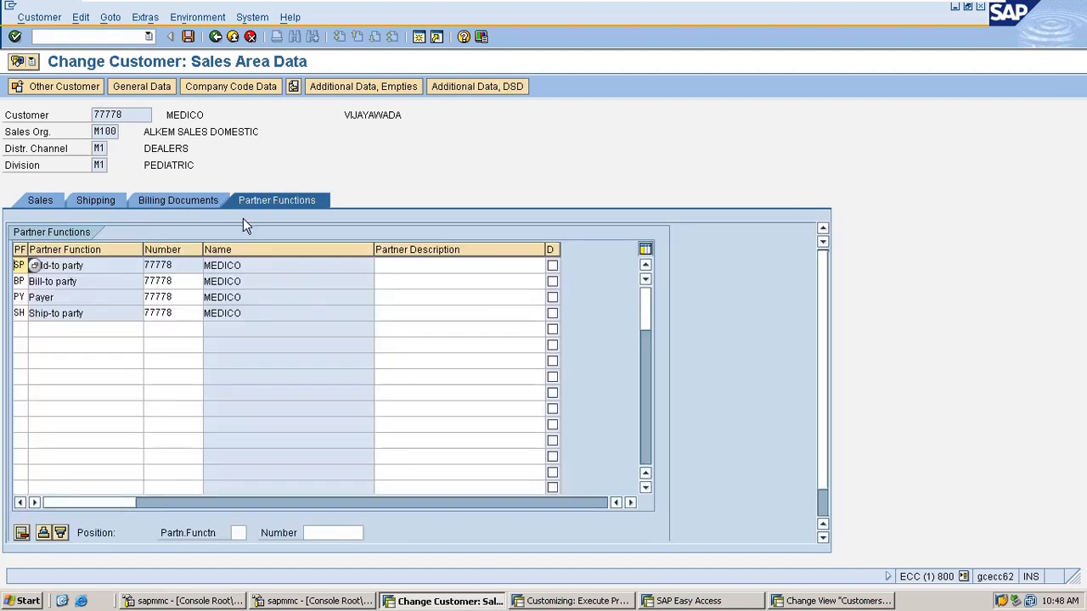
left_click(189, 200)
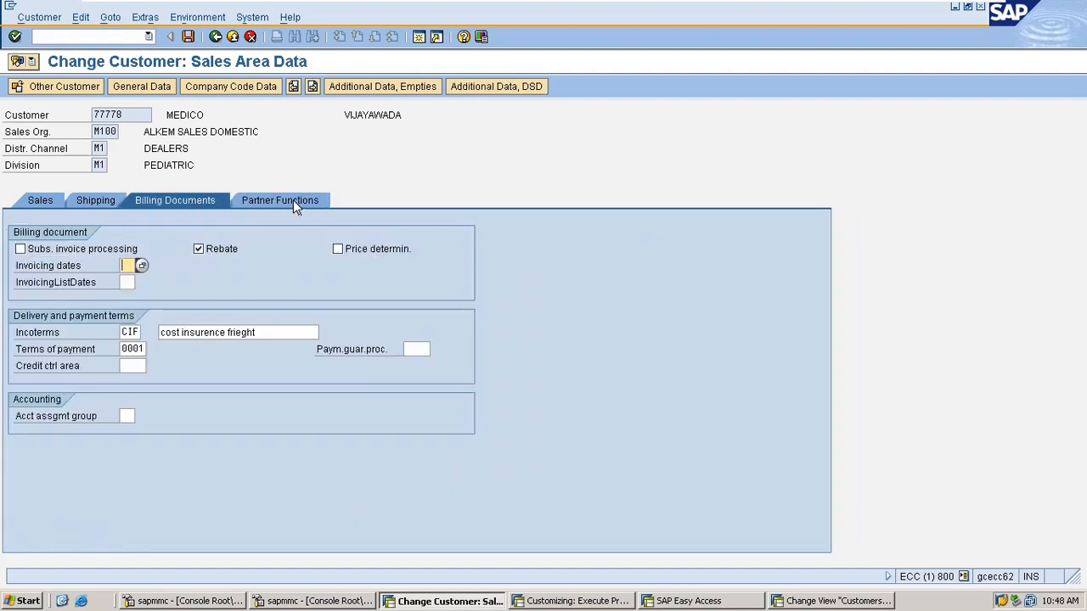
left_click(293, 200)
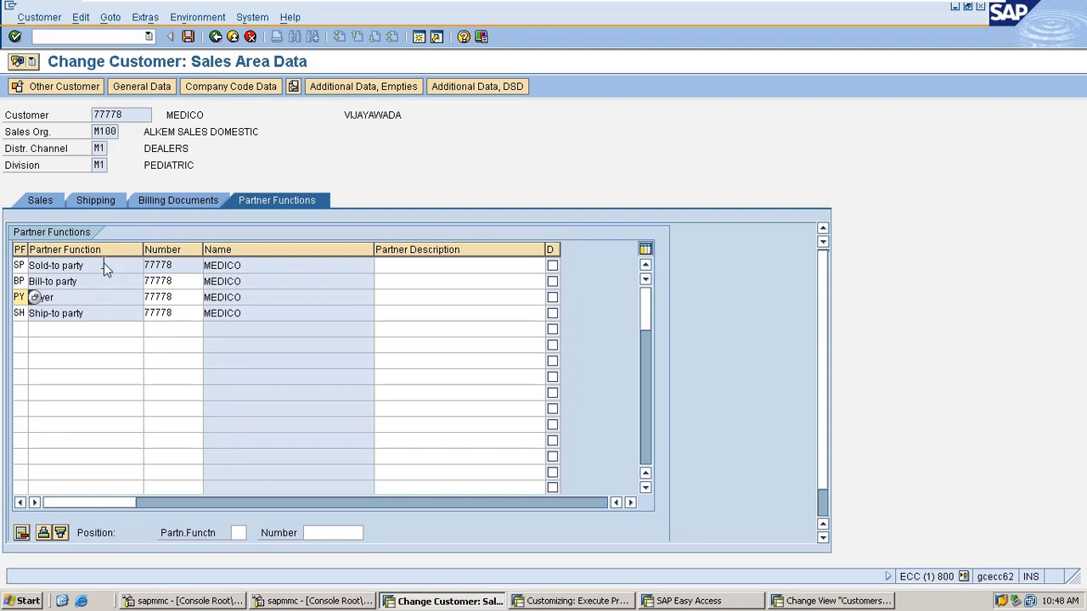
left_click_drag(103, 262, 4, 263)
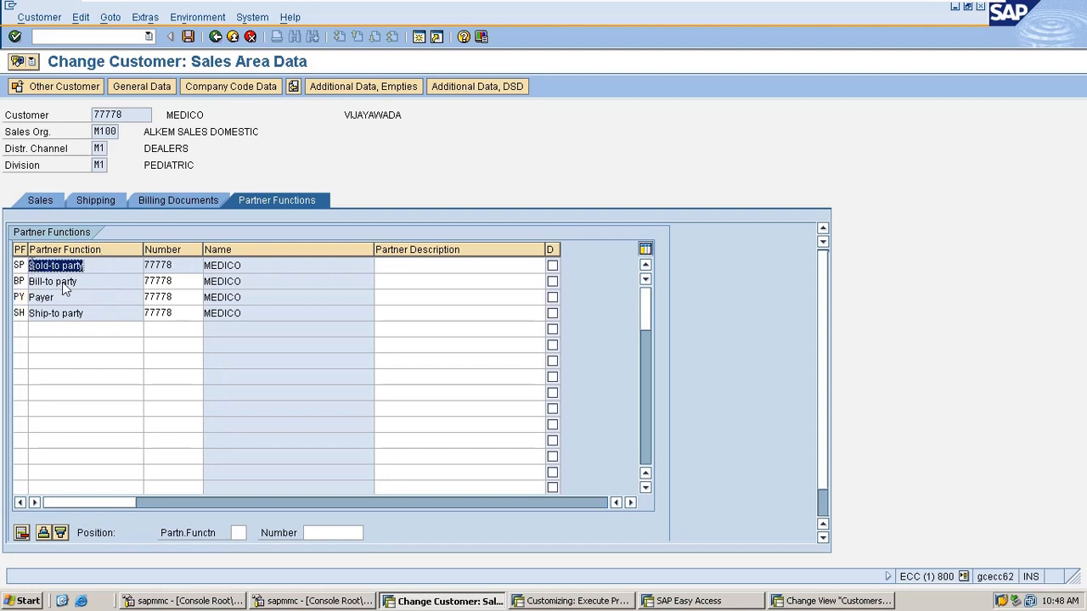
left_click_drag(110, 295, 4, 310)
left_click_drag(108, 314, 37, 313)
- Check terms of payment 0001 in the billing data, then show the shipping data (priority 1, plant M100)
left_click(194, 204)
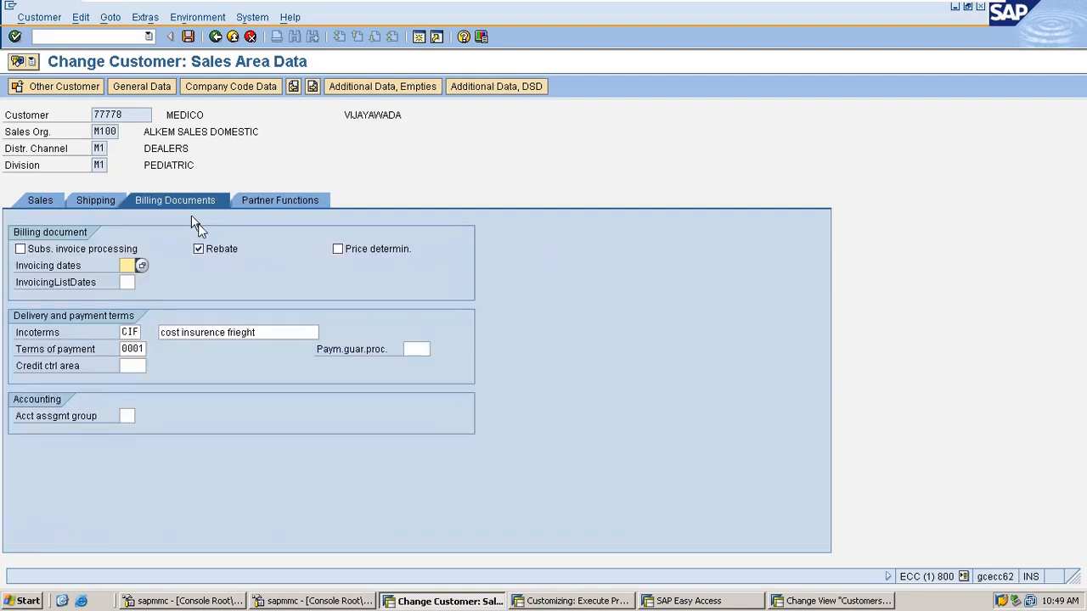
double_click(127, 349)
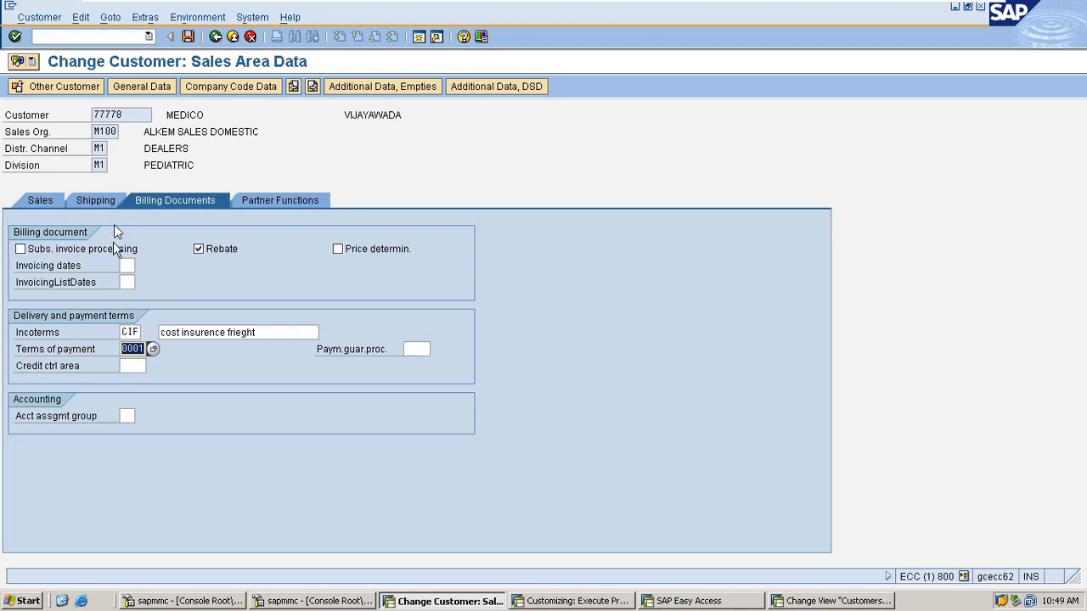
left_click(127, 266)
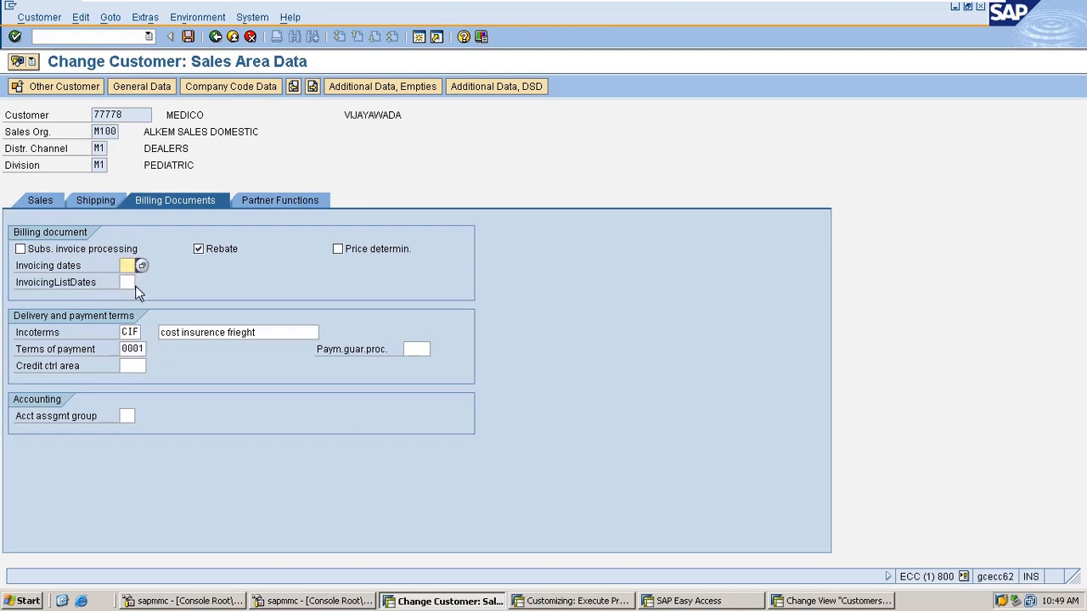
left_click(113, 200)
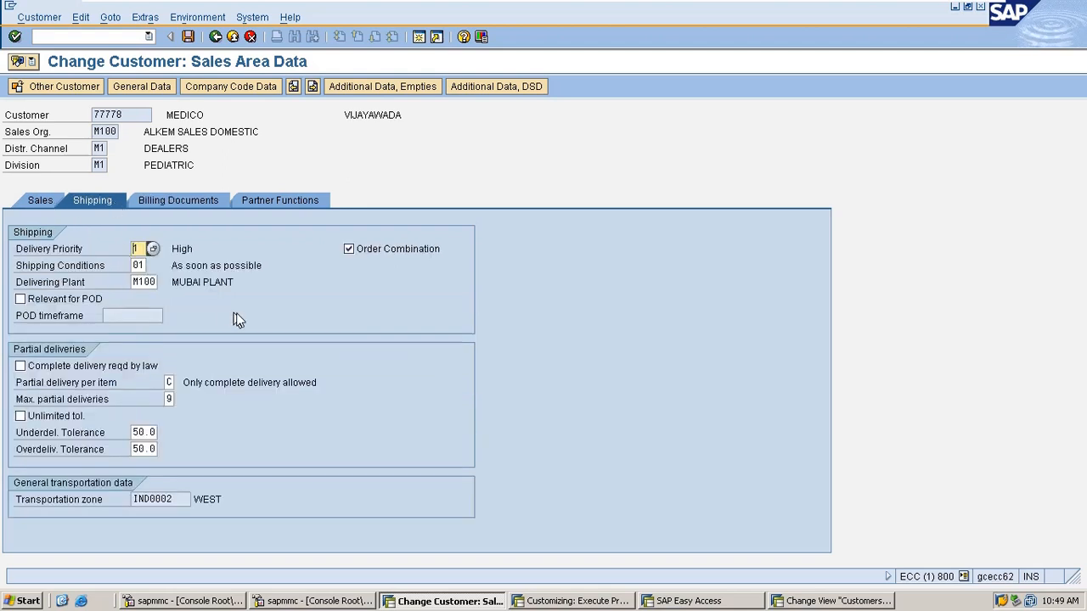